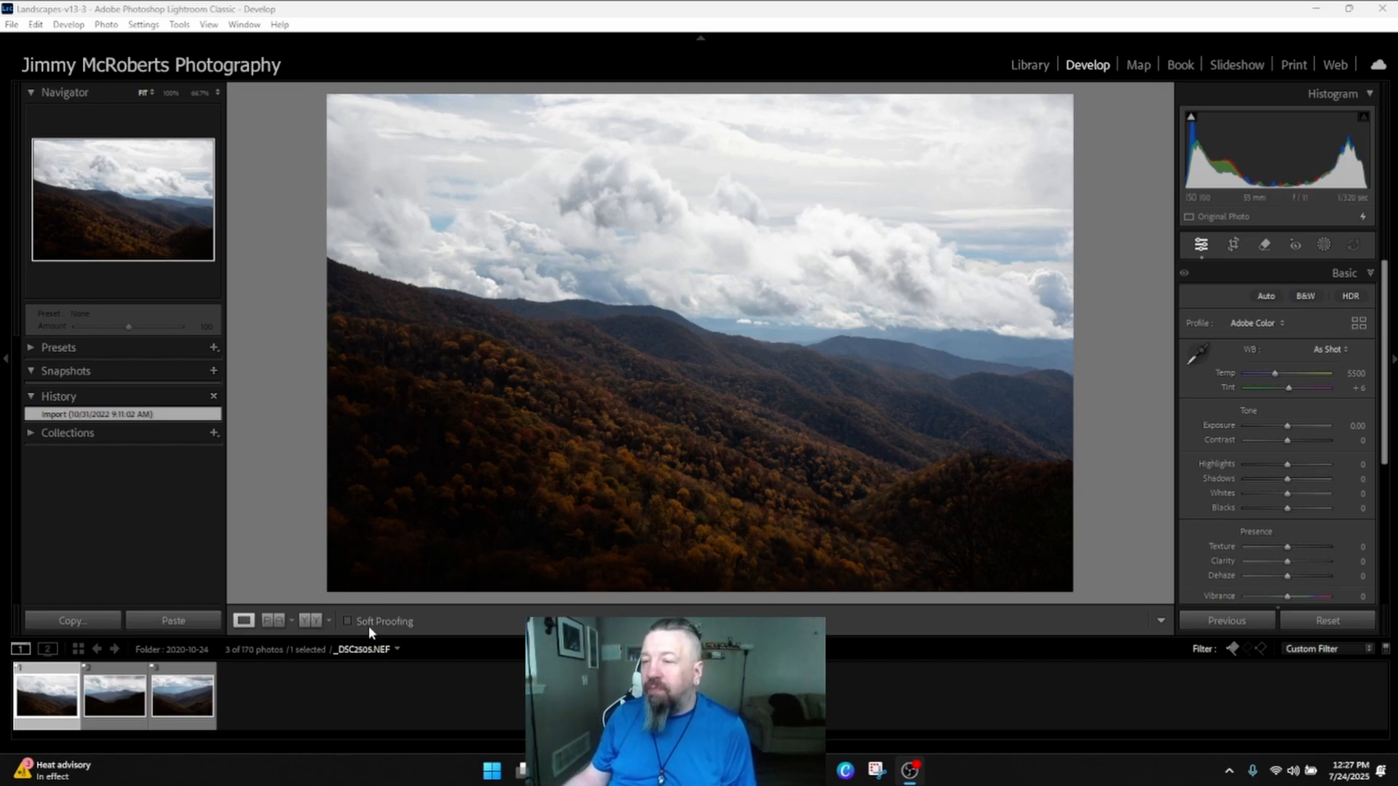
# - Set the first photo's white balance to Daylight, then warm its temperature to 6123
pyautogui.click(1331, 350)
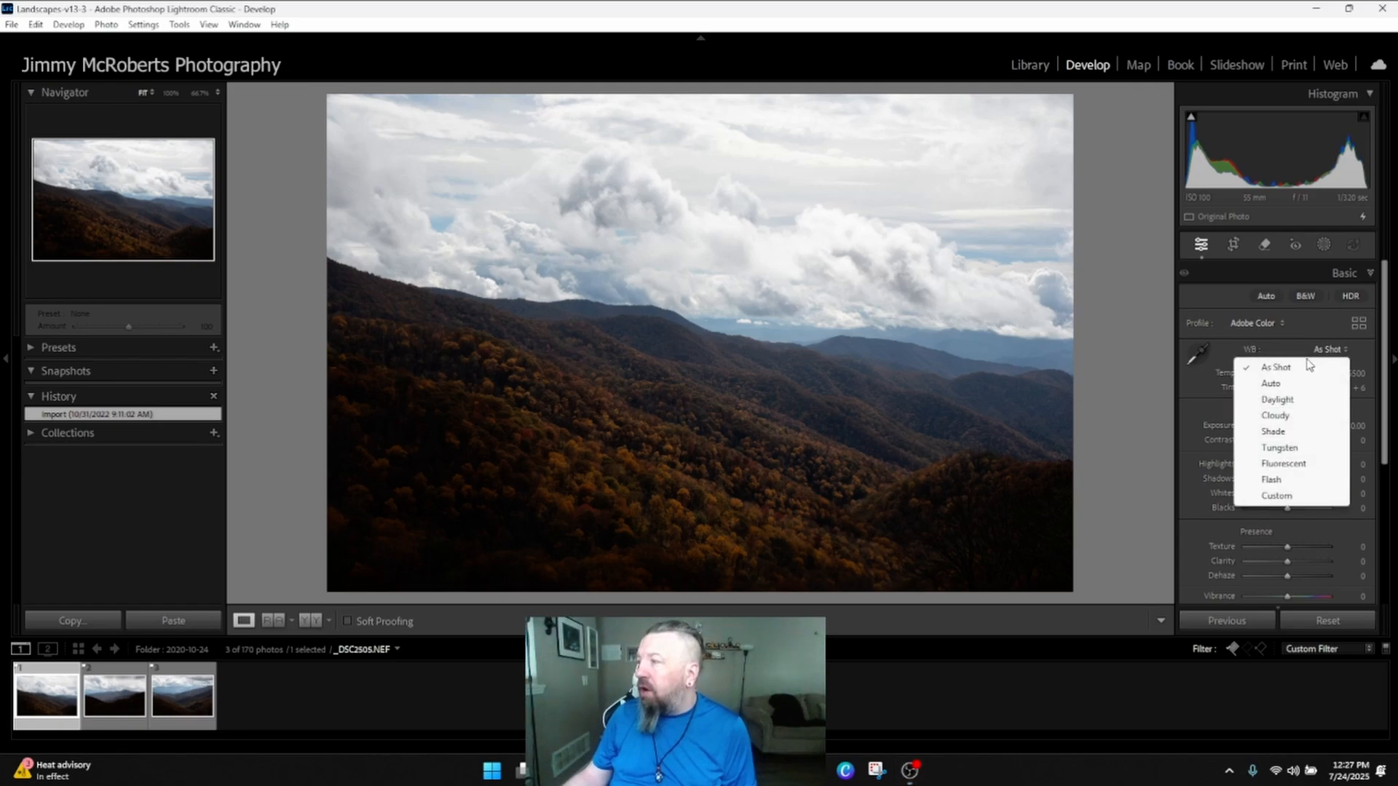
pyautogui.click(1275, 399)
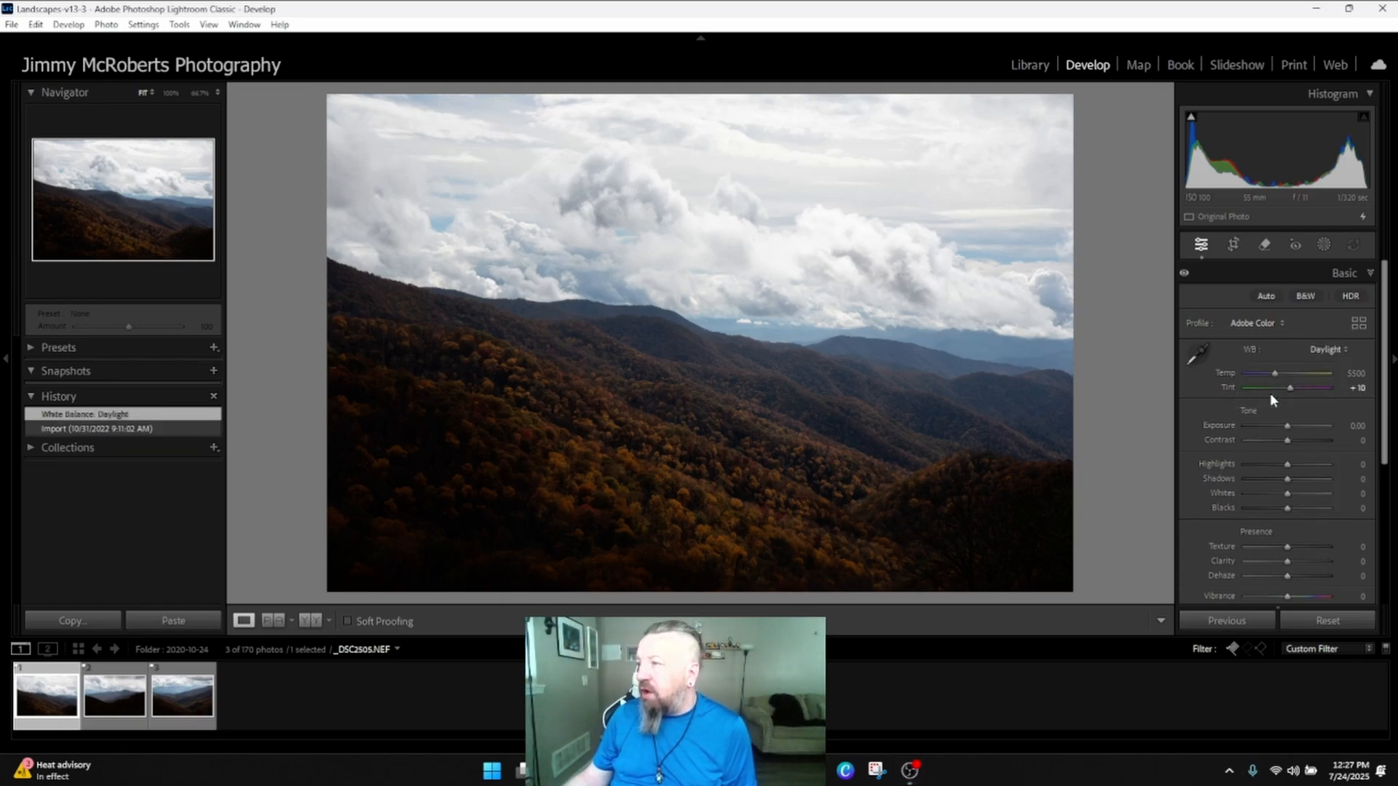
pyautogui.moveTo(1275, 376); pyautogui.dragTo(1281, 377)
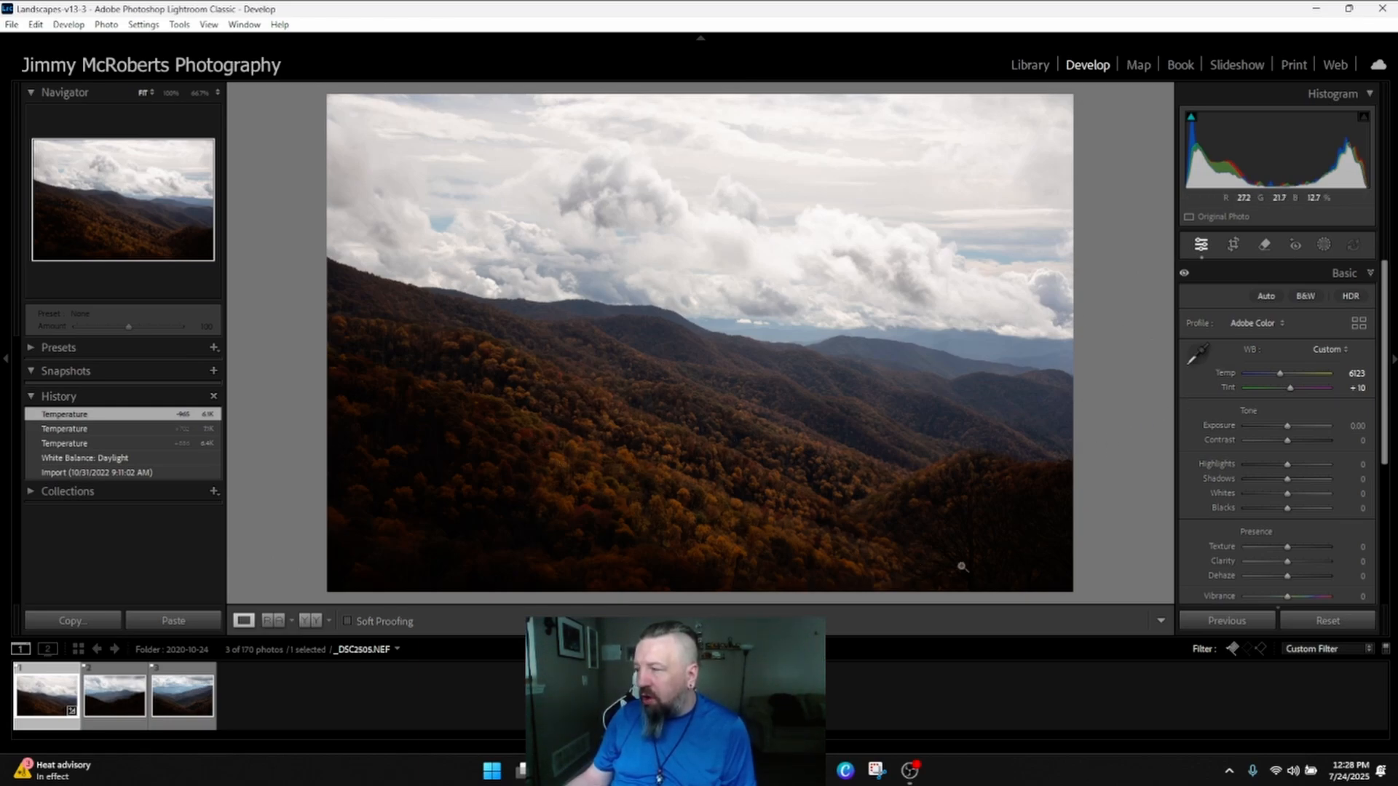
# - Remove chromatic aberration and enable the lens profile corrections, with distortion and vignetting amounts both at 200
pyautogui.scroll(-5, 1252, 522)
pyautogui.click(1327, 500)
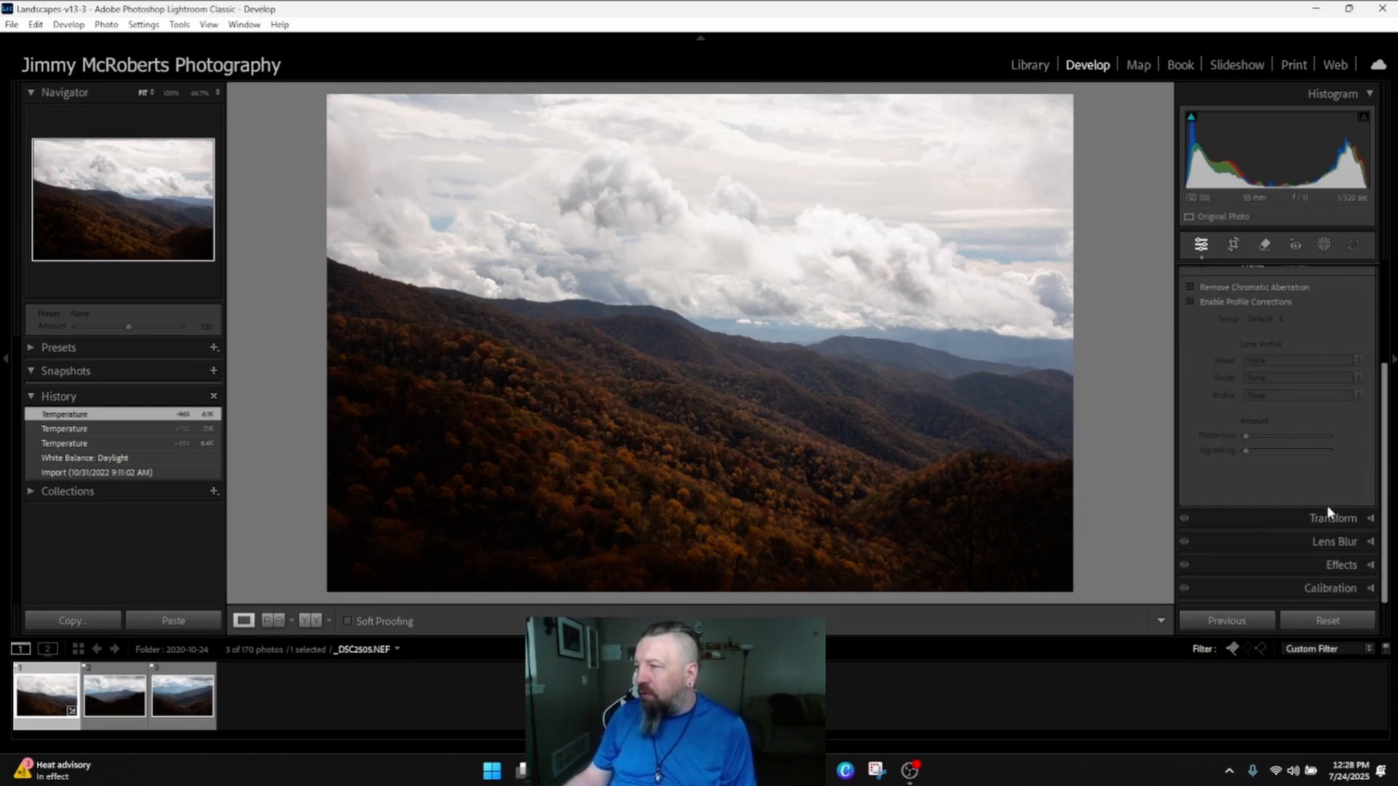
pyautogui.click(1234, 285)
pyautogui.click(1236, 301)
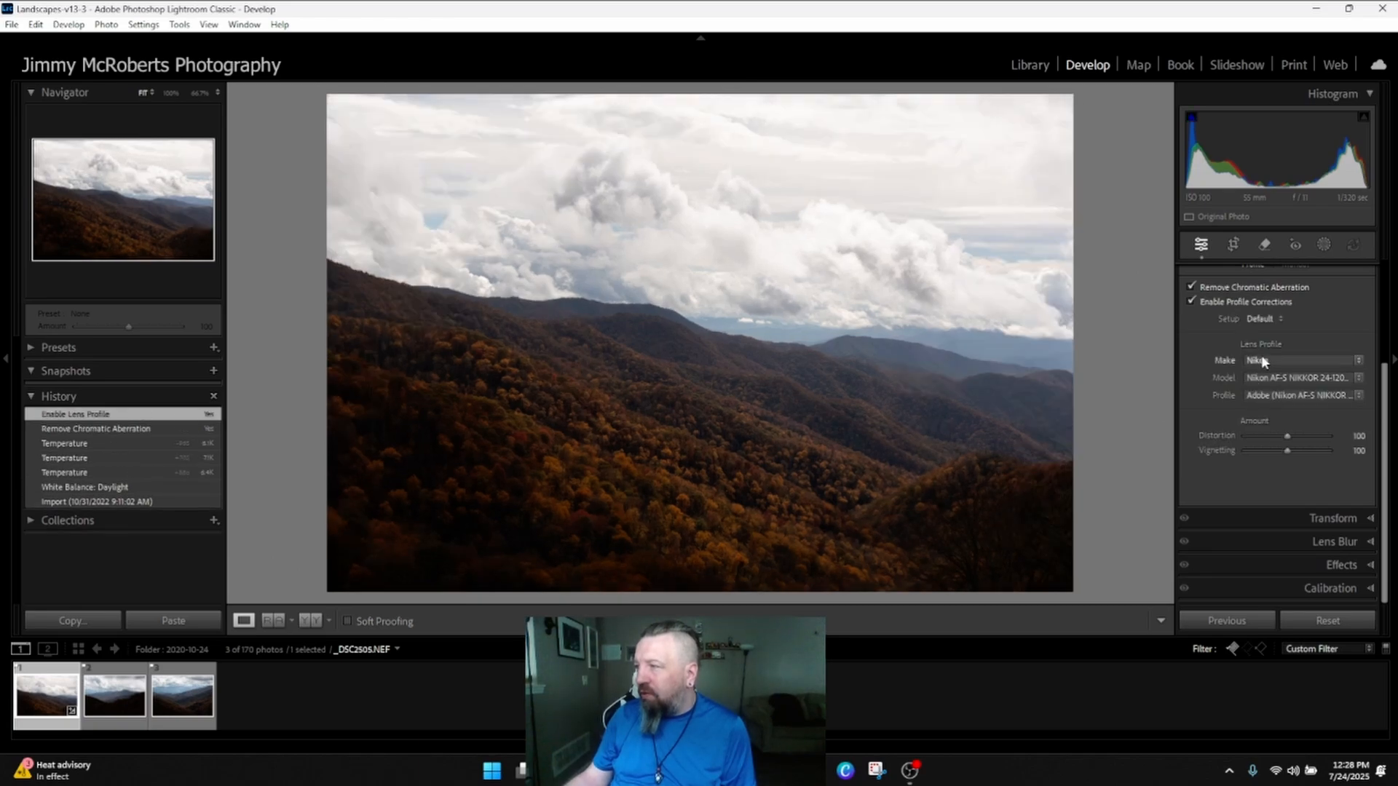
pyautogui.moveTo(1286, 436); pyautogui.dragTo(1344, 449)
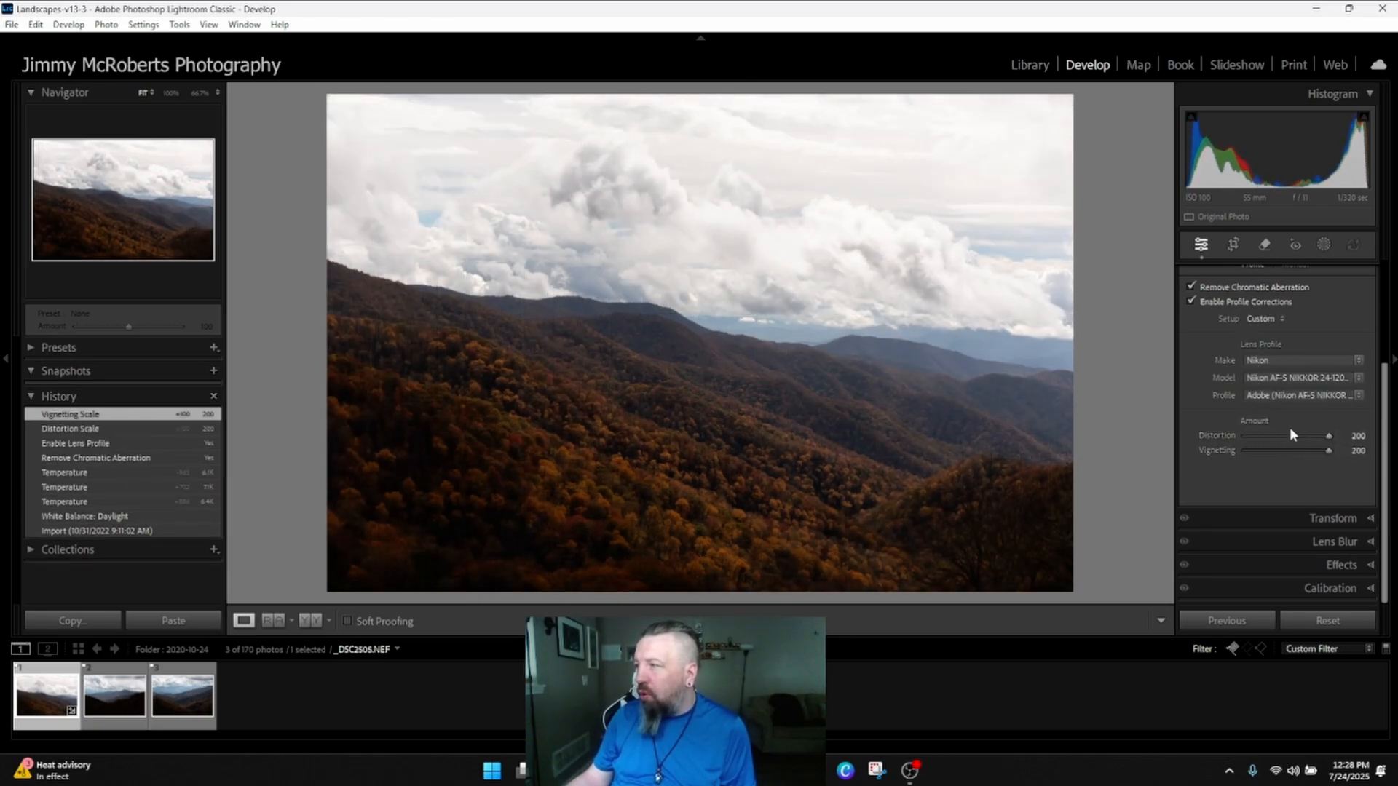
pyautogui.scroll(3, 1286, 431)
pyautogui.click(1363, 391)
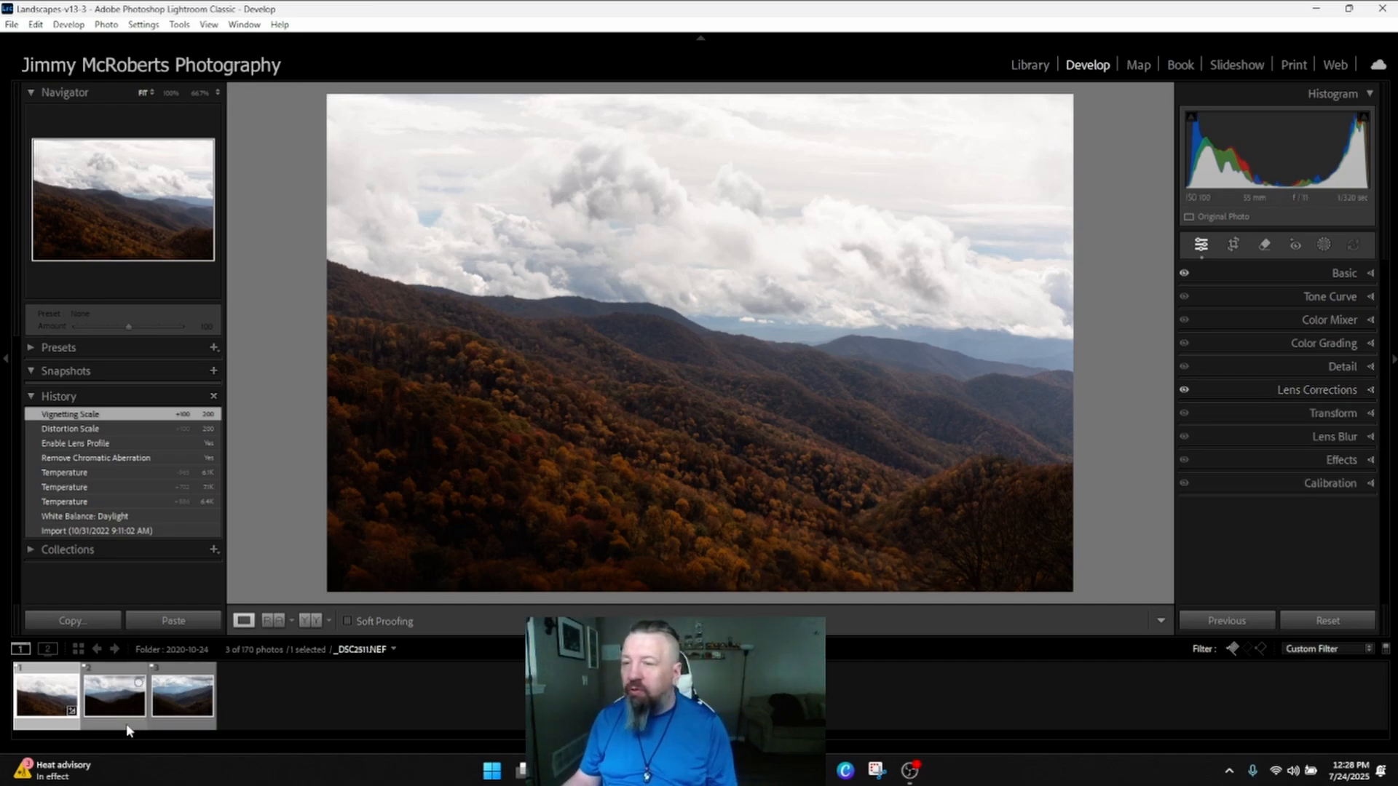
# - Synchronize only the white balance and all lens corrections from the first photo to the other two photos
pyautogui.keyDown('shift'); pyautogui.click(168, 717); pyautogui.keyUp('shift')
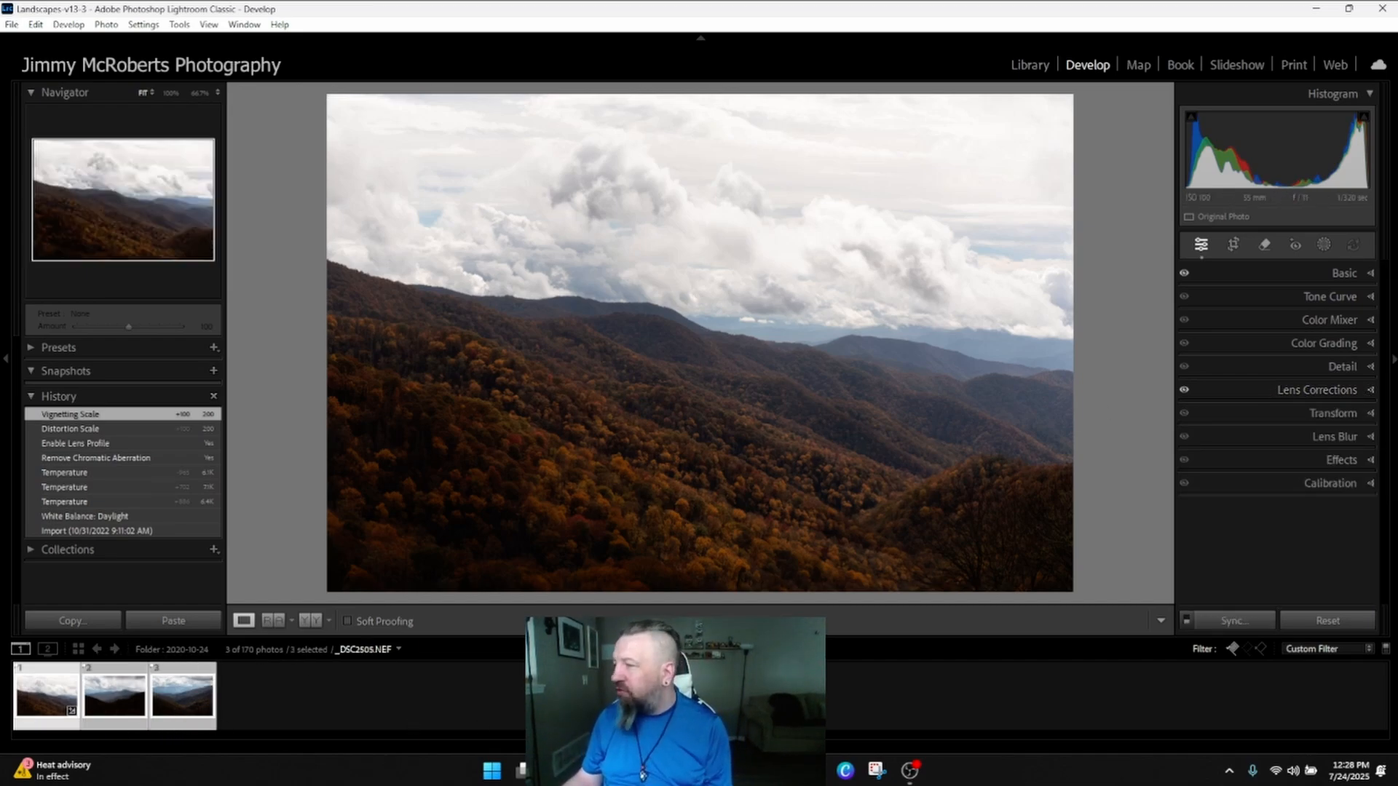
pyautogui.click(1264, 616)
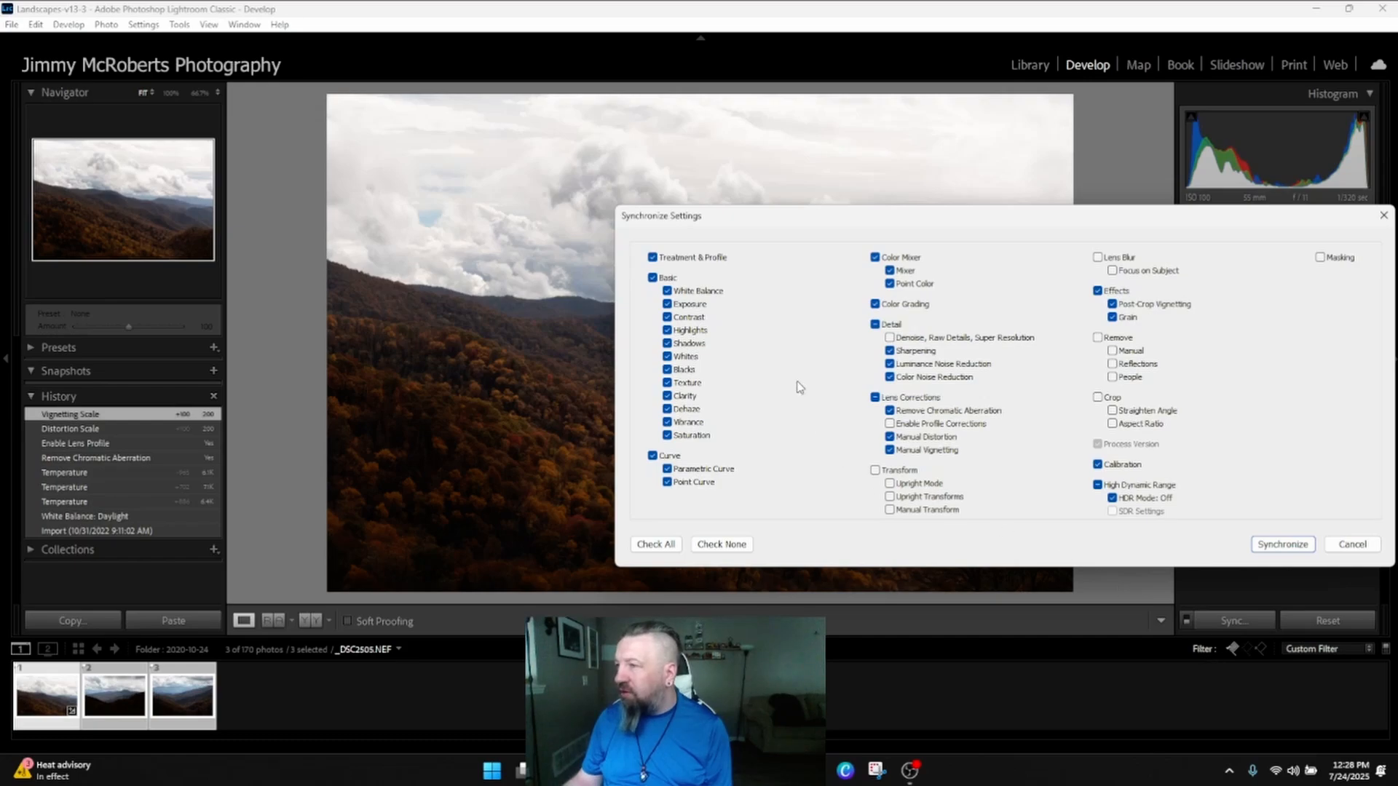
pyautogui.click(708, 546)
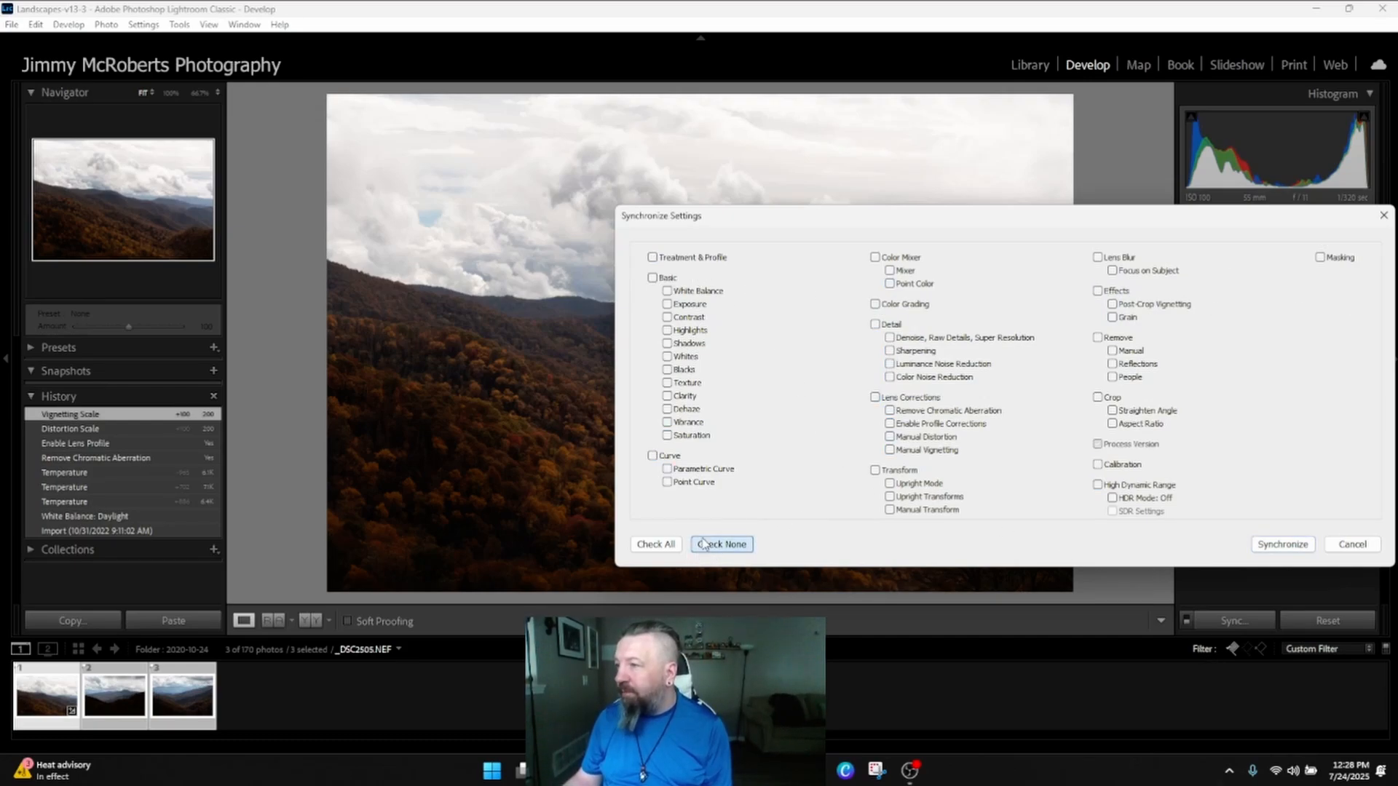
pyautogui.click(667, 291)
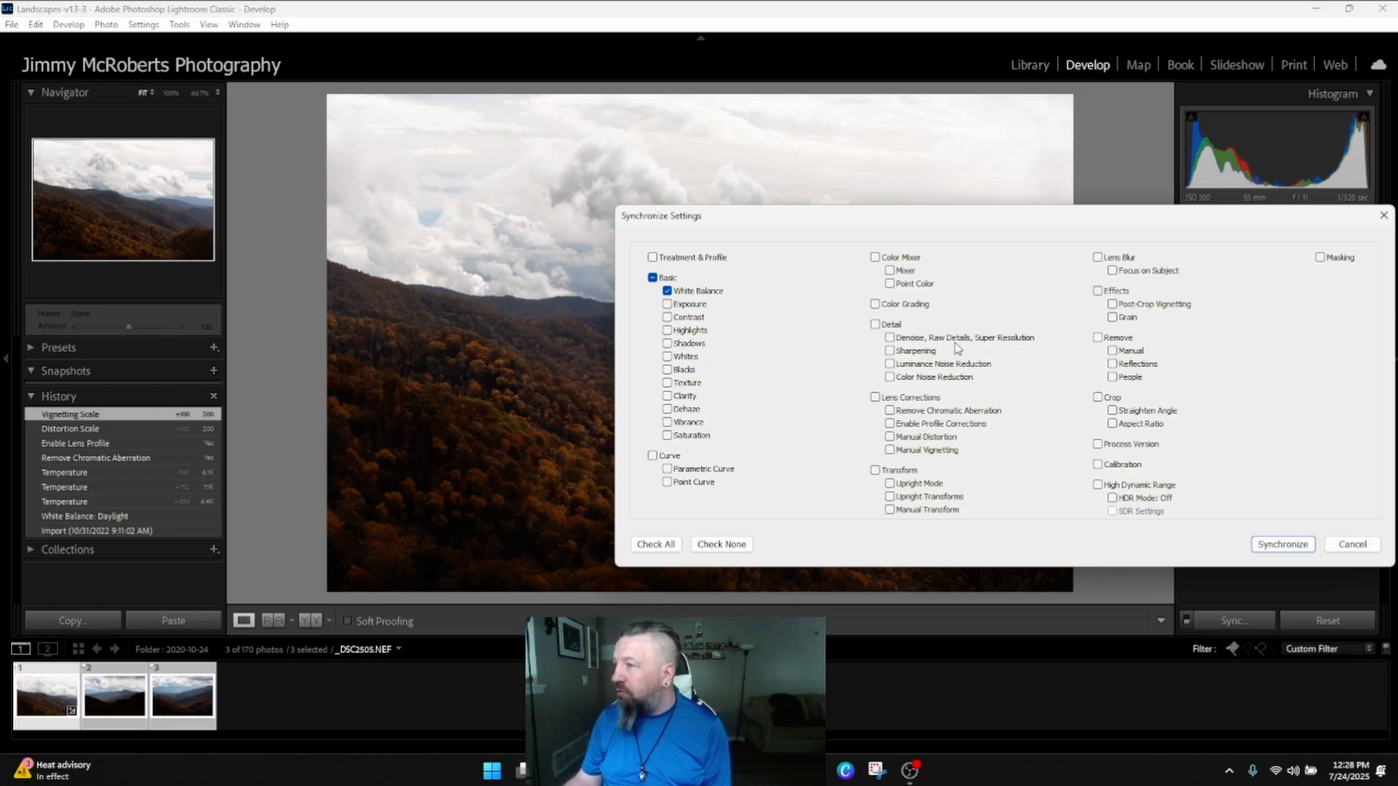
pyautogui.click(875, 398)
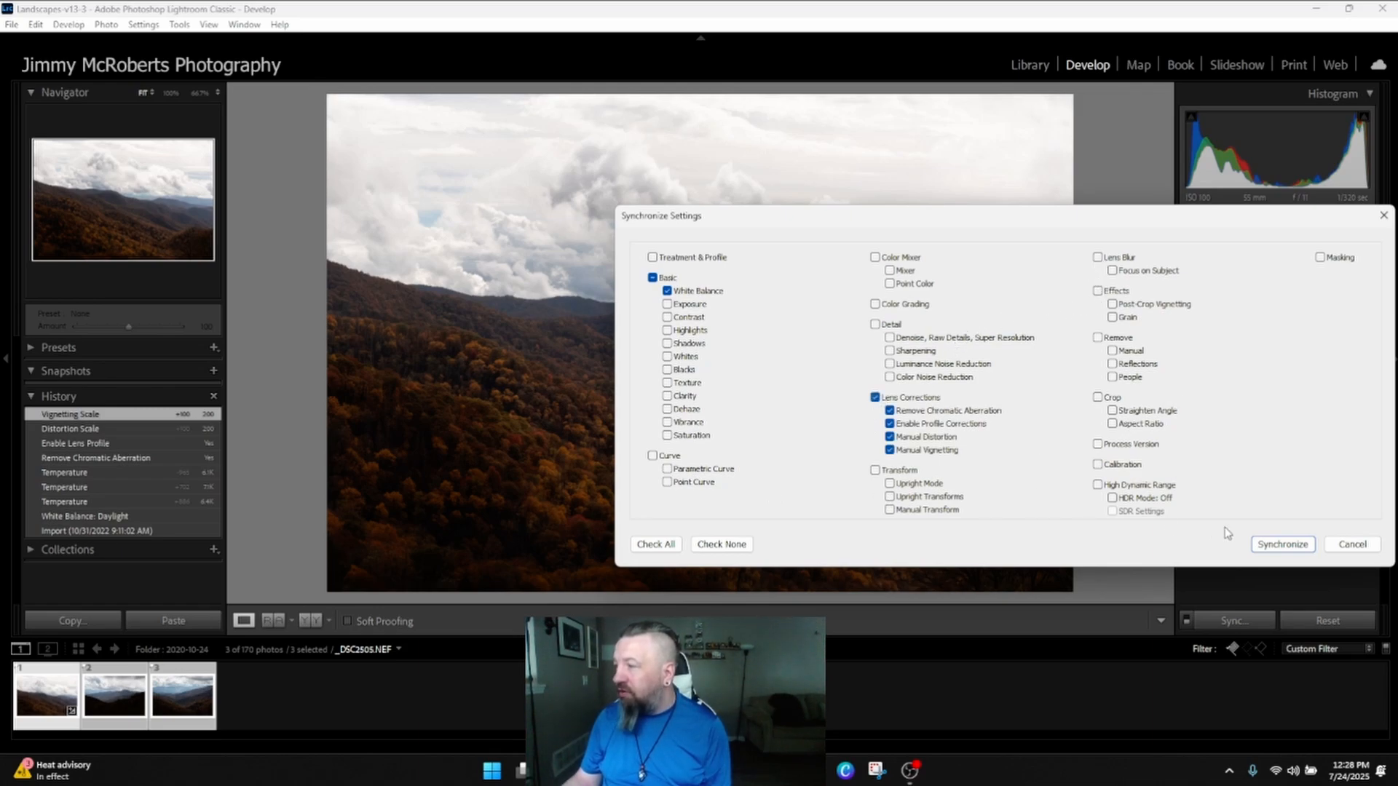
pyautogui.click(1282, 544)
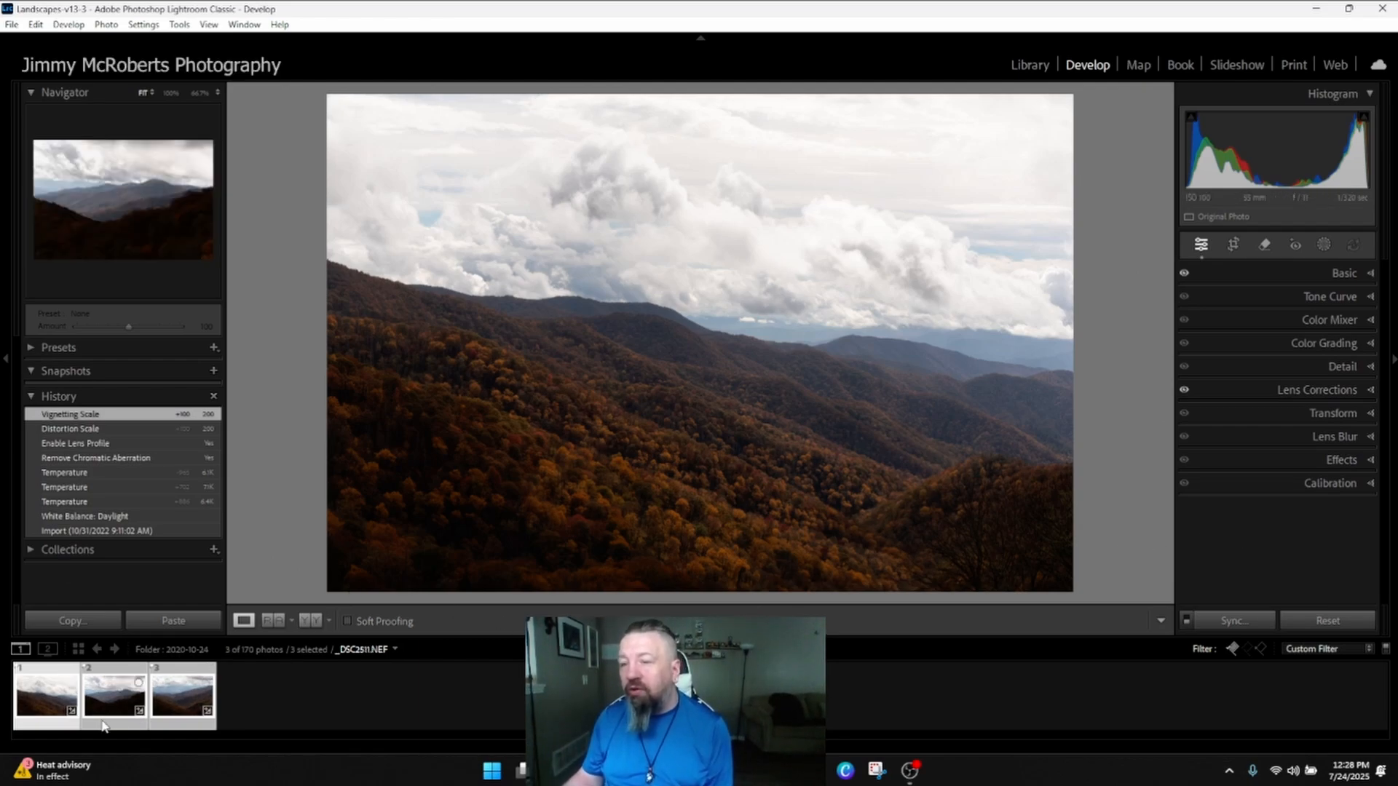
# - Adjust the first photo's tone: Exposure -0.53, Highlights -32, Shadows +53 and Blacks -7
pyautogui.click(46, 692)
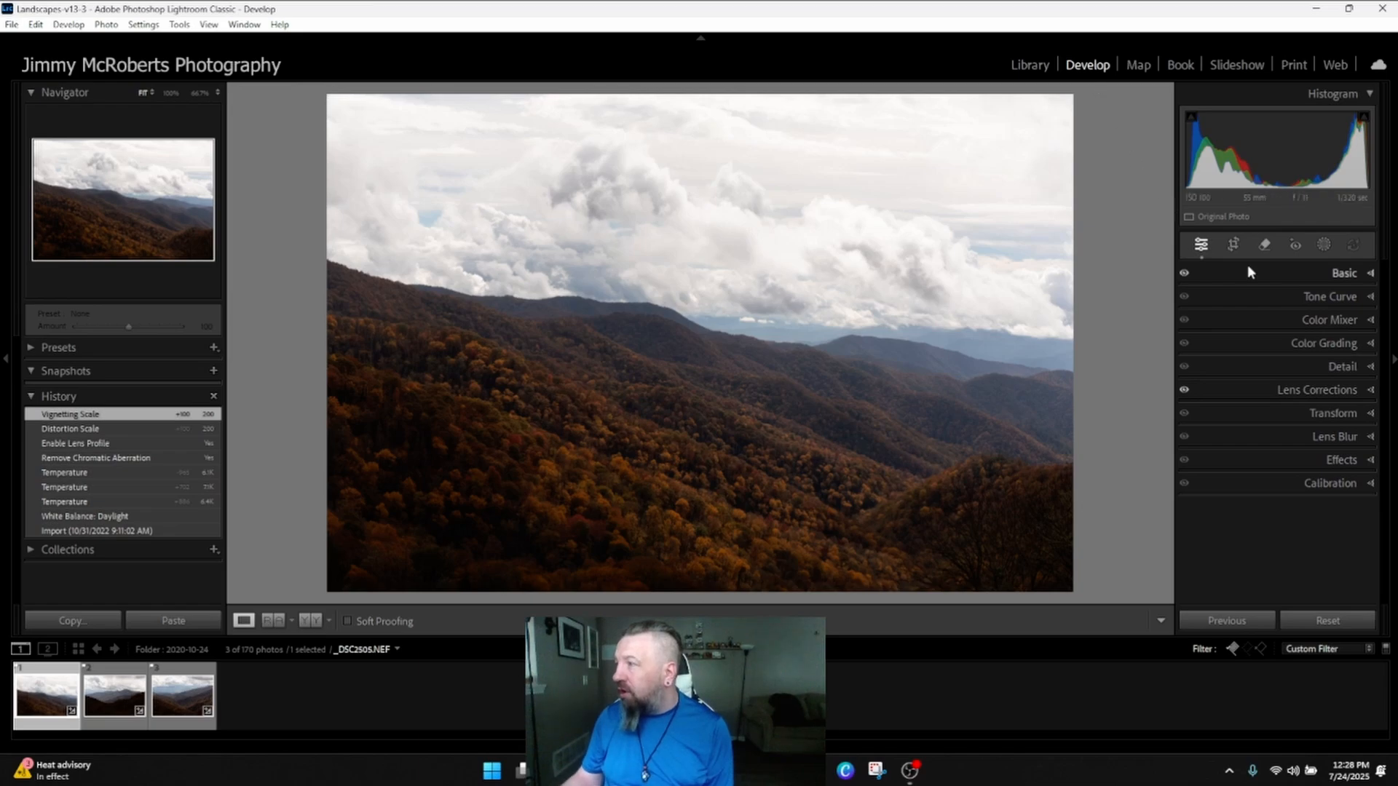
pyautogui.click(1340, 272)
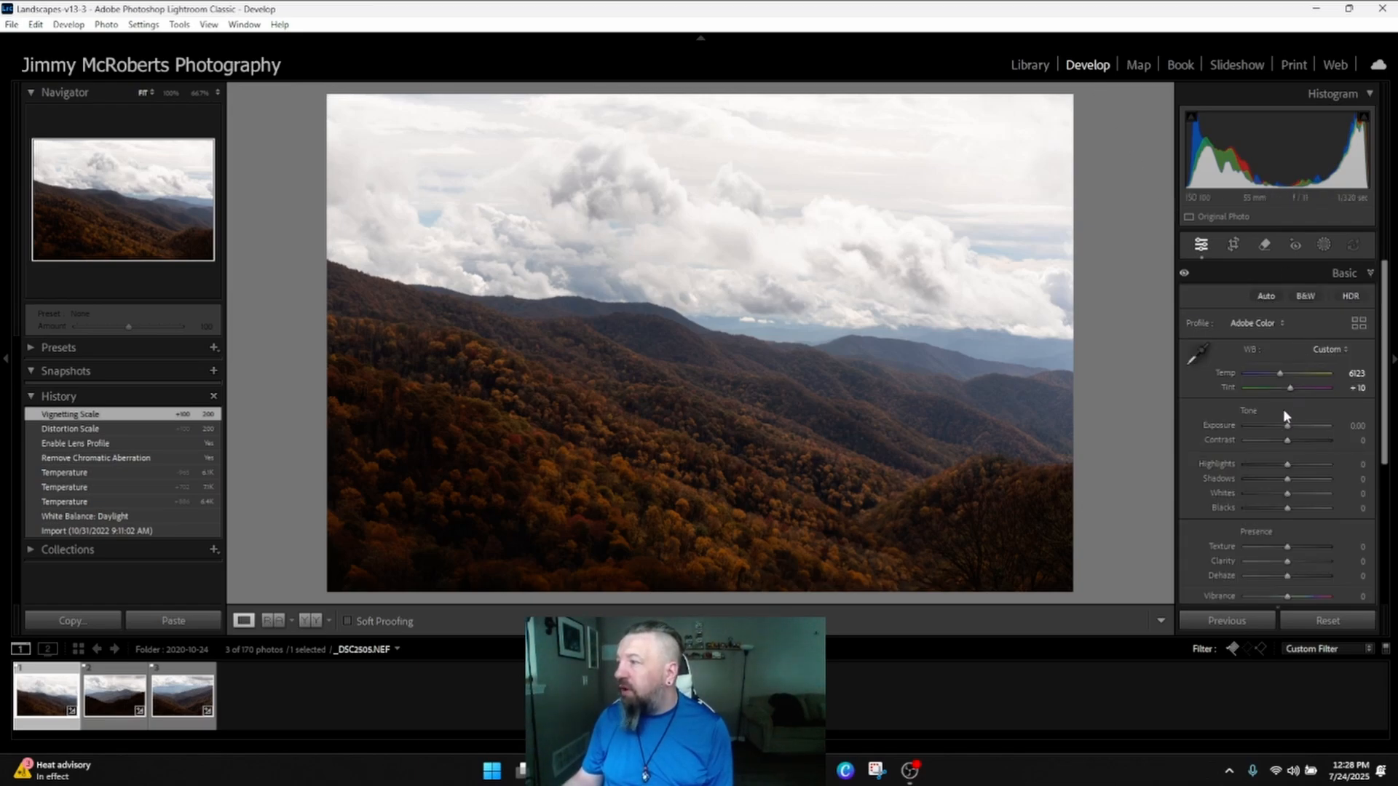
pyautogui.moveTo(1286, 424); pyautogui.dragTo(1284, 508)
pyautogui.moveTo(1191, 119)
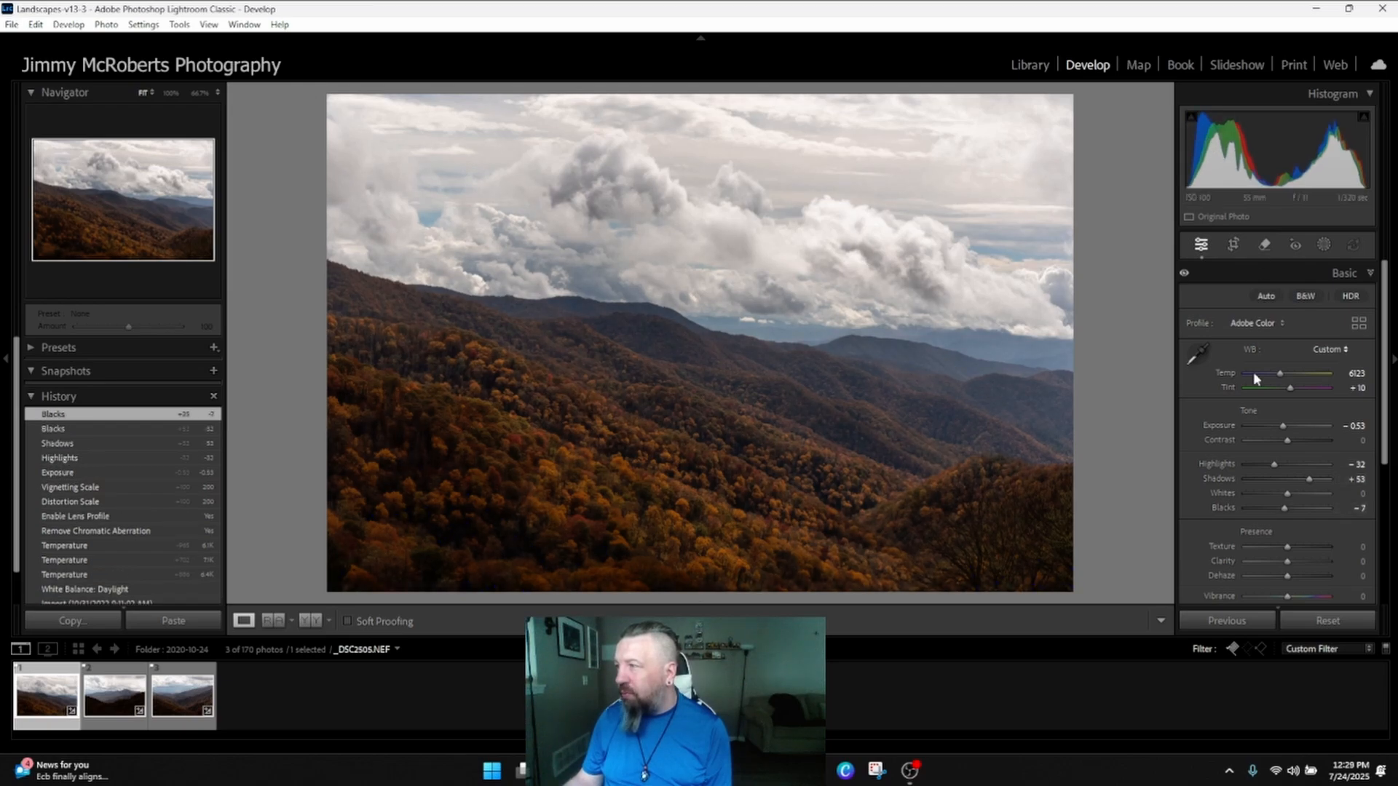
# - Set the first photo's Clarity to +18 and Saturation to +25
pyautogui.moveTo(1287, 561)
pyautogui.mouseDown()
pyautogui.moveTo(1317, 557)
pyautogui.moveTo(1294, 561)
pyautogui.mouseUp()
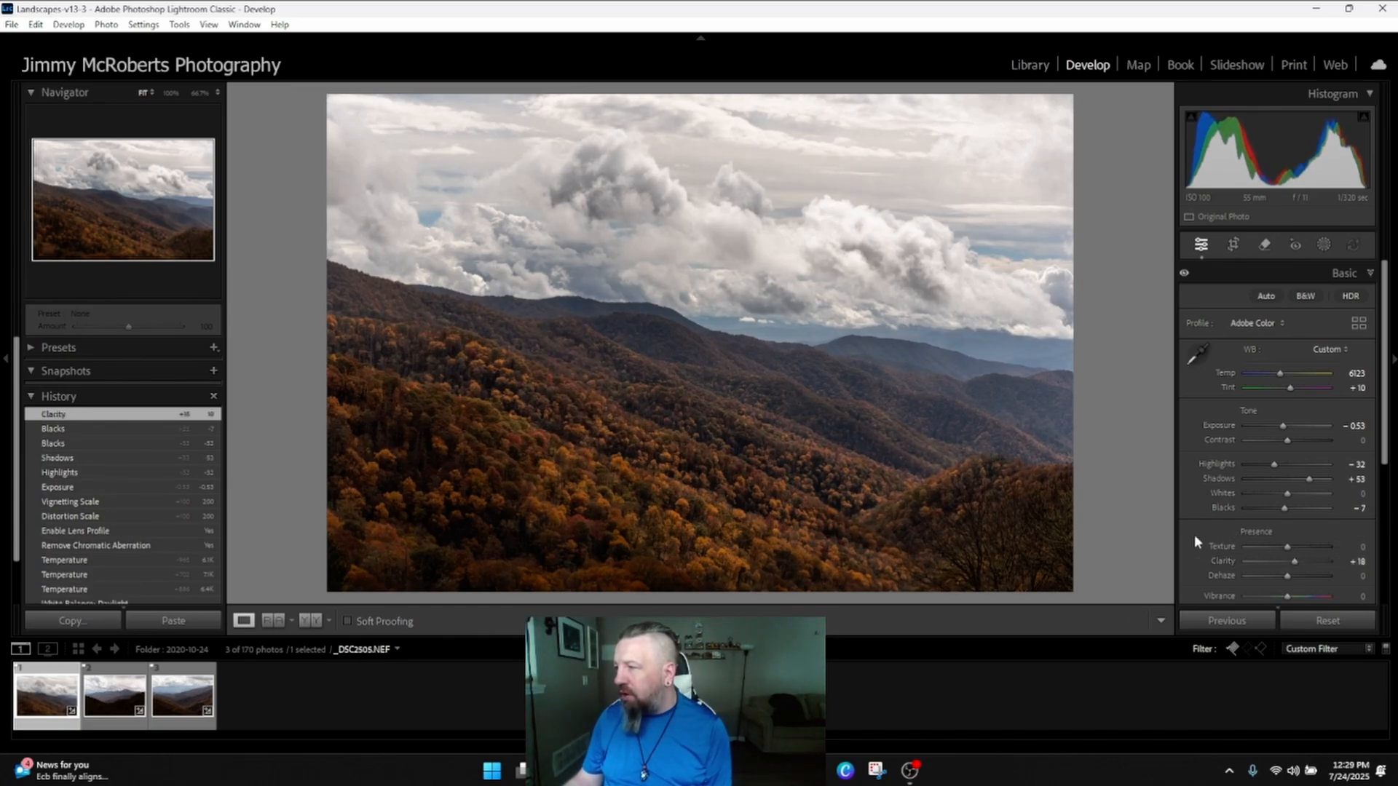
pyautogui.scroll(-1, 1194, 534)
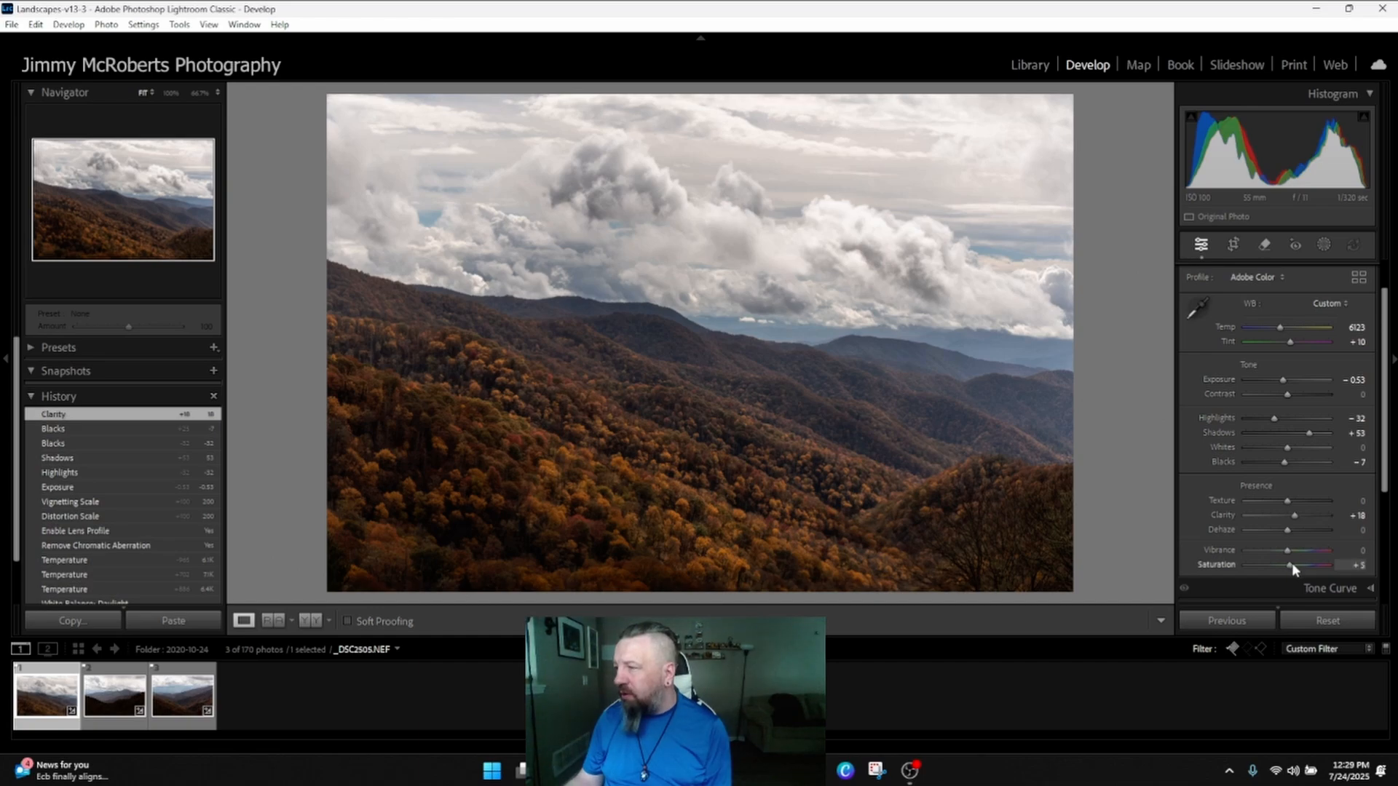
pyautogui.moveTo(1292, 564); pyautogui.dragTo(1302, 566)
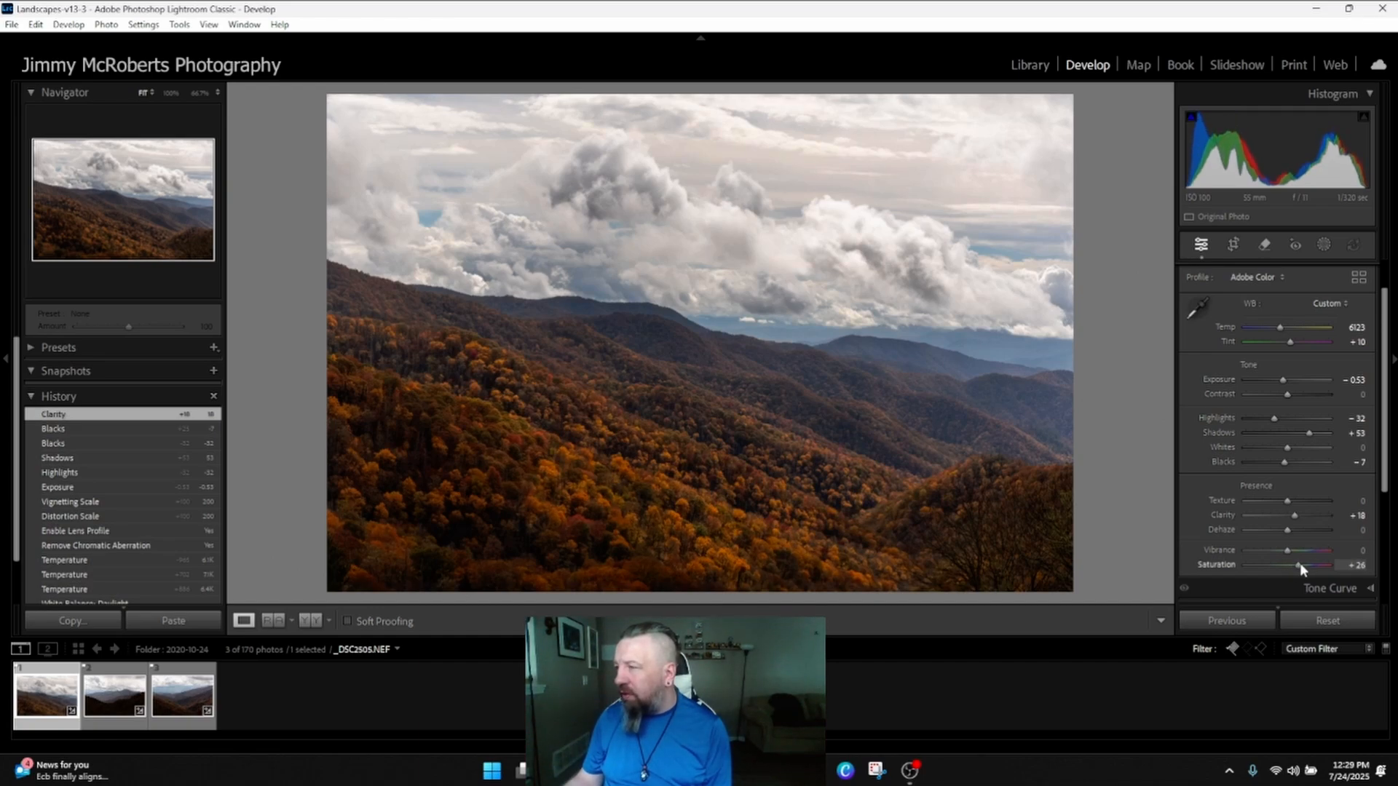
pyautogui.moveTo(1299, 565); pyautogui.dragTo(1299, 566)
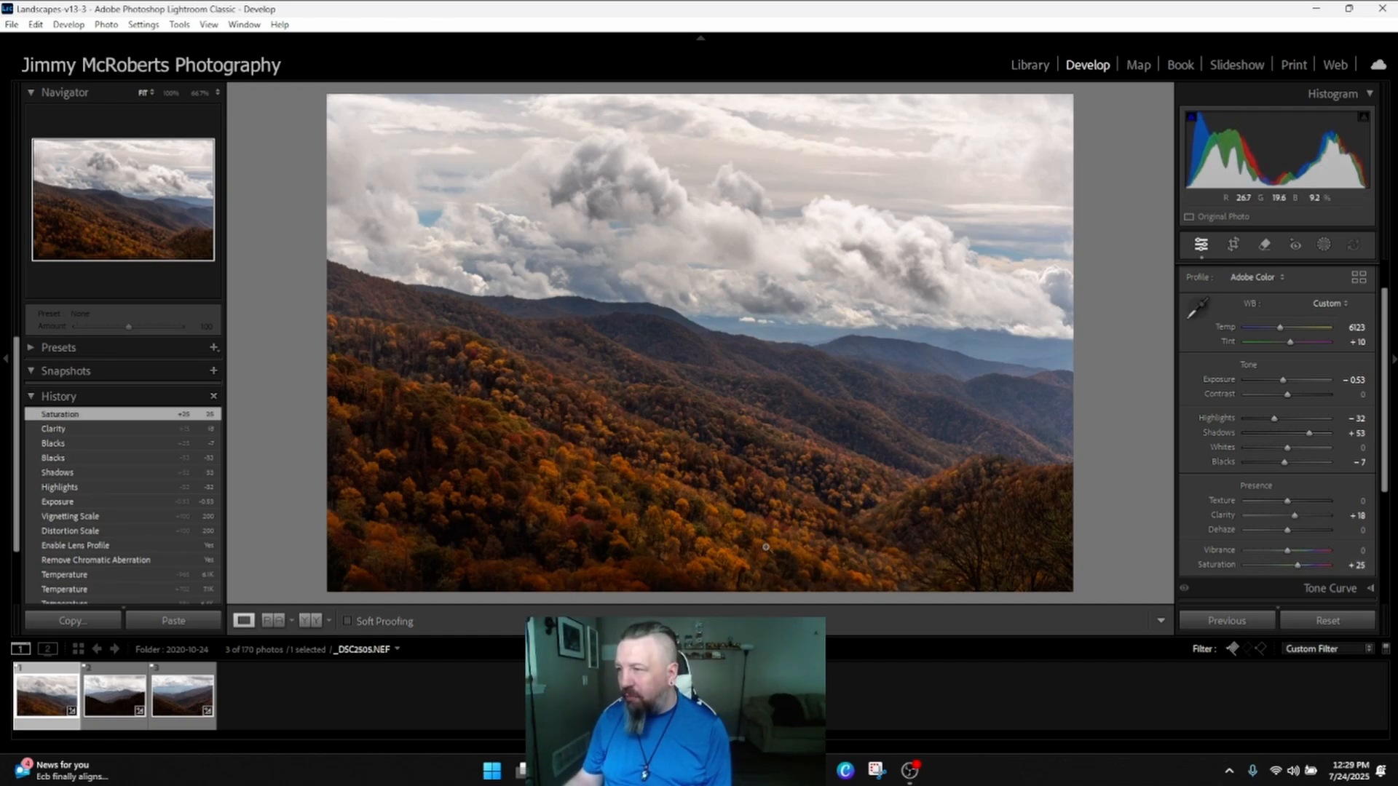
# - Fine-tune the first photo's tones through the histogram, bringing Blacks to +7 and Exposure to -0.51
pyautogui.moveTo(1288, 161); pyautogui.dragTo(1260, 161)
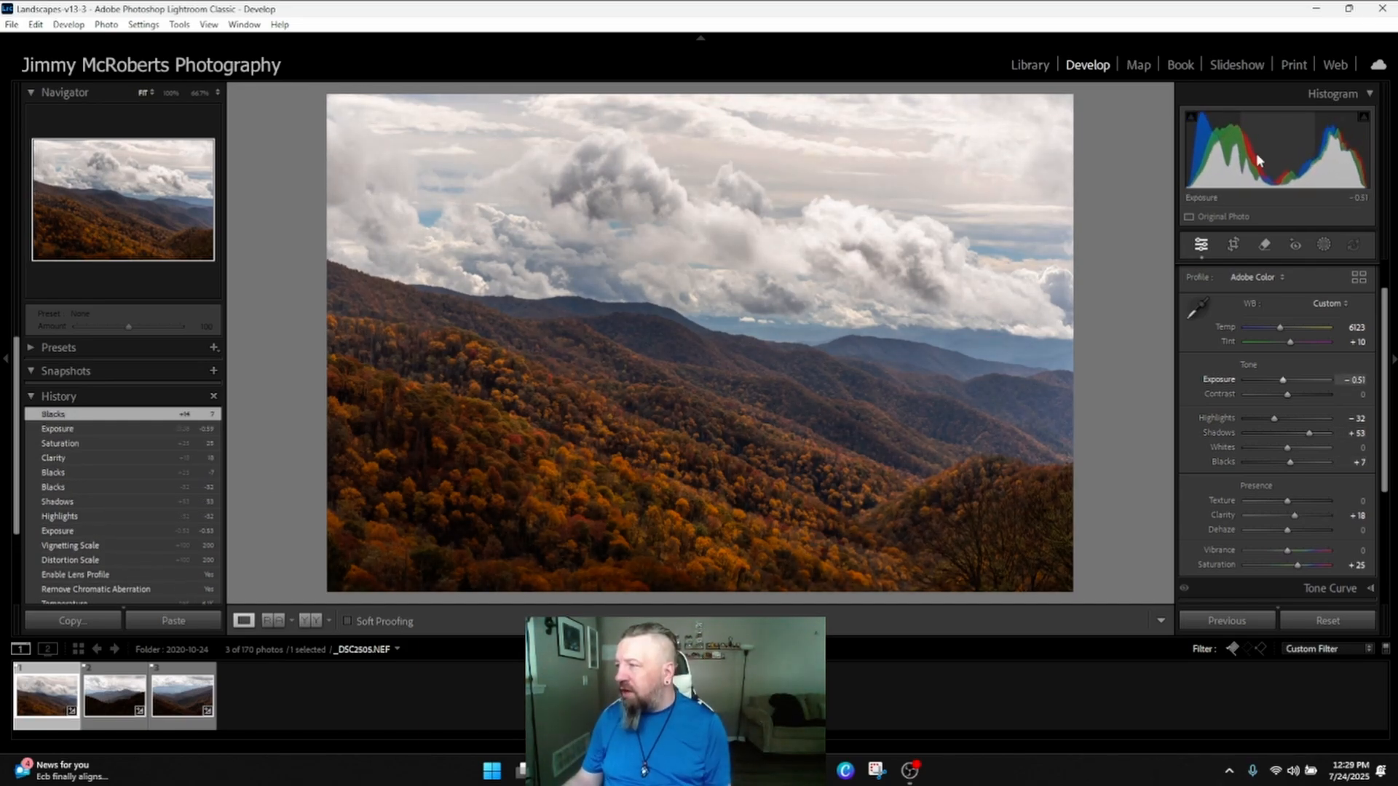
pyautogui.scroll(-3, 1252, 429)
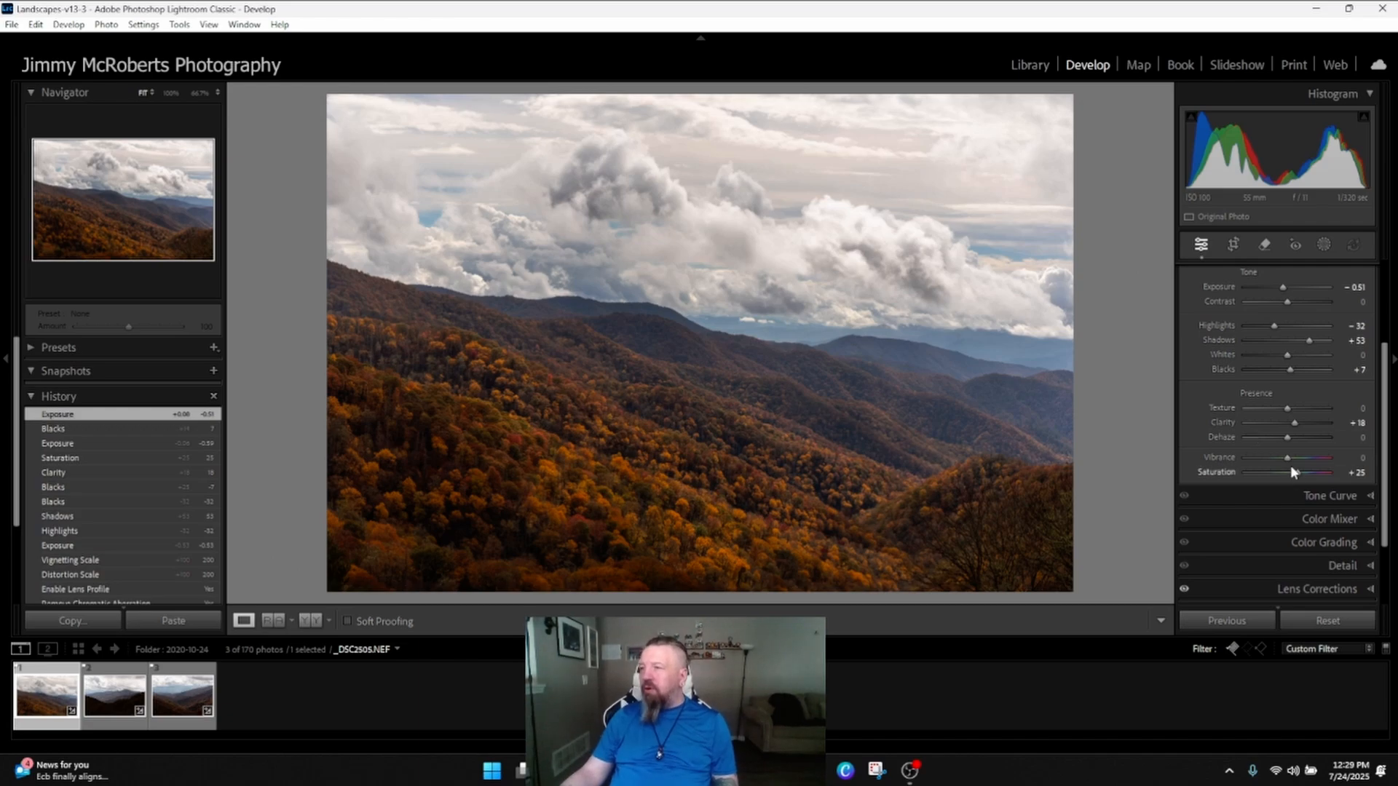
pyautogui.click(1363, 522)
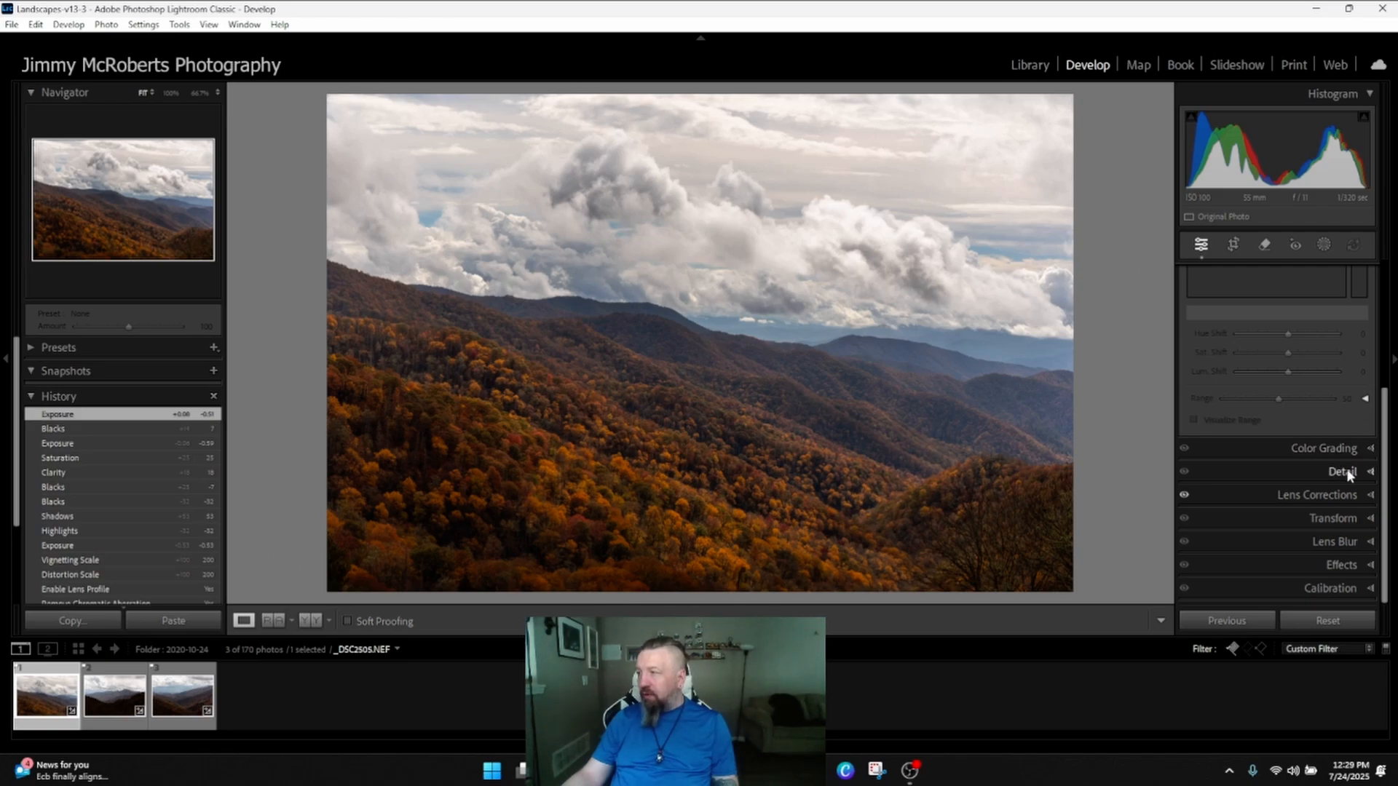
pyautogui.scroll(3, 1339, 437)
pyautogui.click(1354, 319)
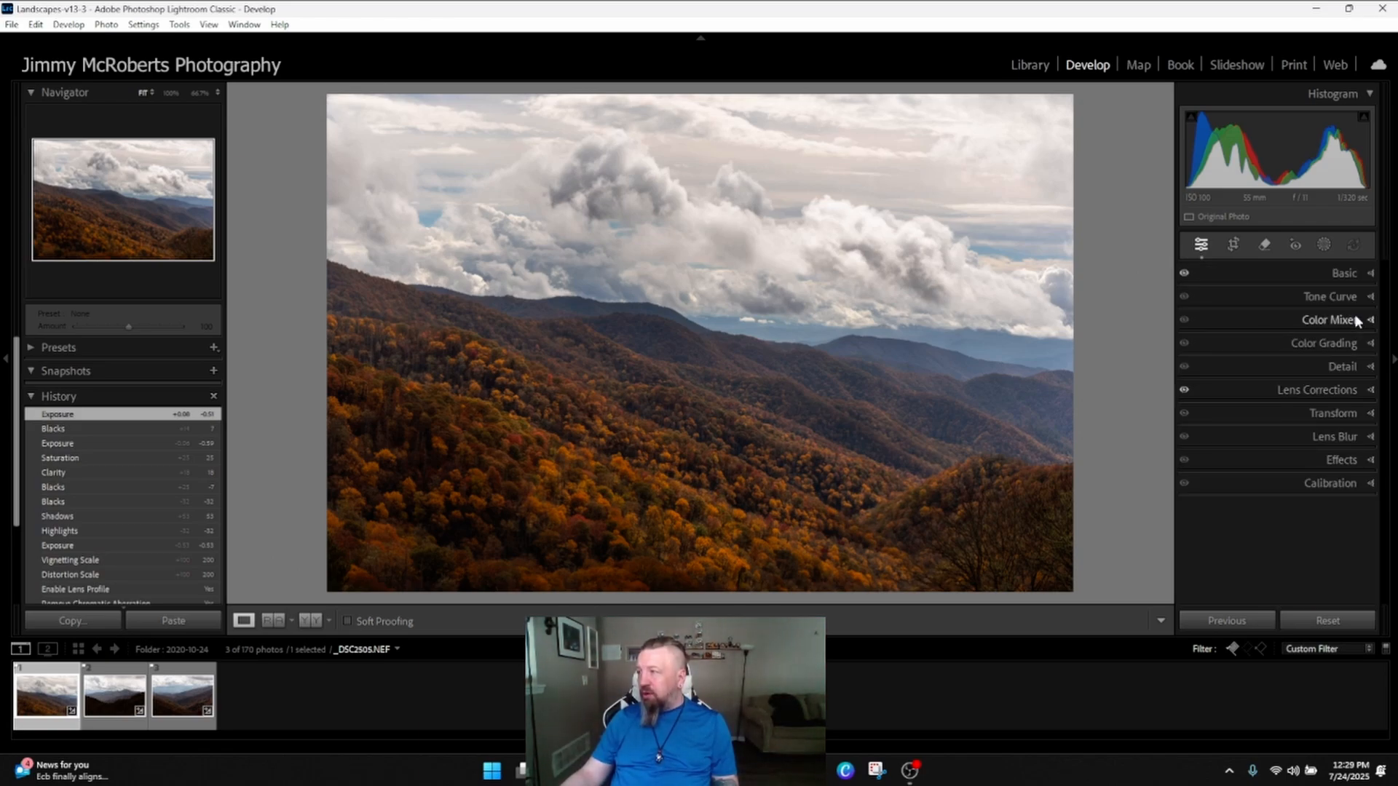
# - Try a faint green midtone tint in Color Grading with hue 101 and saturation 6, and undo it
pyautogui.click(1355, 344)
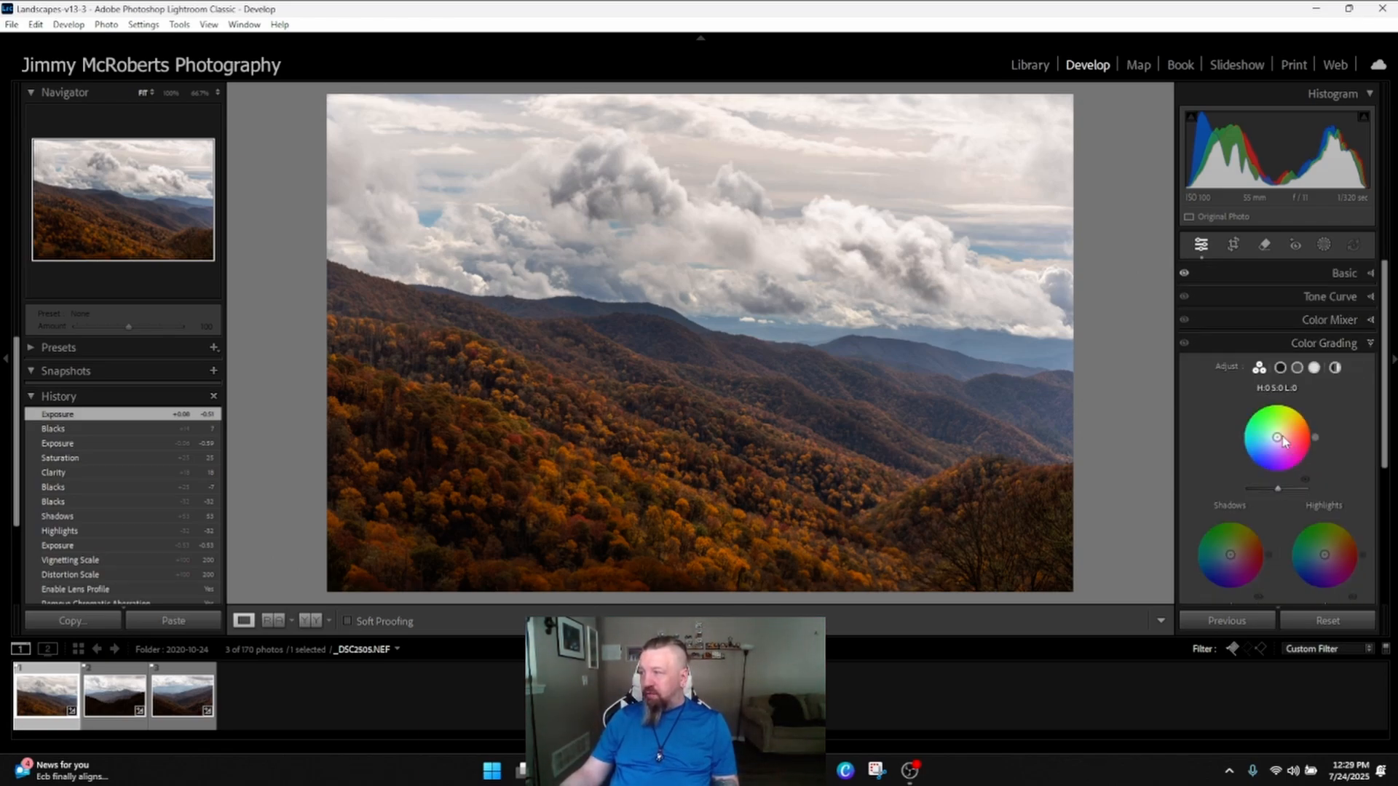
pyautogui.moveTo(1278, 442); pyautogui.dragTo(1277, 435)
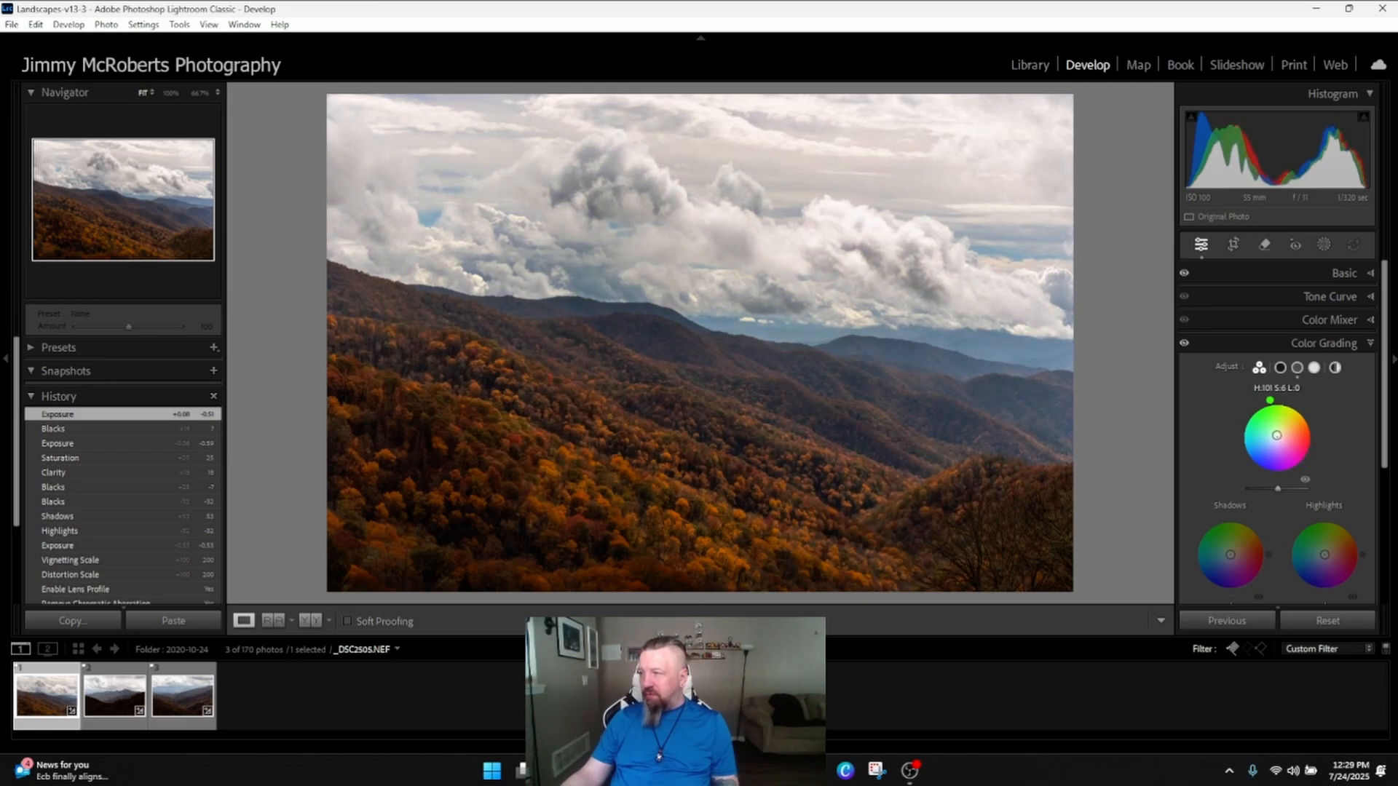
pyautogui.hotkey('ctrl', 'z')
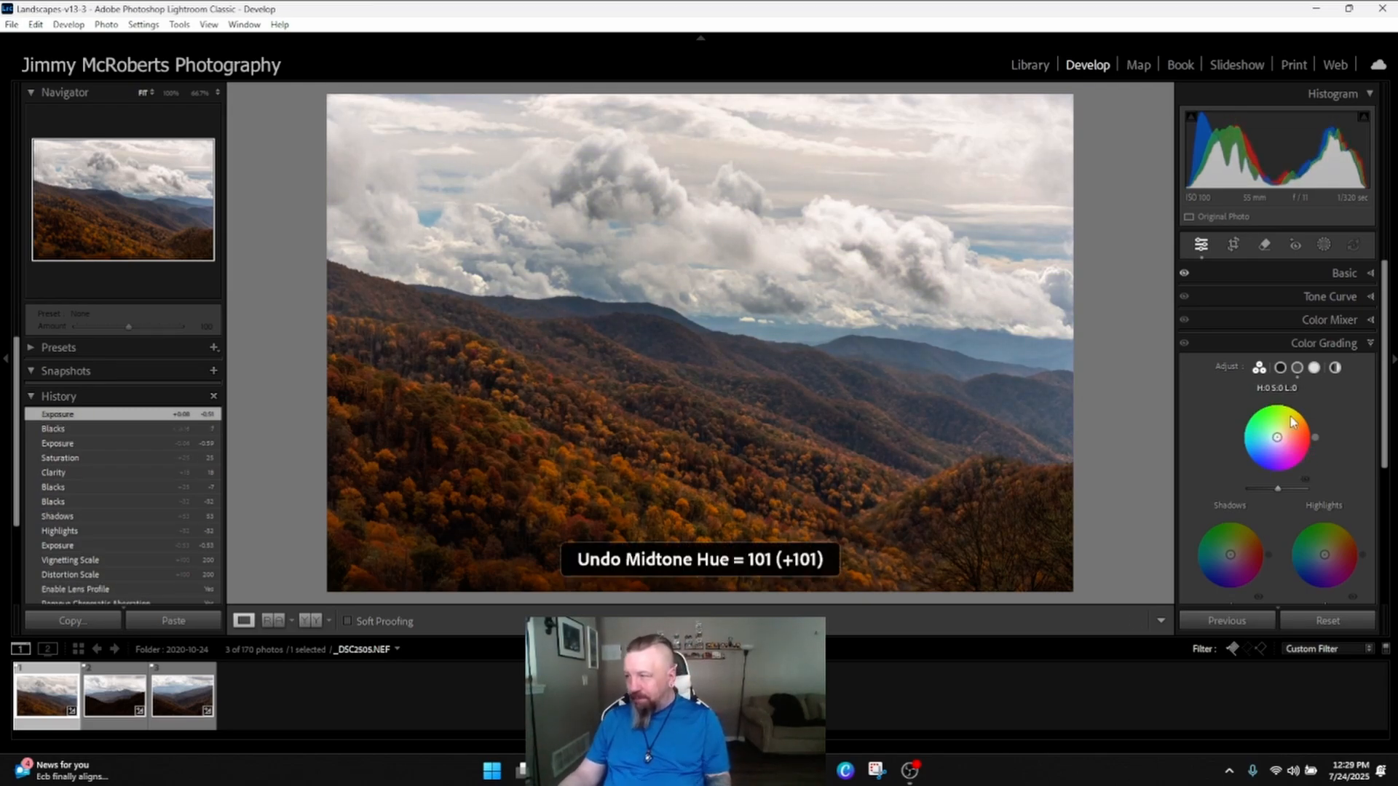
pyautogui.click(1334, 368)
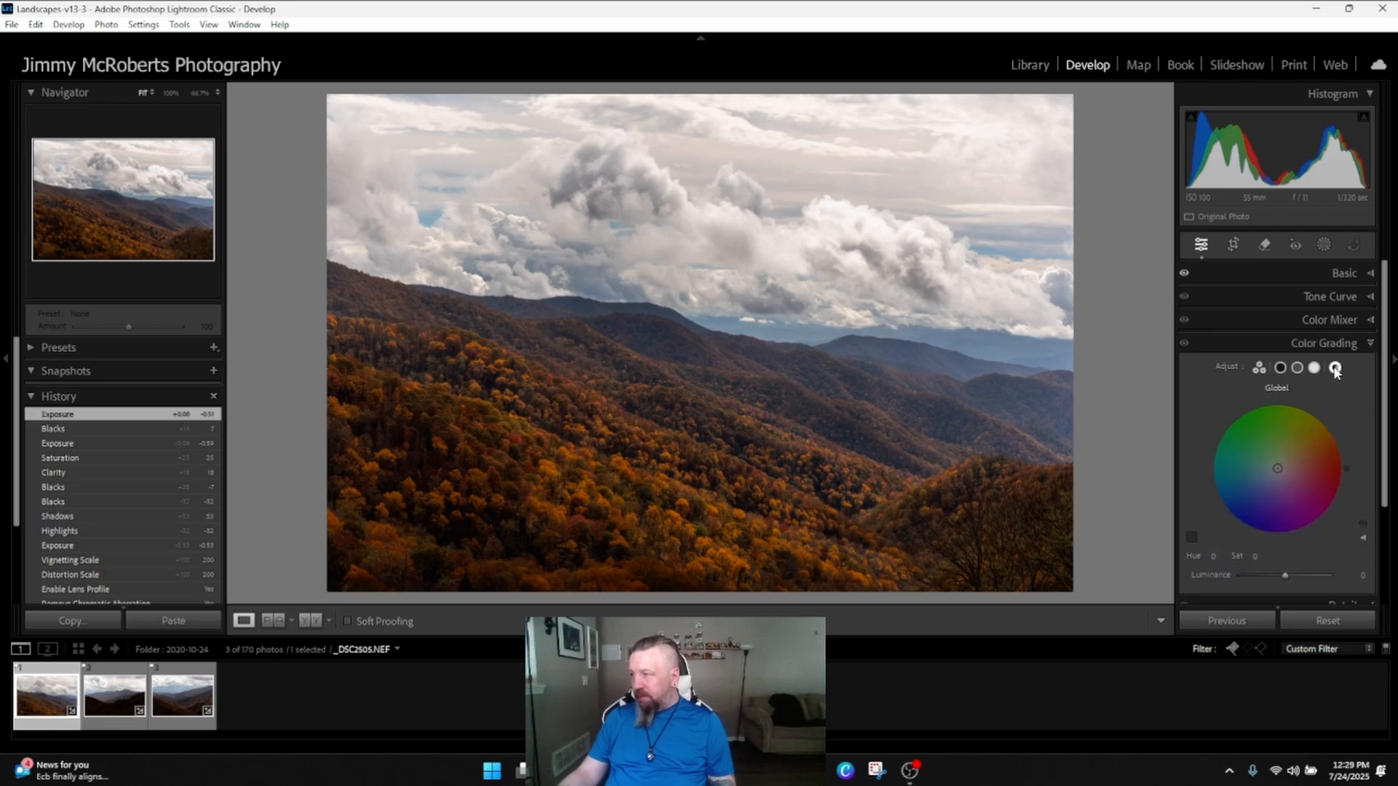
pyautogui.scroll(-2, 1268, 487)
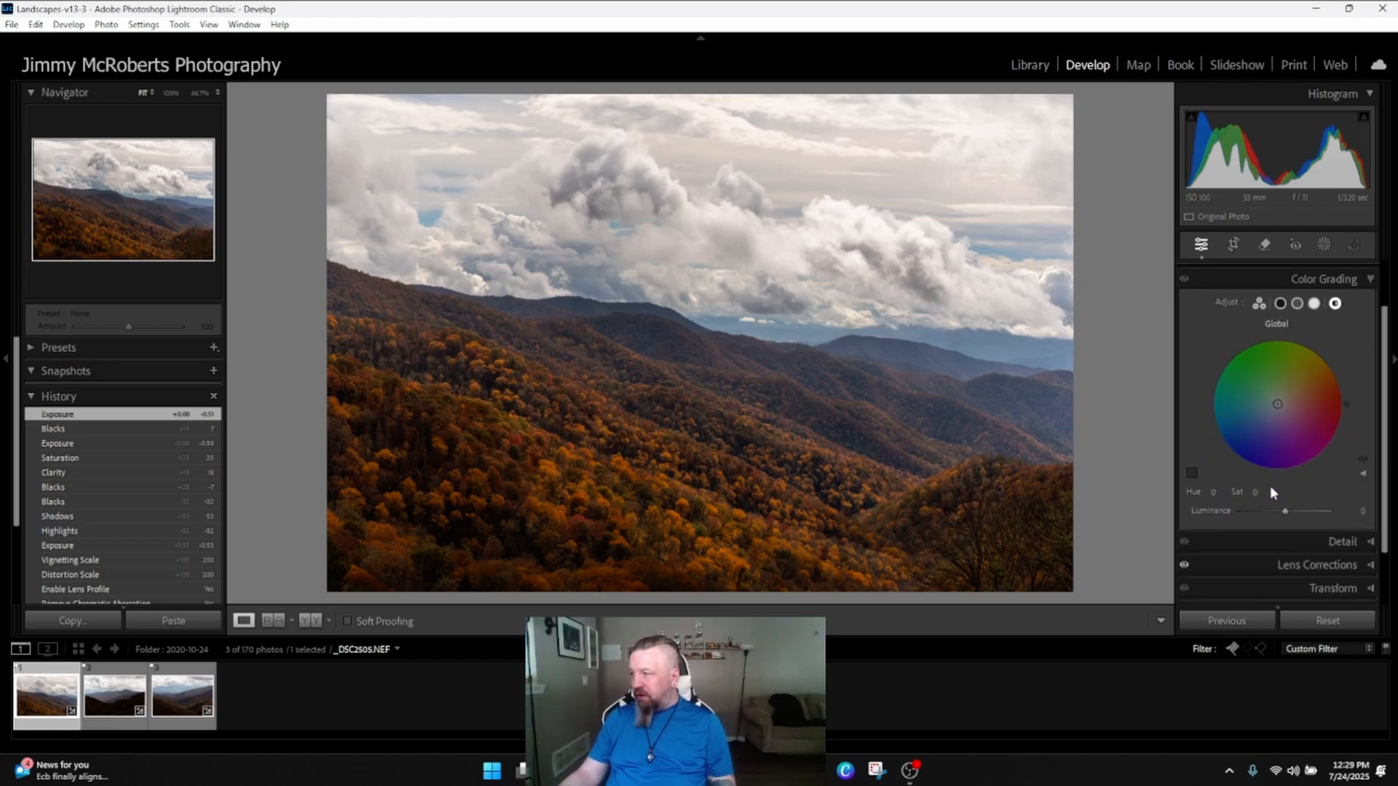
pyautogui.scroll(2, 1269, 487)
pyautogui.click(1280, 368)
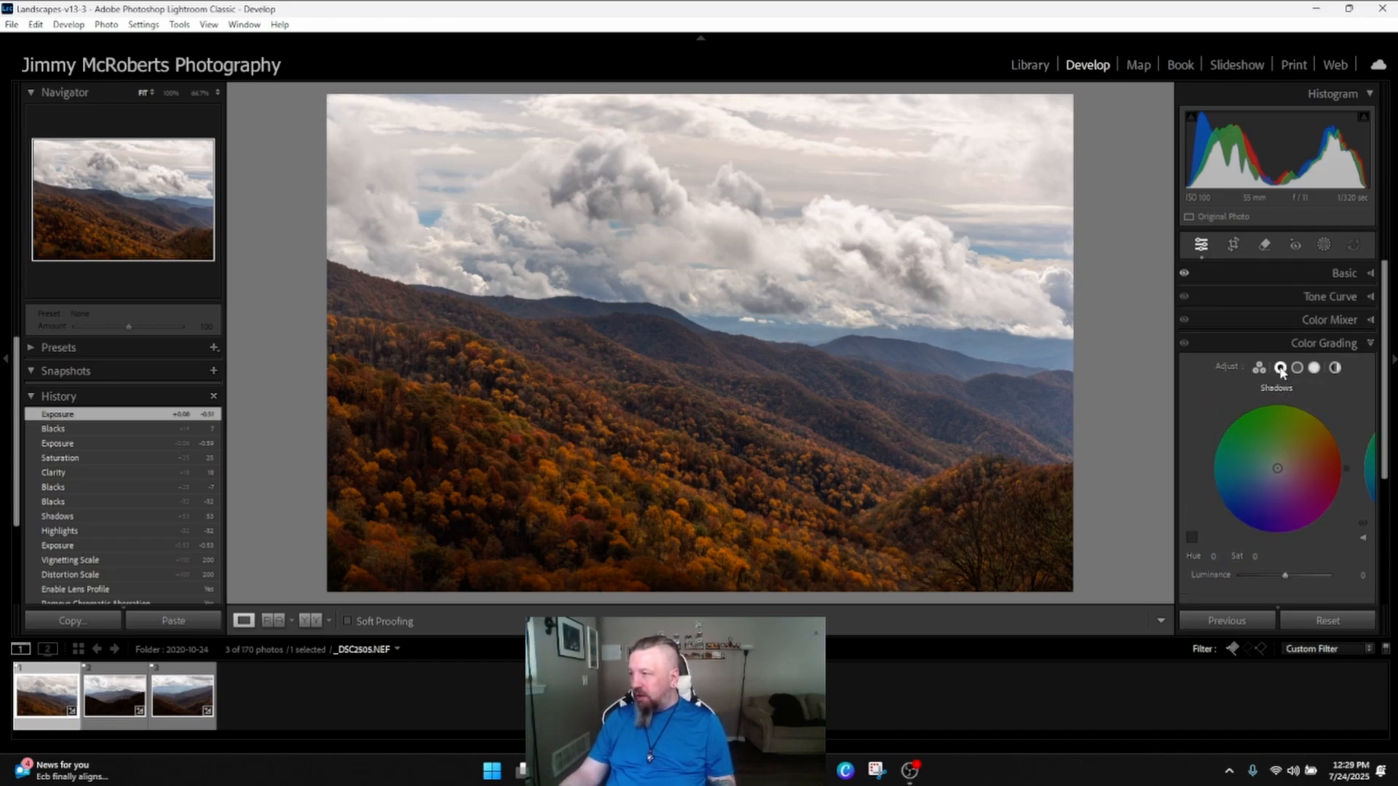
pyautogui.click(1334, 368)
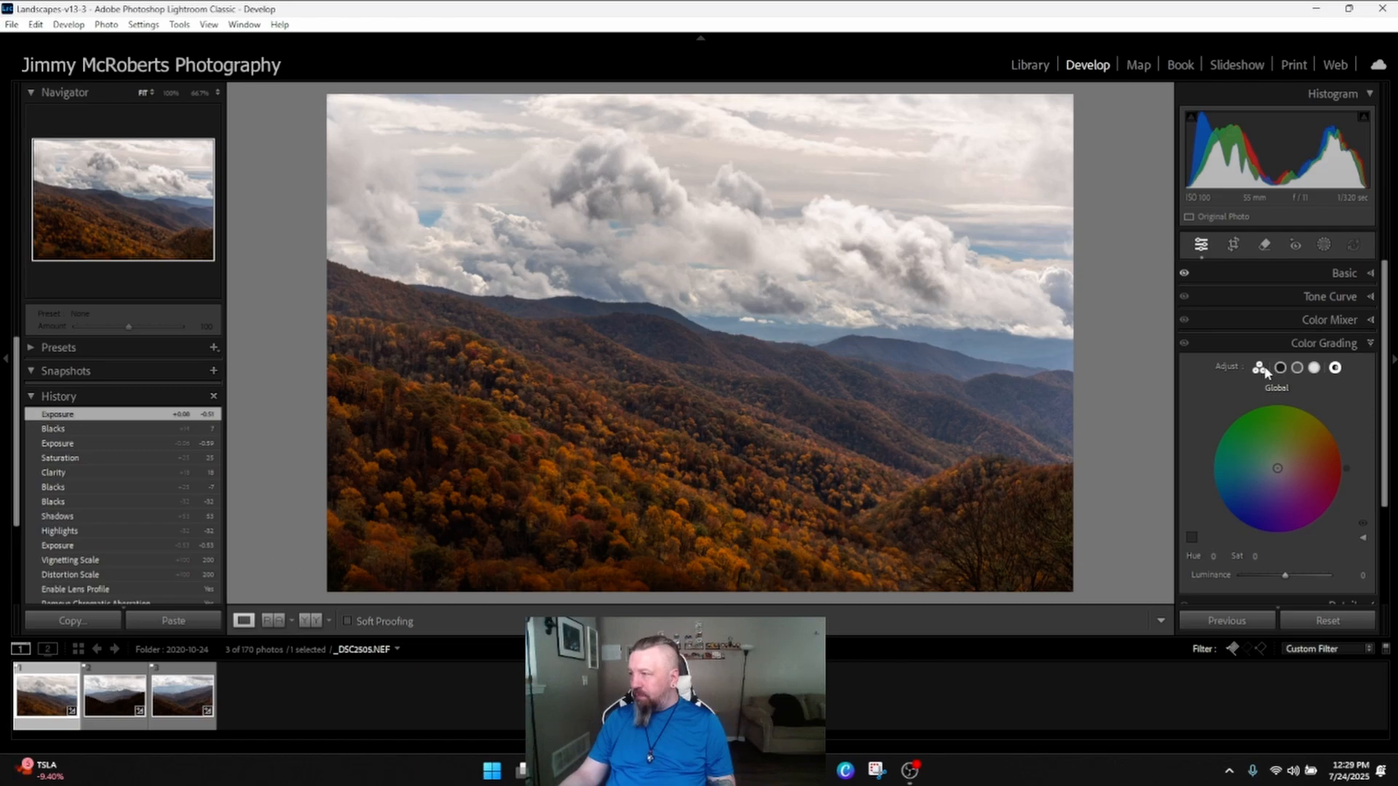
pyautogui.click(1260, 368)
pyautogui.click(1366, 348)
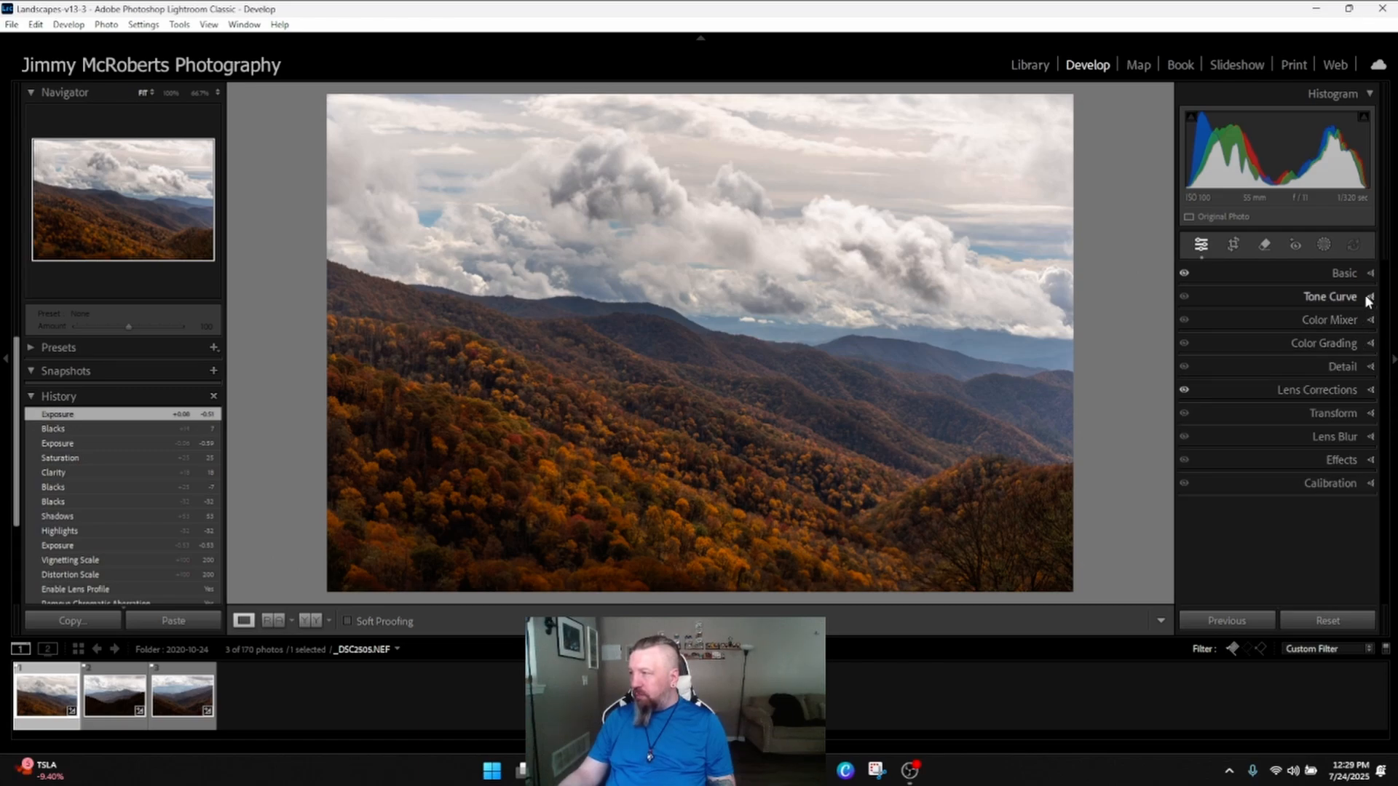
# - Shape the parametric tone curve with Highlights +6, Lights +11 and Shadows -5
pyautogui.click(1359, 297)
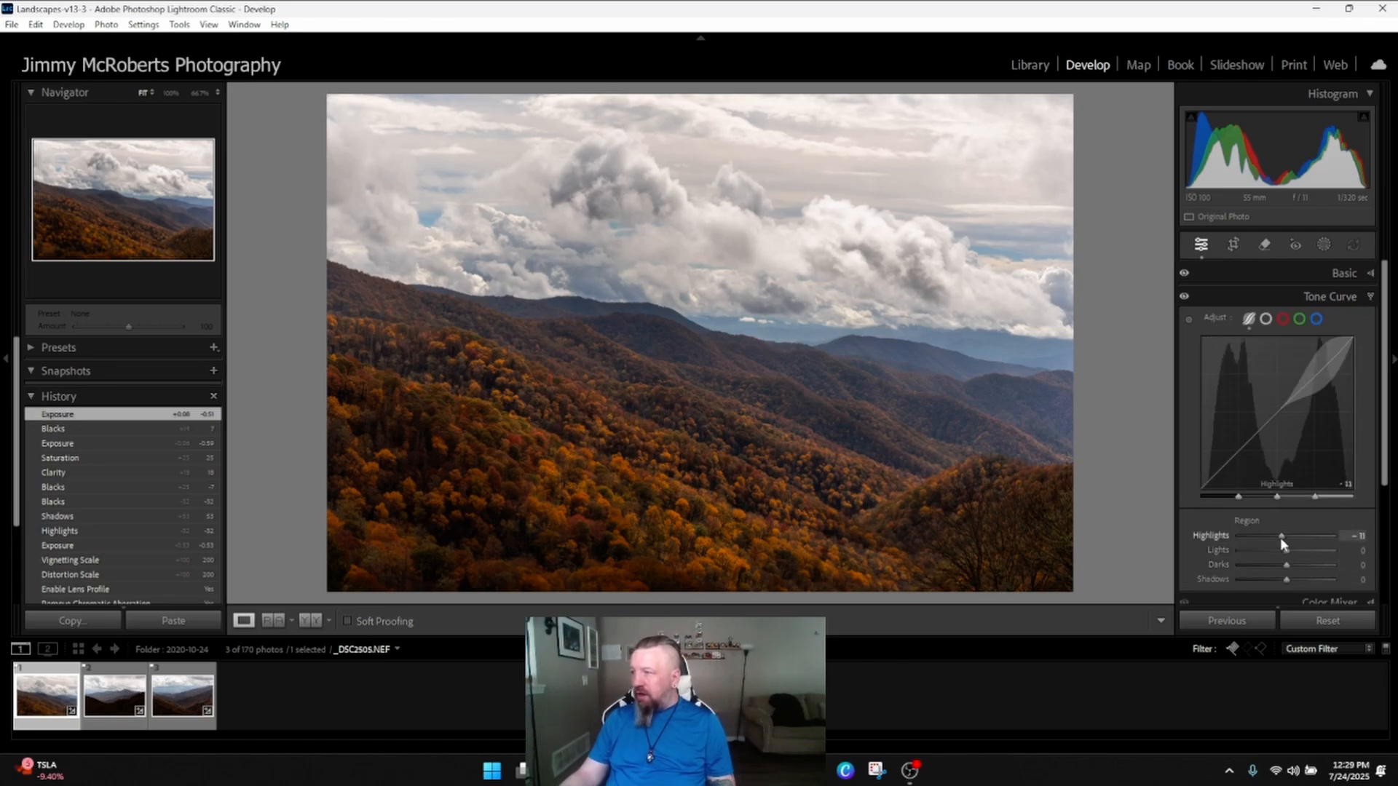
pyautogui.moveTo(1280, 540)
pyautogui.mouseDown()
pyautogui.moveTo(1298, 553)
pyautogui.moveTo(1284, 582)
pyautogui.mouseUp()
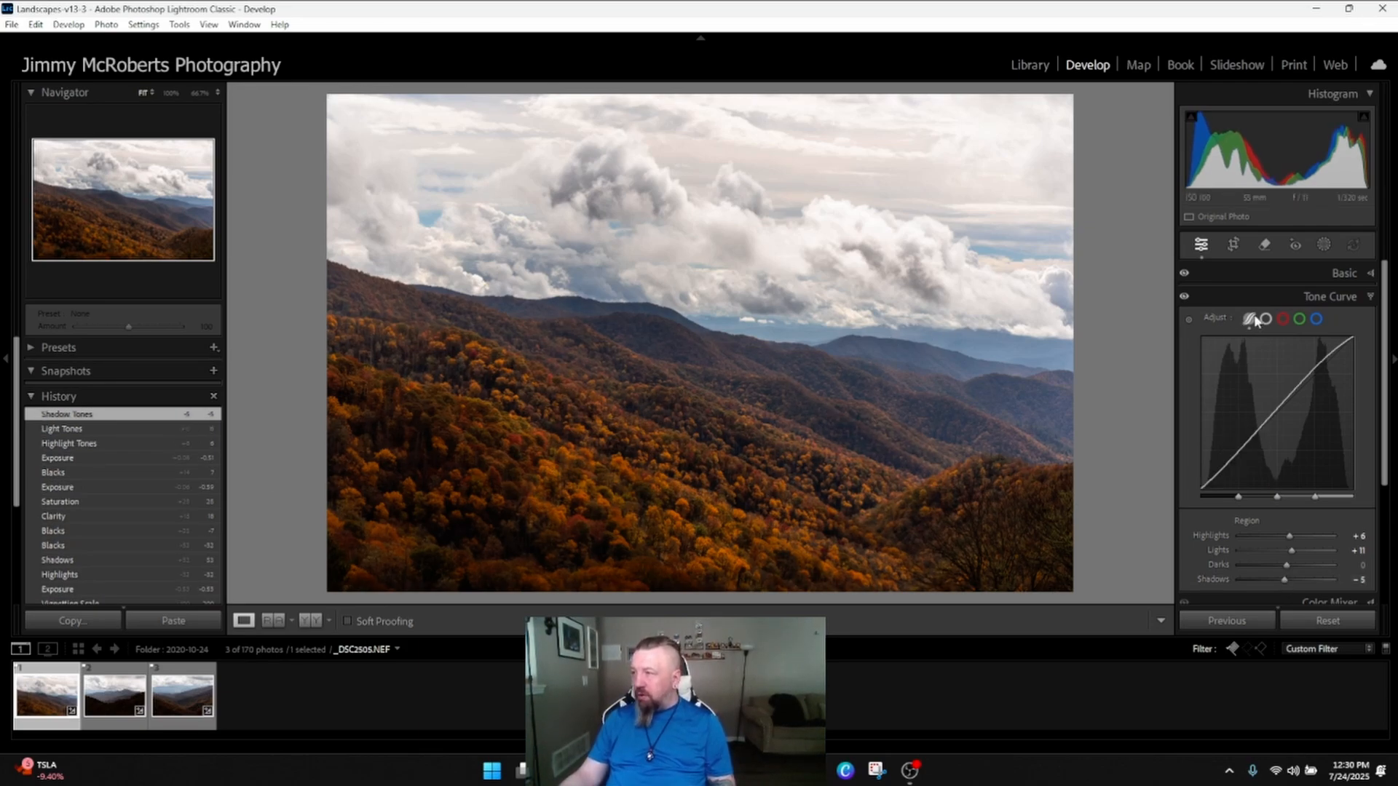
pyautogui.click(1364, 296)
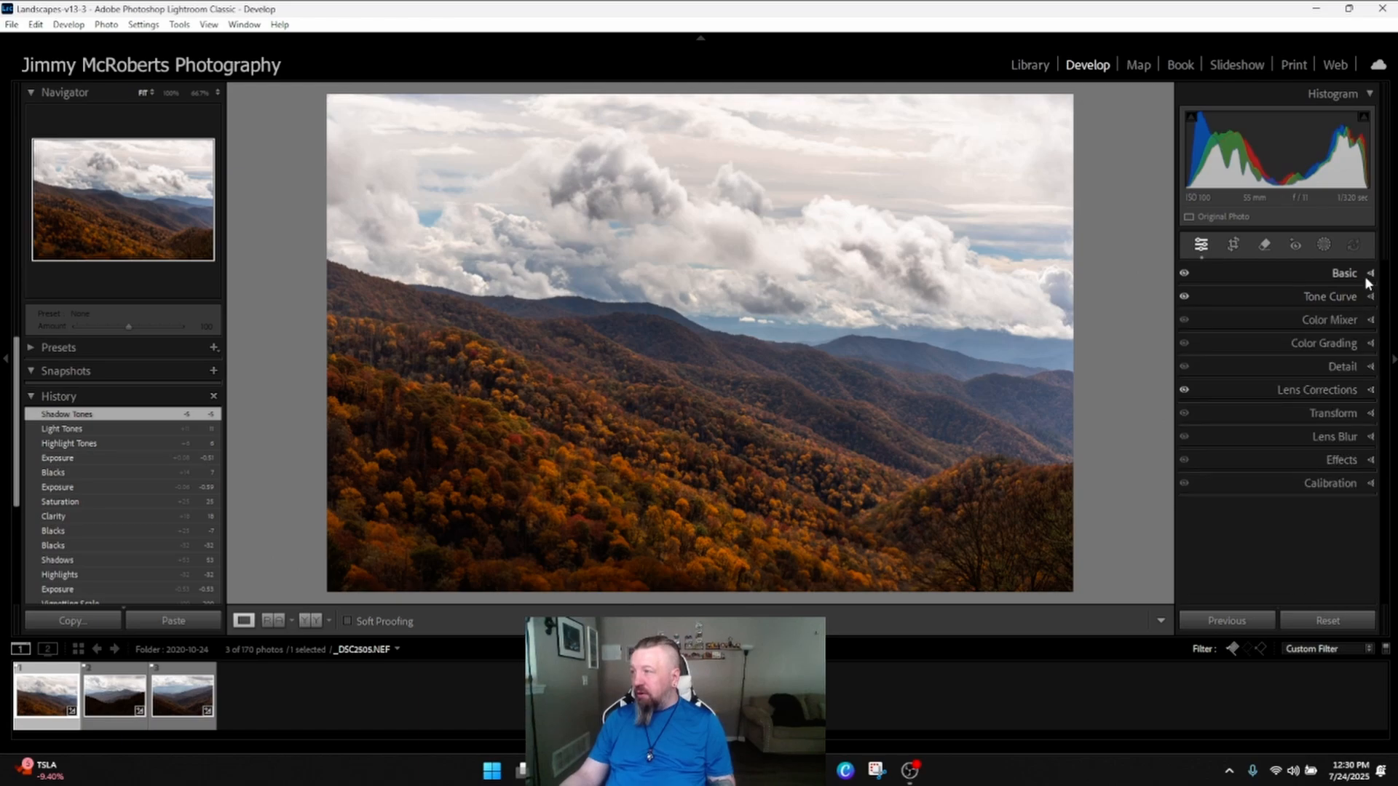
# - Try straightening the first photo along the mountain ridge to a crop angle of -7.48, and undo the rotation
pyautogui.click(1364, 276)
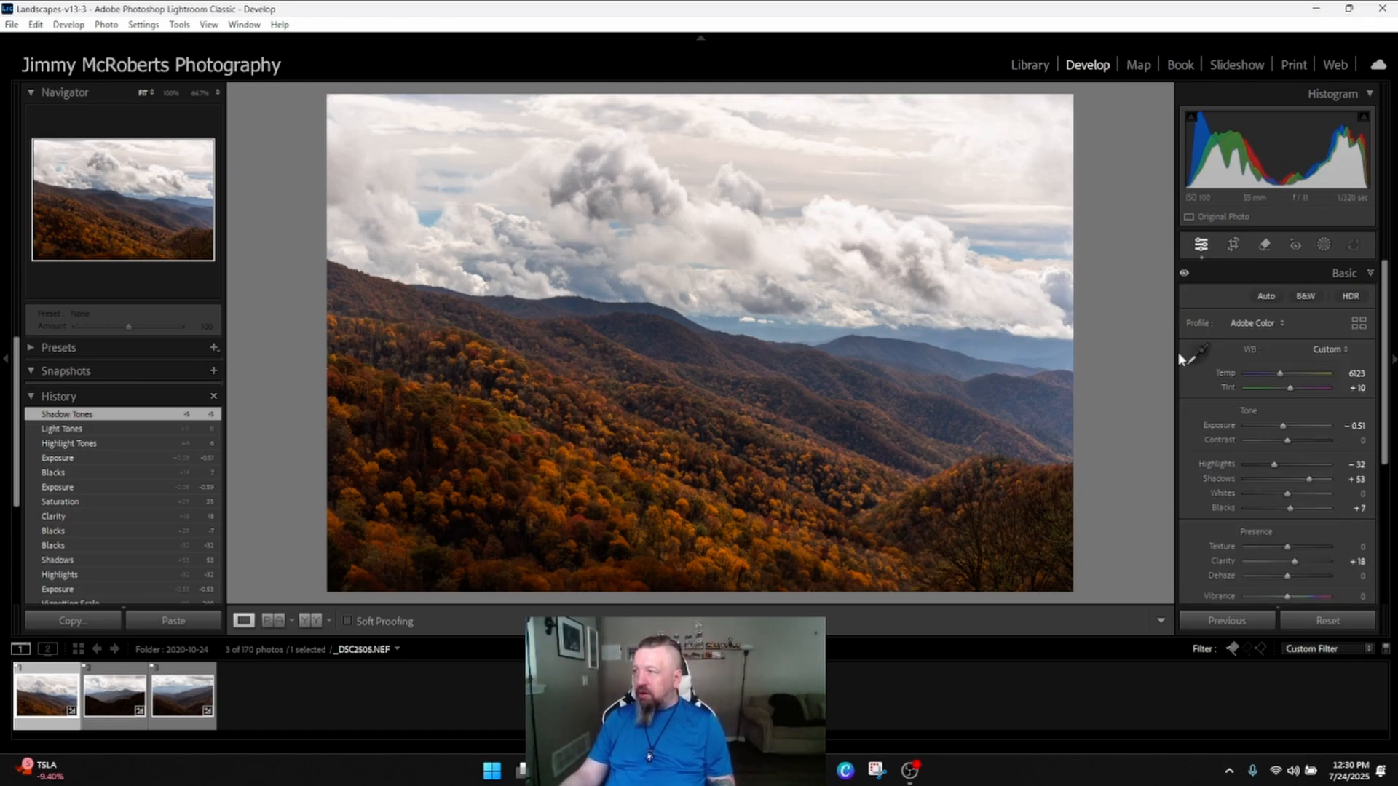
pyautogui.click(1233, 244)
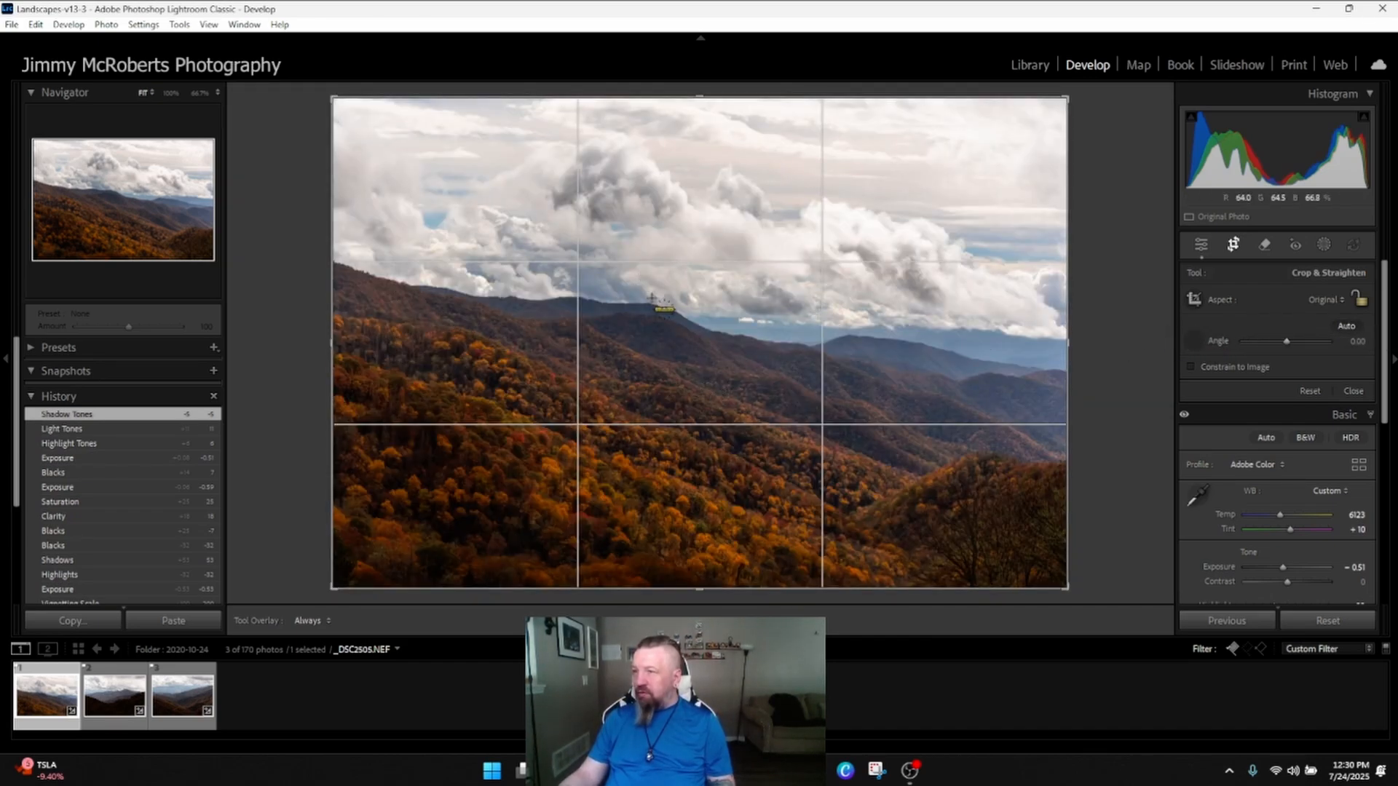
pyautogui.moveTo(615, 281); pyautogui.dragTo(990, 348)
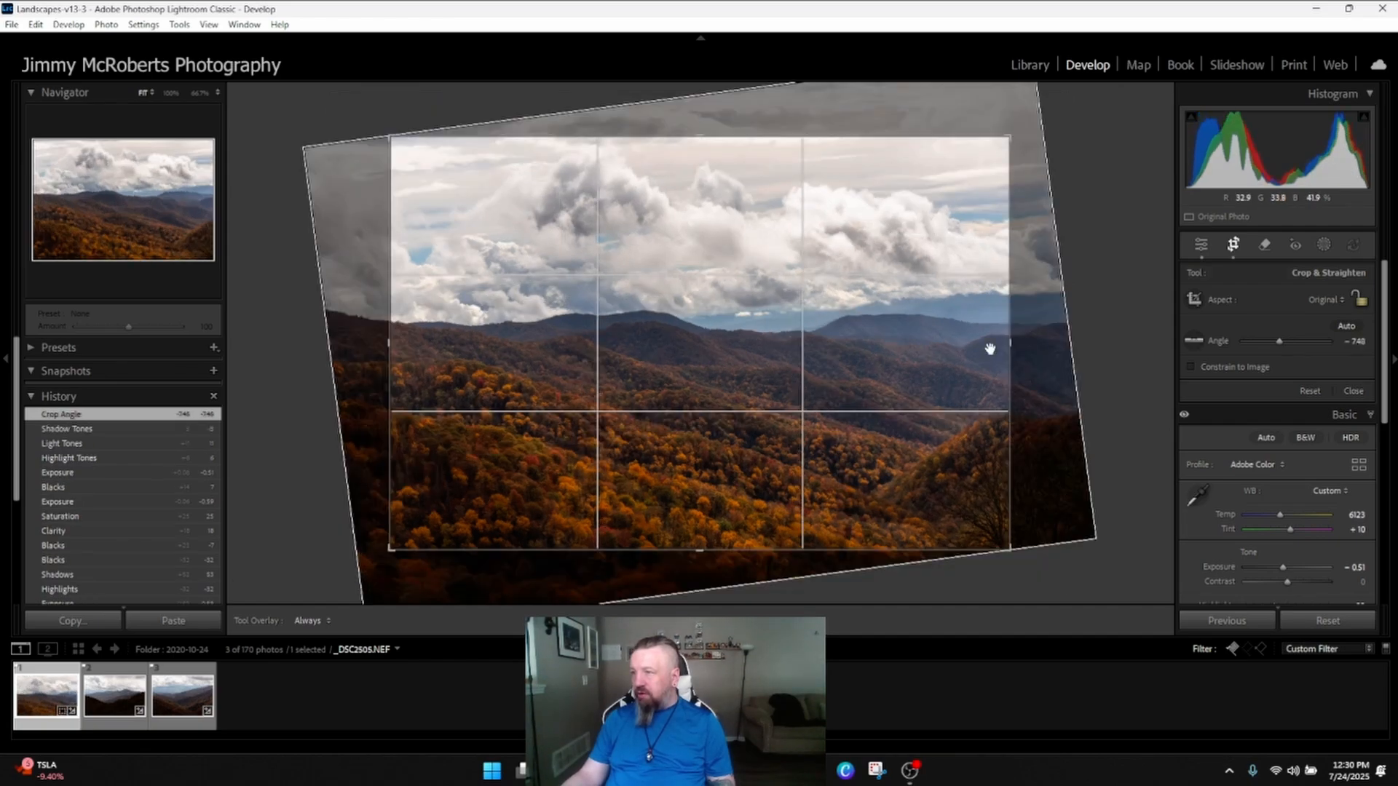
pyautogui.press('Return')
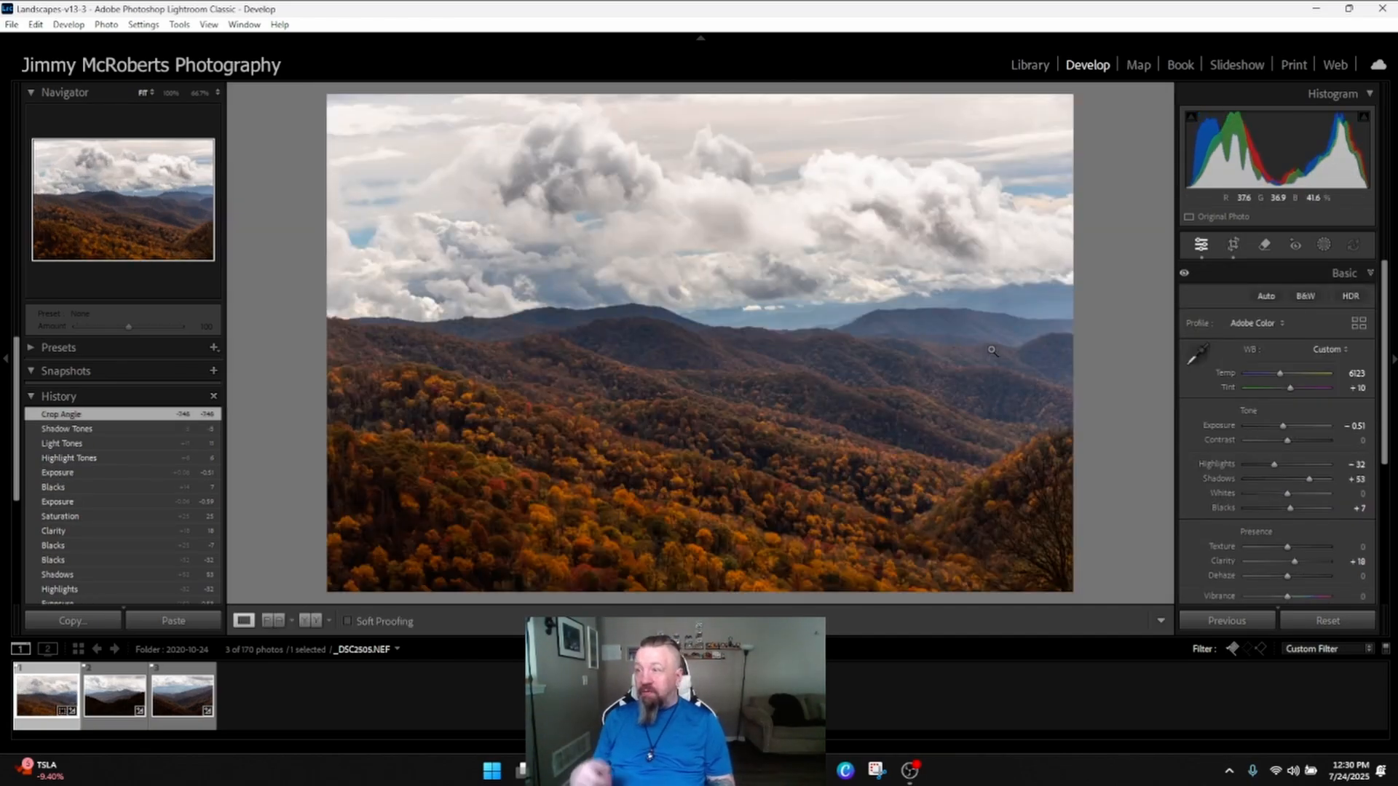
pyautogui.hotkey('ctrl', 'z')
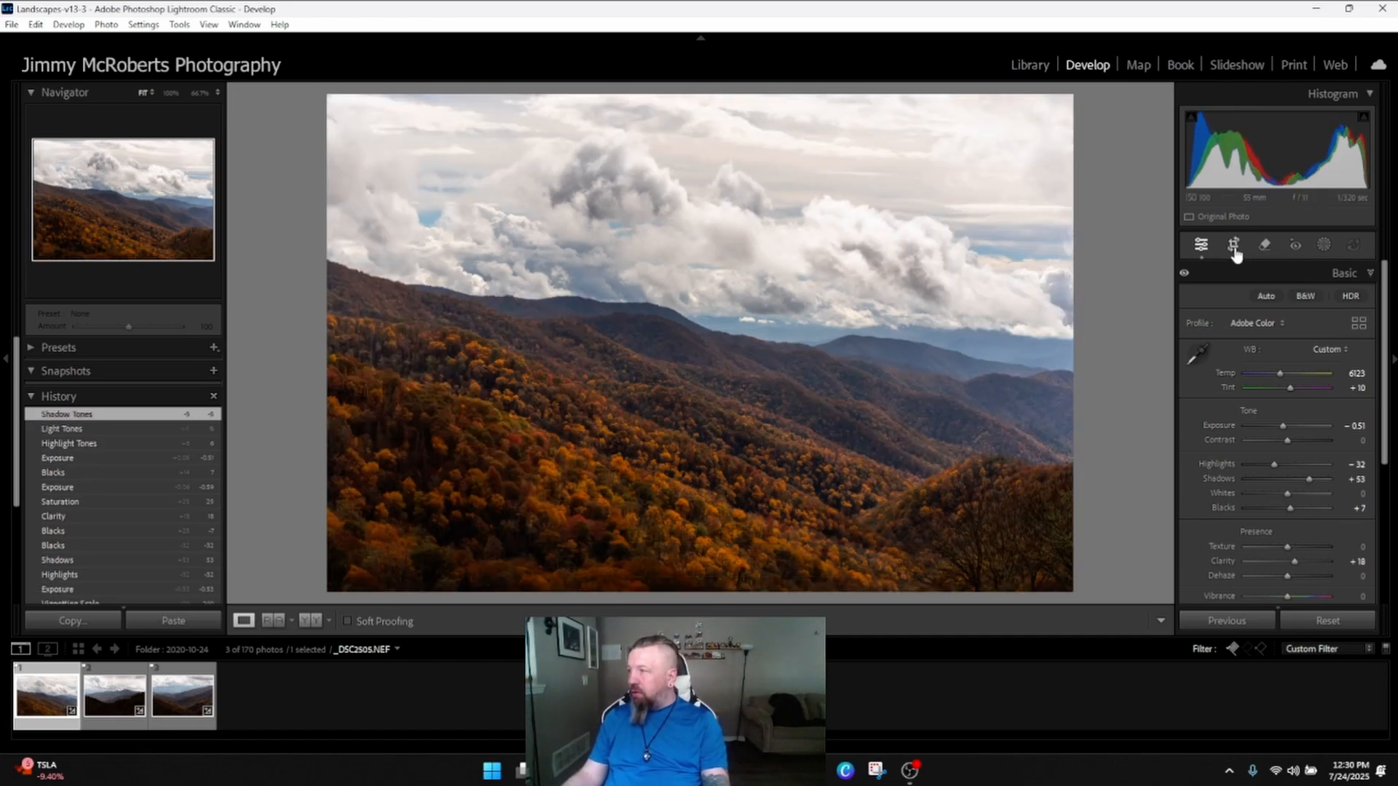
# - Level the first photo, trying automatic straightening and then drawing a horizontal straighten line across the ridges for a crop angle of -0.14
pyautogui.click(1233, 247)
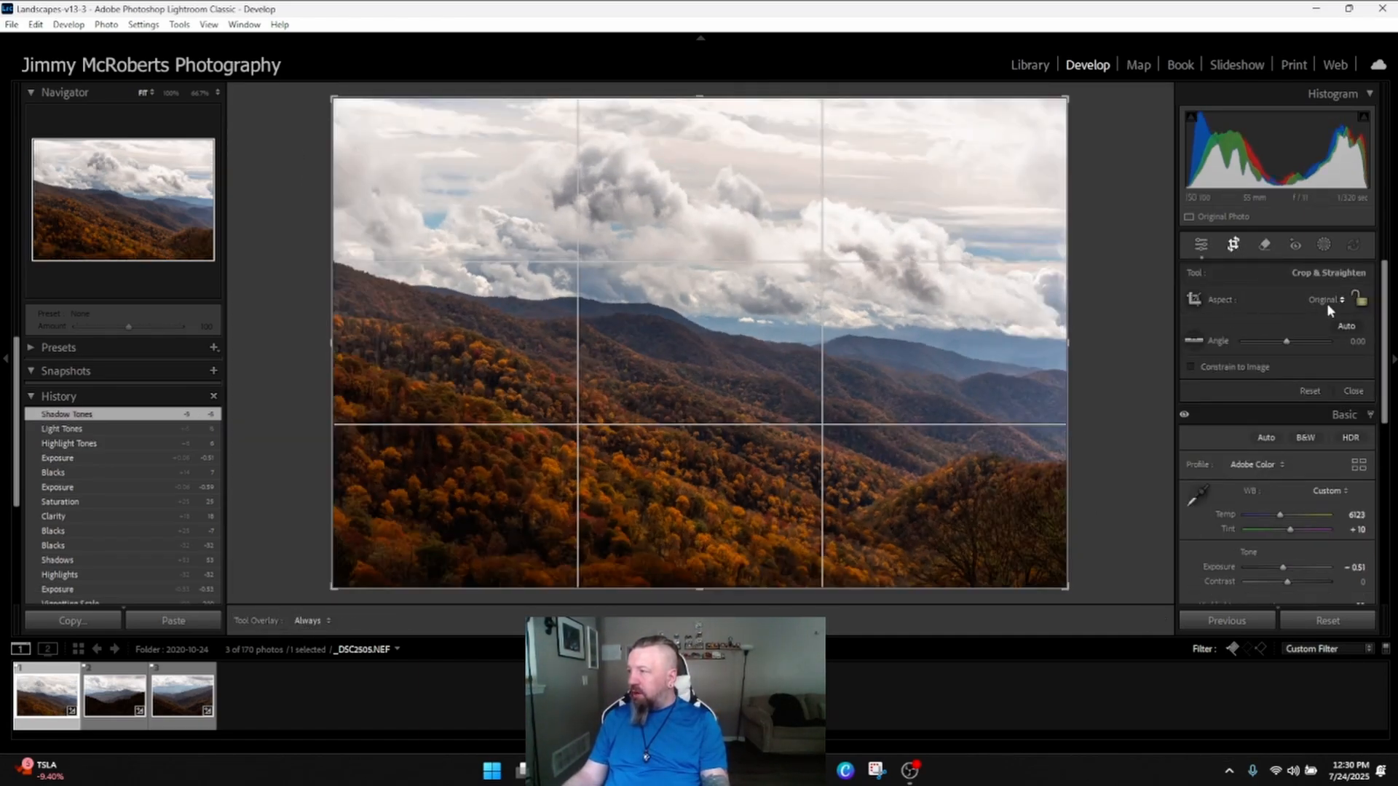
pyautogui.click(1347, 327)
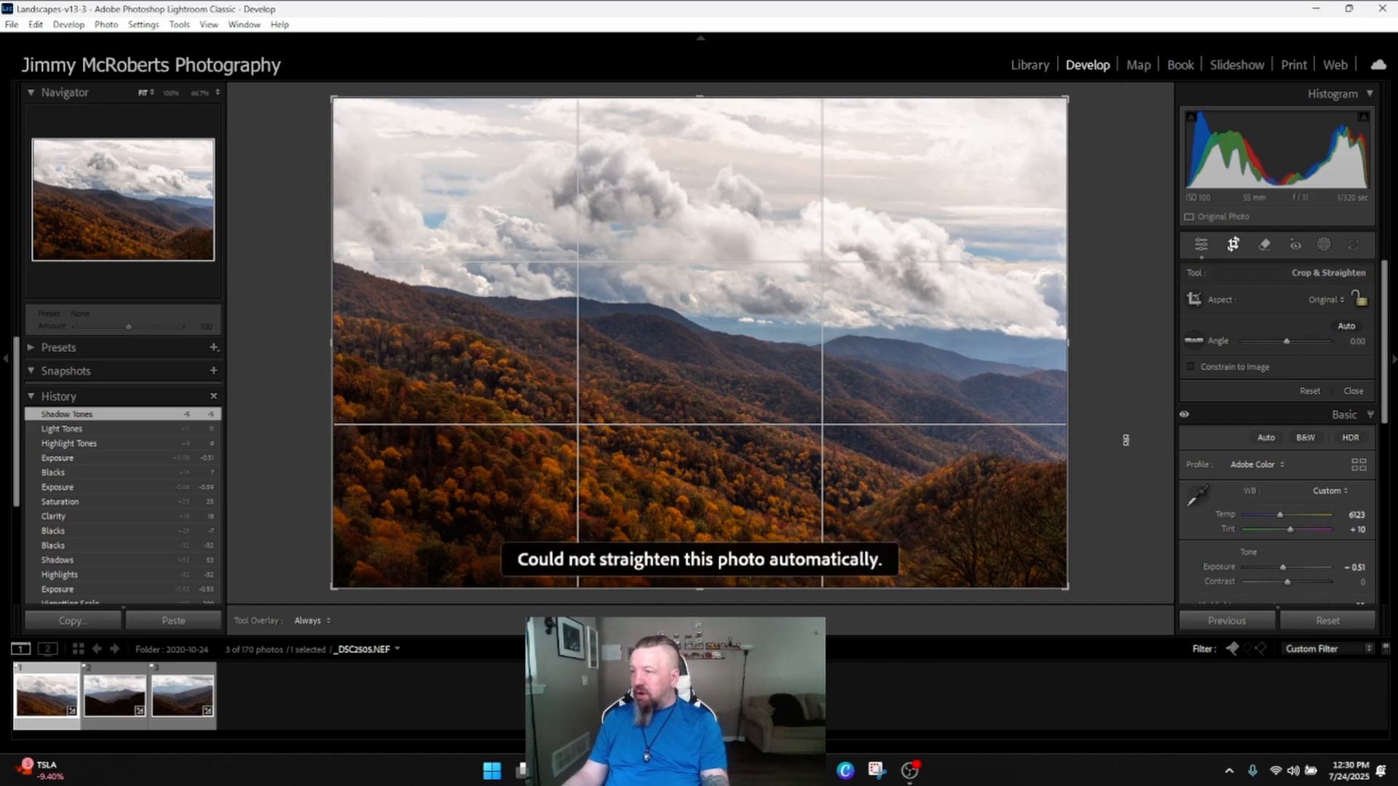
pyautogui.click(1194, 340)
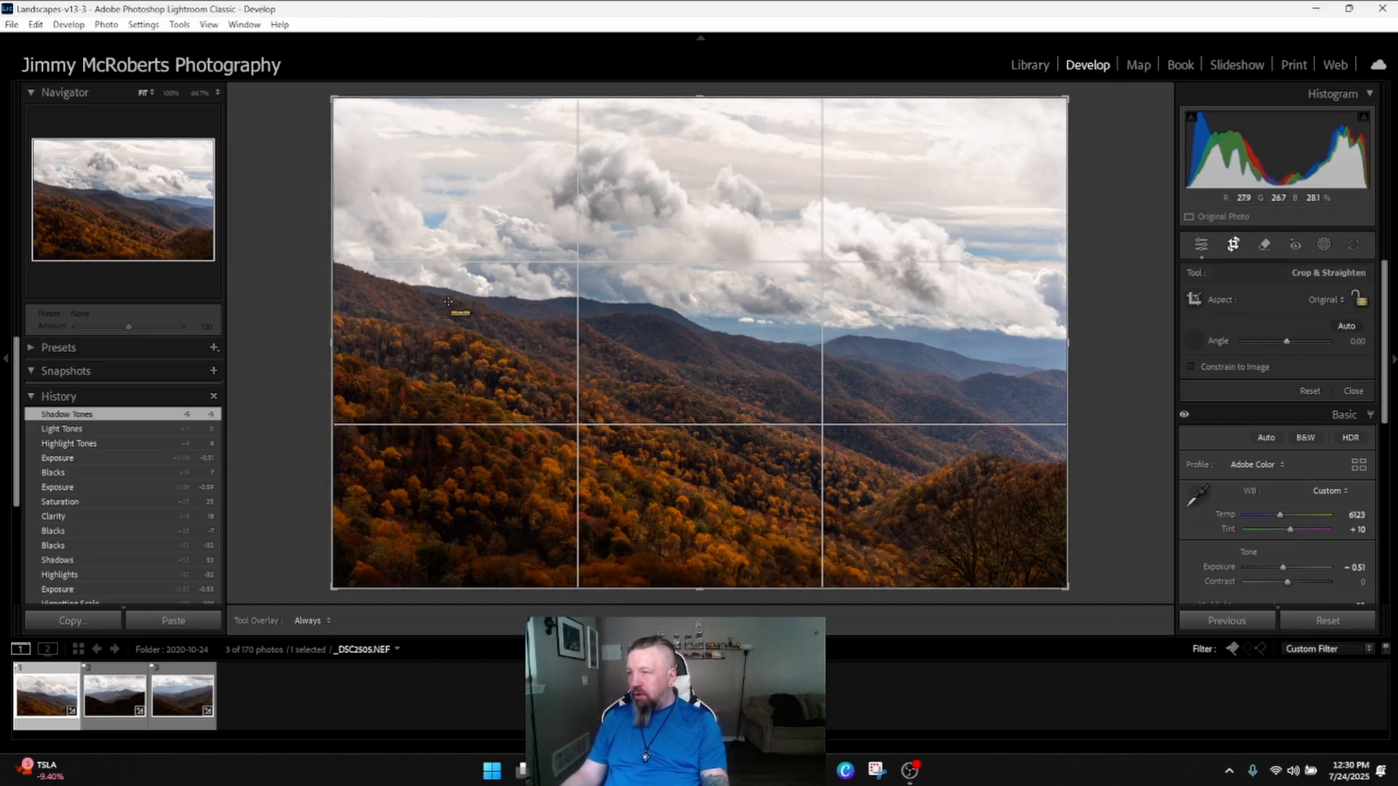
pyautogui.moveTo(448, 302); pyautogui.dragTo(1019, 303)
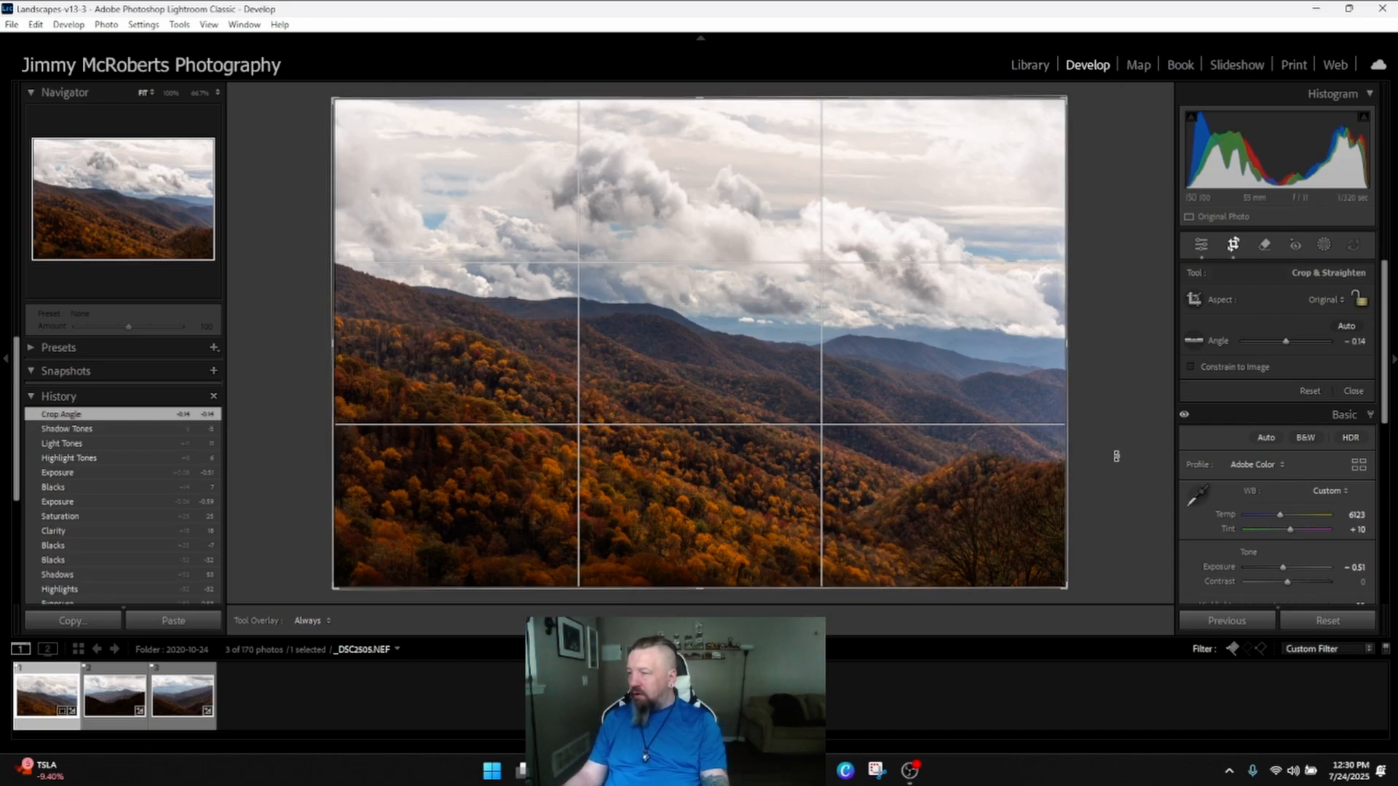
pyautogui.press('Return')
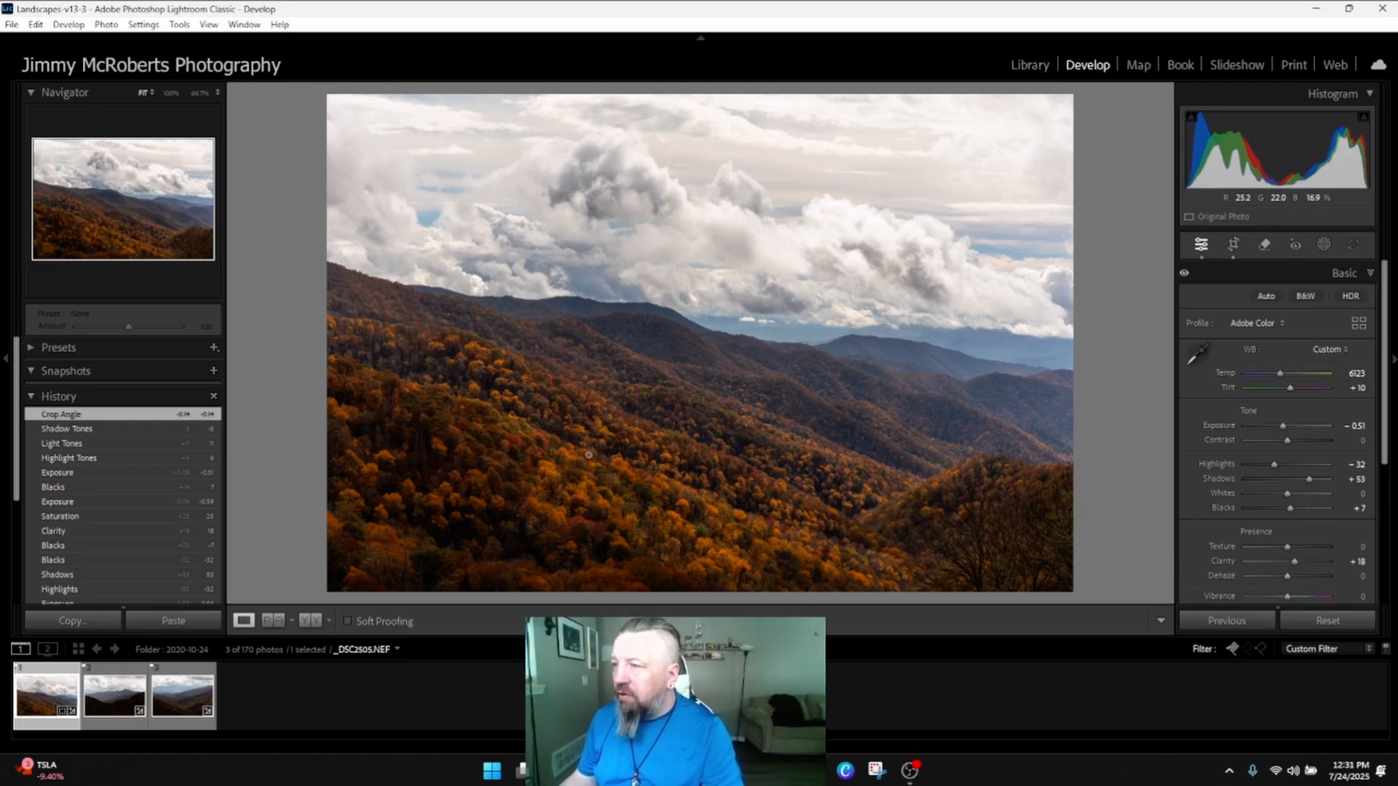
# - Set the second photo's Exposure to -0.53, Contrast to +19, Highlights to -9, Shadows to +46, Blacks to -2 and Clarity to +39
pyautogui.click(109, 725)
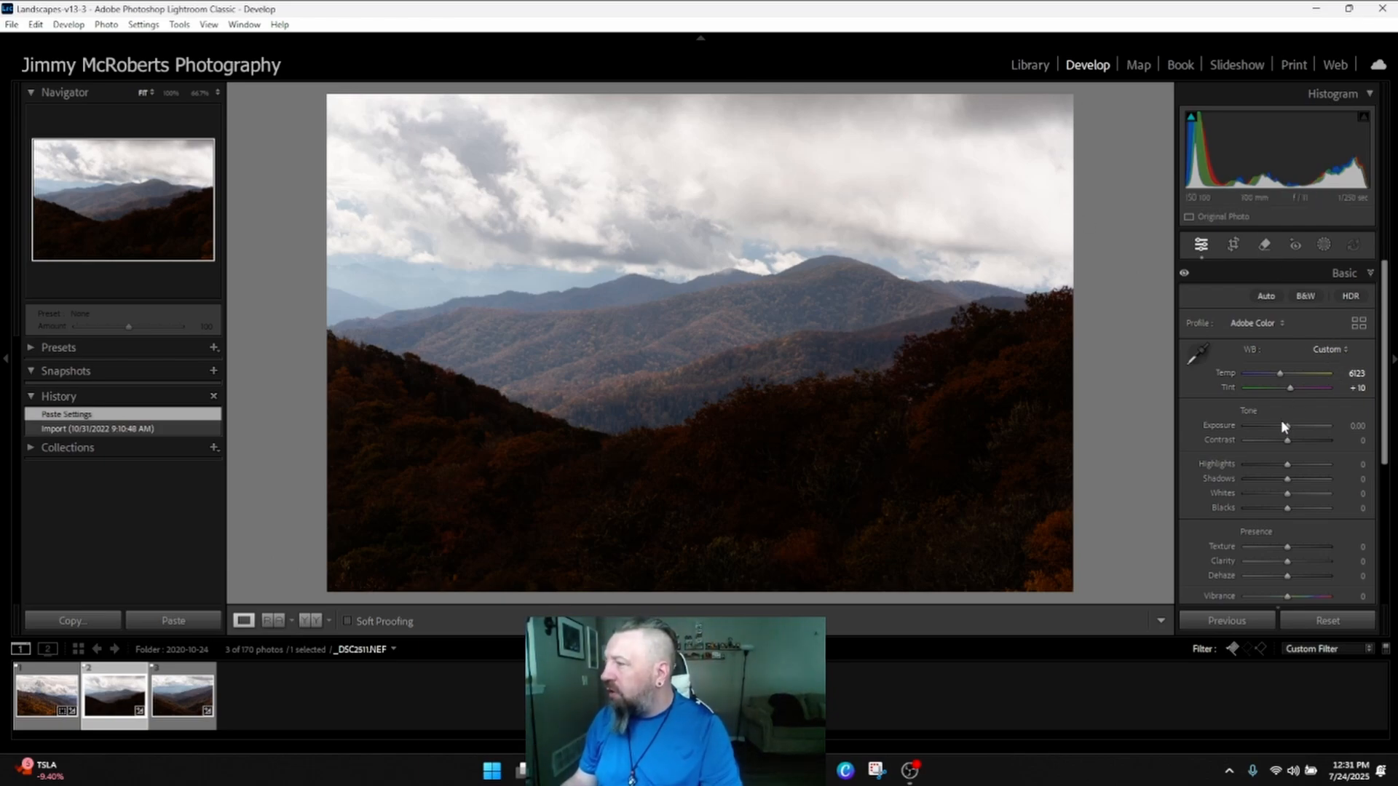
pyautogui.moveTo(1281, 421); pyautogui.dragTo(1285, 512)
pyautogui.moveTo(1298, 563); pyautogui.dragTo(1306, 560)
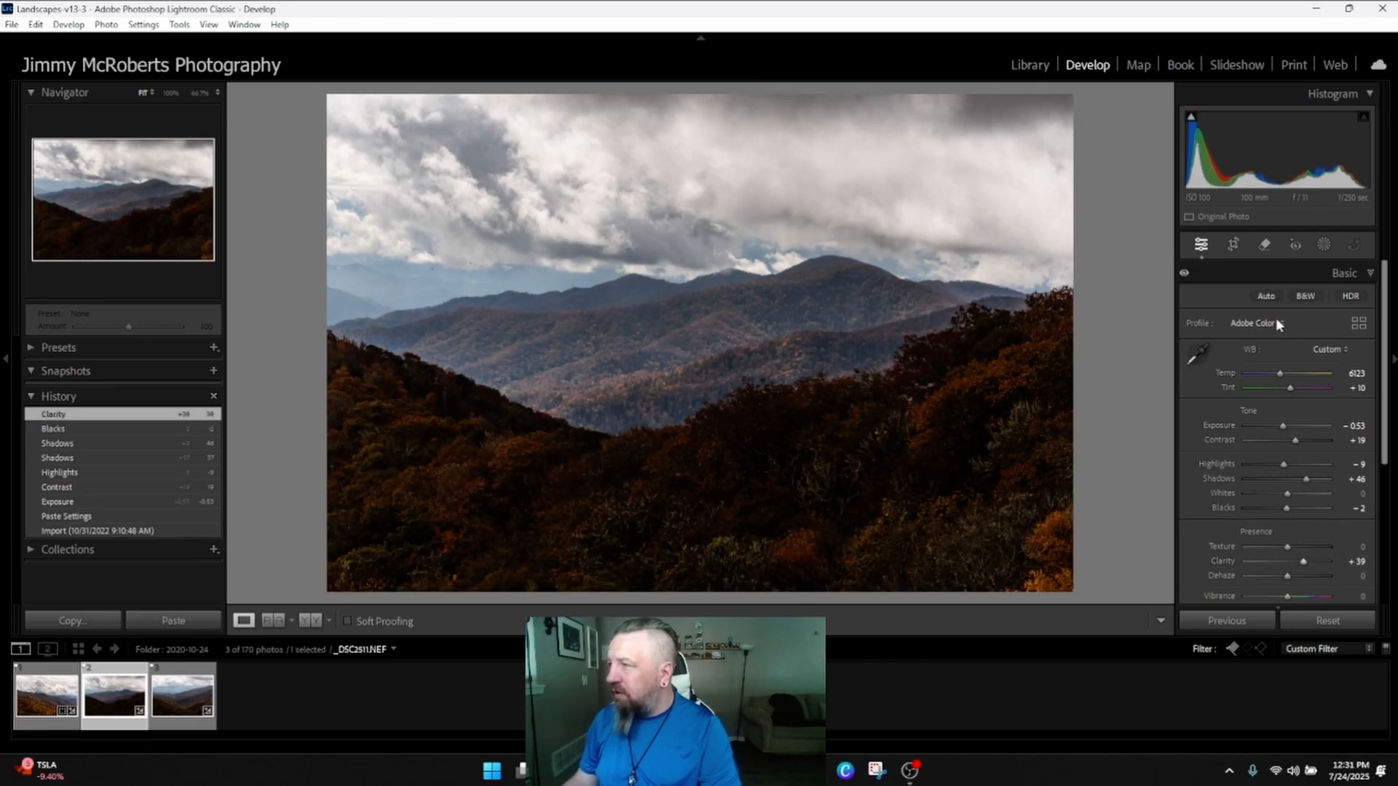
# - Raise the second photo's Saturation to +39 and rebalance its Exposure through the histogram to -0.27
pyautogui.moveTo(1253, 177)
pyautogui.mouseDown()
pyautogui.moveTo(1277, 177)
pyautogui.moveTo(1268, 164)
pyautogui.mouseUp()
pyautogui.scroll(-1, 1267, 536)
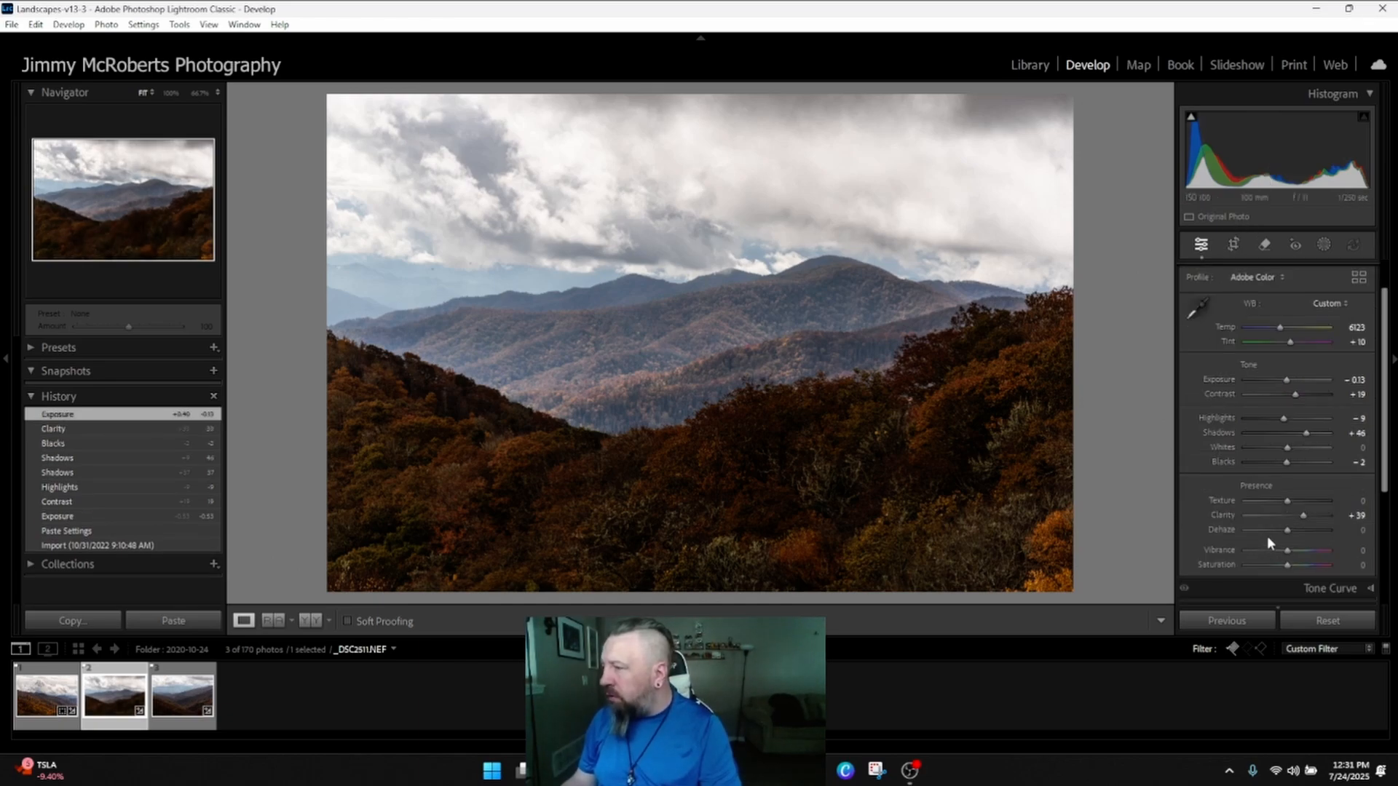
pyautogui.moveTo(1292, 567)
pyautogui.mouseDown()
pyautogui.moveTo(1311, 565)
pyautogui.moveTo(1294, 566)
pyautogui.mouseUp()
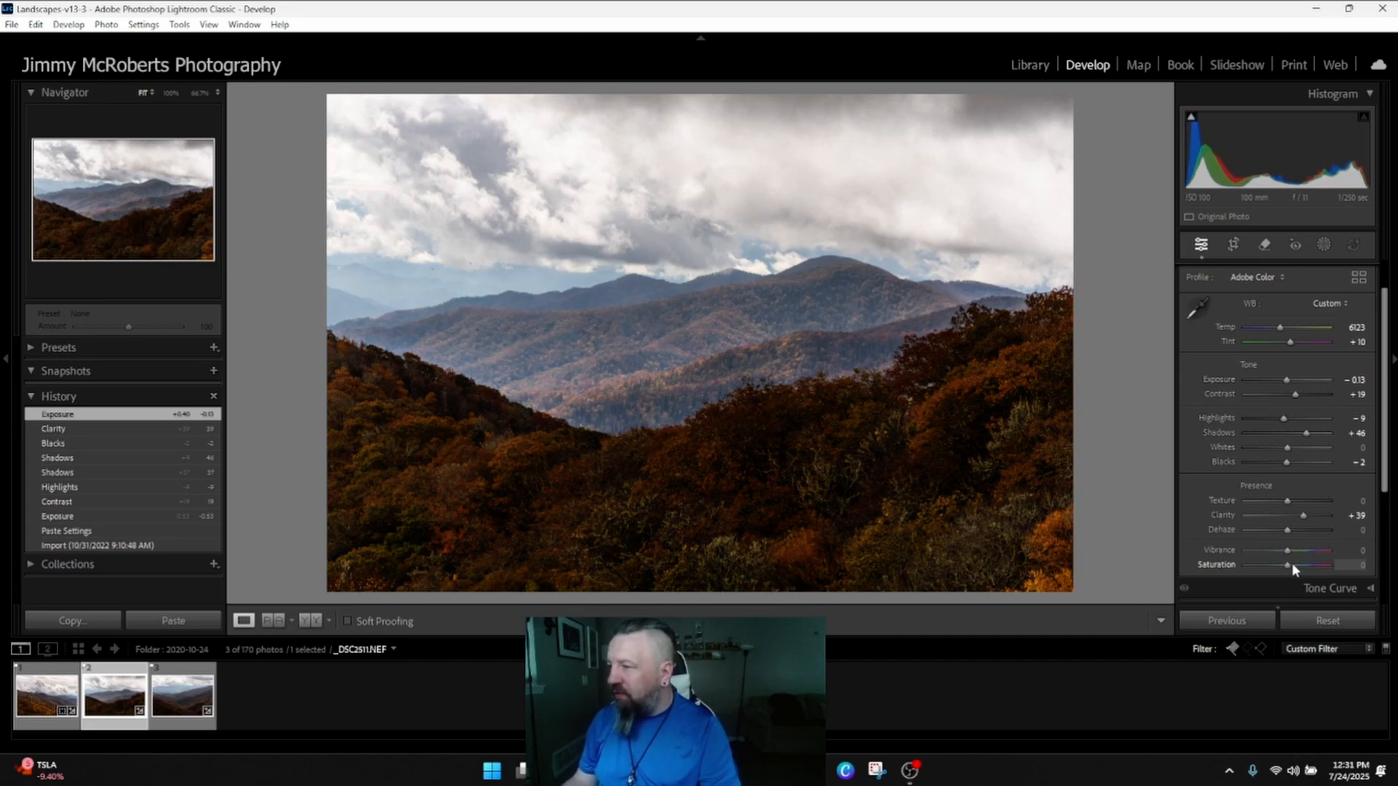
pyautogui.moveTo(1291, 564); pyautogui.dragTo(1307, 565)
pyautogui.moveTo(1255, 182); pyautogui.dragTo(1249, 182)
pyautogui.scroll(-2, 1271, 456)
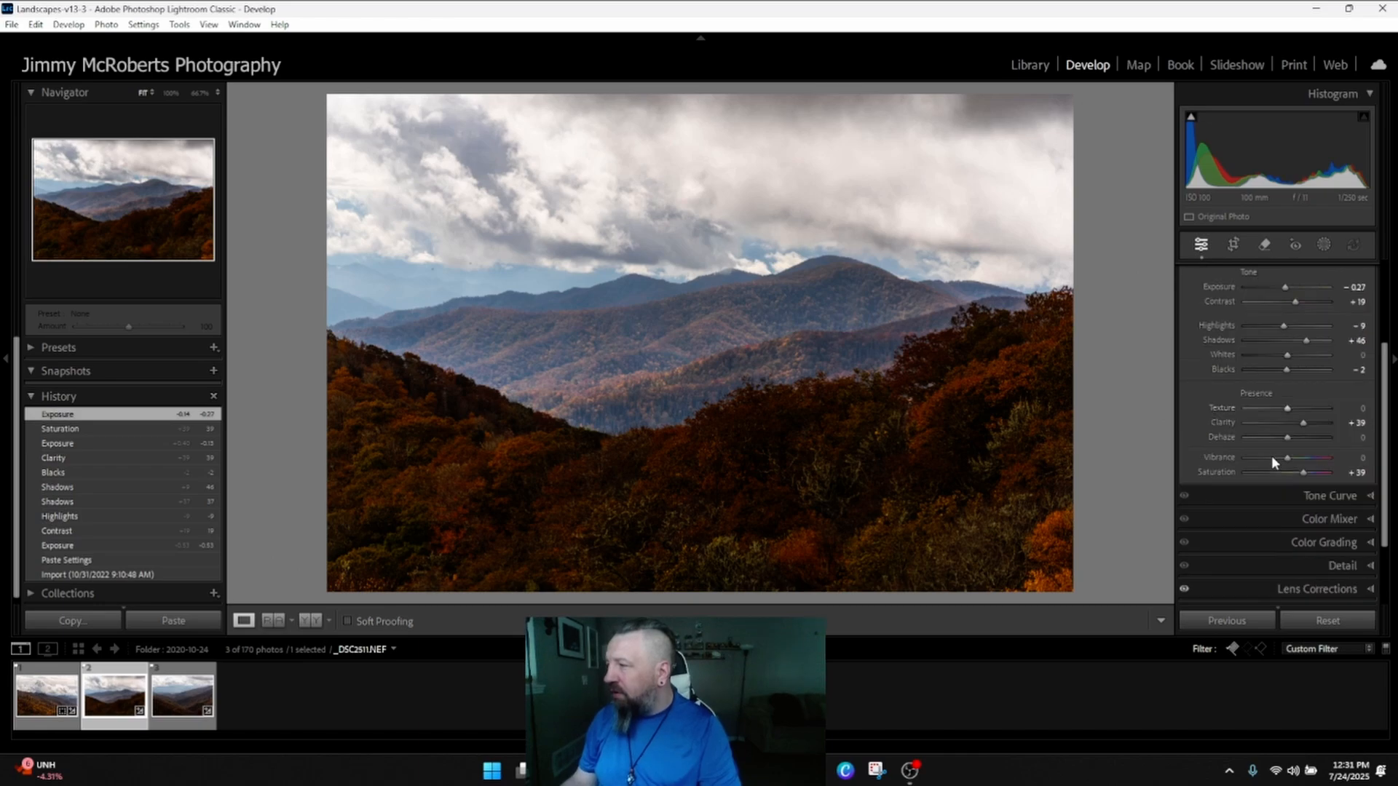
# - Lift the dark foreground of the second photo, bringing Blacks to +65 and Exposure to -0.24
pyautogui.scroll(2, 1271, 456)
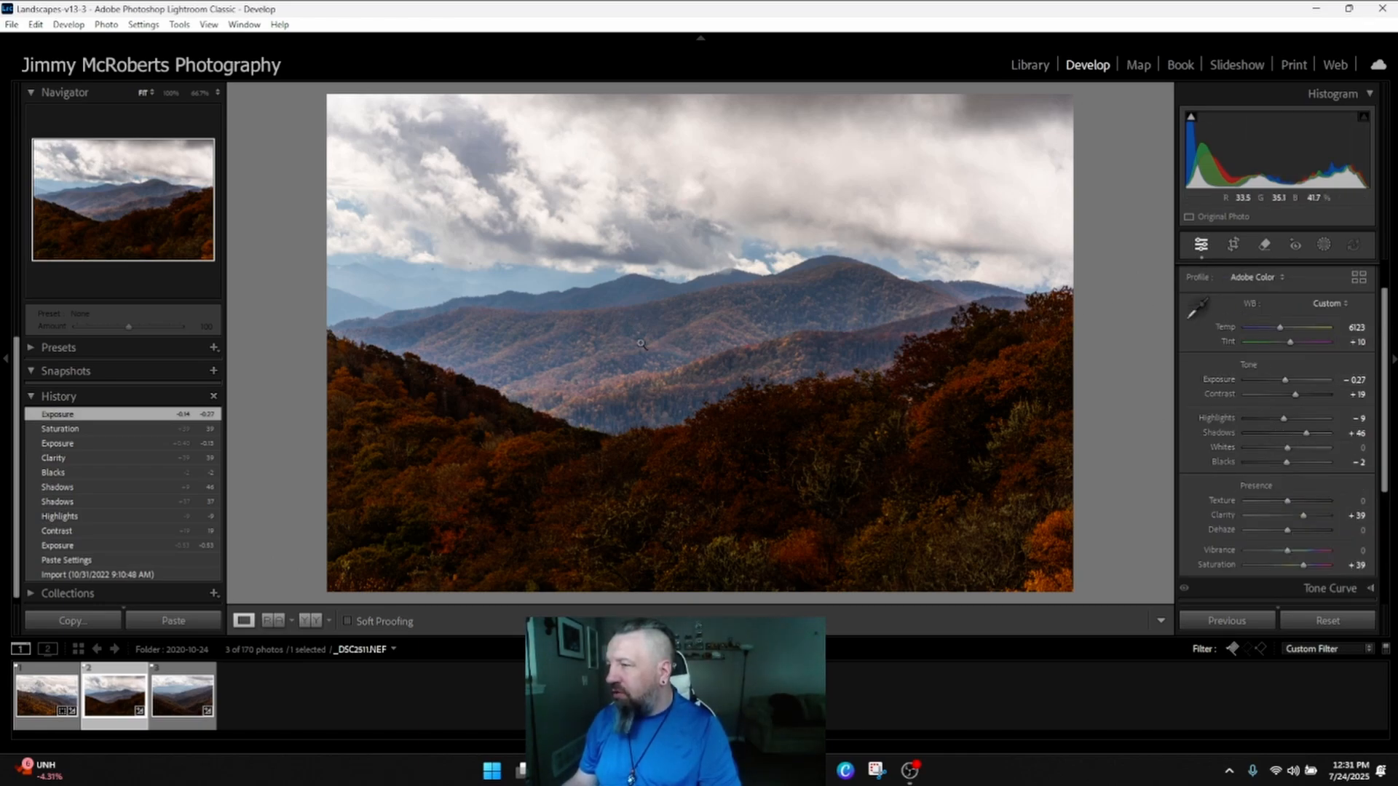
pyautogui.click(757, 338)
pyautogui.click(757, 352)
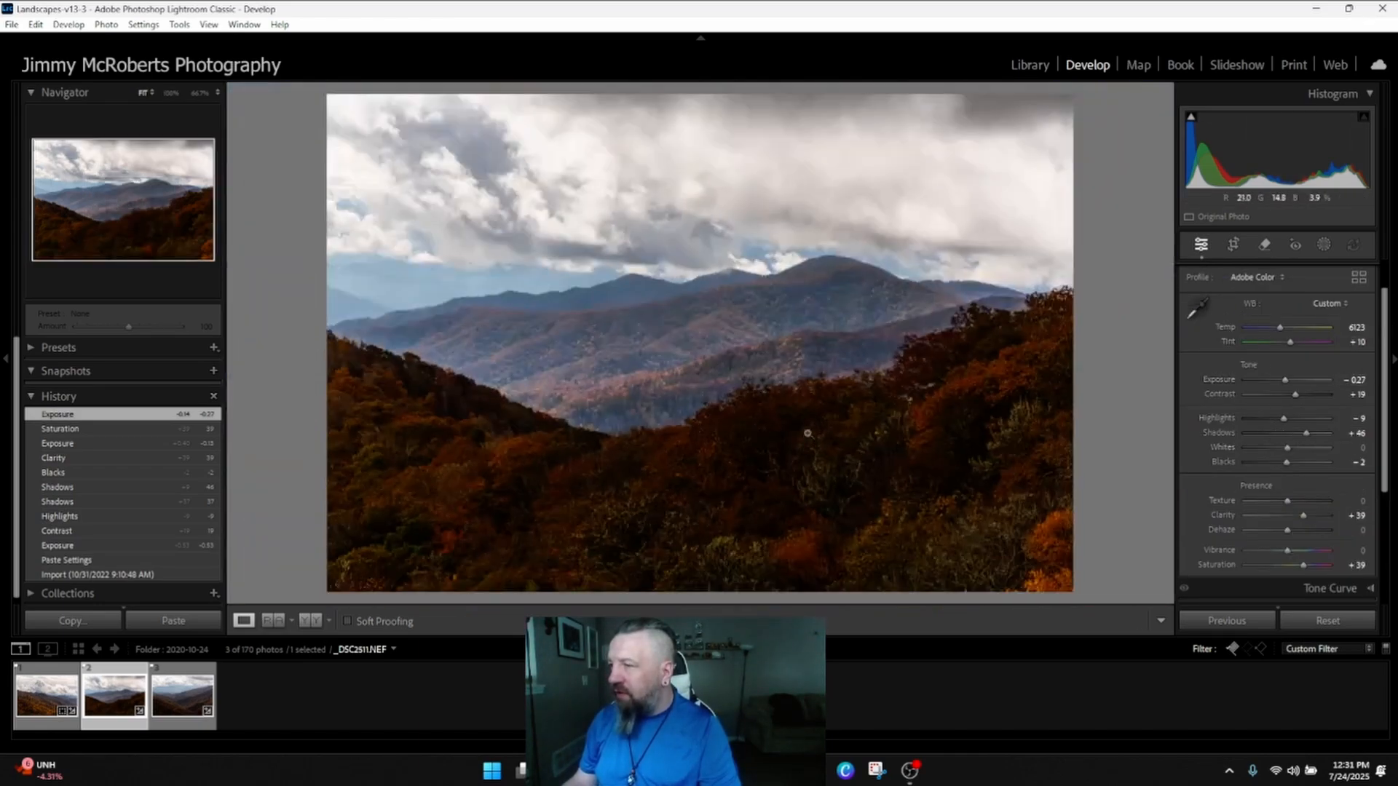
pyautogui.click(958, 415)
pyautogui.click(989, 401)
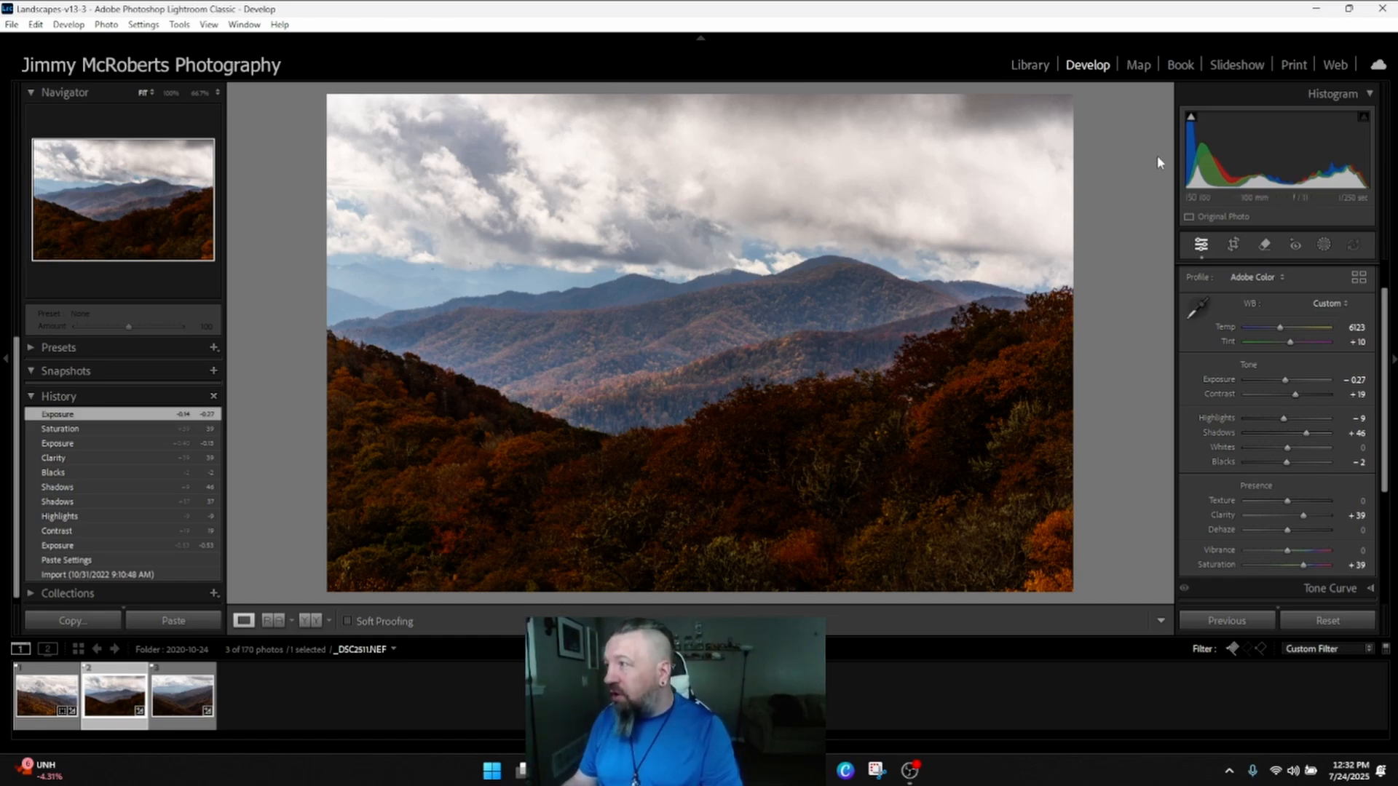
pyautogui.moveTo(1196, 155); pyautogui.dragTo(1260, 146)
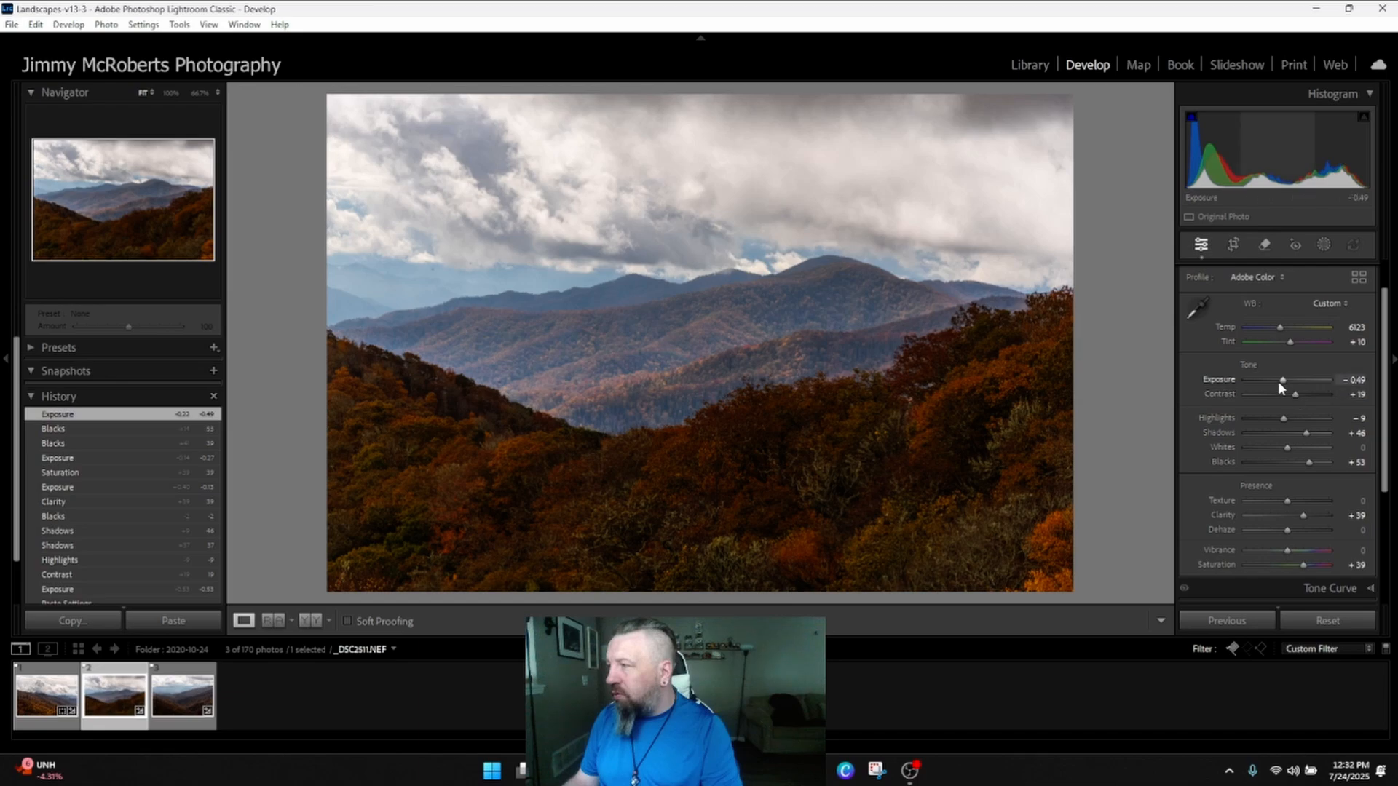
pyautogui.moveTo(1283, 380); pyautogui.dragTo(1286, 378)
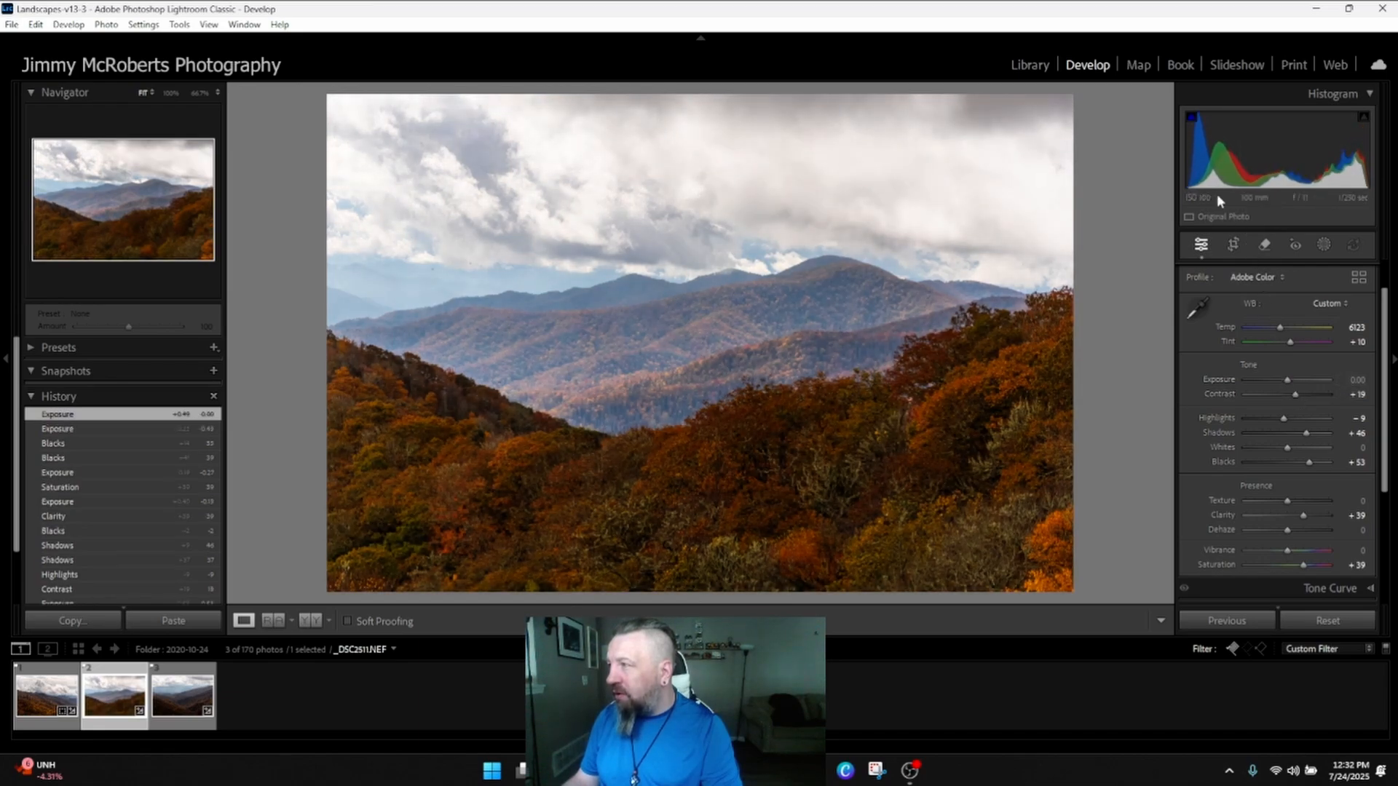
pyautogui.moveTo(1309, 462); pyautogui.dragTo(1322, 462)
pyautogui.moveTo(1288, 379); pyautogui.dragTo(1285, 379)
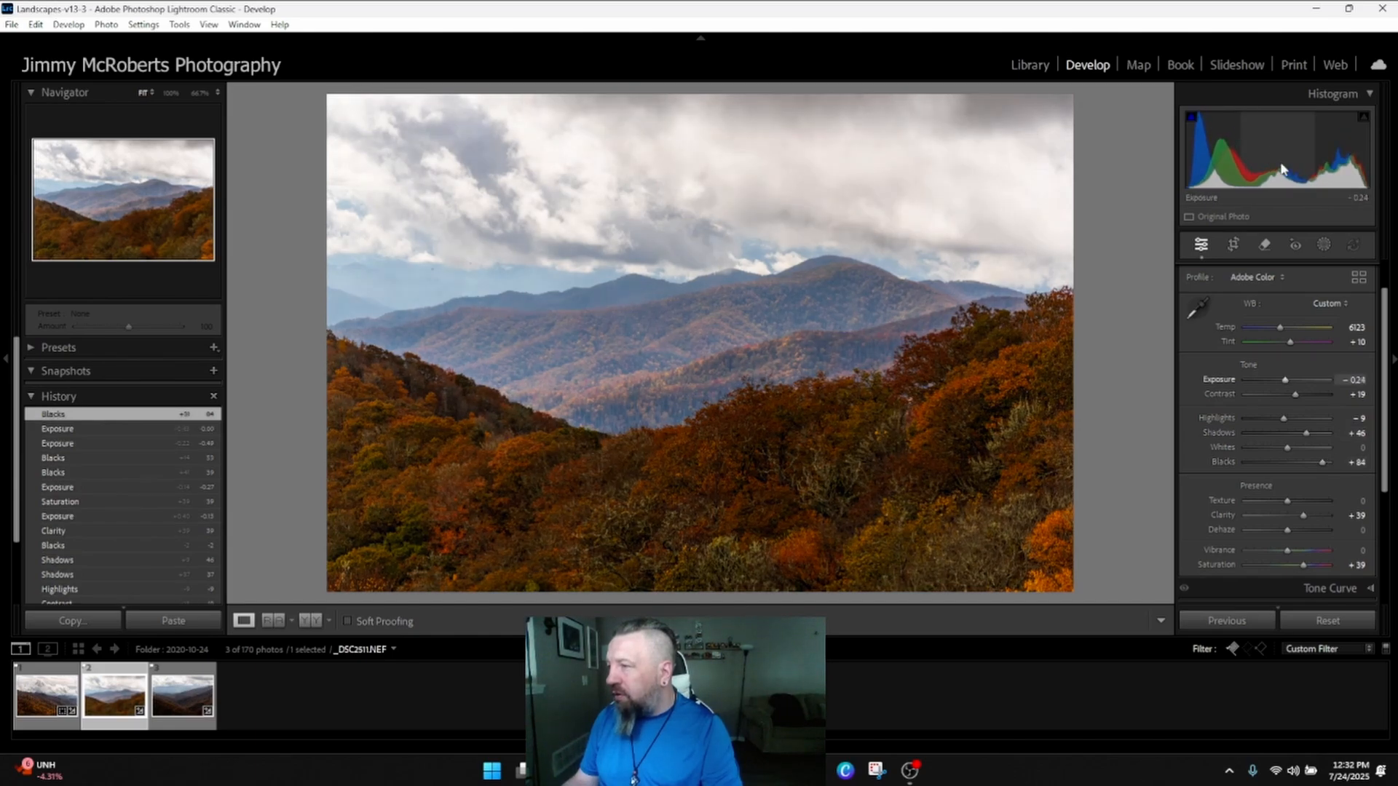
pyautogui.moveTo(1313, 460); pyautogui.dragTo(1308, 460)
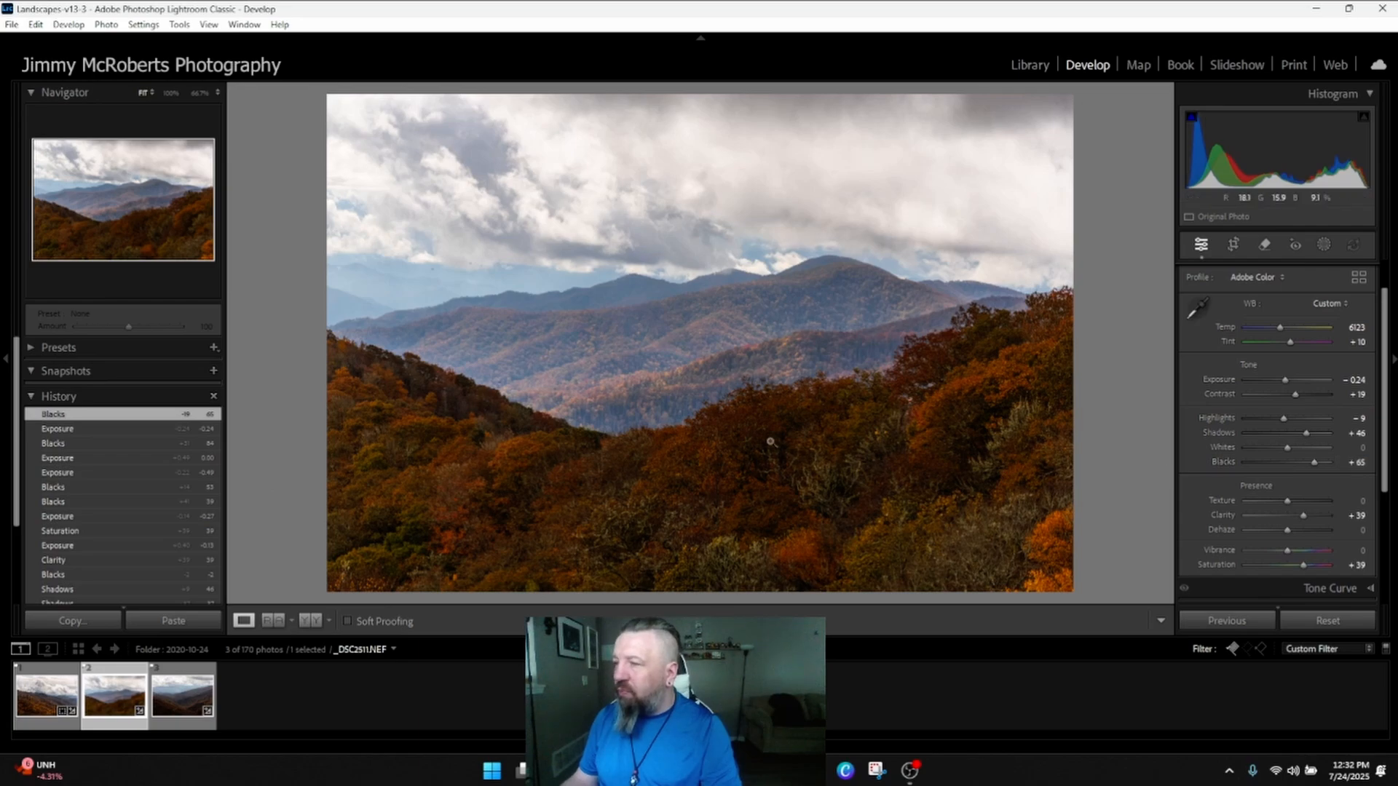
# - Create an automatic sky selection mask on the second photo
pyautogui.click(698, 413)
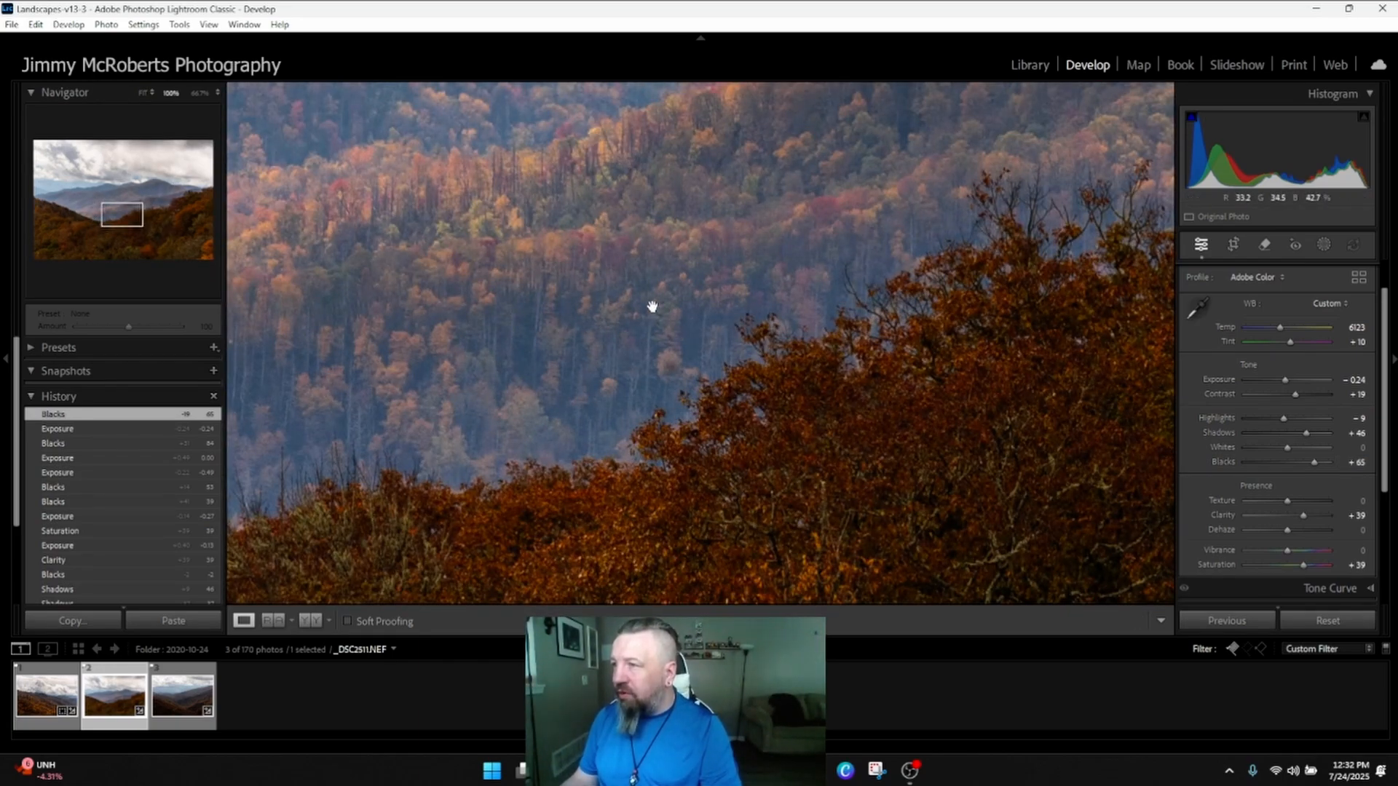
pyautogui.moveTo(652, 306); pyautogui.dragTo(678, 486)
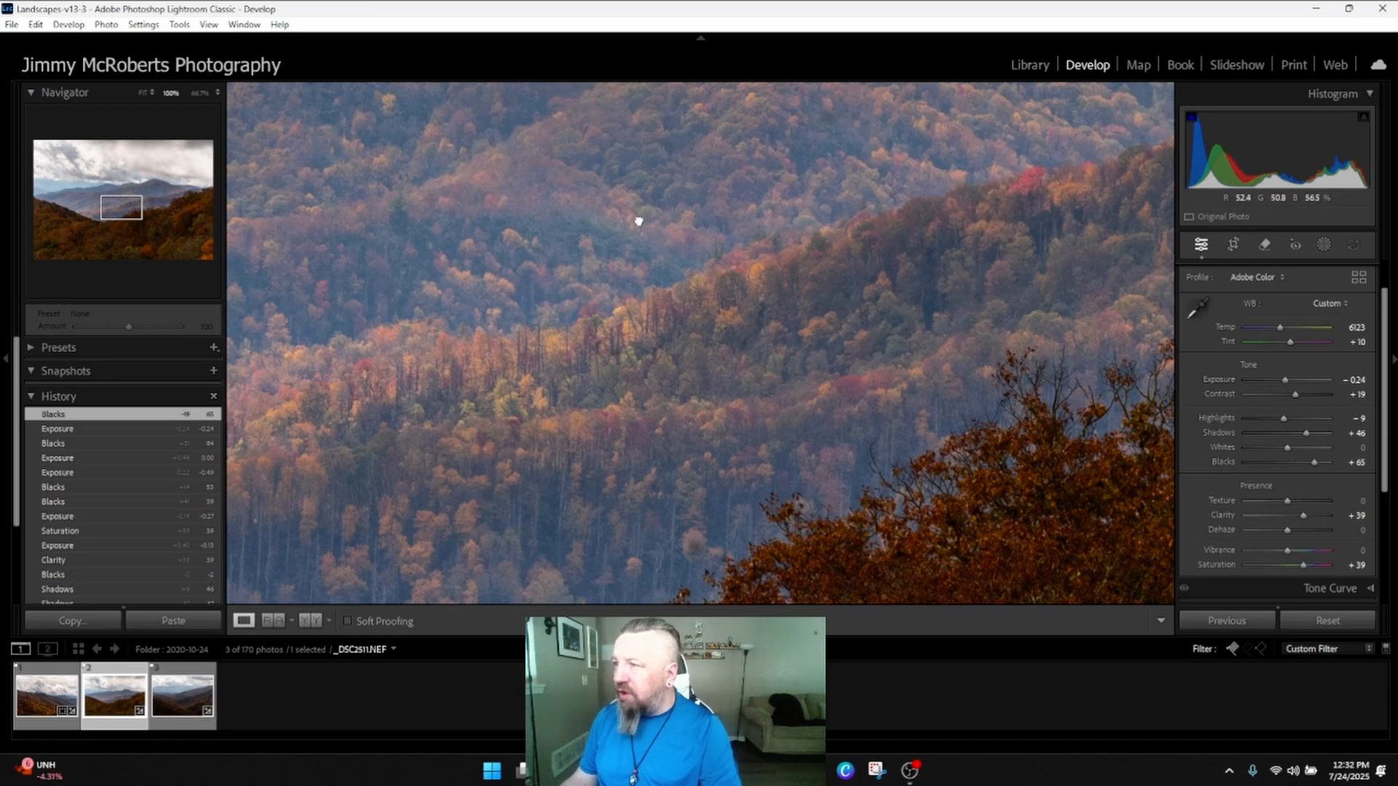
pyautogui.moveTo(636, 218); pyautogui.dragTo(680, 258)
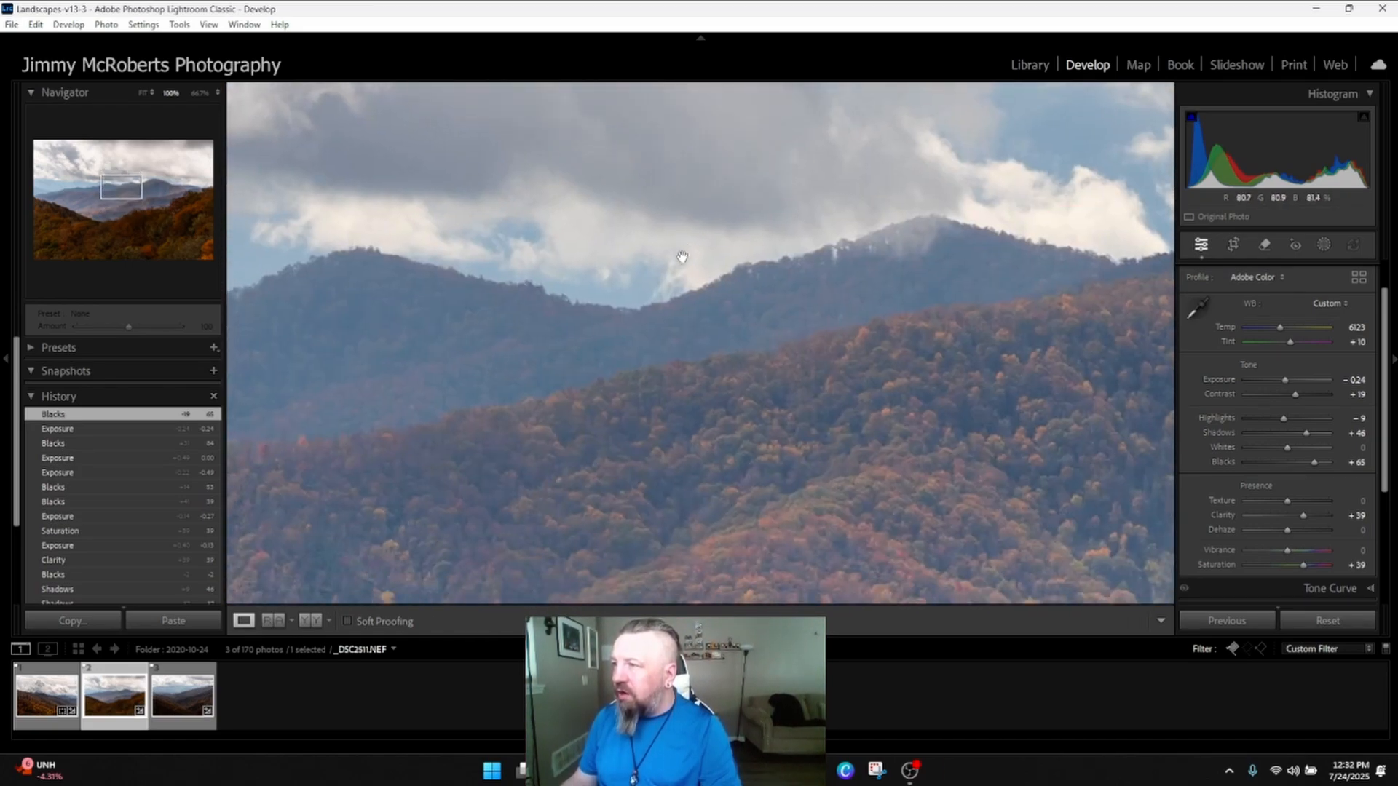
pyautogui.click(837, 297)
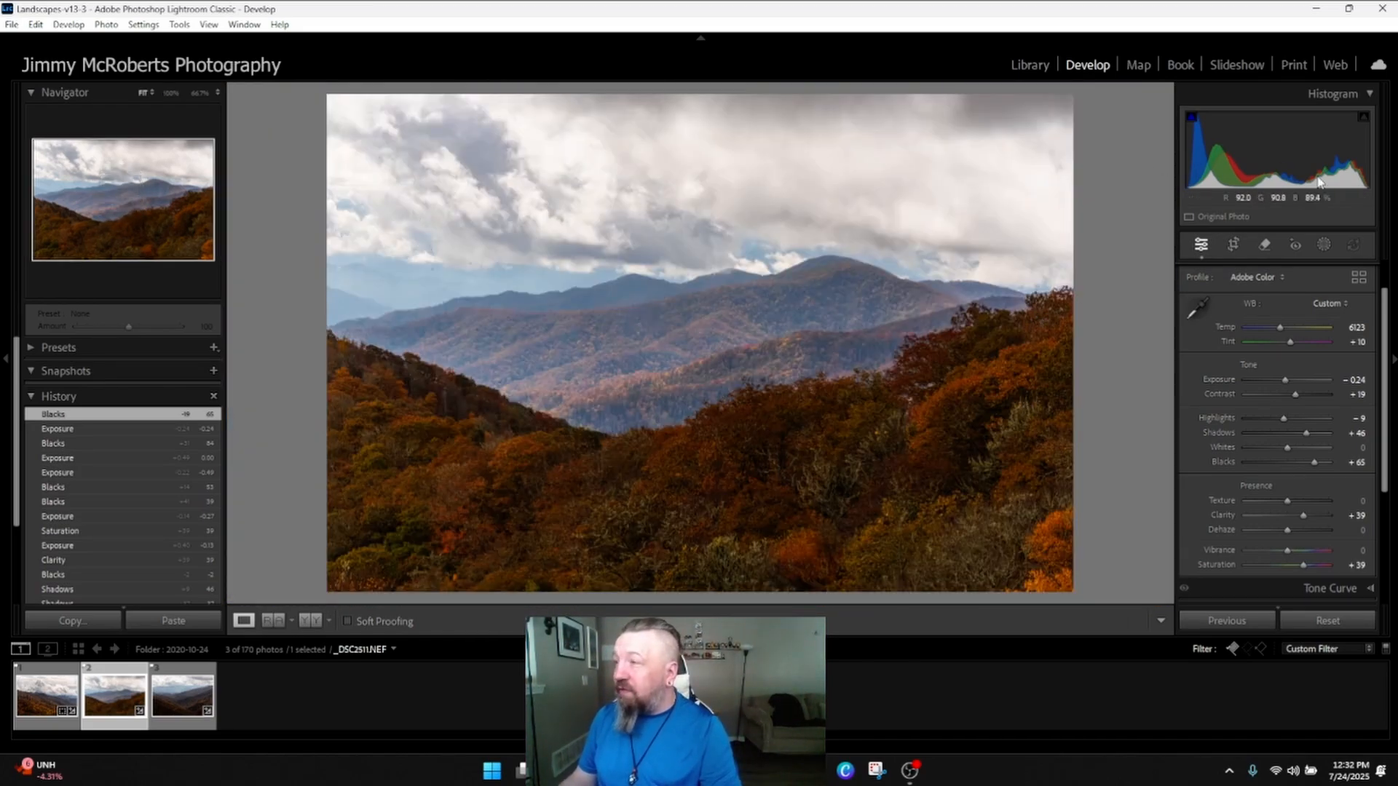
pyautogui.click(1322, 245)
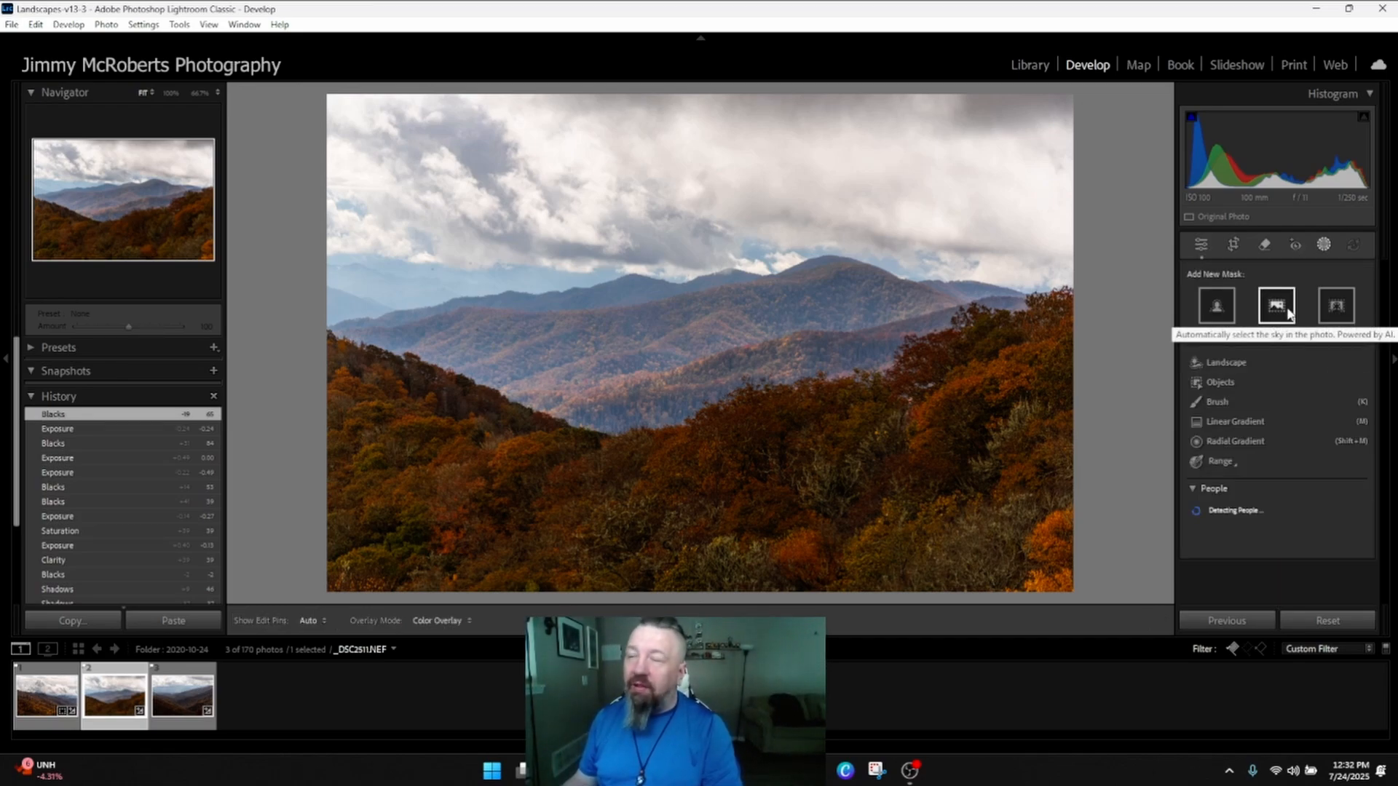
pyautogui.click(1287, 312)
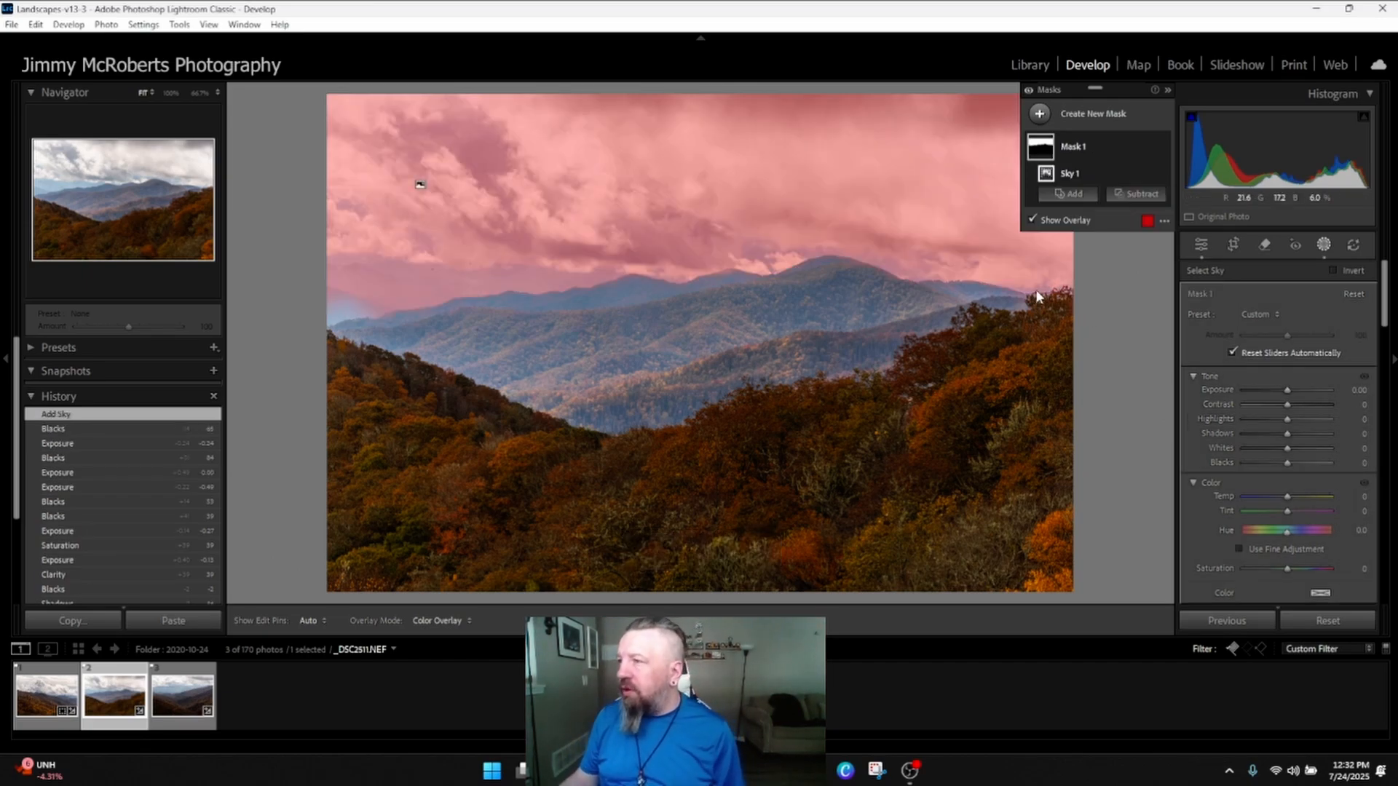
# - Subtract the hazy blue band and mountain ridges along the horizon from the sky mask with a size 5 brush
pyautogui.click(1112, 191)
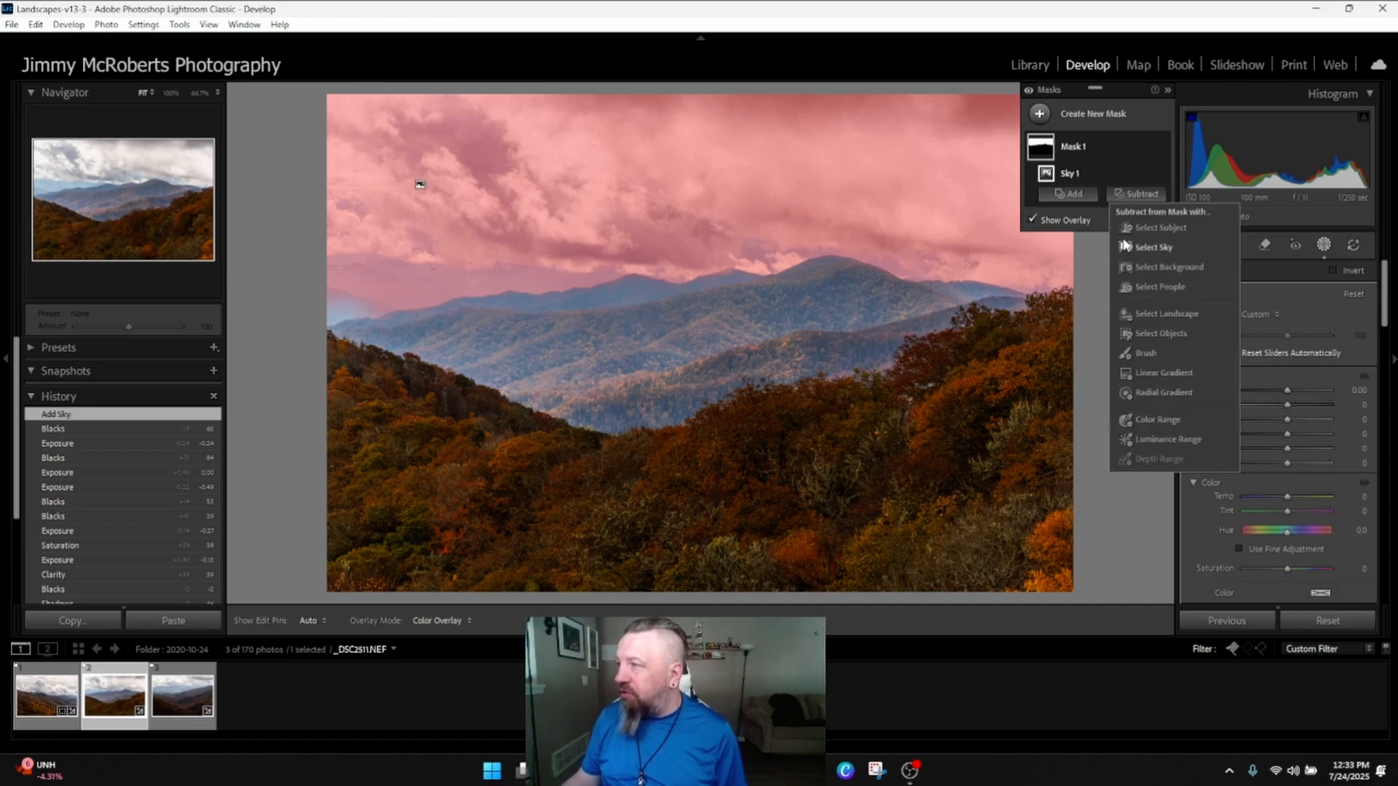
pyautogui.click(1133, 351)
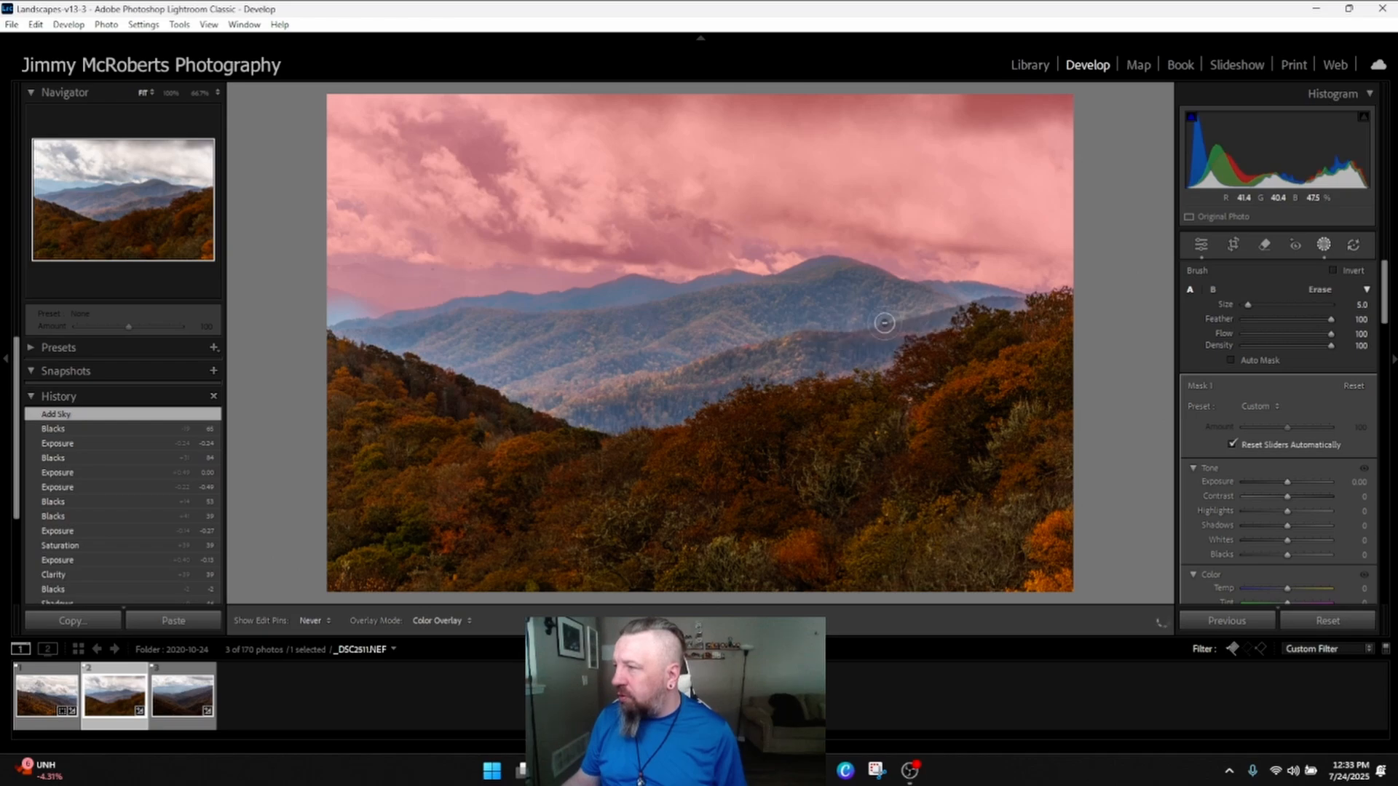
pyautogui.moveTo(821, 279)
pyautogui.mouseDown()
pyautogui.moveTo(300, 306)
pyautogui.moveTo(366, 305)
pyautogui.moveTo(329, 287)
pyautogui.moveTo(352, 274)
pyautogui.moveTo(564, 289)
pyautogui.moveTo(426, 288)
pyautogui.mouseUp()
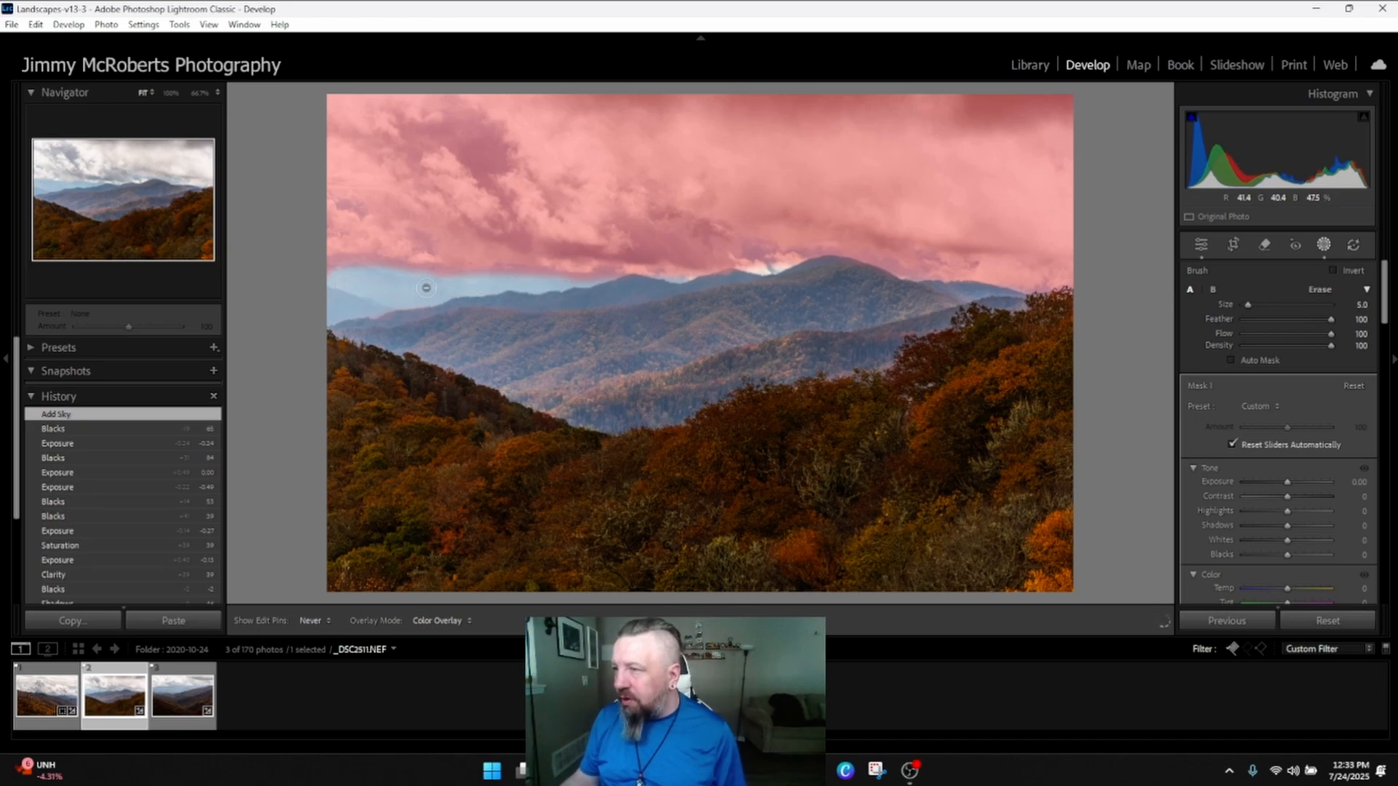
pyautogui.moveTo(340, 279); pyautogui.dragTo(331, 278)
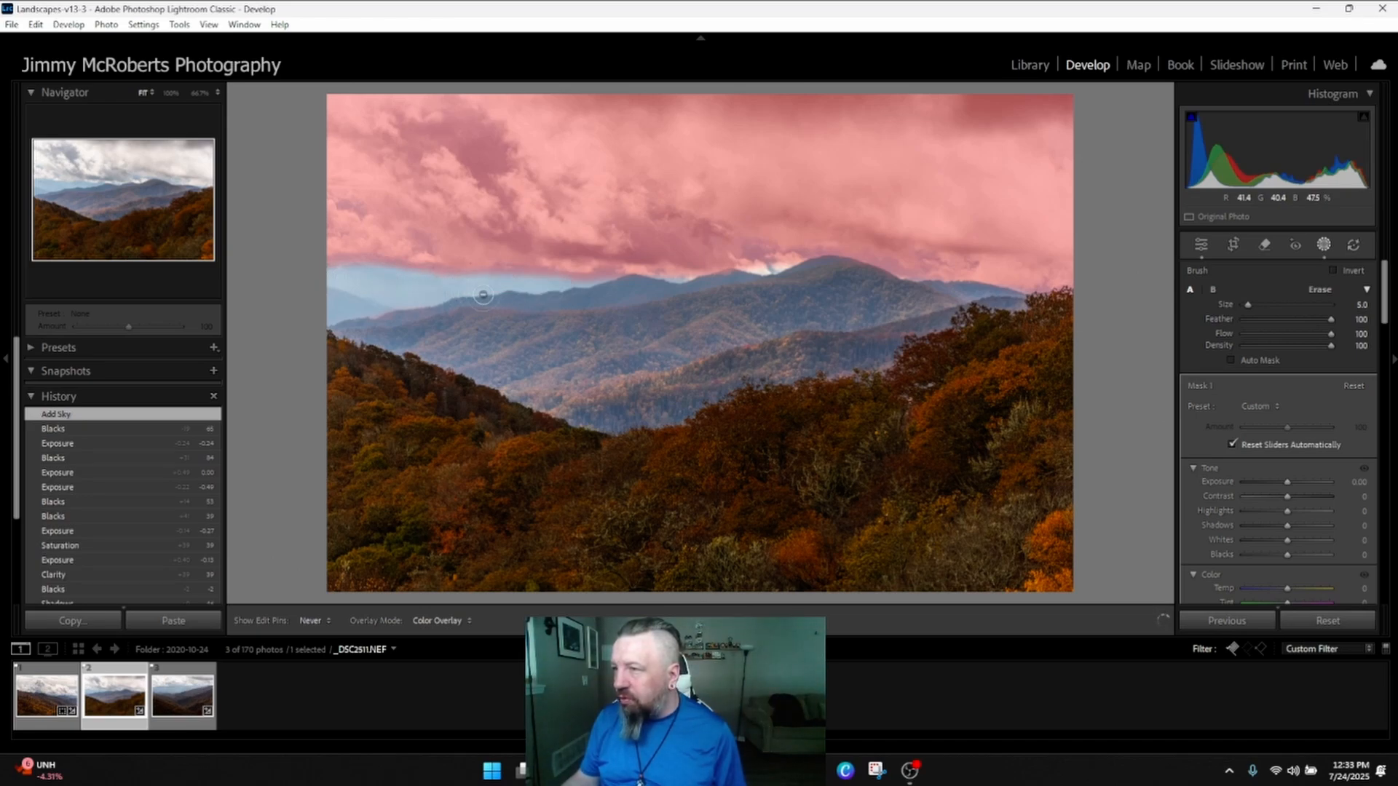
pyautogui.moveTo(483, 294)
pyautogui.mouseDown()
pyautogui.moveTo(610, 284)
pyautogui.moveTo(530, 286)
pyautogui.mouseUp()
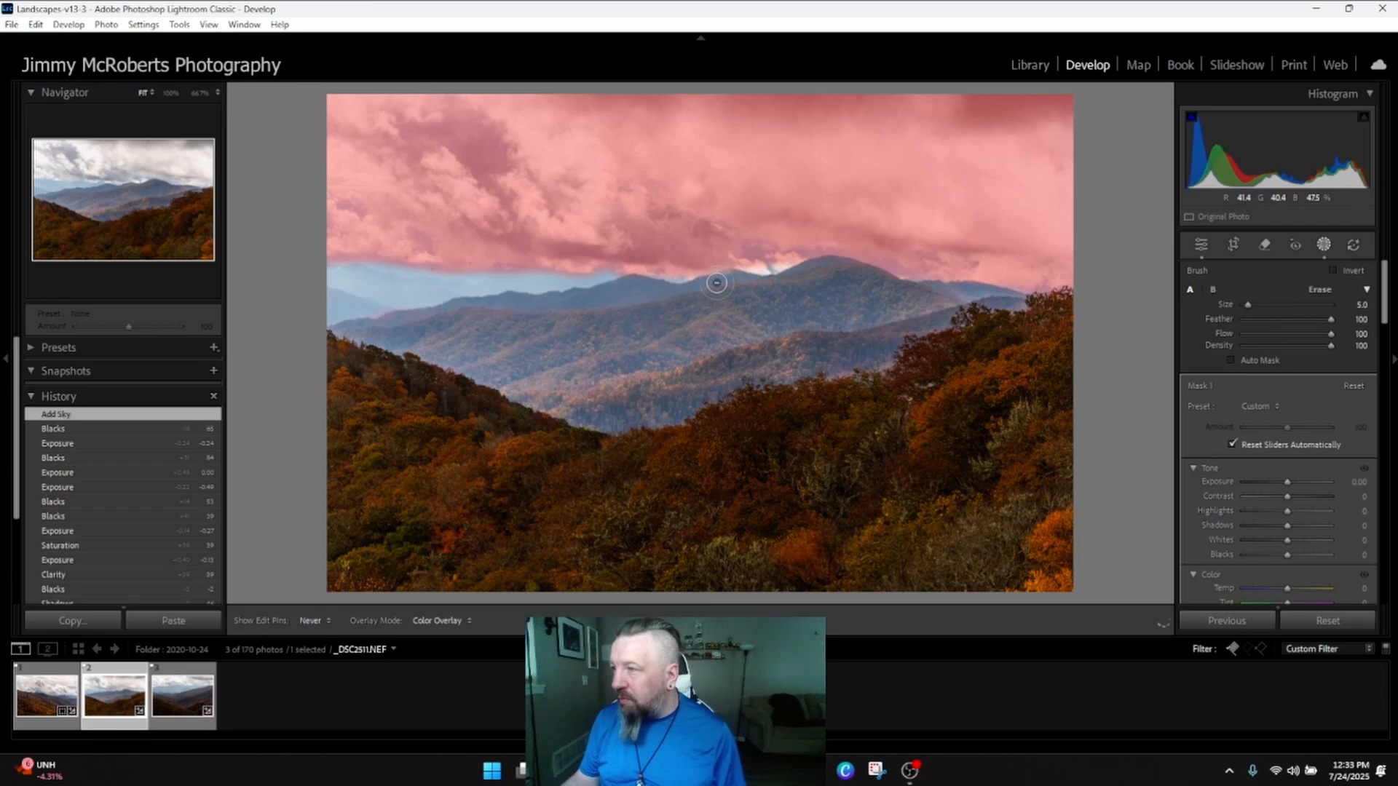
pyautogui.moveTo(726, 278); pyautogui.dragTo(723, 300)
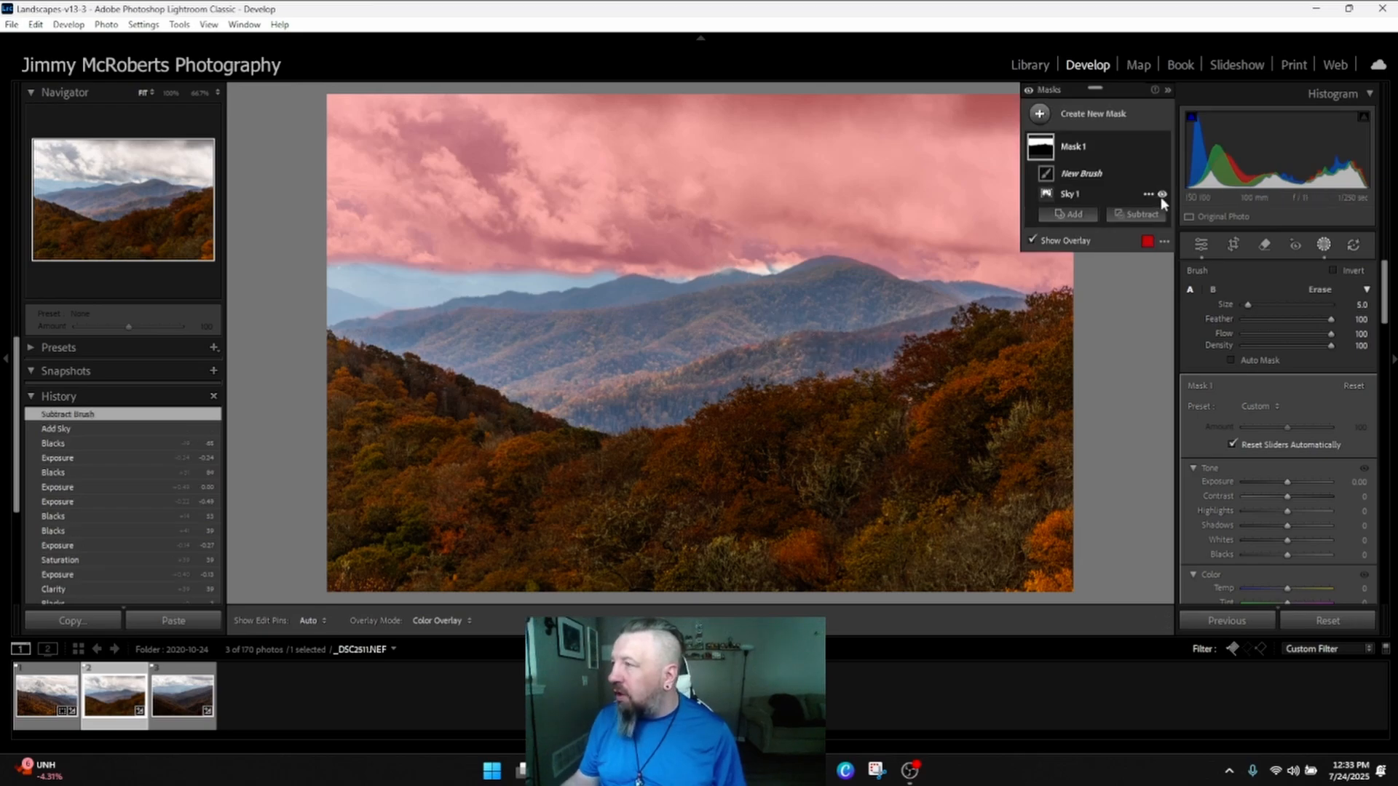
# - Add the missed bright cloud patches just above the central mountain ridge to the sky mask with a size 2 brush
pyautogui.click(1071, 216)
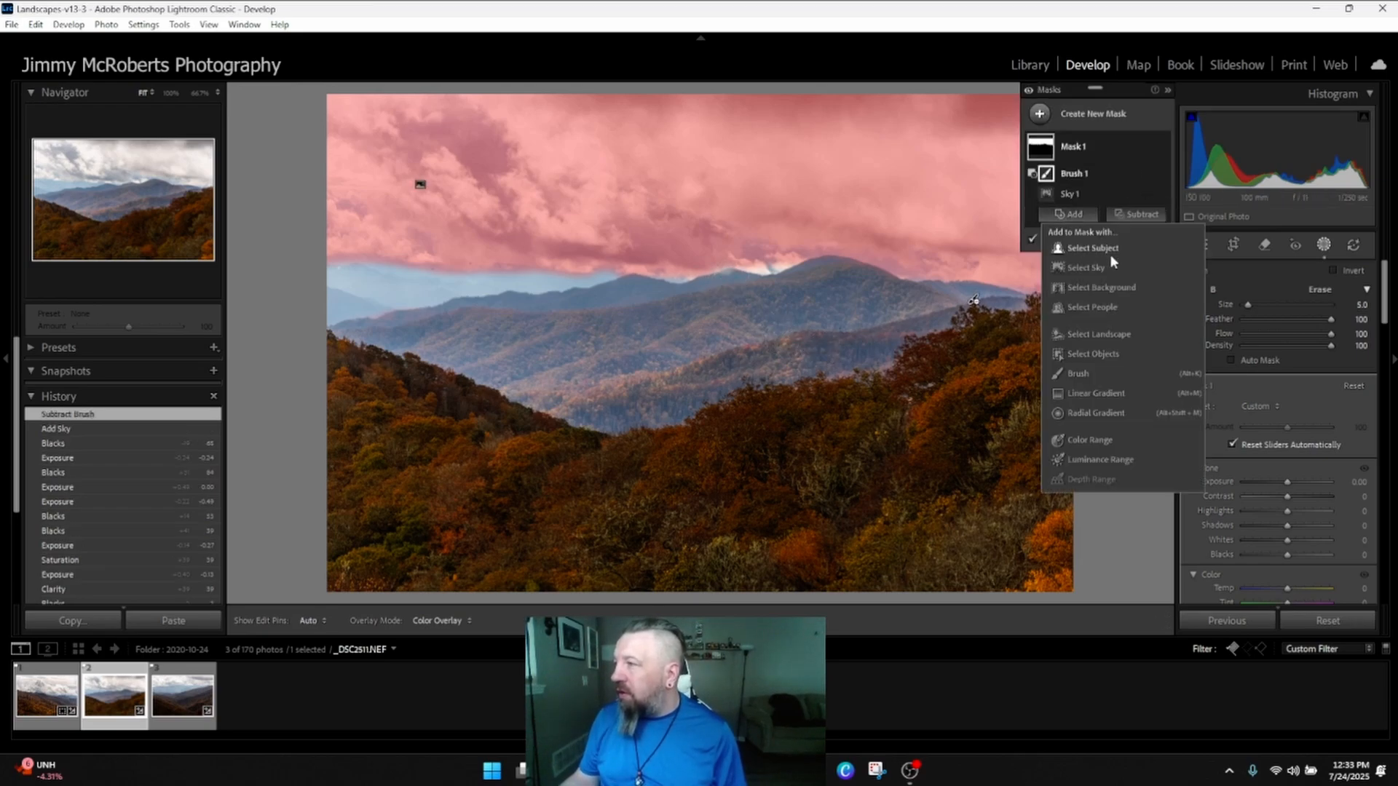
pyautogui.click(1076, 372)
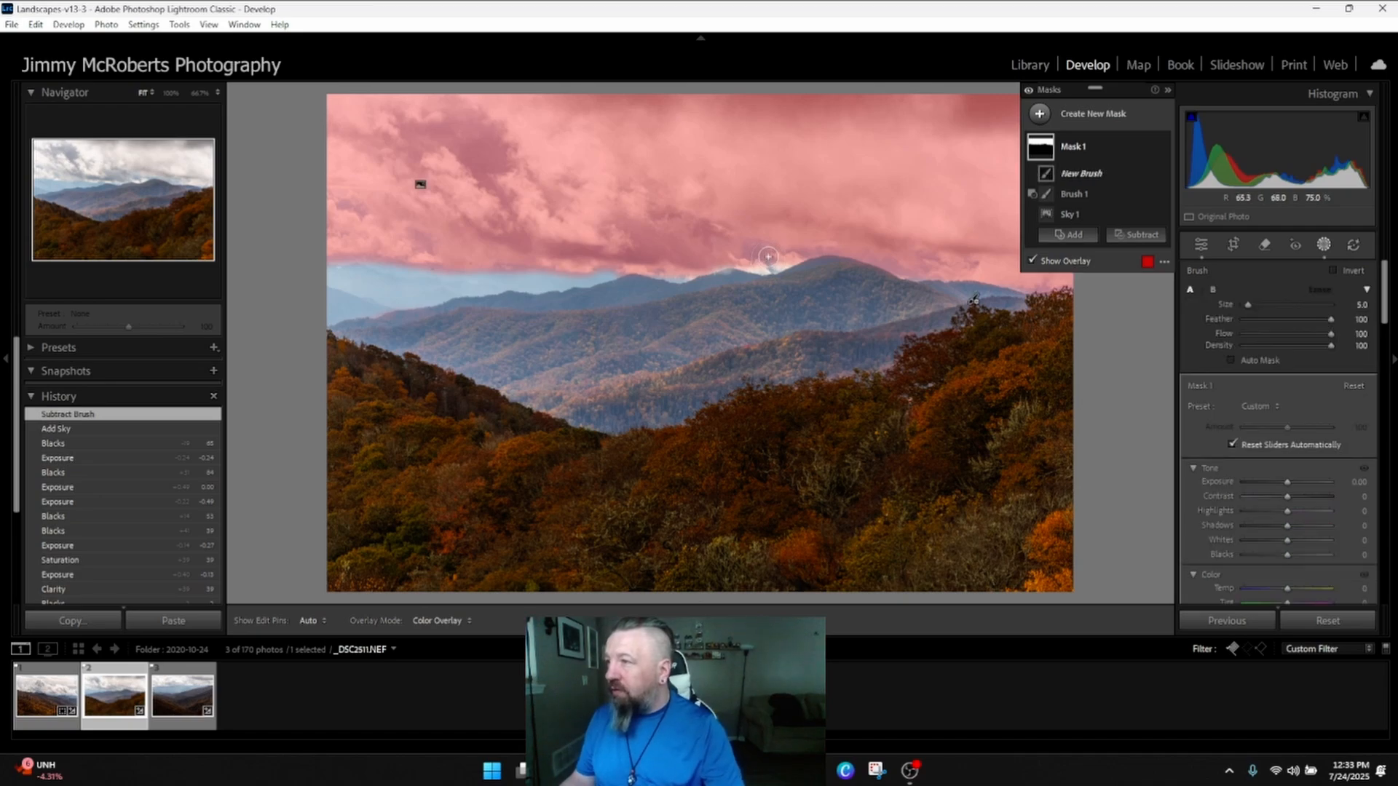
pyautogui.moveTo(771, 260); pyautogui.dragTo(773, 266)
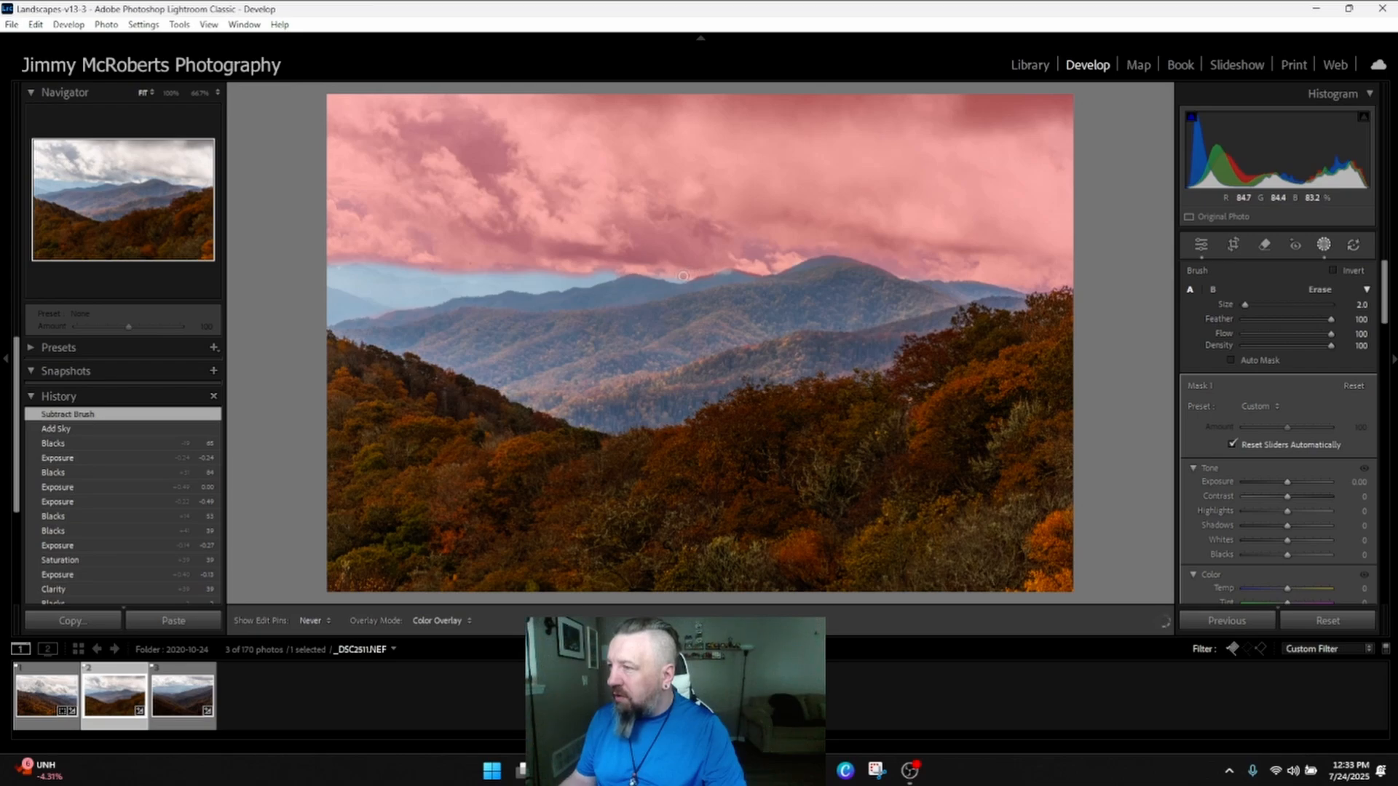
pyautogui.moveTo(739, 259); pyautogui.dragTo(741, 264)
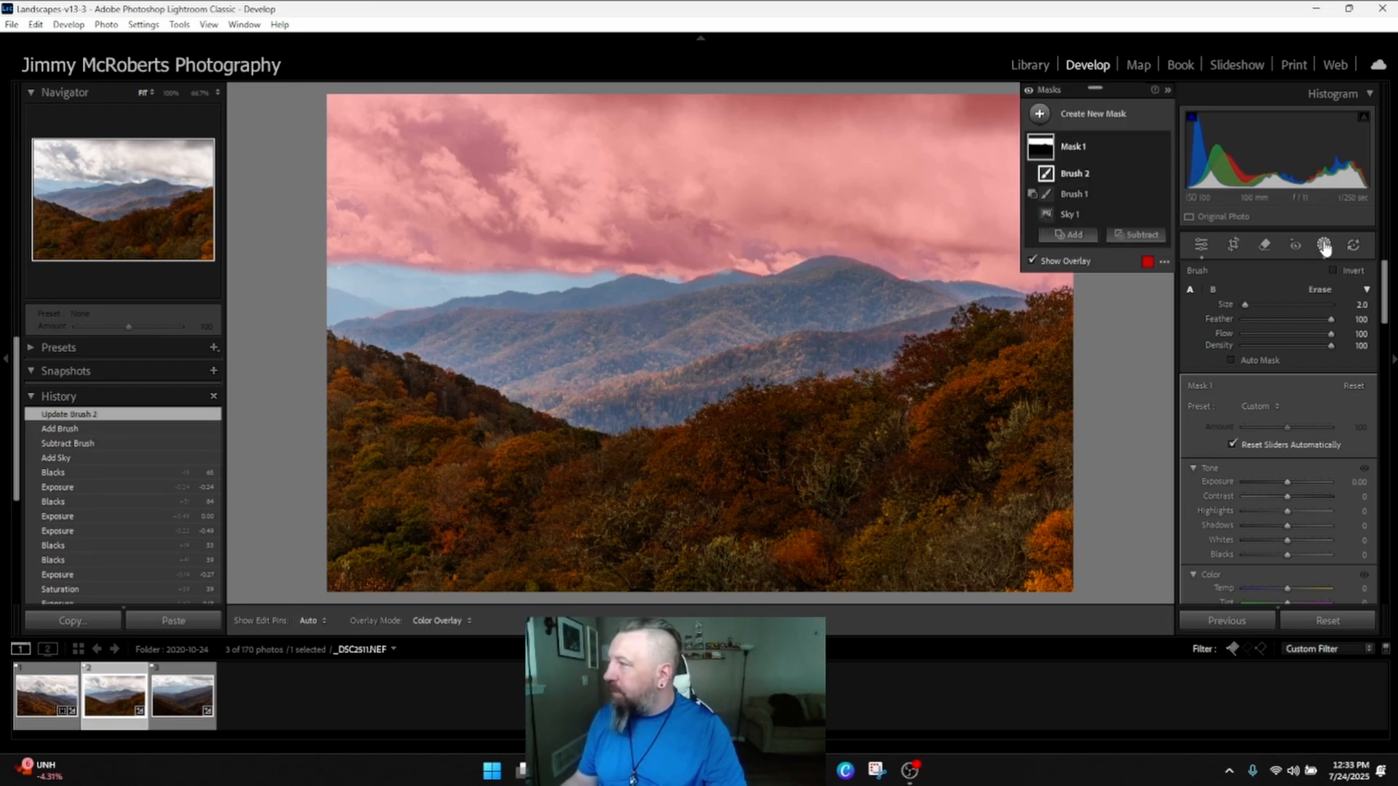
# - Adjust the sky mask to Exposure -0.14, Contrast 5, Shadows 25 and Clarity 7
pyautogui.scroll(-2, 1270, 477)
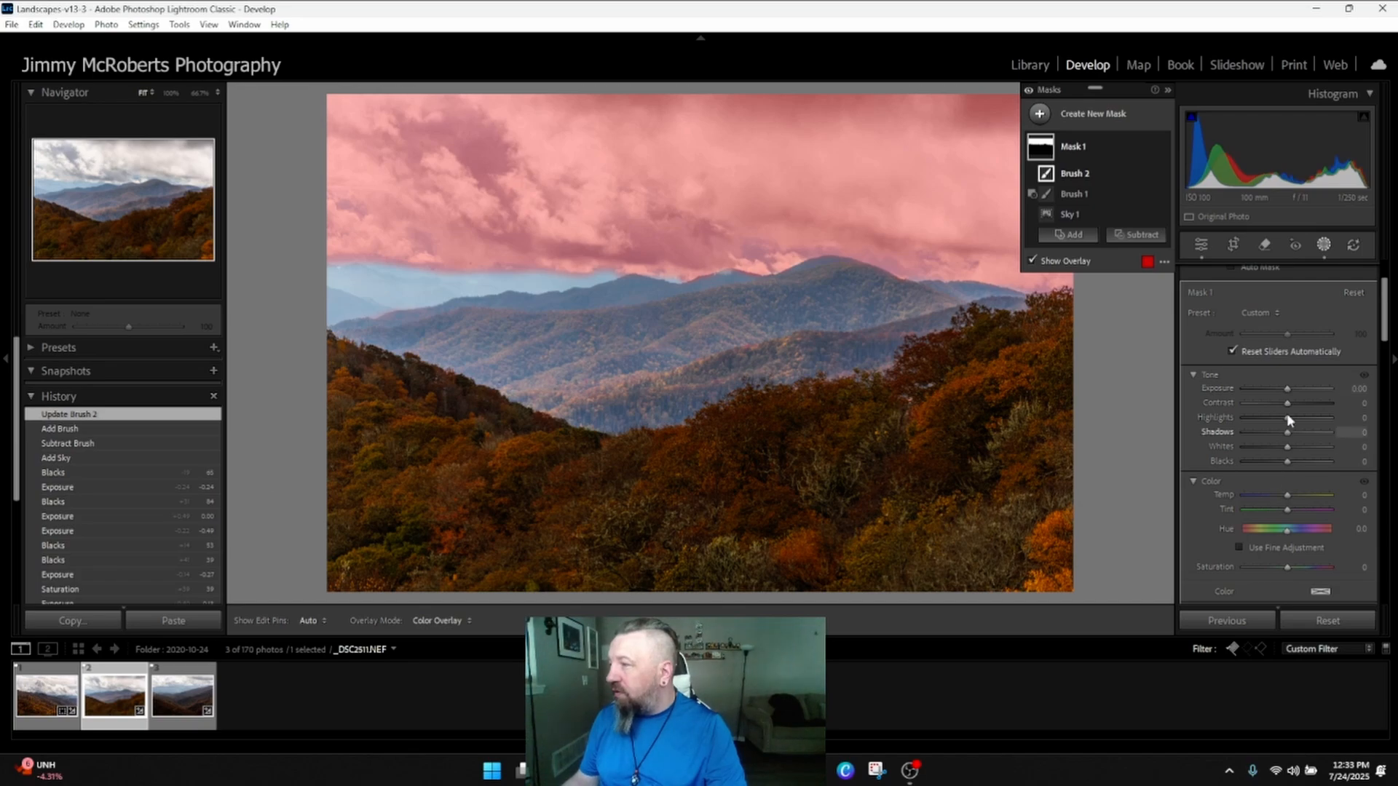
pyautogui.moveTo(1287, 389)
pyautogui.mouseDown()
pyautogui.moveTo(1288, 401)
pyautogui.moveTo(1287, 385)
pyautogui.mouseUp()
pyautogui.moveTo(1290, 433)
pyautogui.mouseDown()
pyautogui.moveTo(1312, 432)
pyautogui.moveTo(1284, 429)
pyautogui.moveTo(1296, 428)
pyautogui.mouseUp()
pyautogui.scroll(-6, 1287, 450)
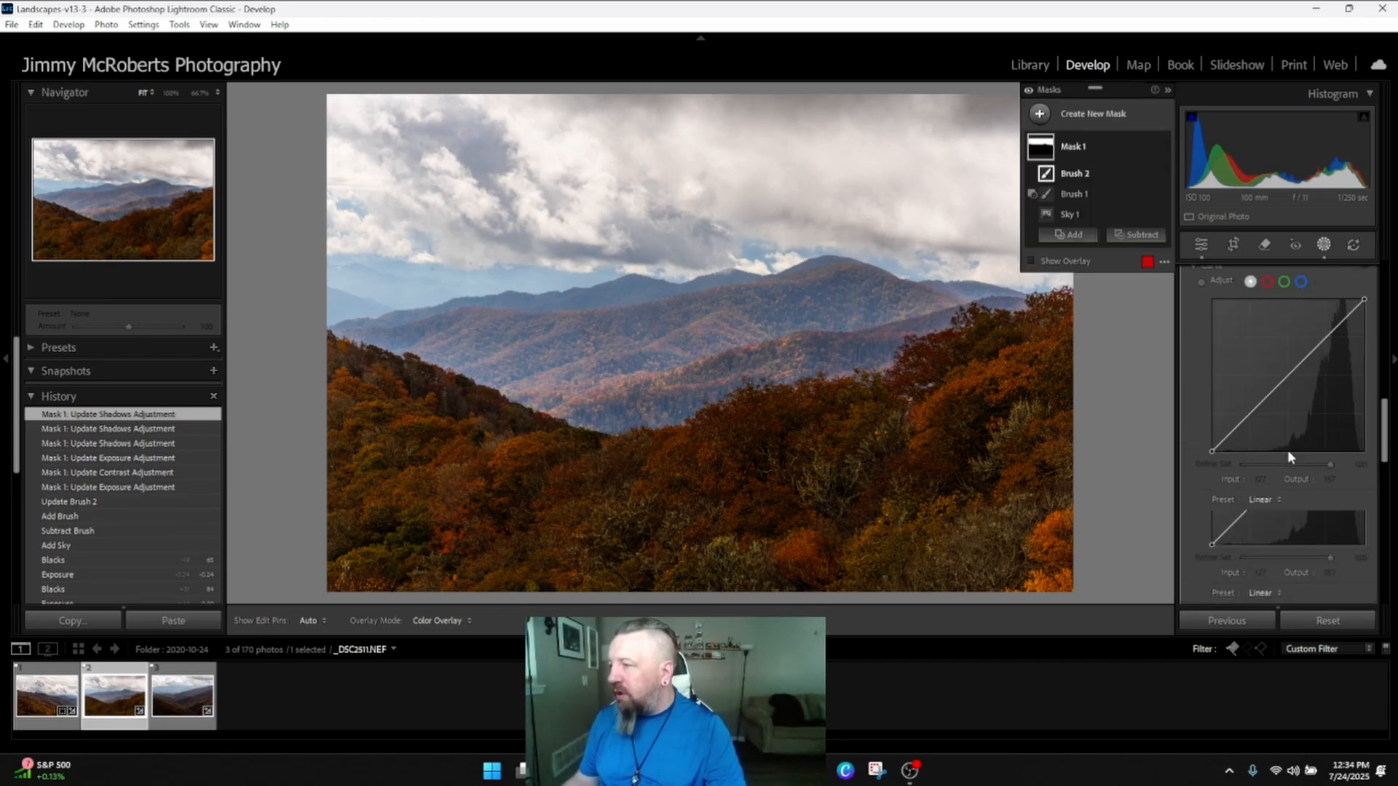
pyautogui.scroll(-4, 1287, 449)
pyautogui.moveTo(1286, 362)
pyautogui.mouseDown()
pyautogui.moveTo(1299, 362)
pyautogui.moveTo(1286, 363)
pyautogui.mouseUp()
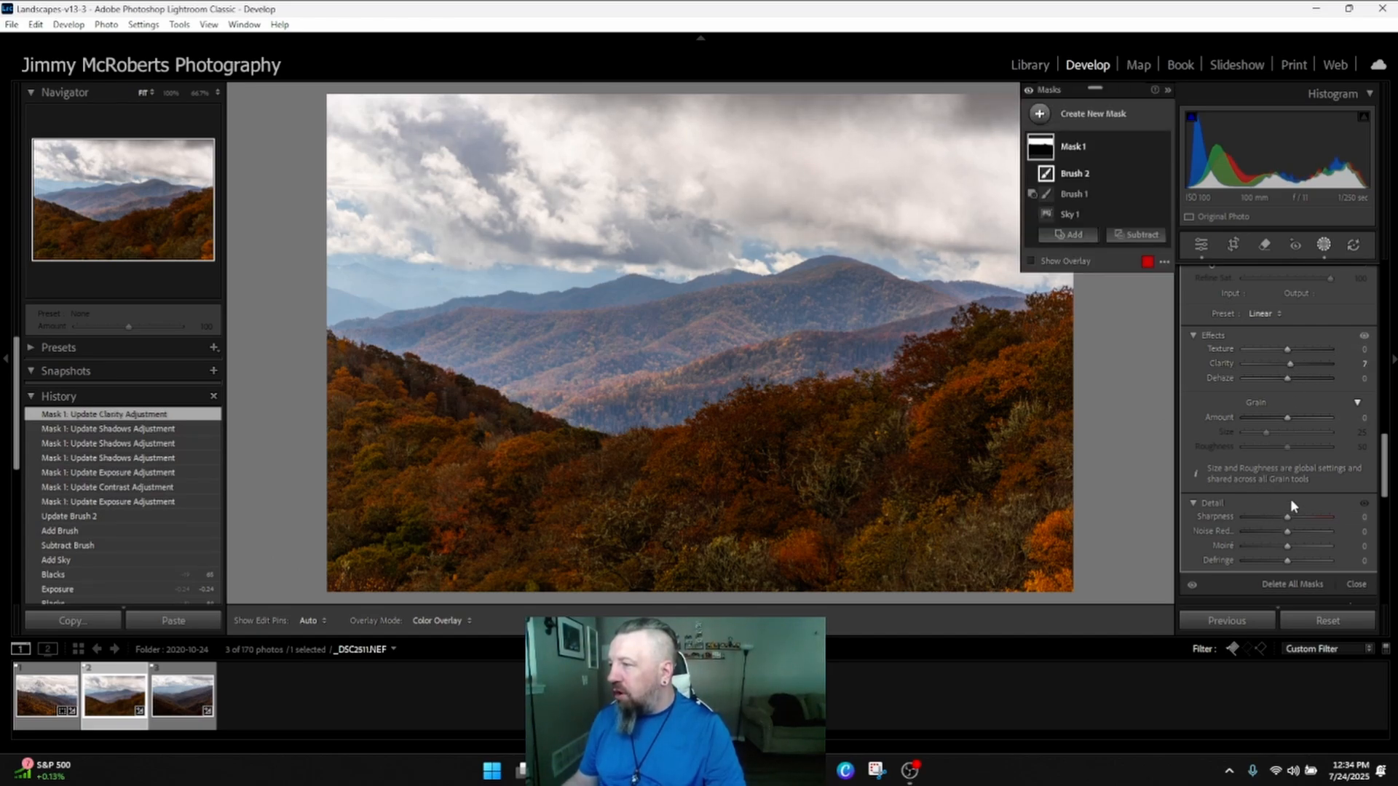
pyautogui.scroll(10, 1210, 391)
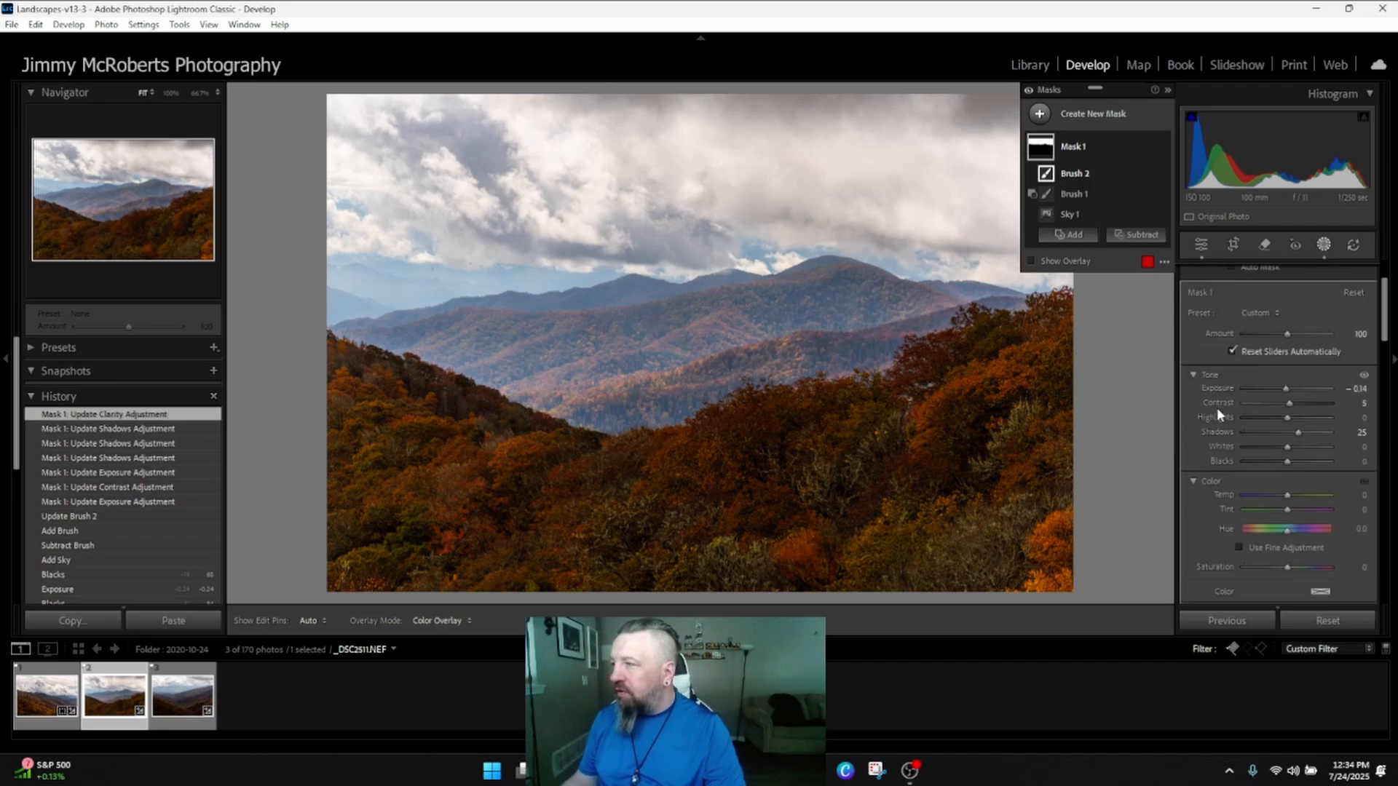
pyautogui.scroll(2, 1217, 408)
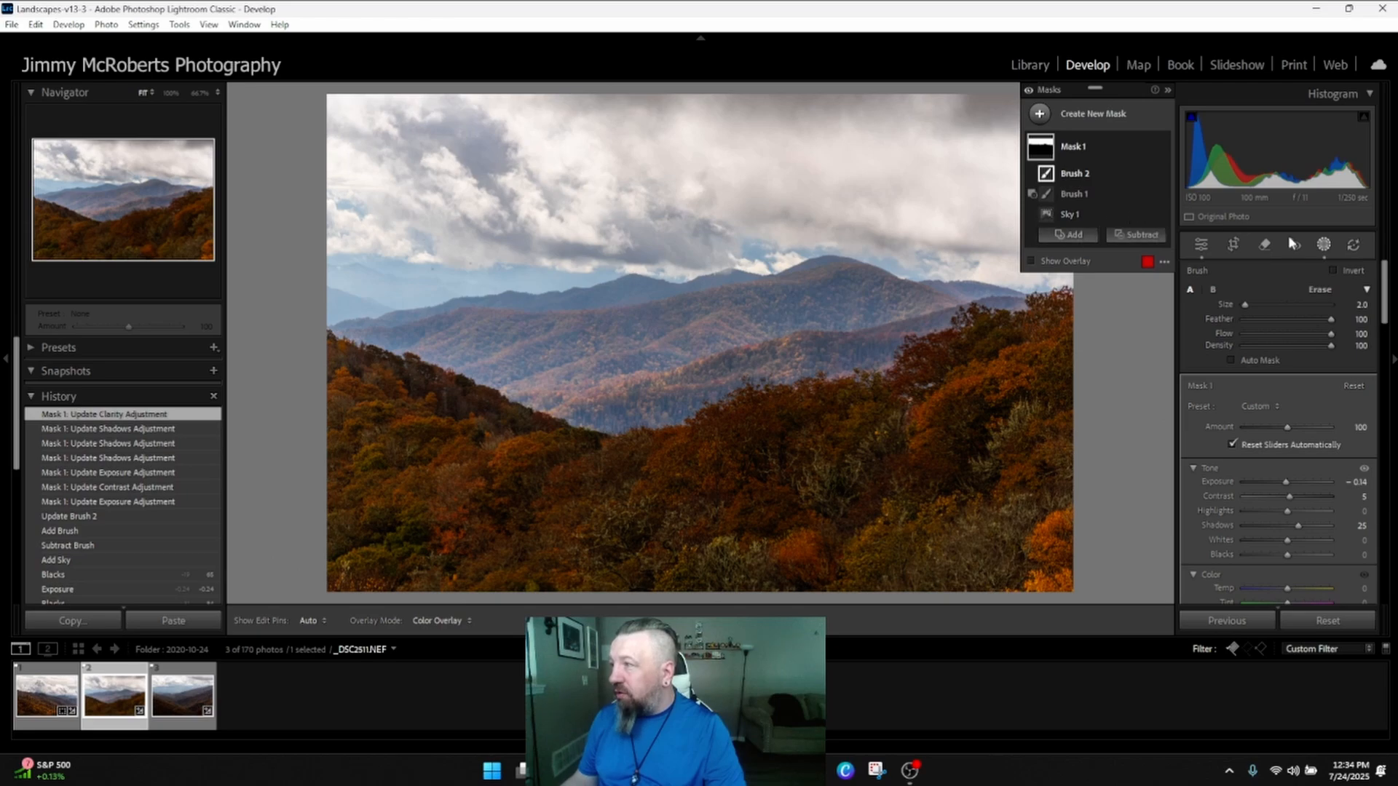
# - Delete all masks from the second photo
pyautogui.click(1322, 248)
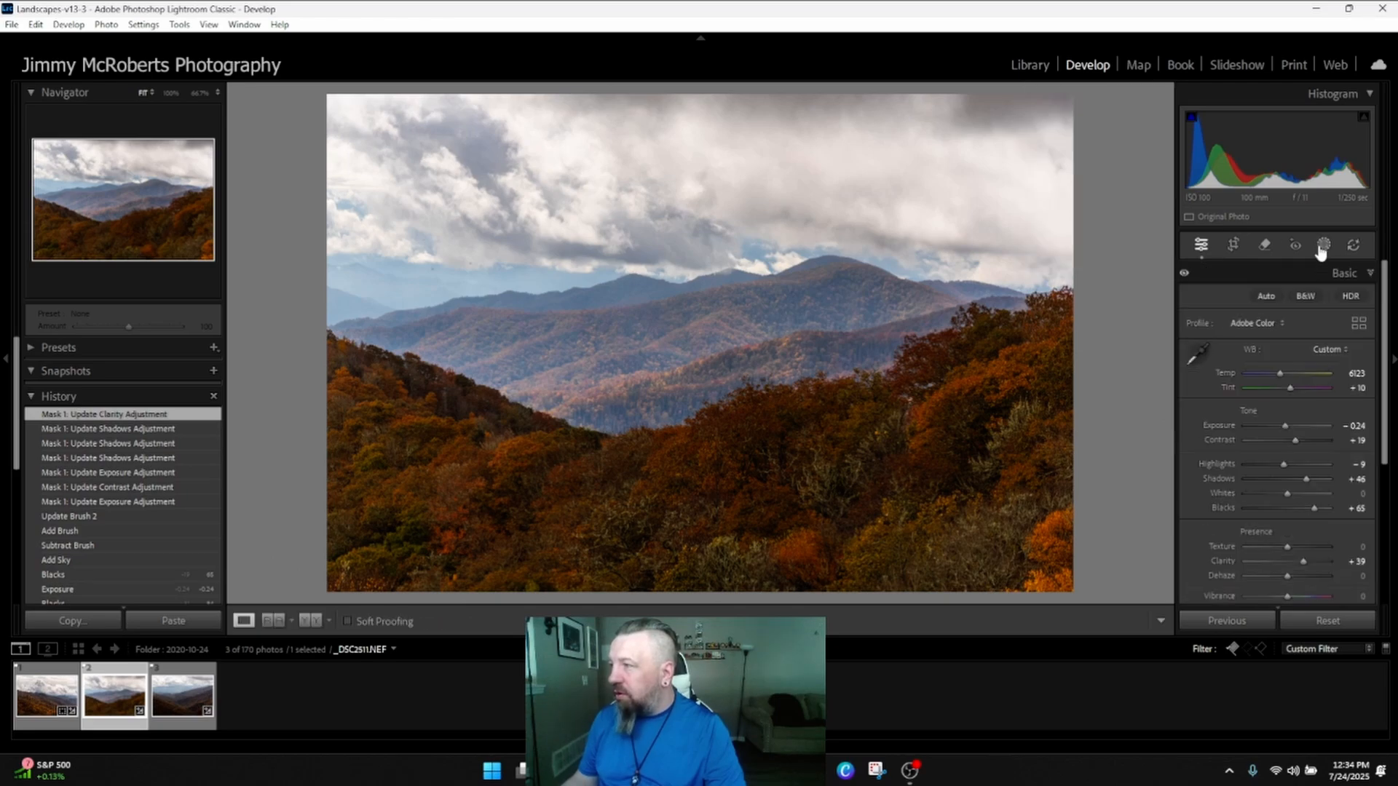
pyautogui.click(1322, 246)
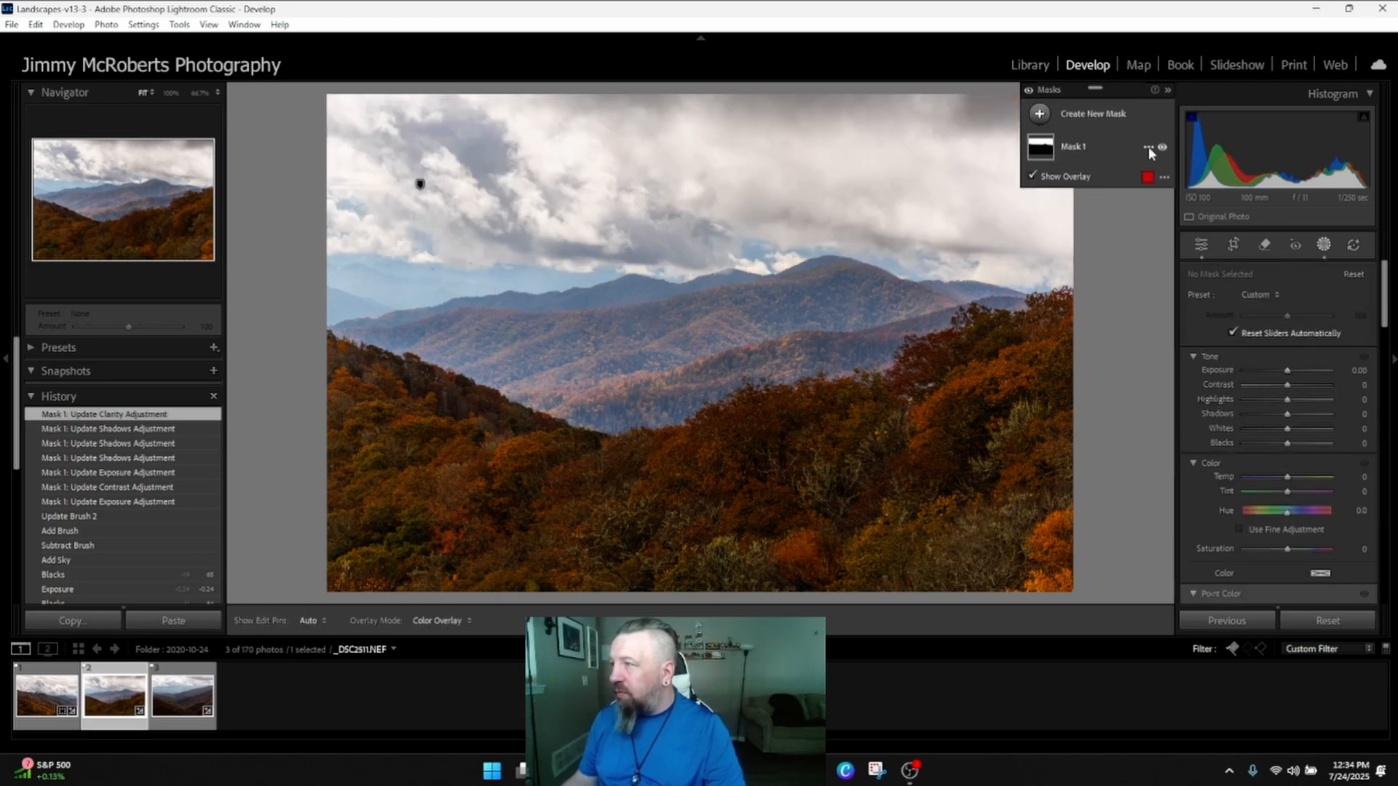
pyautogui.click(1149, 148)
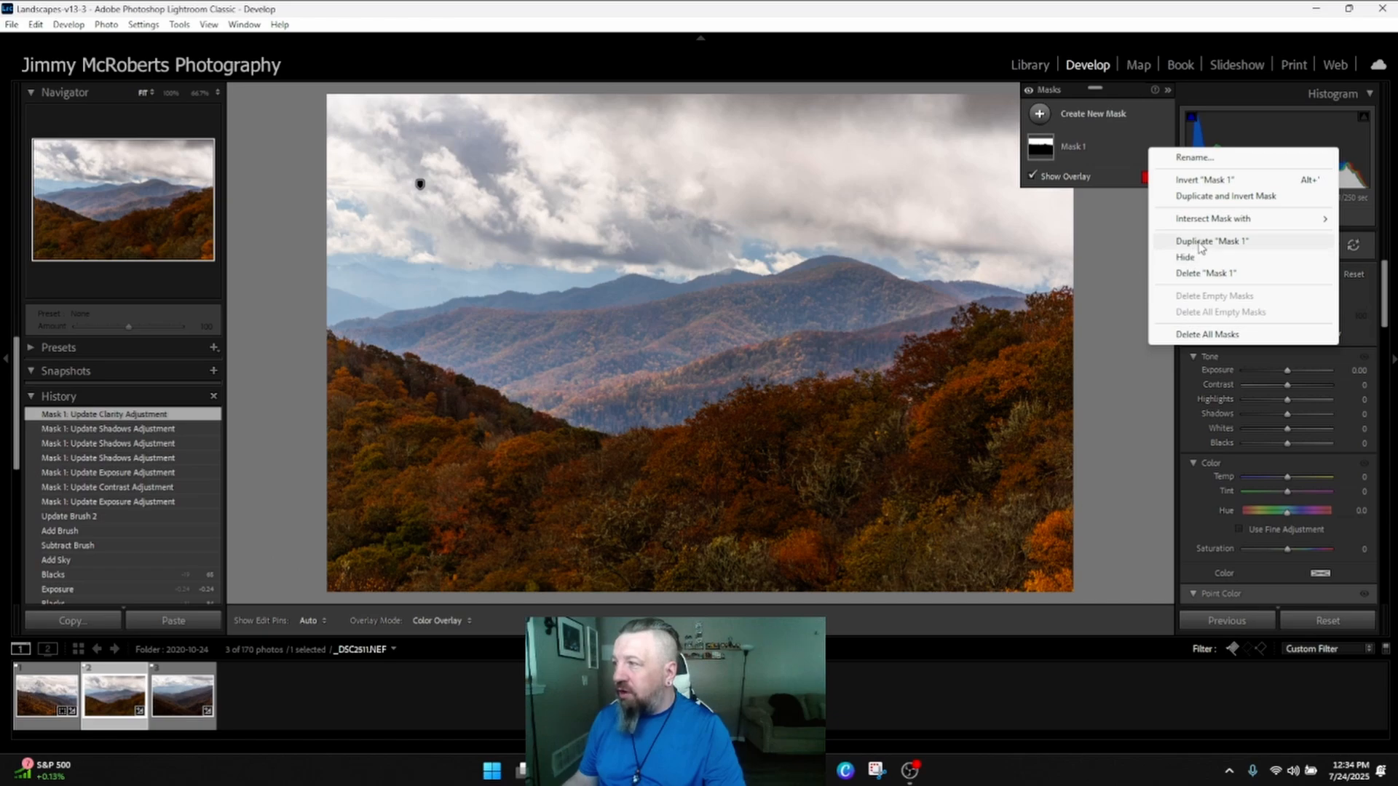
pyautogui.click(1207, 334)
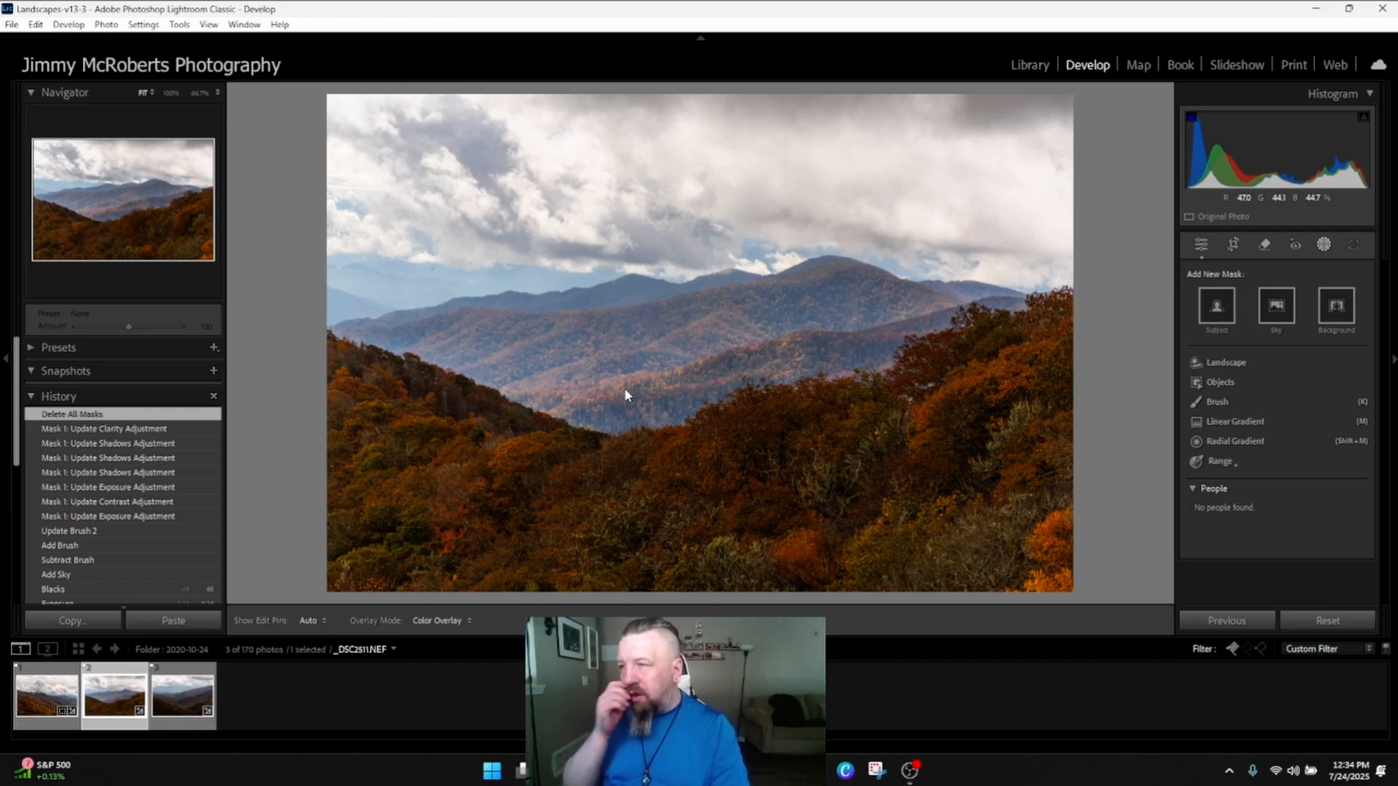
# - Add a linear gradient mask covering the foreground and mountains, with its transition centred on the distant ridges
pyautogui.click(1285, 294)
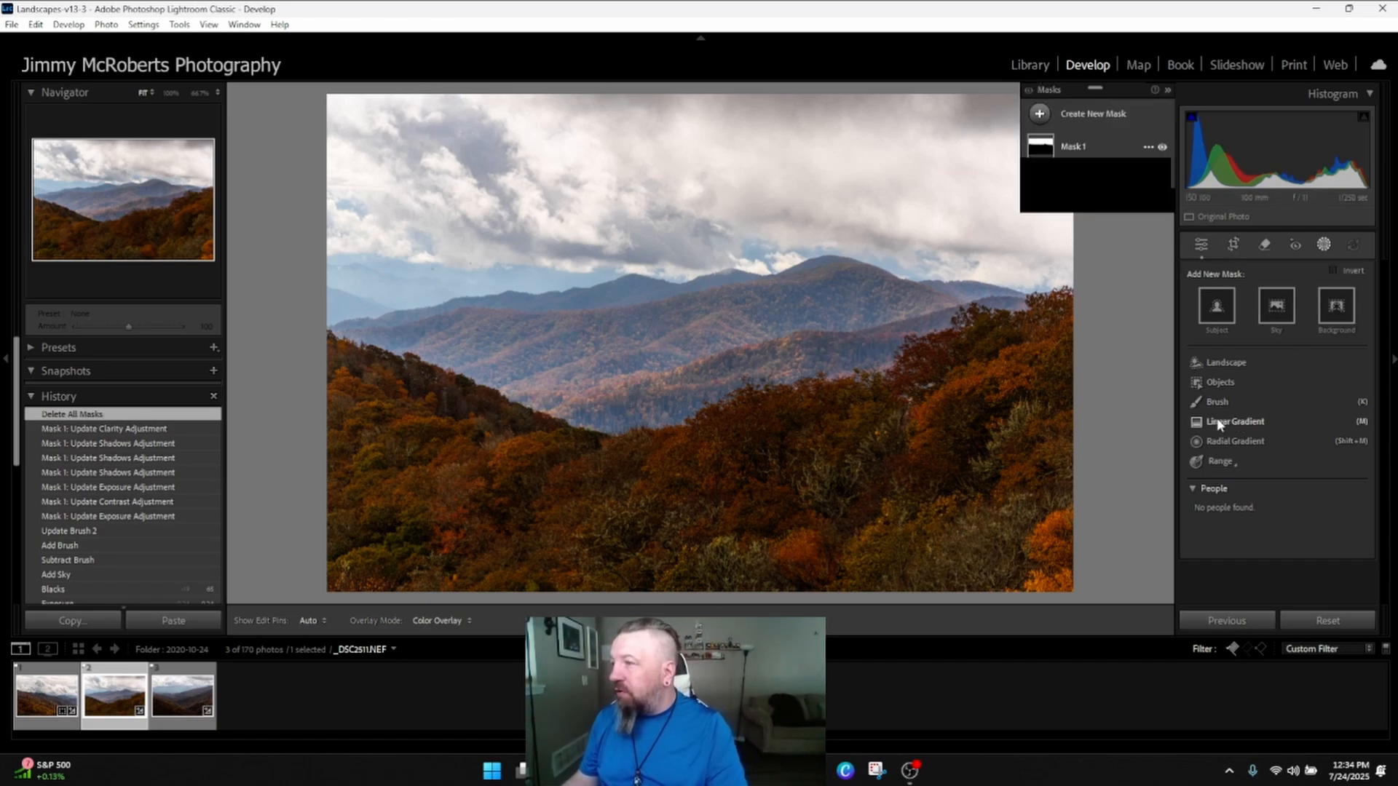
pyautogui.press('m')
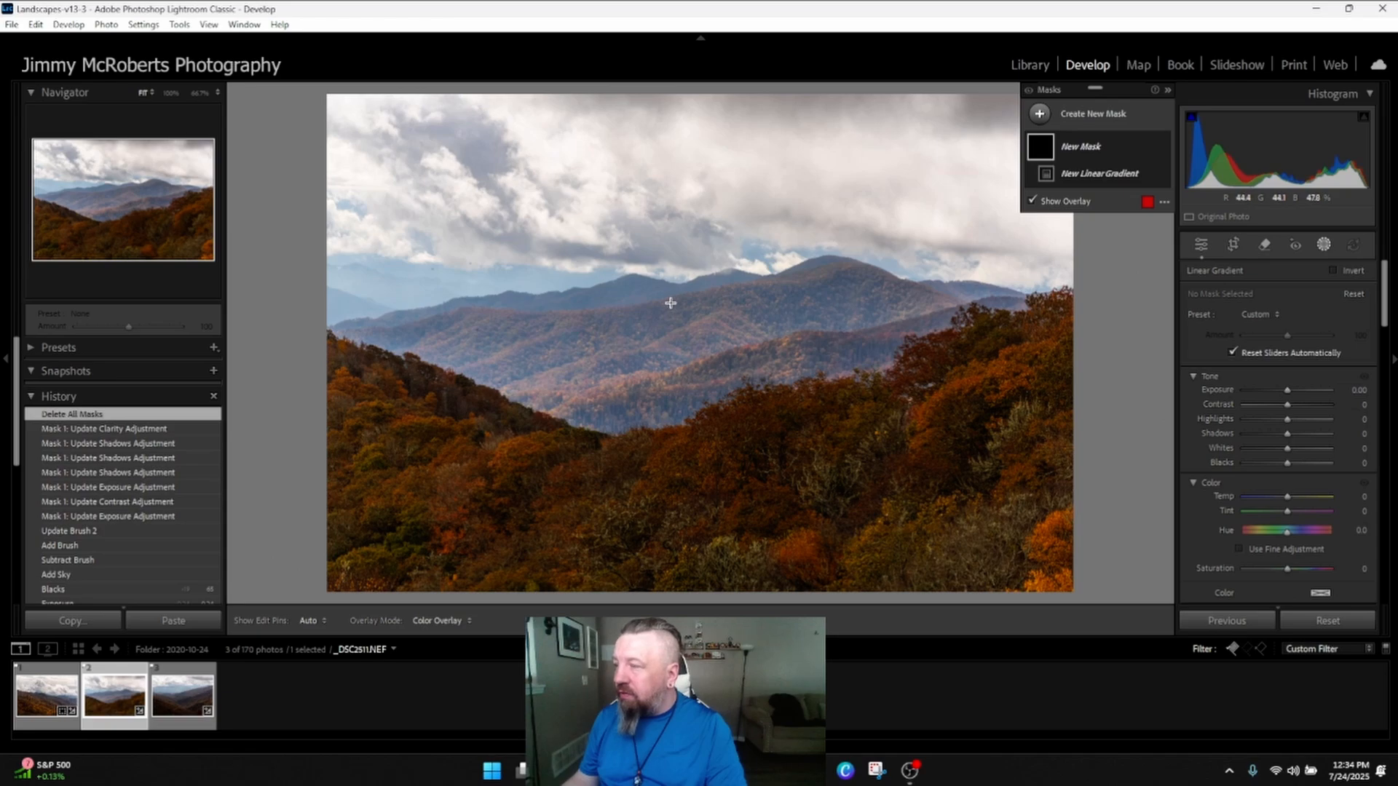
pyautogui.moveTo(669, 303); pyautogui.dragTo(668, 160)
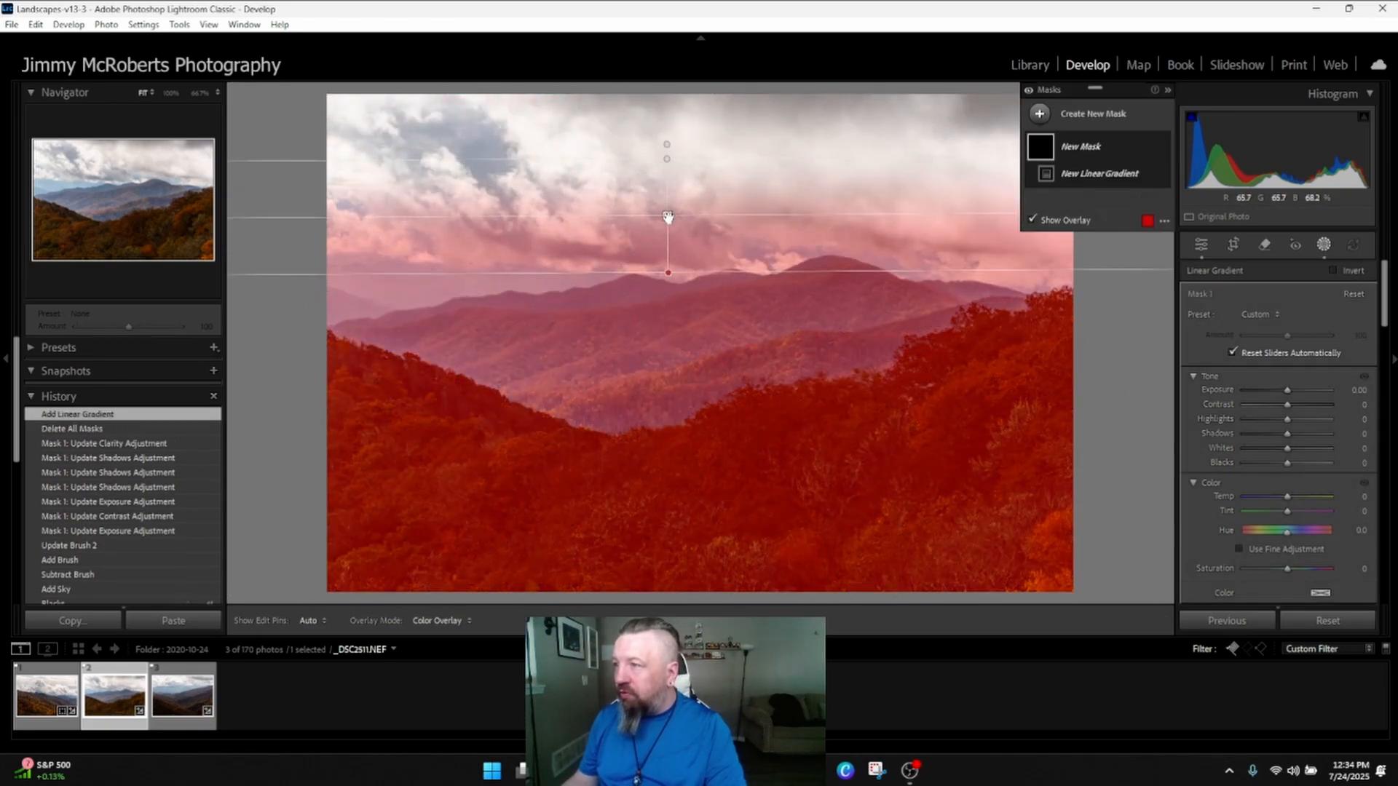
pyautogui.moveTo(667, 217); pyautogui.dragTo(670, 287)
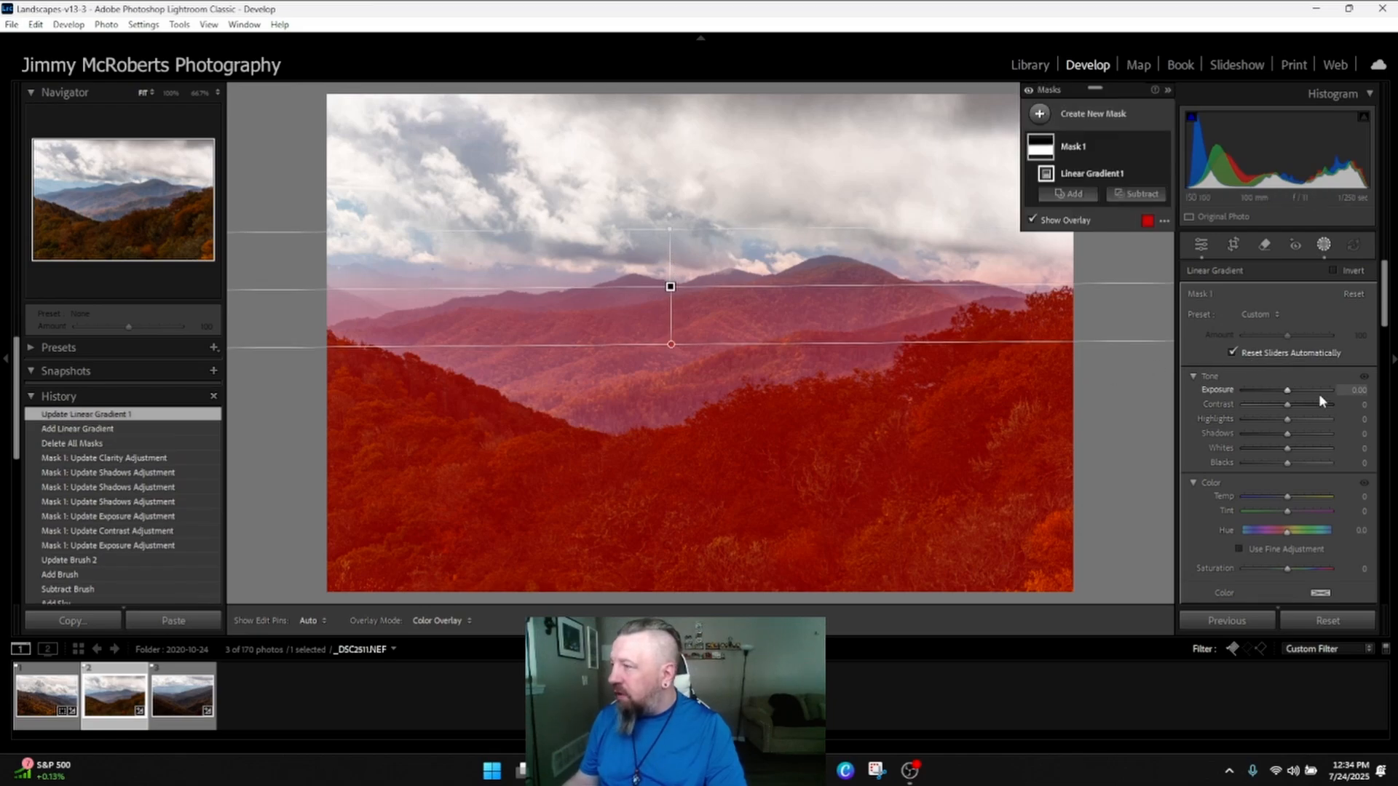
# - Shift the linear gradient slightly lower and set its mask's Exposure to -0.07 and Contrast to 8
pyautogui.moveTo(1290, 388); pyautogui.dragTo(1293, 386)
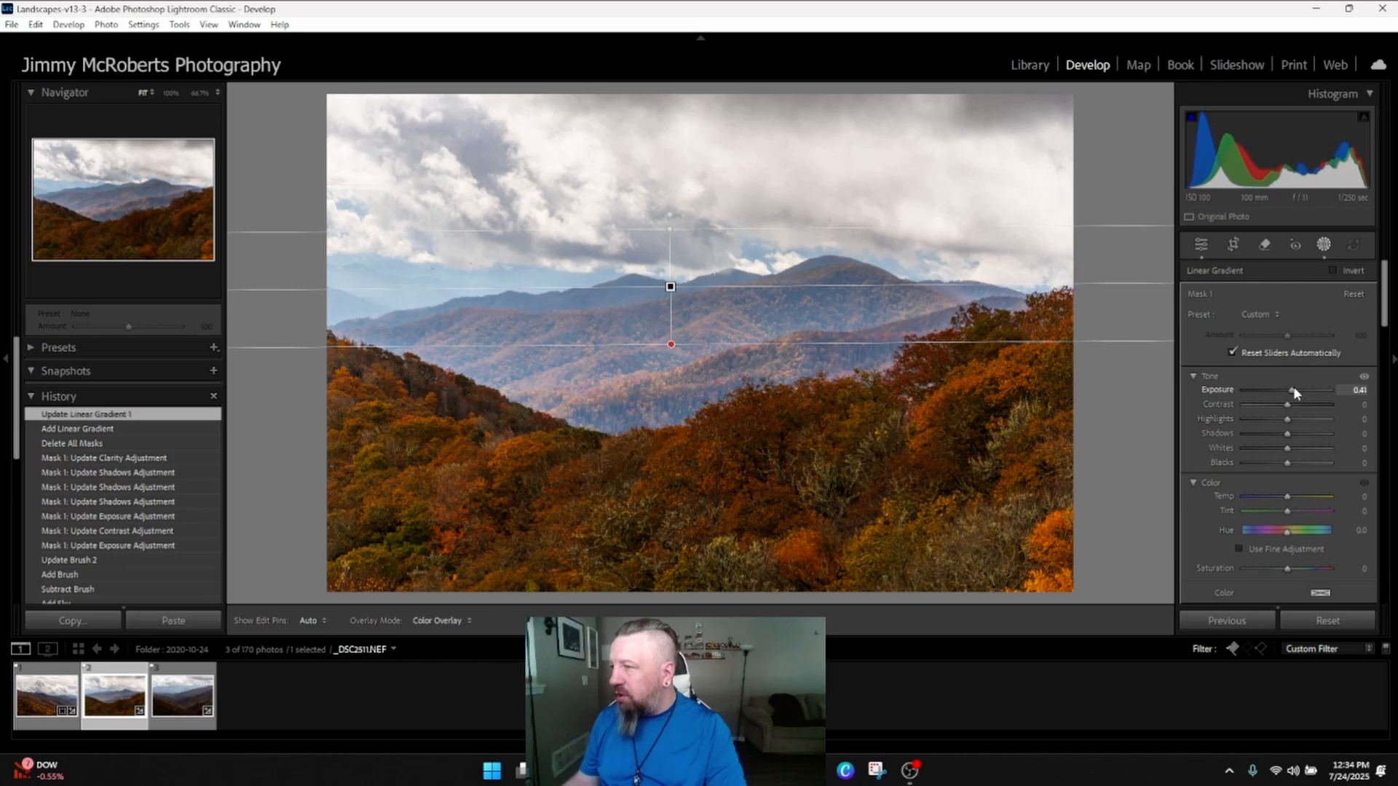
pyautogui.doubleClick(1290, 387)
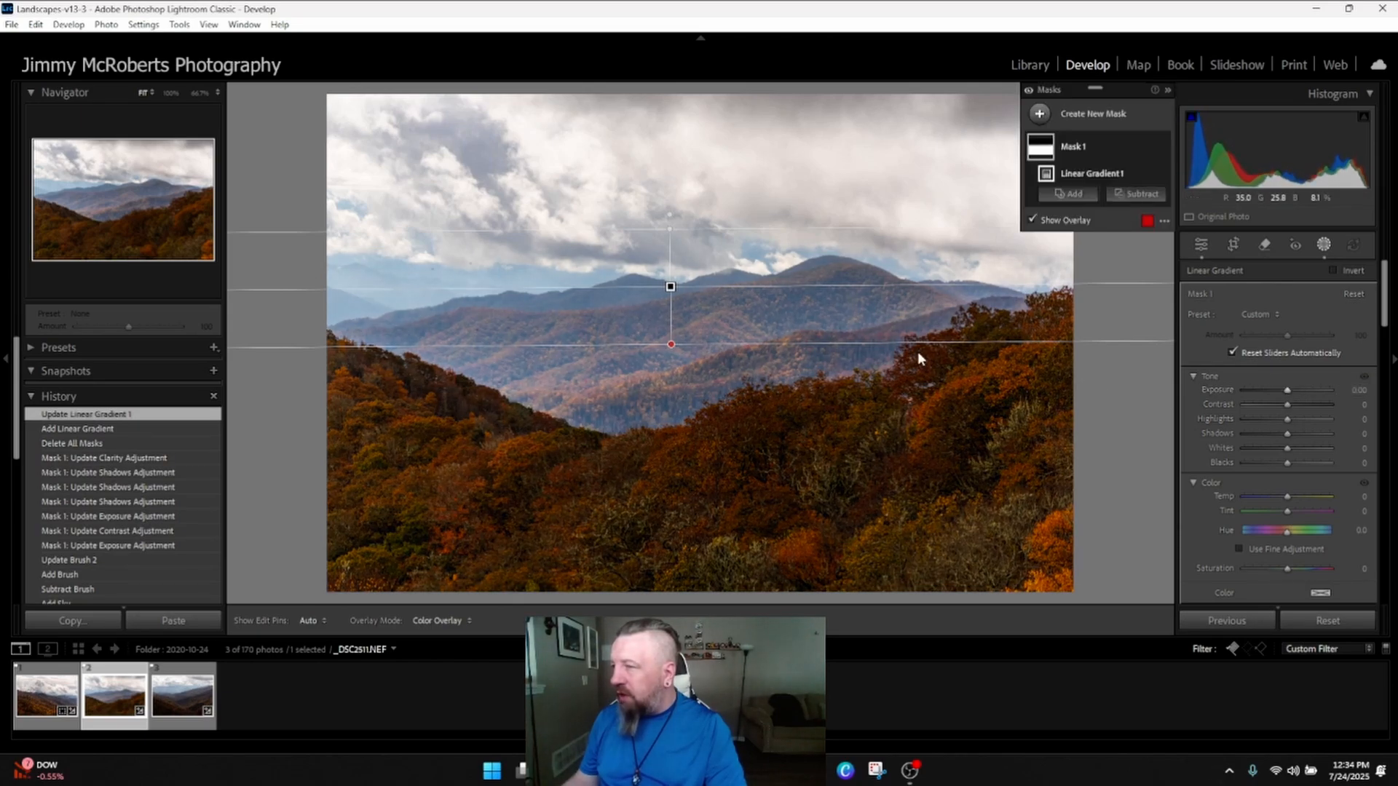
pyautogui.moveTo(671, 287); pyautogui.dragTo(702, 294)
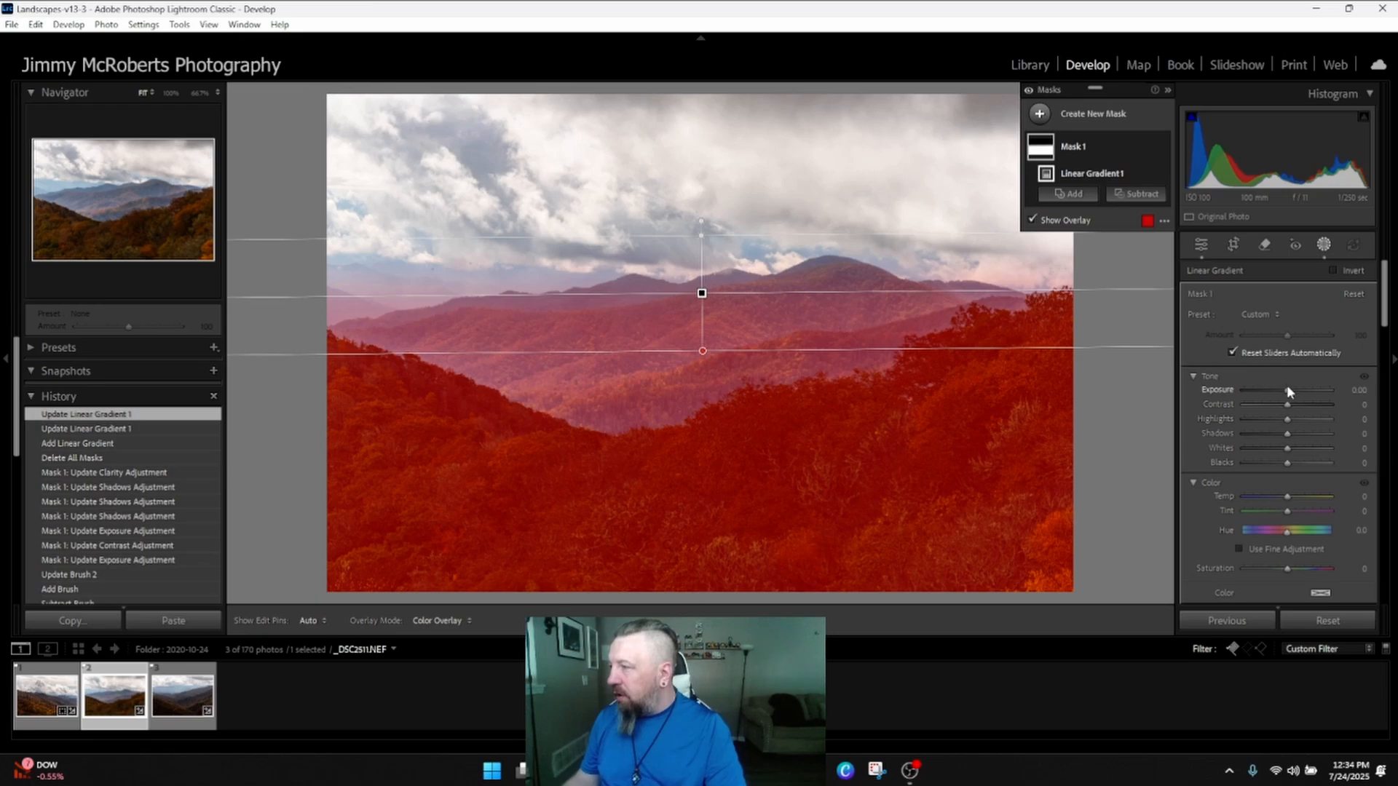
pyautogui.moveTo(1296, 386)
pyautogui.mouseDown()
pyautogui.moveTo(1277, 378)
pyautogui.moveTo(1308, 403)
pyautogui.moveTo(1295, 402)
pyautogui.mouseUp()
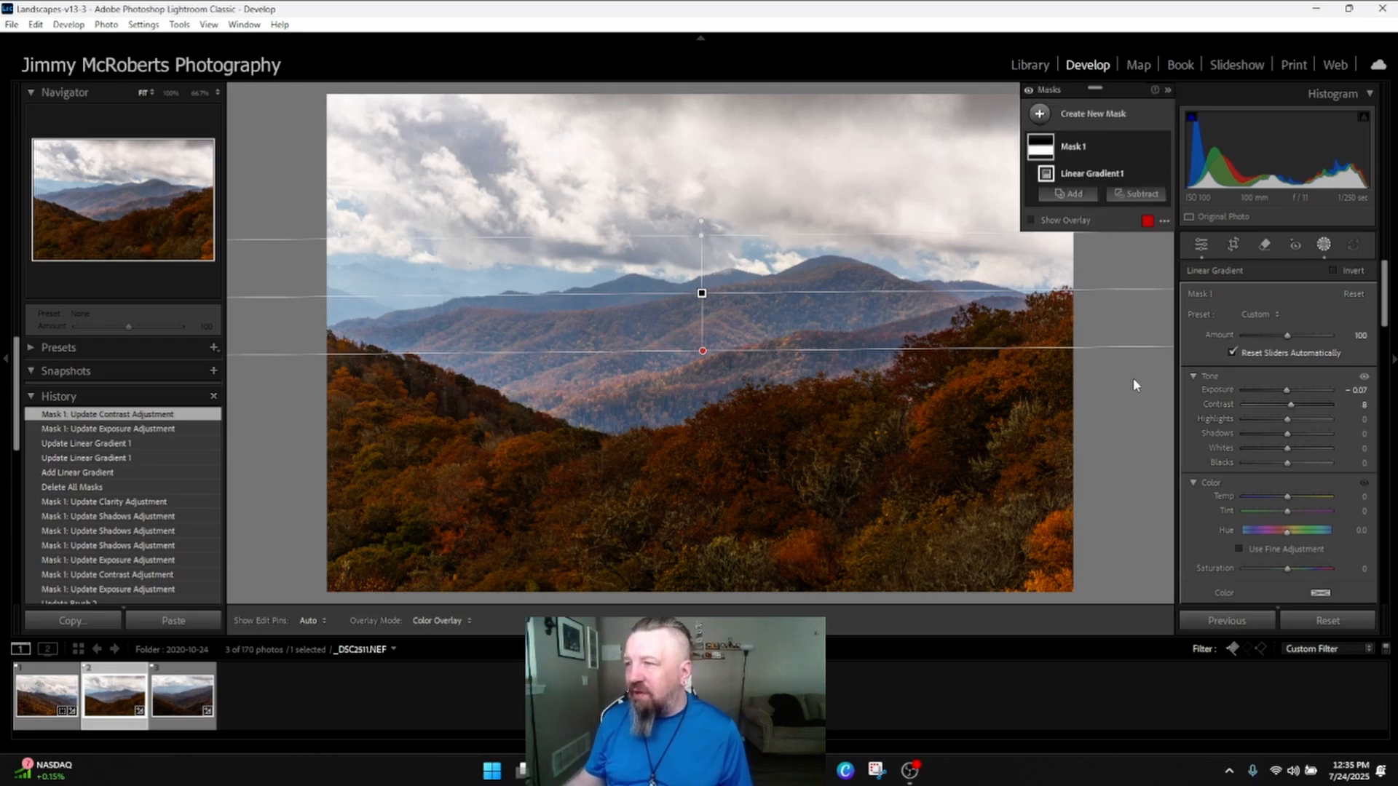
# - Remove the linear gradient by deleting all masks from the second photo
pyautogui.click(1324, 246)
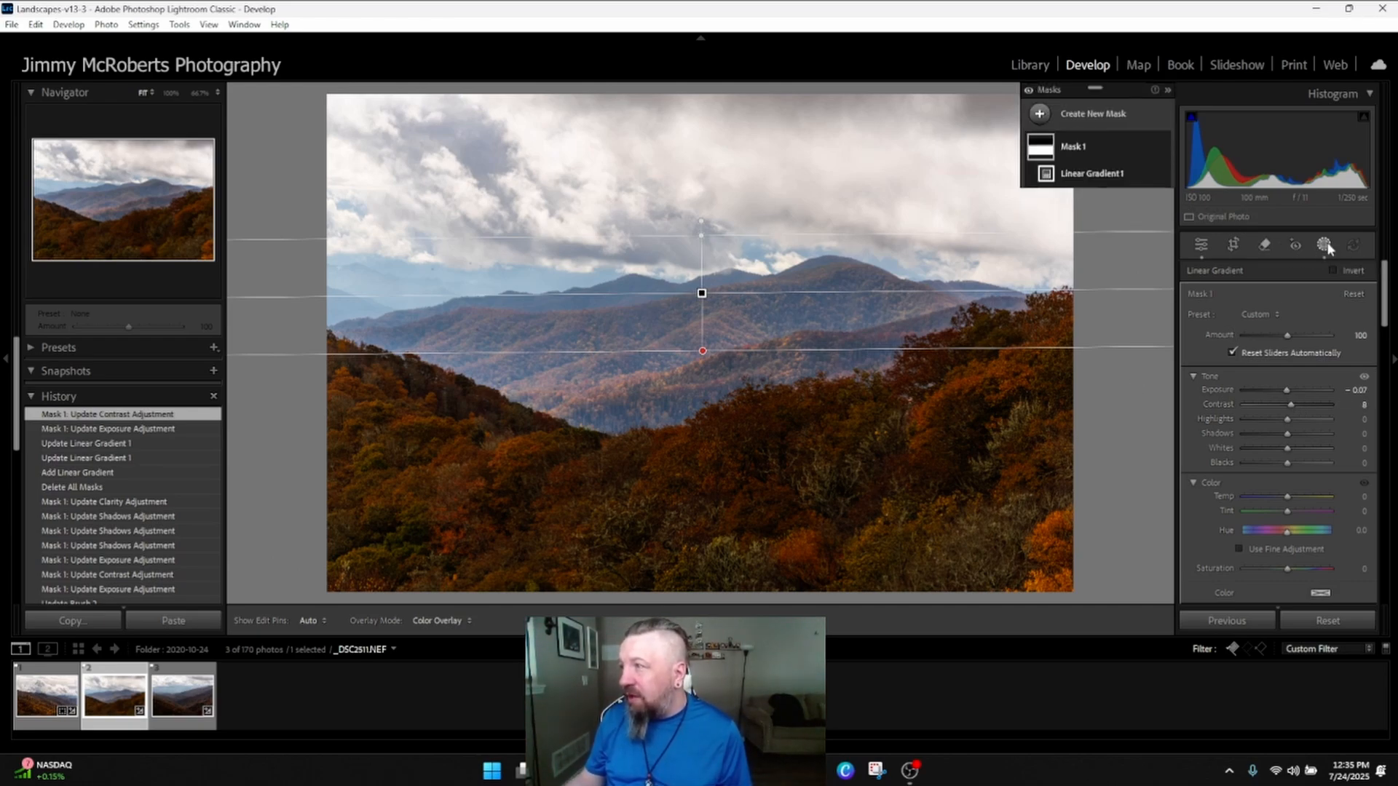
pyautogui.click(1324, 246)
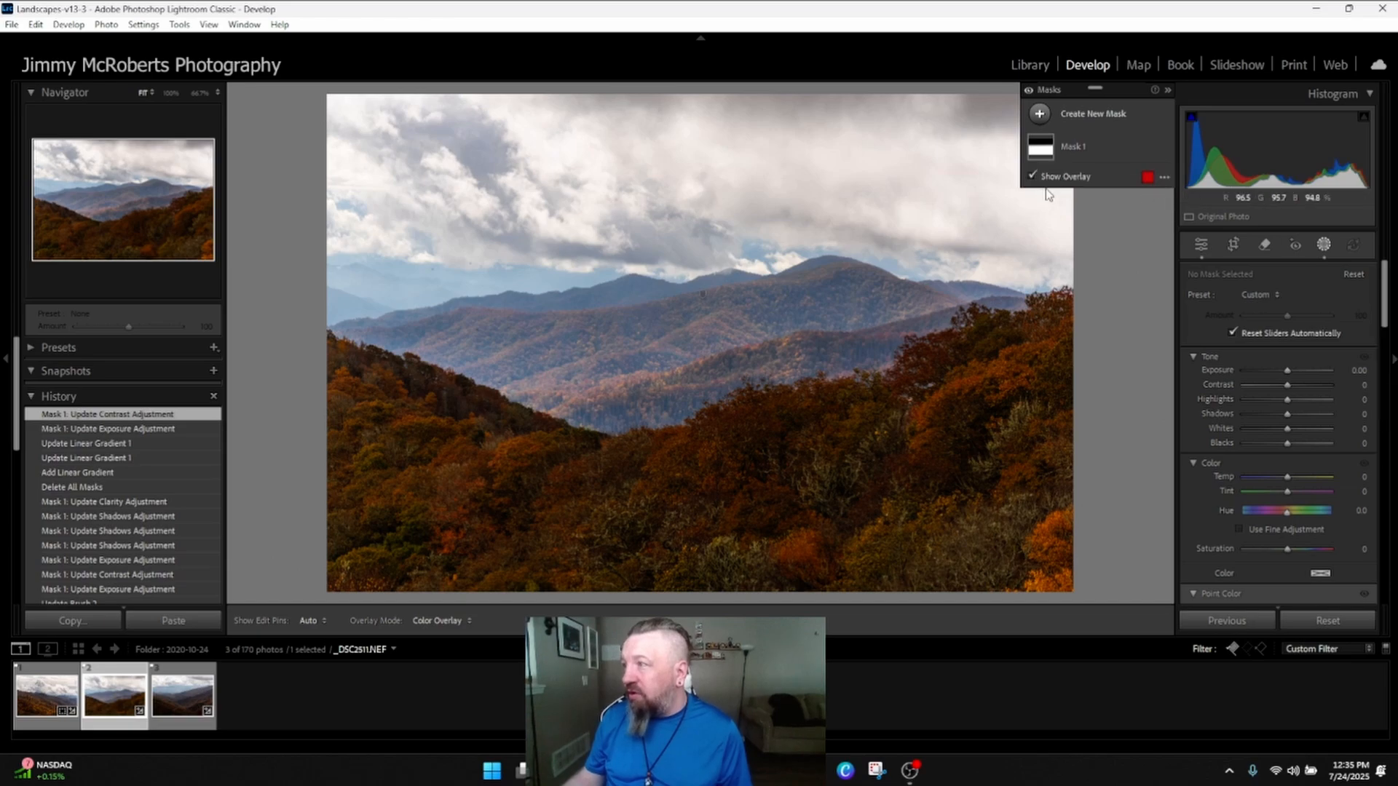
pyautogui.click(1154, 148)
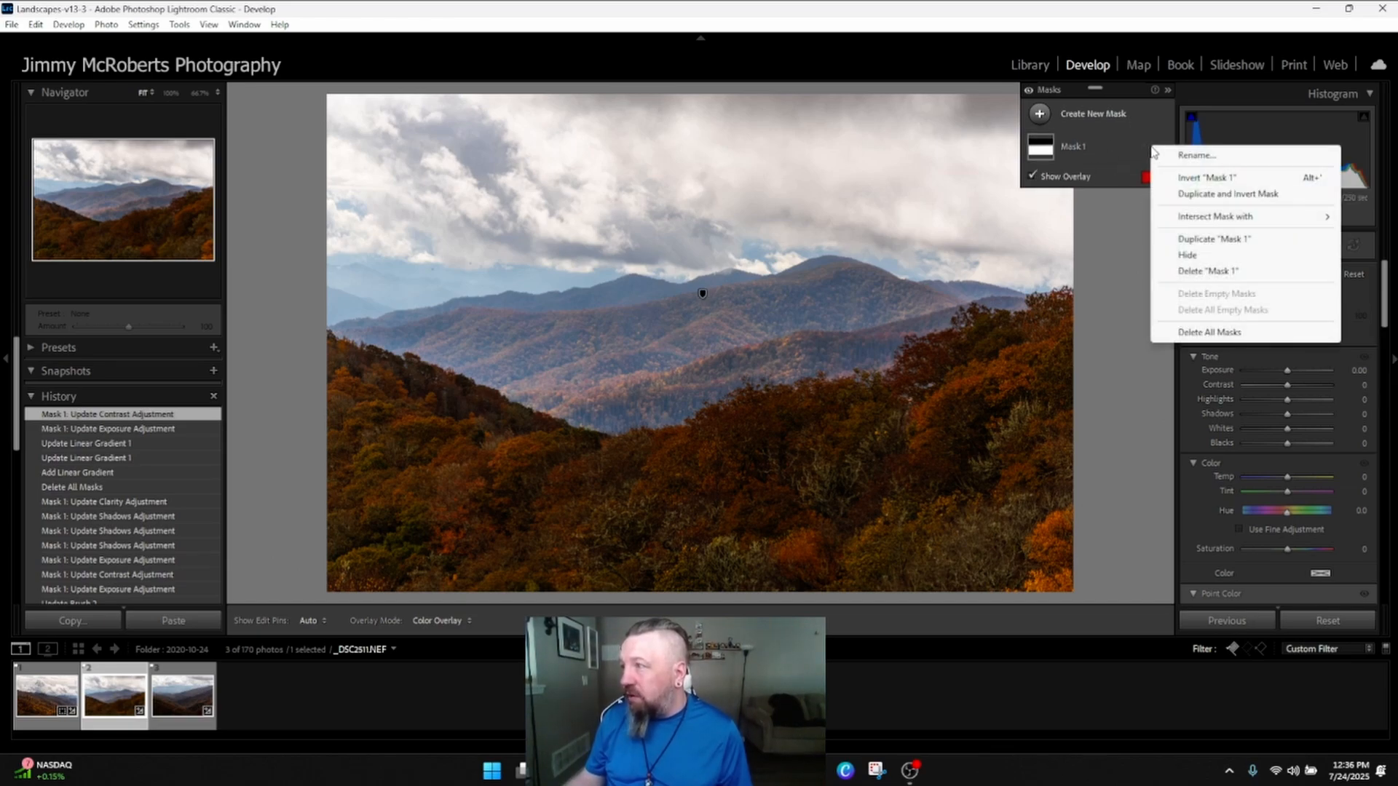
pyautogui.click(1191, 333)
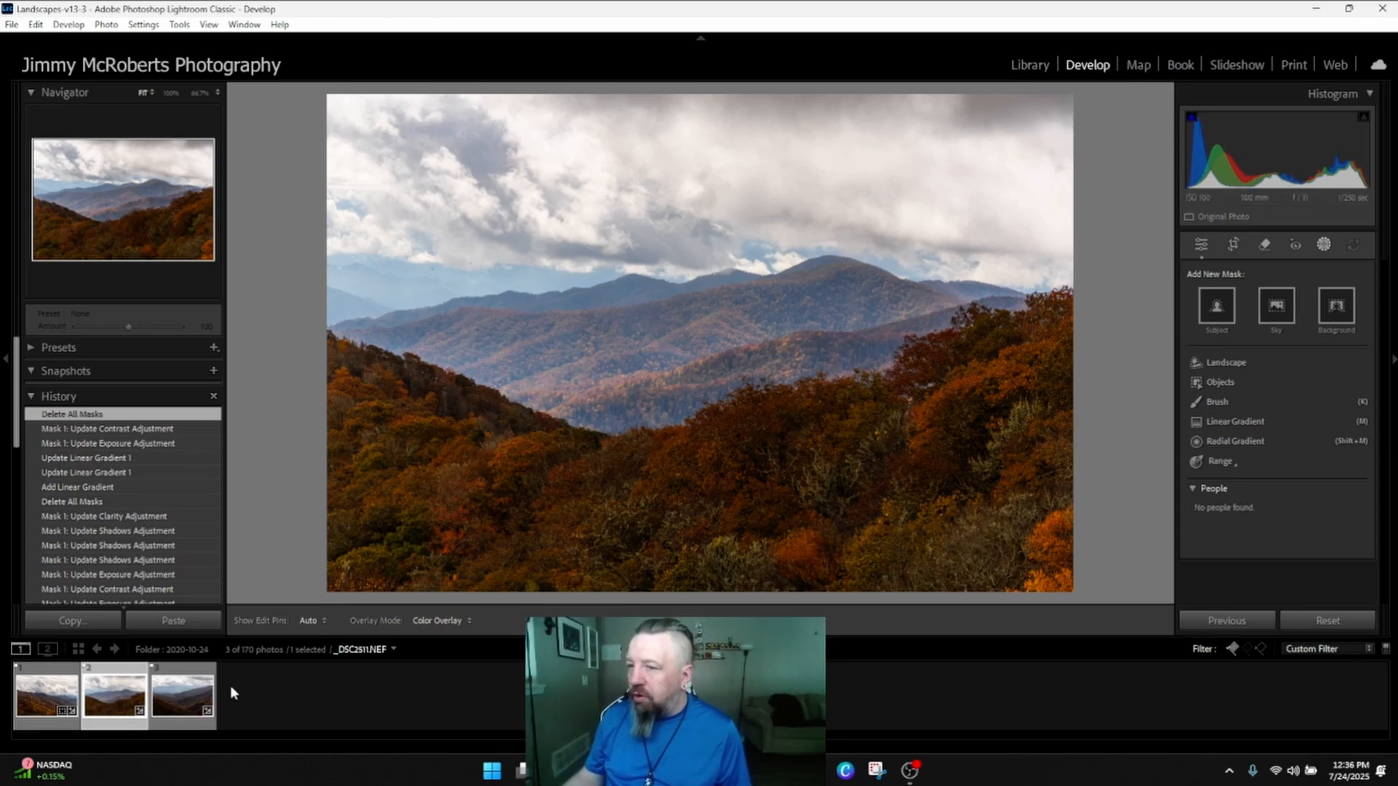
# - Open the third photo's basic adjustments and set its Temp to 6825 and Exposure to -0.97
pyautogui.click(182, 693)
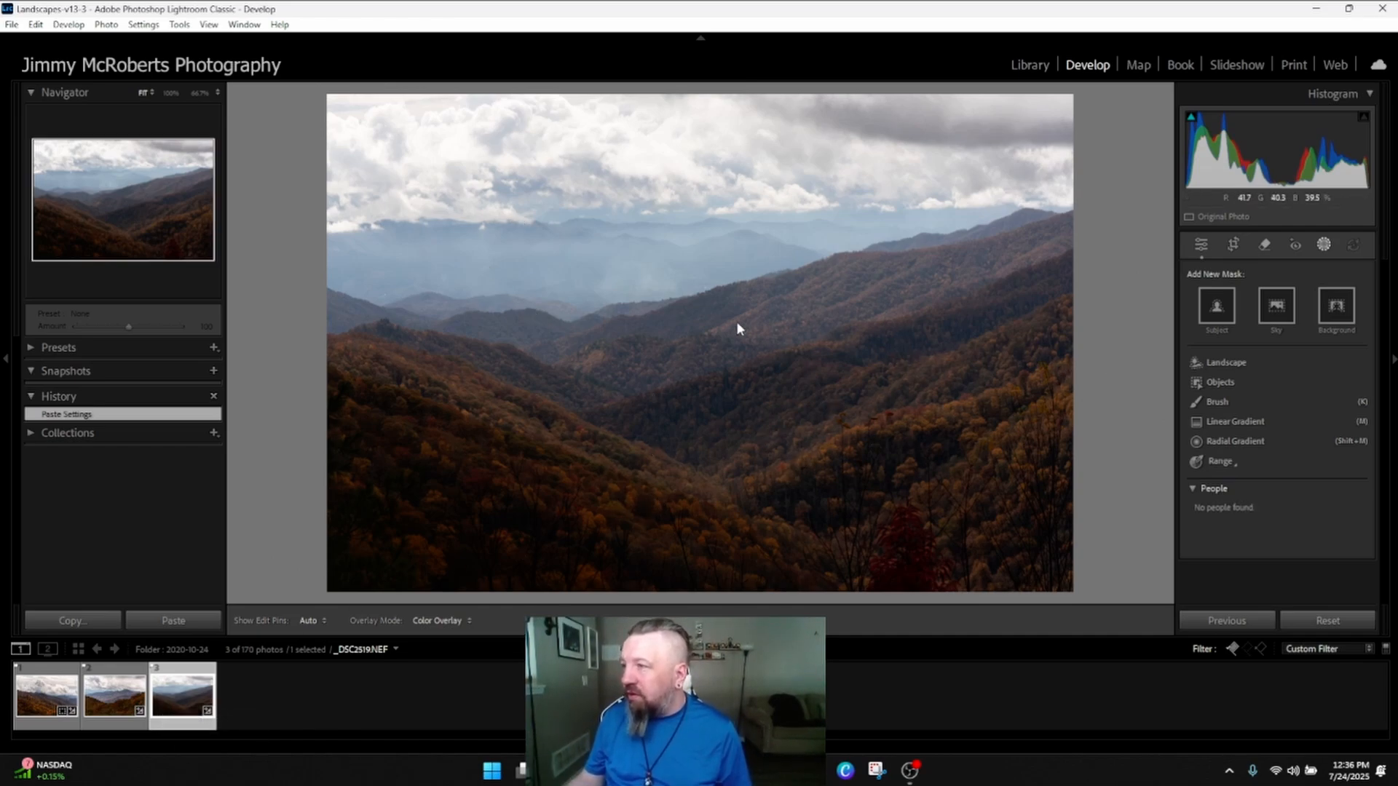
pyautogui.click(1203, 246)
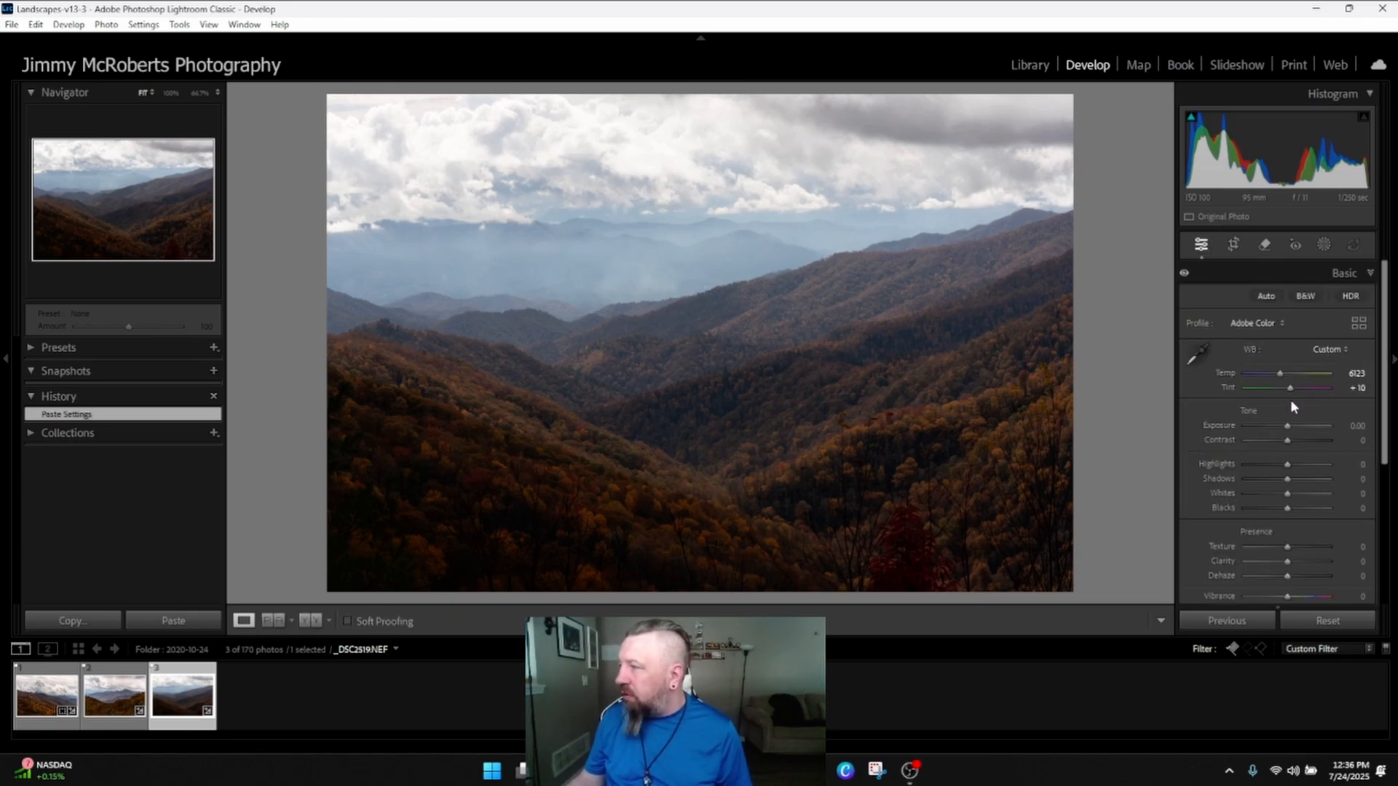
pyautogui.moveTo(1282, 375); pyautogui.dragTo(1287, 374)
pyautogui.moveTo(1288, 432); pyautogui.dragTo(1280, 425)
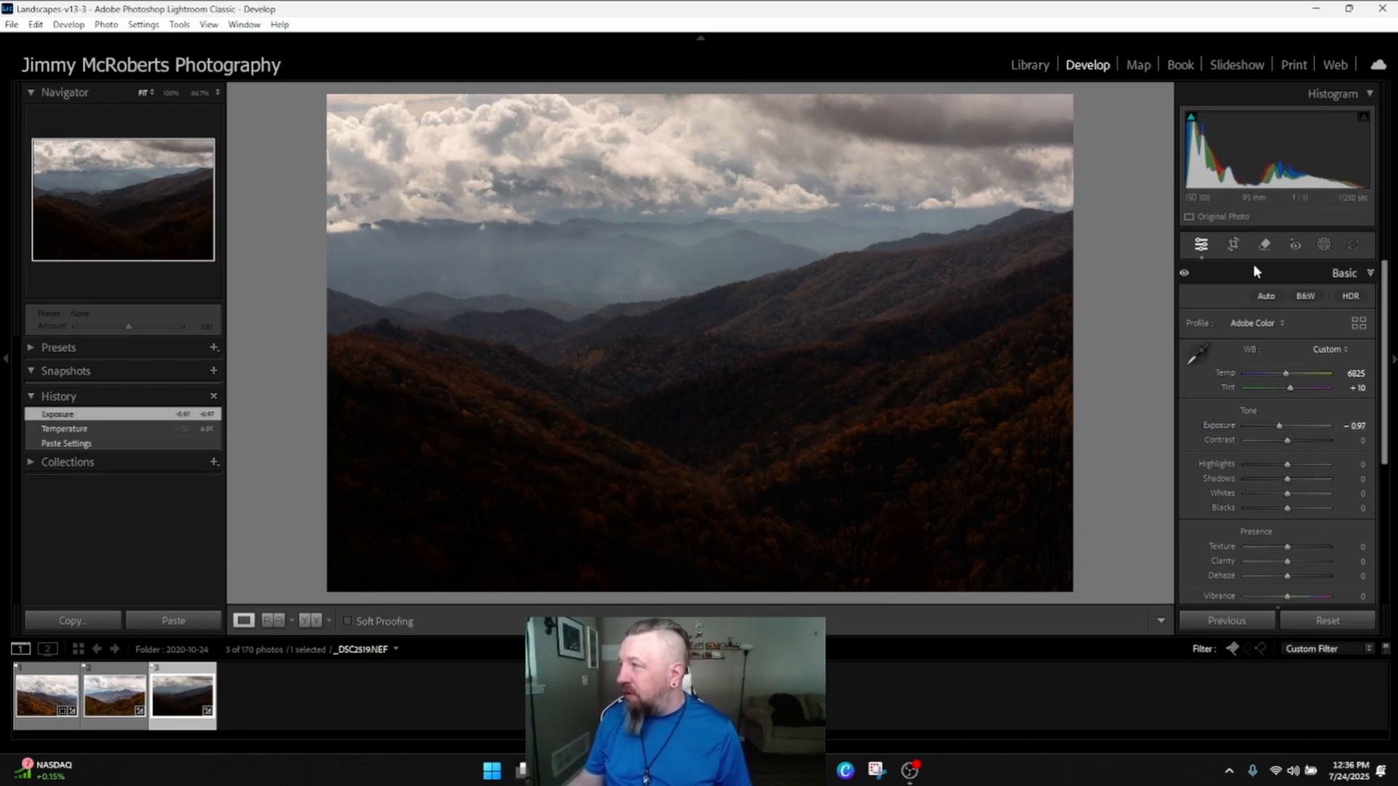
# - Set the third photo's Highlights to +21, Clarity to +37, Shadows to +32, Whites to +16, Blacks to -16 and Exposure to -0.44
pyautogui.moveTo(1292, 463); pyautogui.dragTo(1297, 464)
pyautogui.moveTo(1287, 560); pyautogui.dragTo(1304, 560)
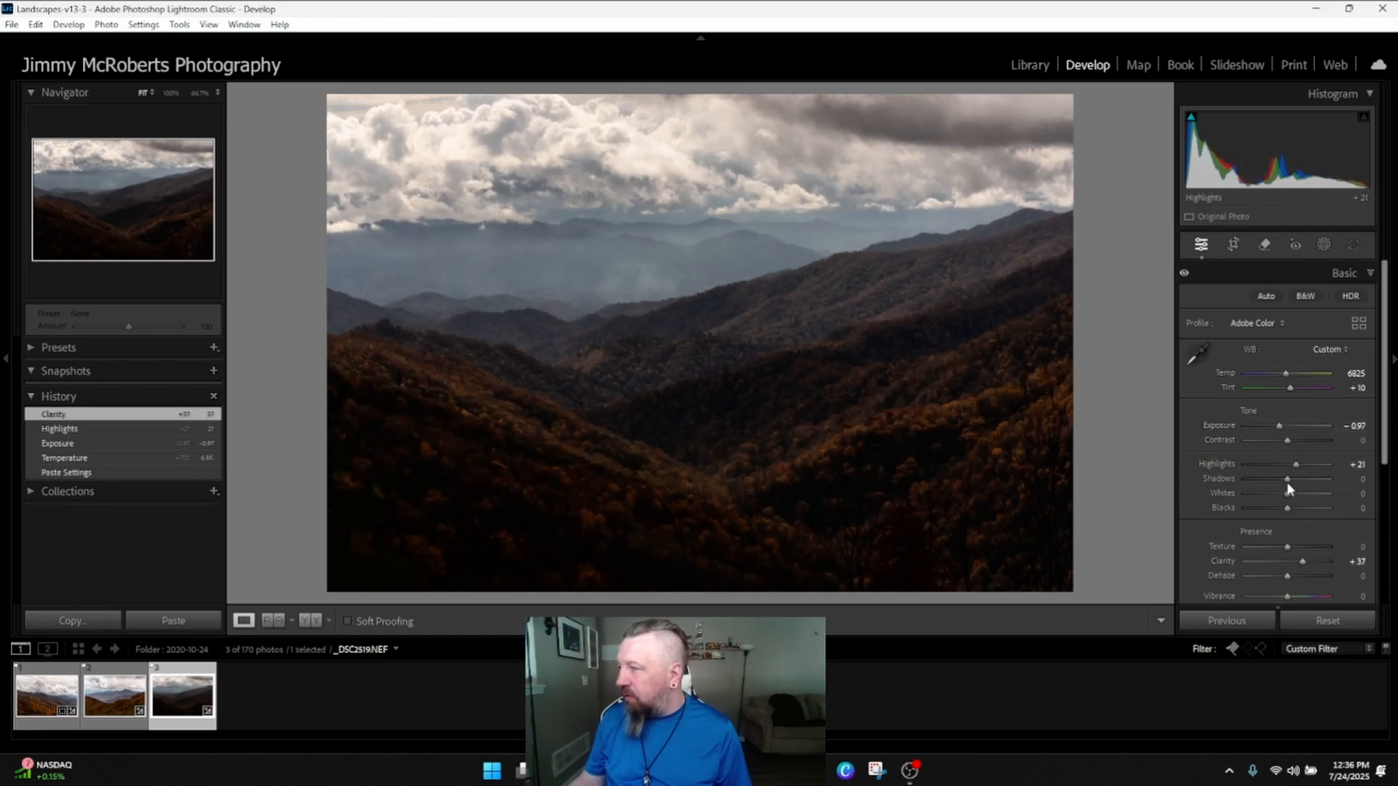
pyautogui.moveTo(1291, 482); pyautogui.dragTo(1300, 500)
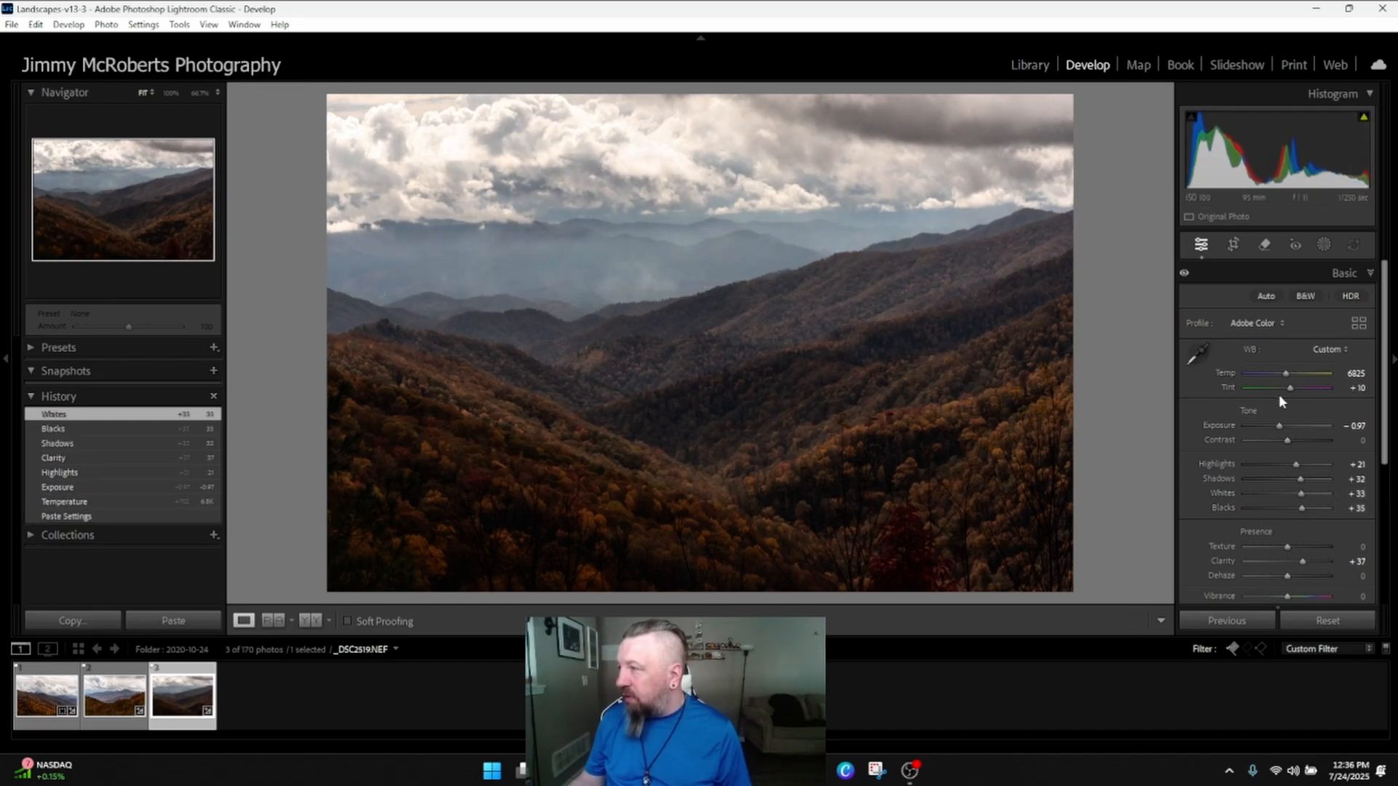
pyautogui.moveTo(1279, 426); pyautogui.dragTo(1286, 425)
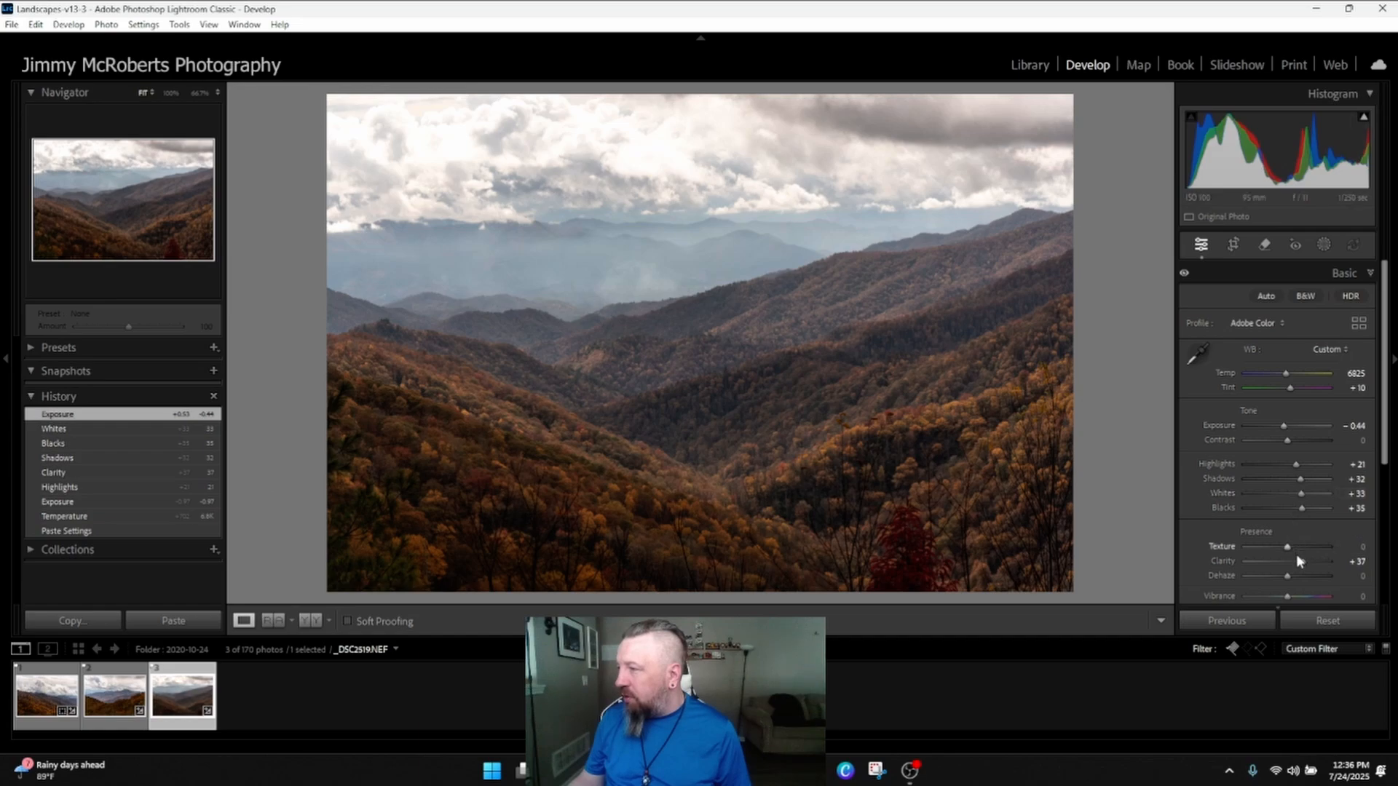
pyautogui.moveTo(1301, 498); pyautogui.dragTo(1279, 510)
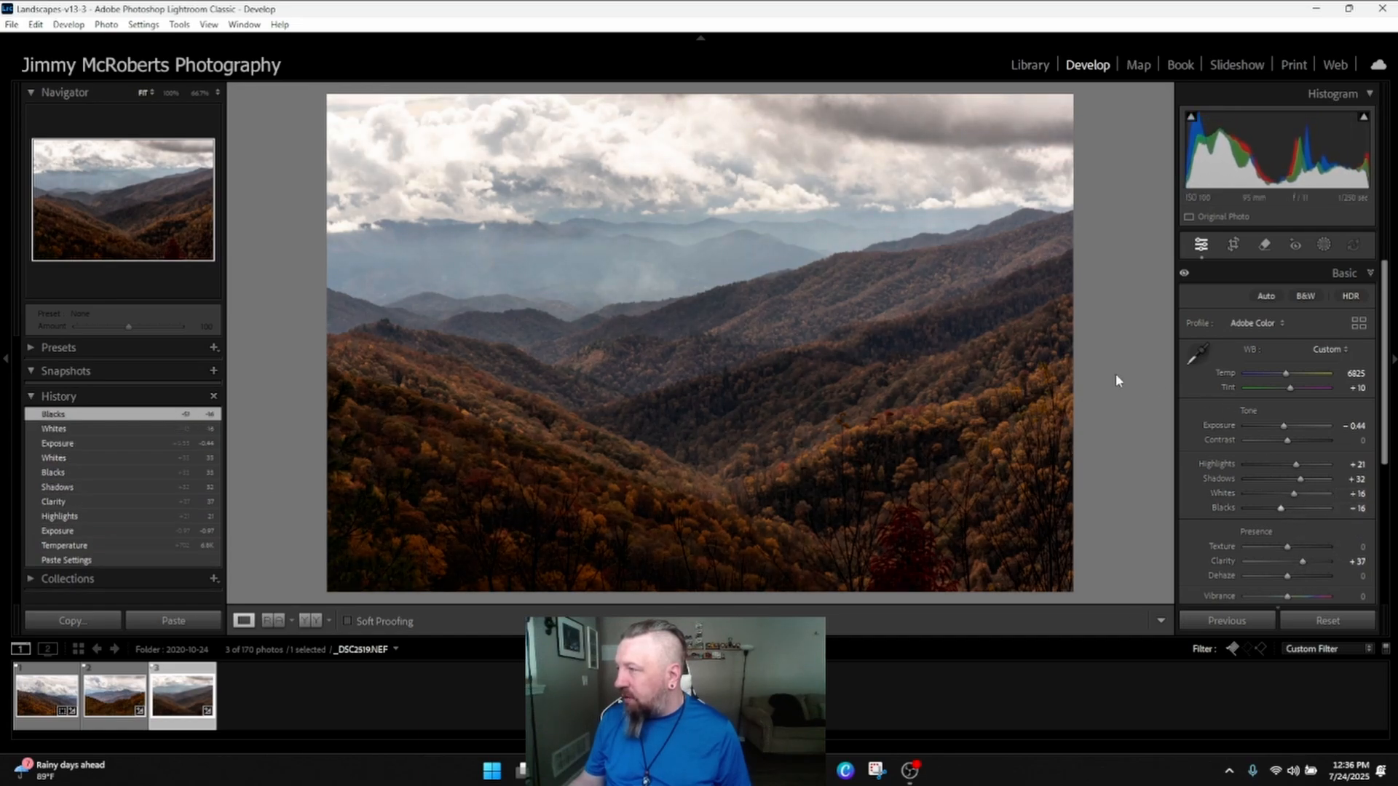
# - Straighten the third photo with a level line drawn along the distant ridges and apply the crop
pyautogui.click(1226, 247)
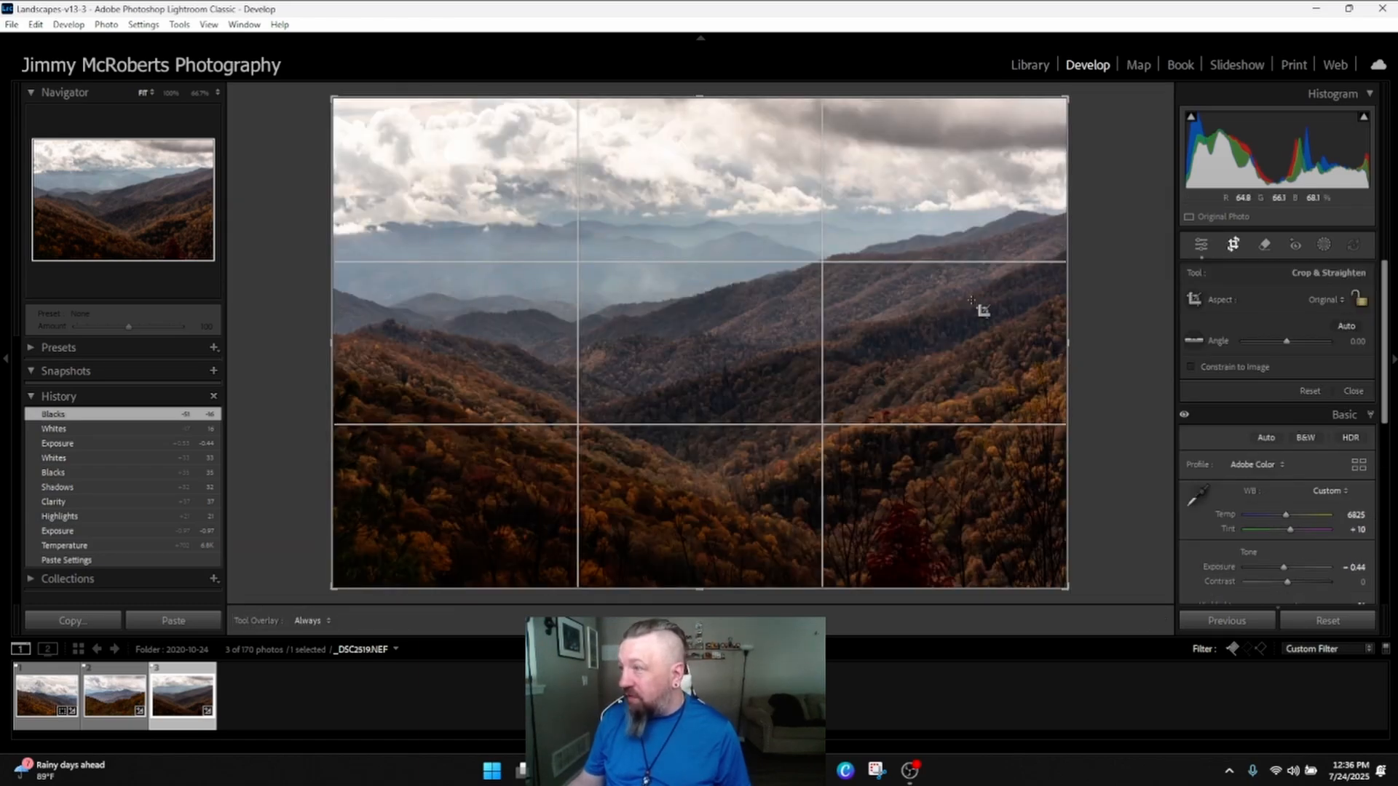
pyautogui.click(1194, 340)
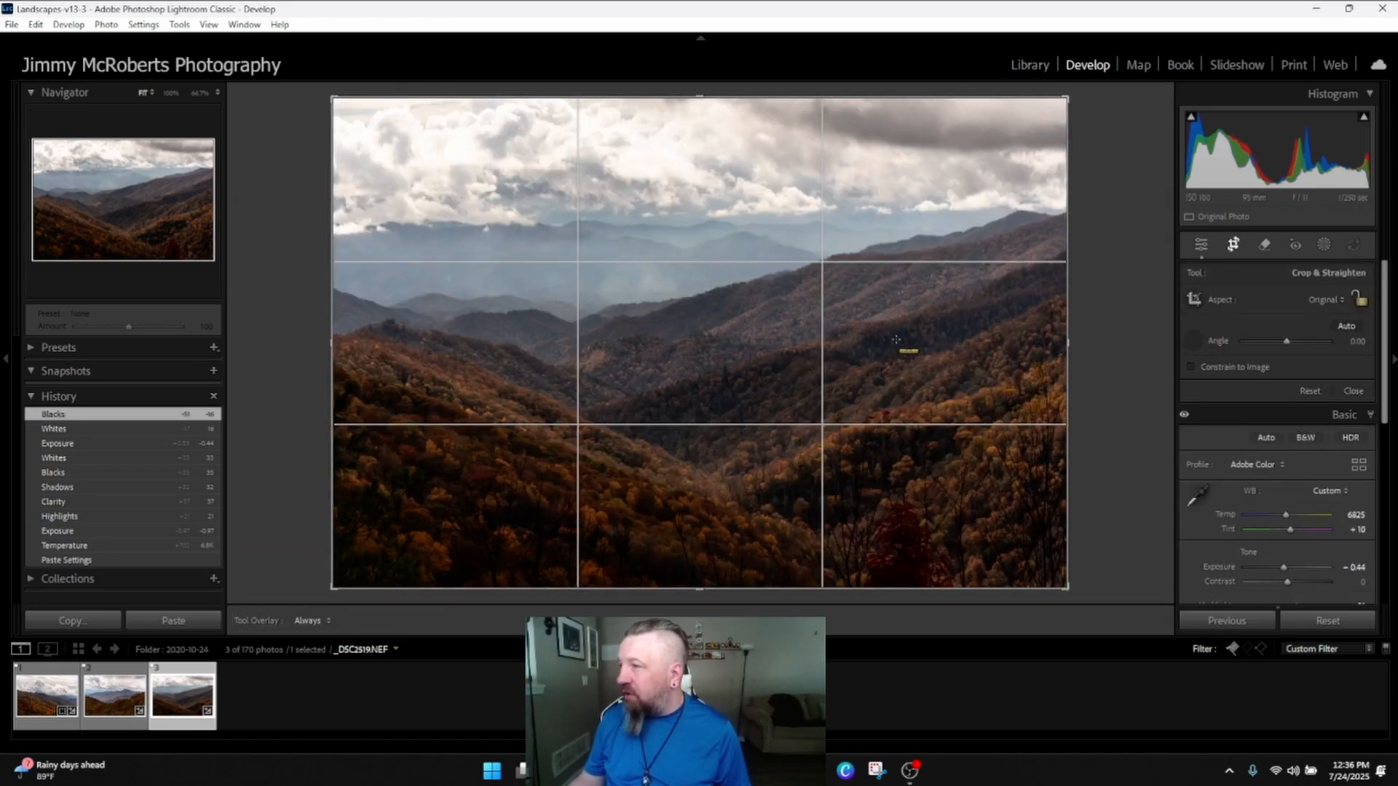
pyautogui.moveTo(404, 295); pyautogui.dragTo(725, 290)
pyautogui.press('r')
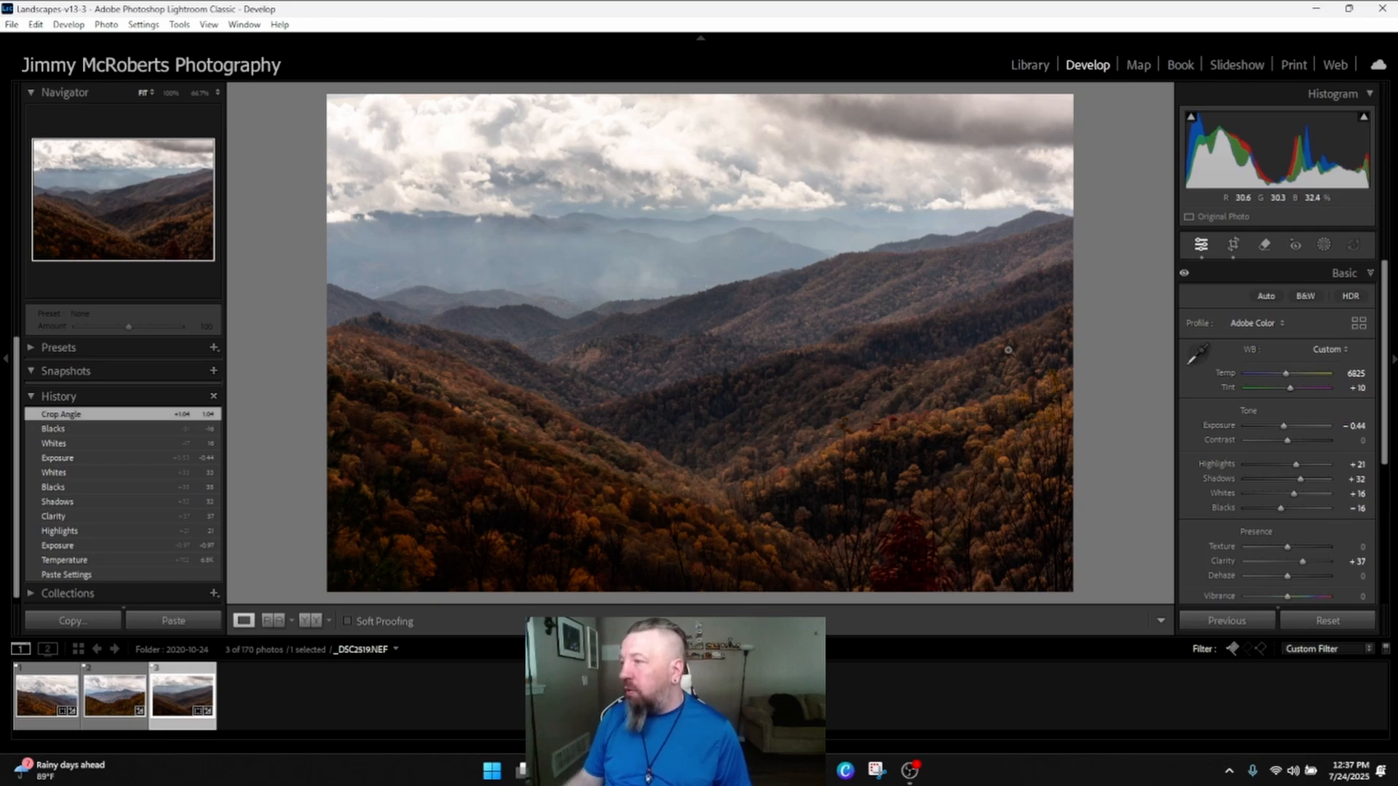
# - Increase the third photo's Saturation slightly, set its Vibrance to +14 and cool its Temp to 6386
pyautogui.scroll(-1, 1293, 583)
pyautogui.scroll(-1, 1292, 577)
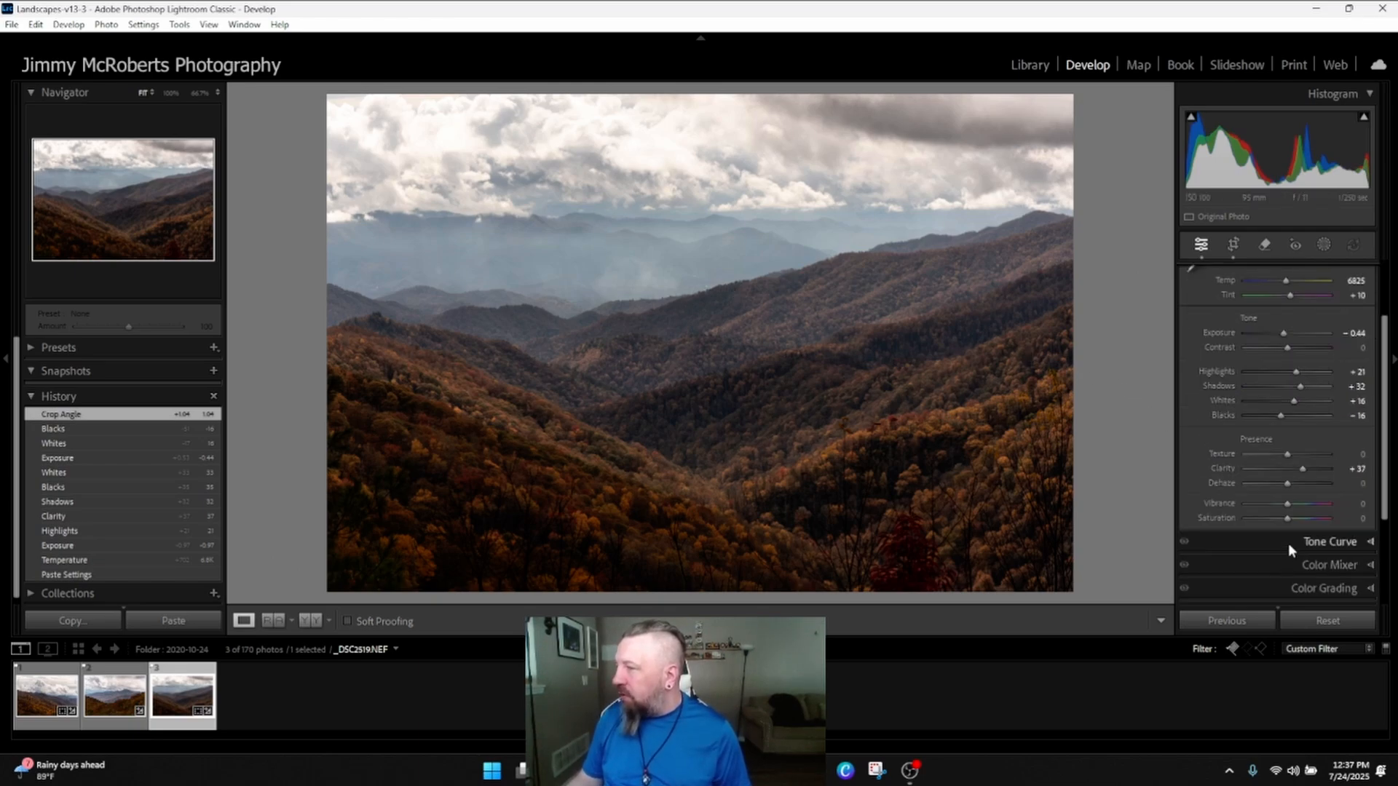
pyautogui.moveTo(1291, 521)
pyautogui.mouseDown()
pyautogui.moveTo(1305, 521)
pyautogui.moveTo(1296, 505)
pyautogui.mouseUp()
pyautogui.scroll(2, 1300, 323)
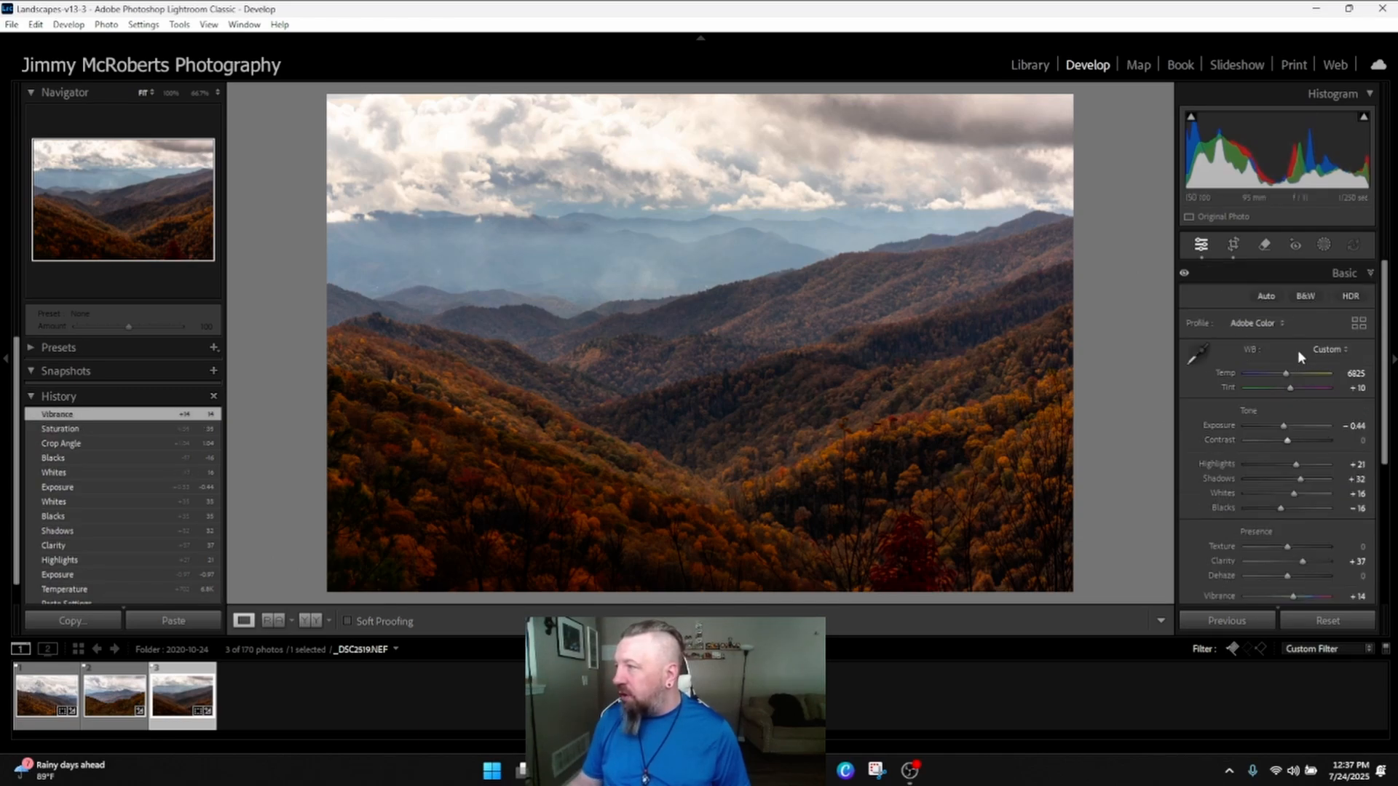
pyautogui.moveTo(1283, 372); pyautogui.dragTo(1280, 373)
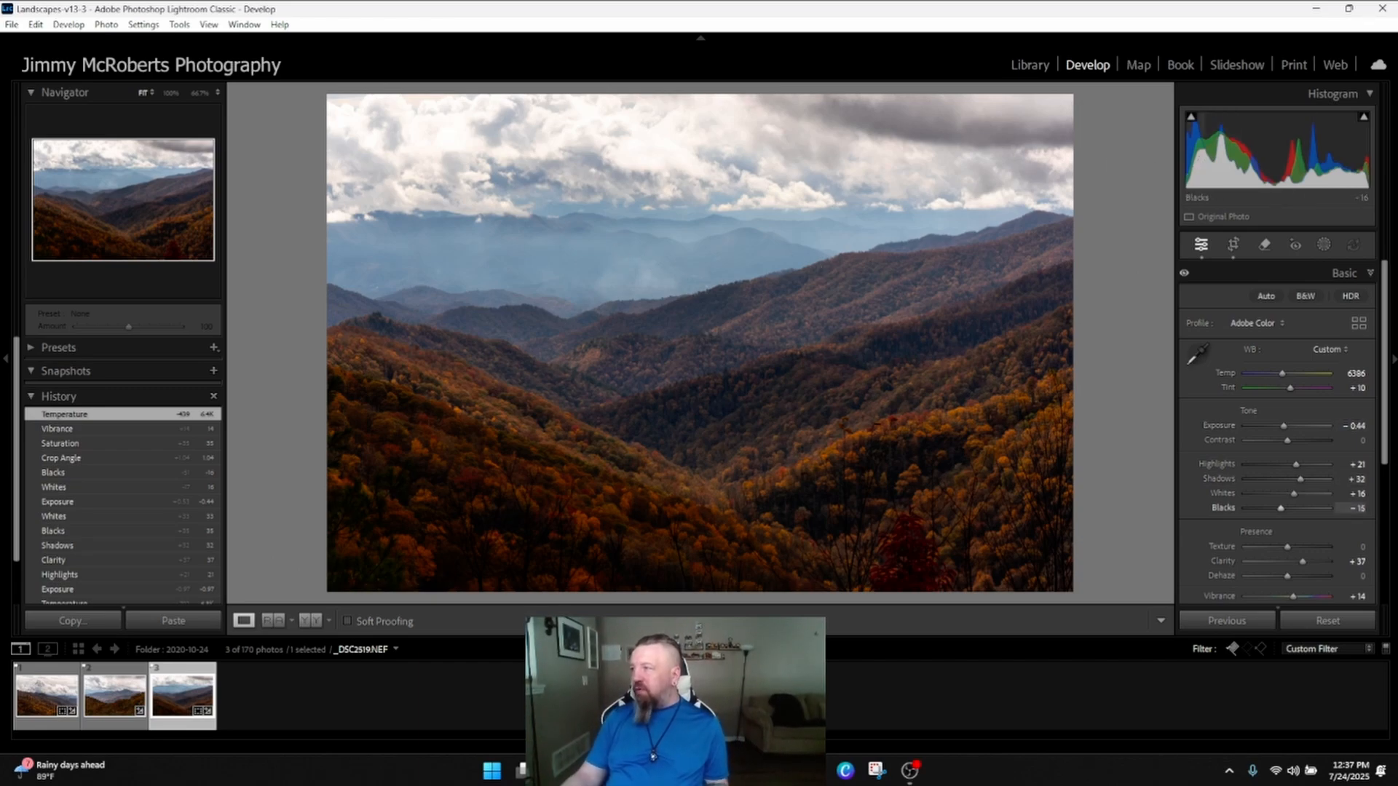
# - Set the third photo's Whites to -16, Blacks to +41 and Exposure to -0.60
pyautogui.moveTo(1195, 159); pyautogui.dragTo(1214, 159)
pyautogui.moveTo(1357, 147); pyautogui.dragTo(1335, 147)
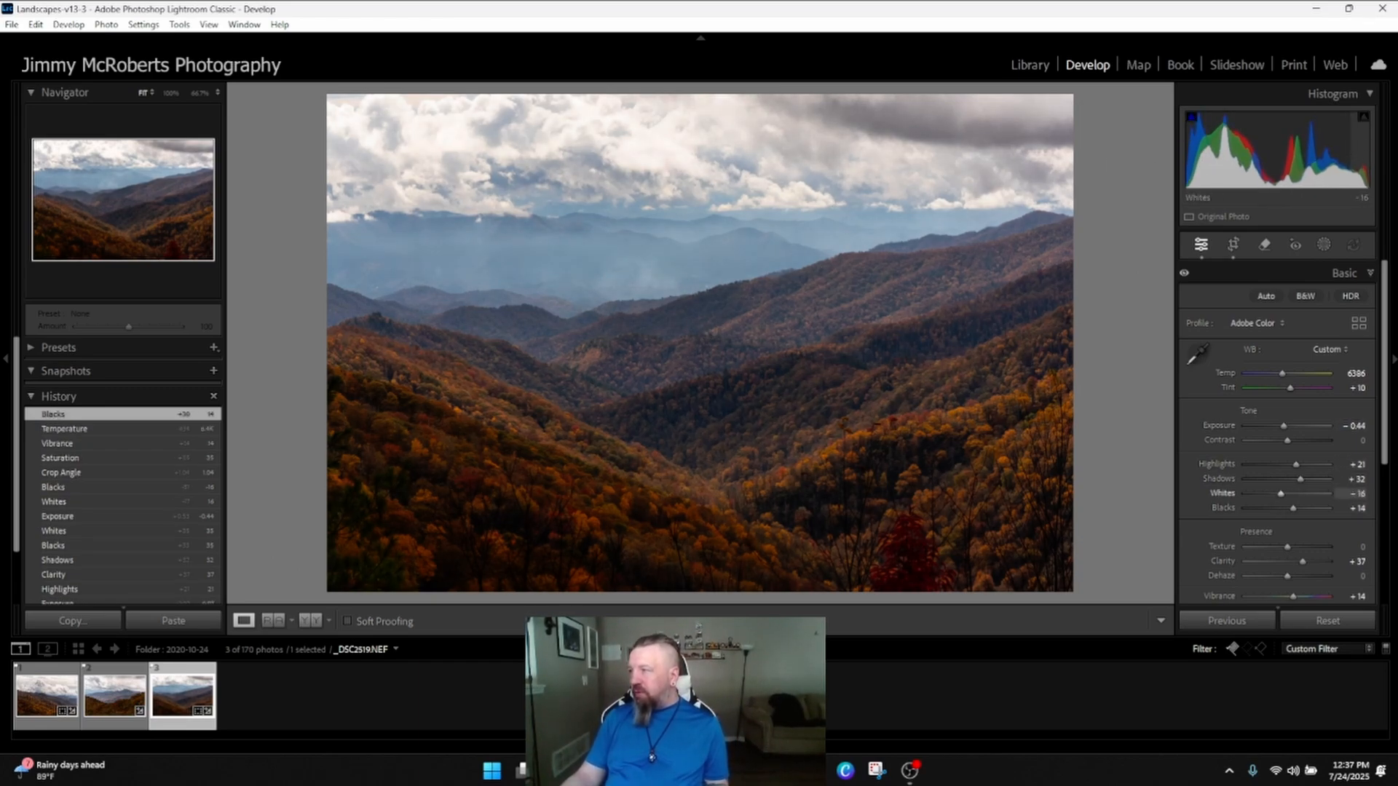
pyautogui.moveTo(1195, 159); pyautogui.dragTo(1264, 159)
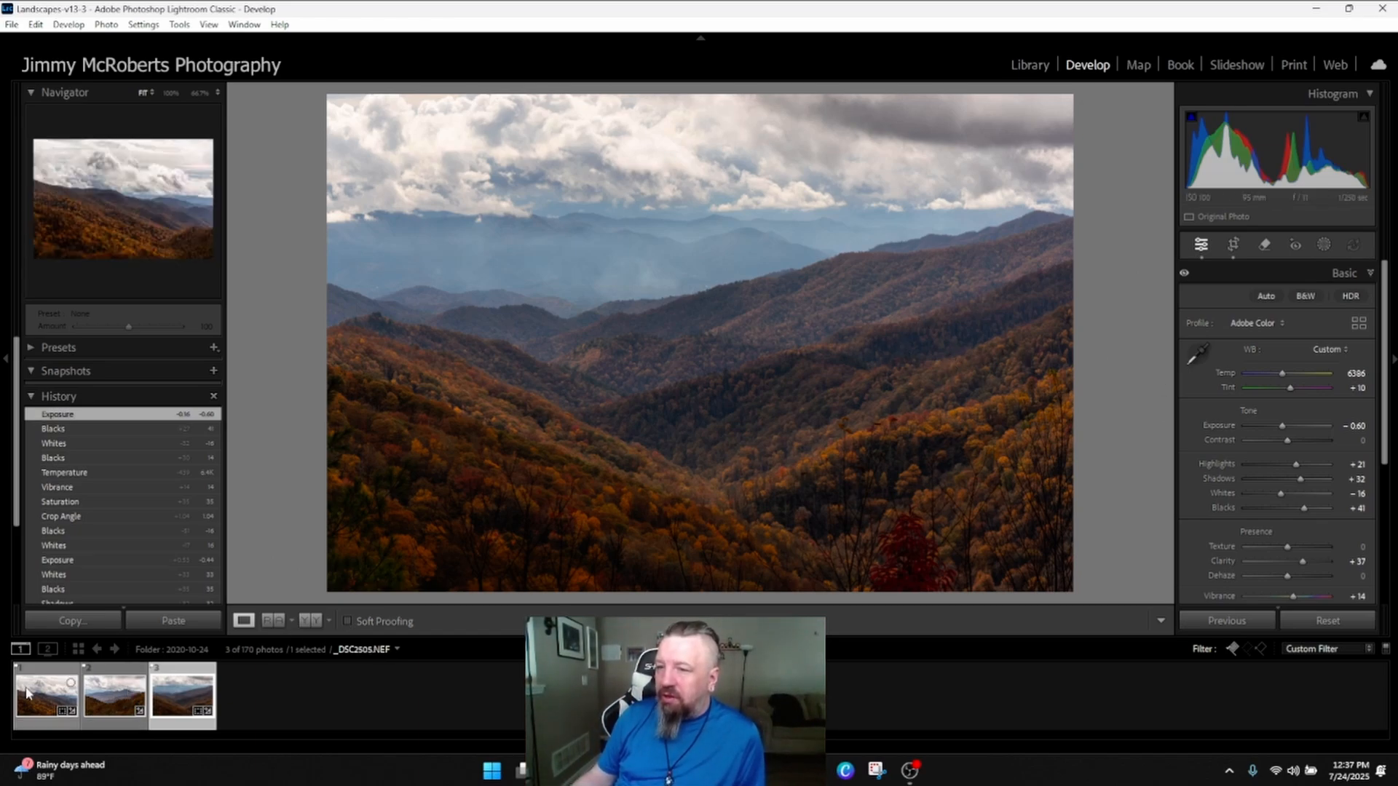
# - Send the first photo, _DSC2505.NEF, to Adobe Photoshop 2024 for editing
pyautogui.click(61, 691)
pyautogui.rightClick(550, 437)
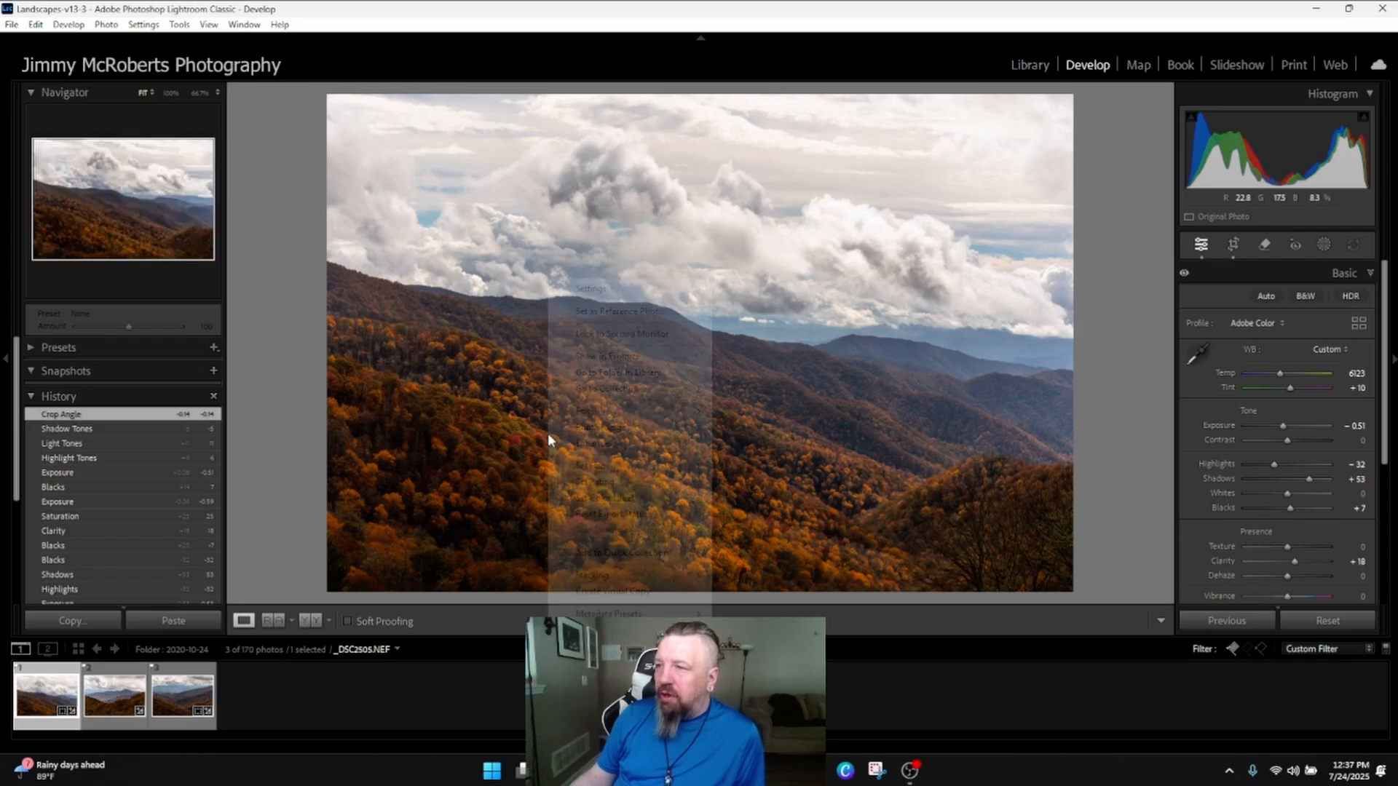
pyautogui.moveTo(668, 412)
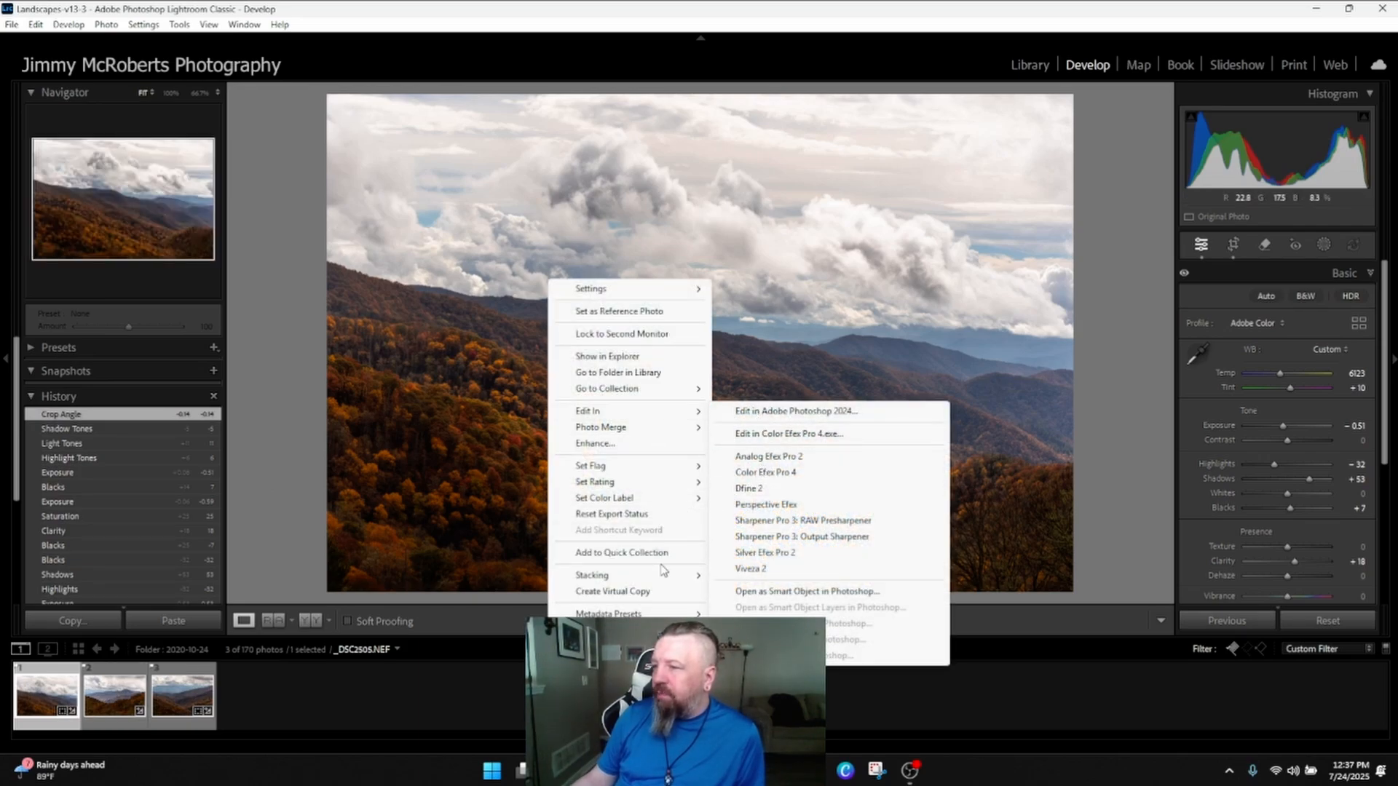
pyautogui.click(754, 411)
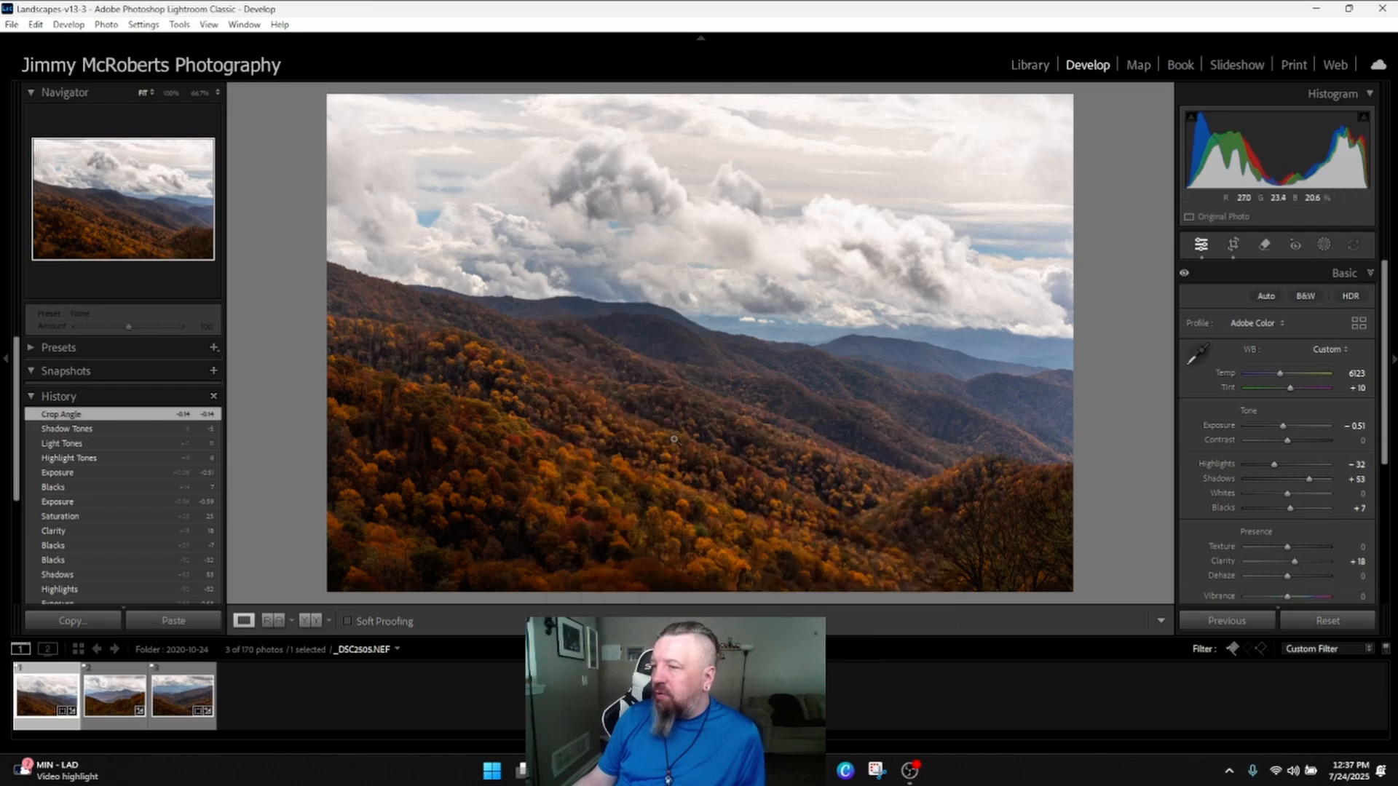
# - Send the second photo, _DSC2511.NEF, to Adobe Photoshop 2024 for editing
pyautogui.click(115, 724)
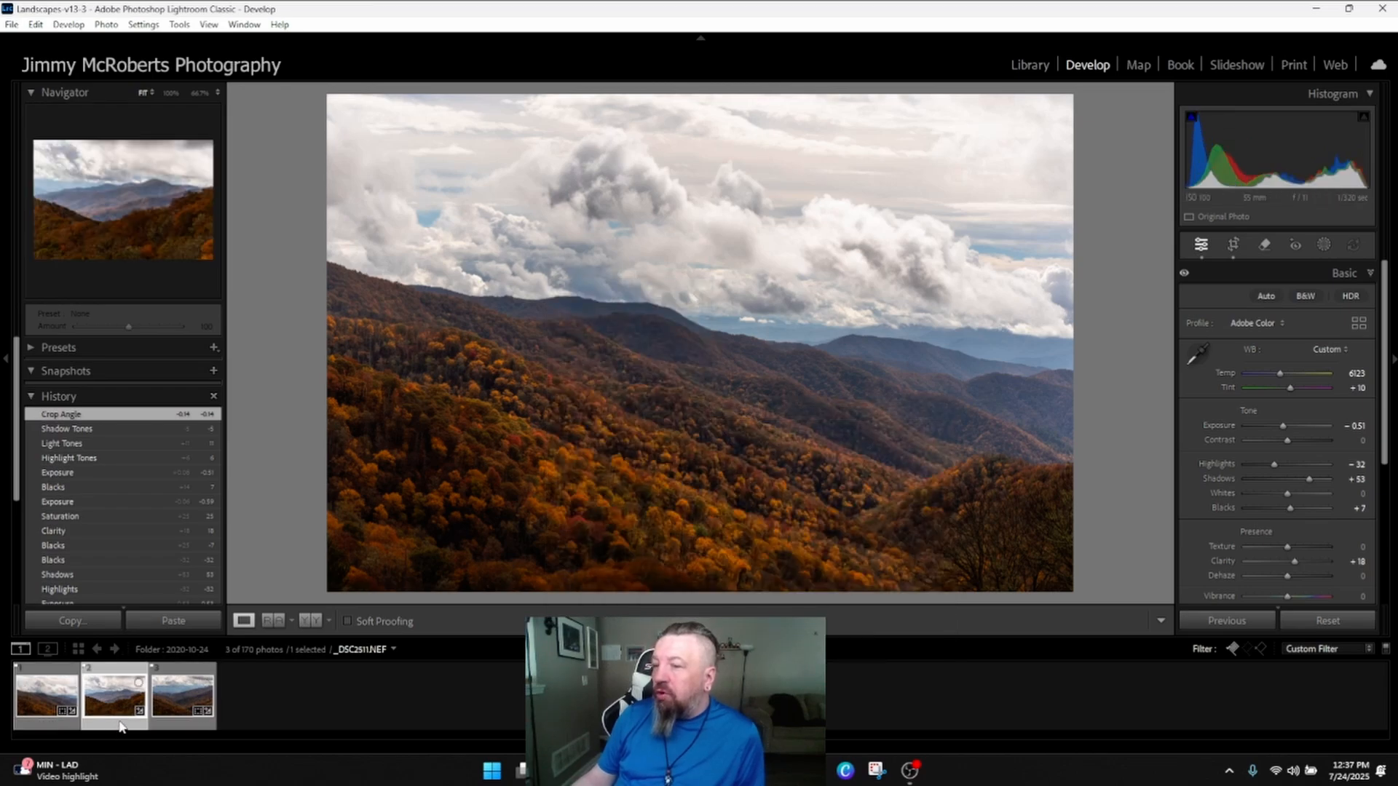
pyautogui.rightClick(623, 407)
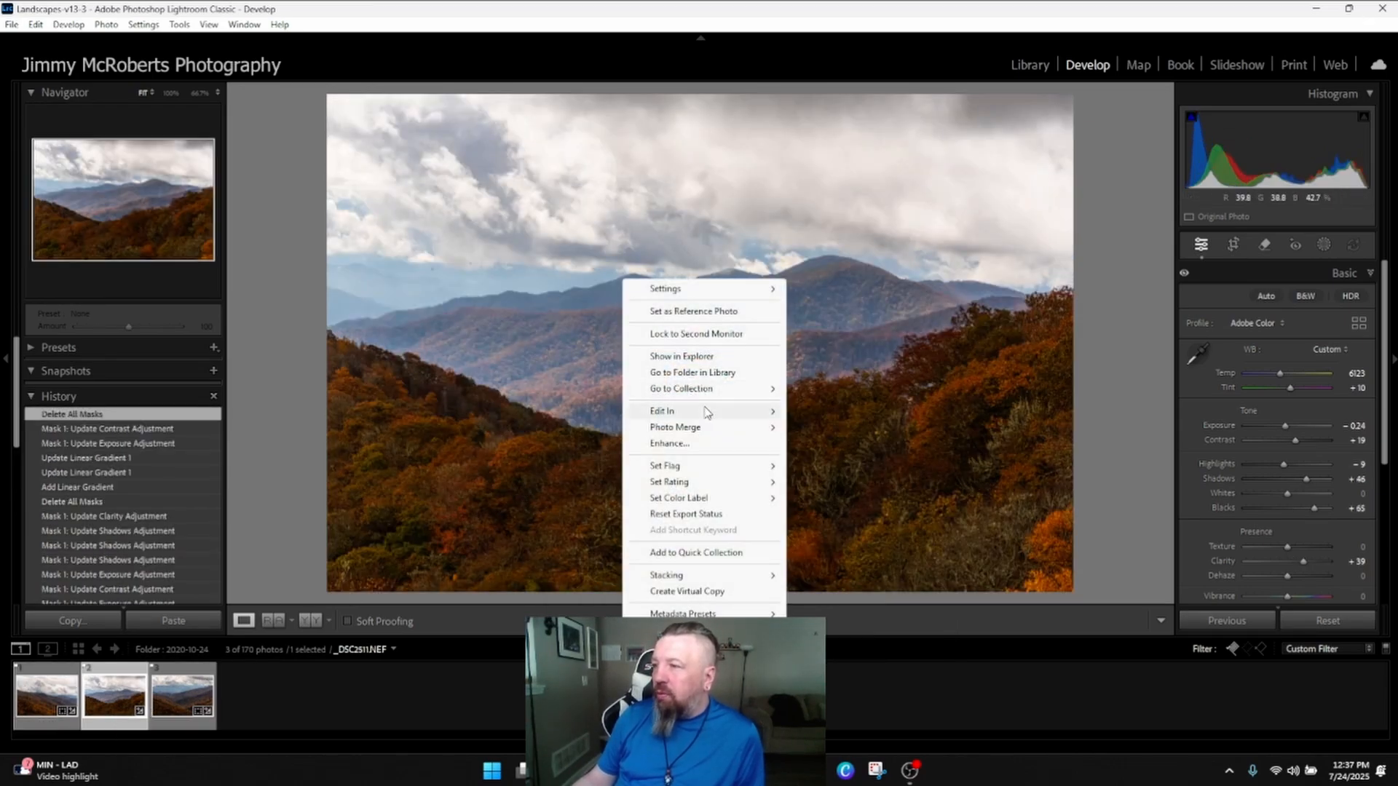
pyautogui.moveTo(707, 412)
pyautogui.click(822, 412)
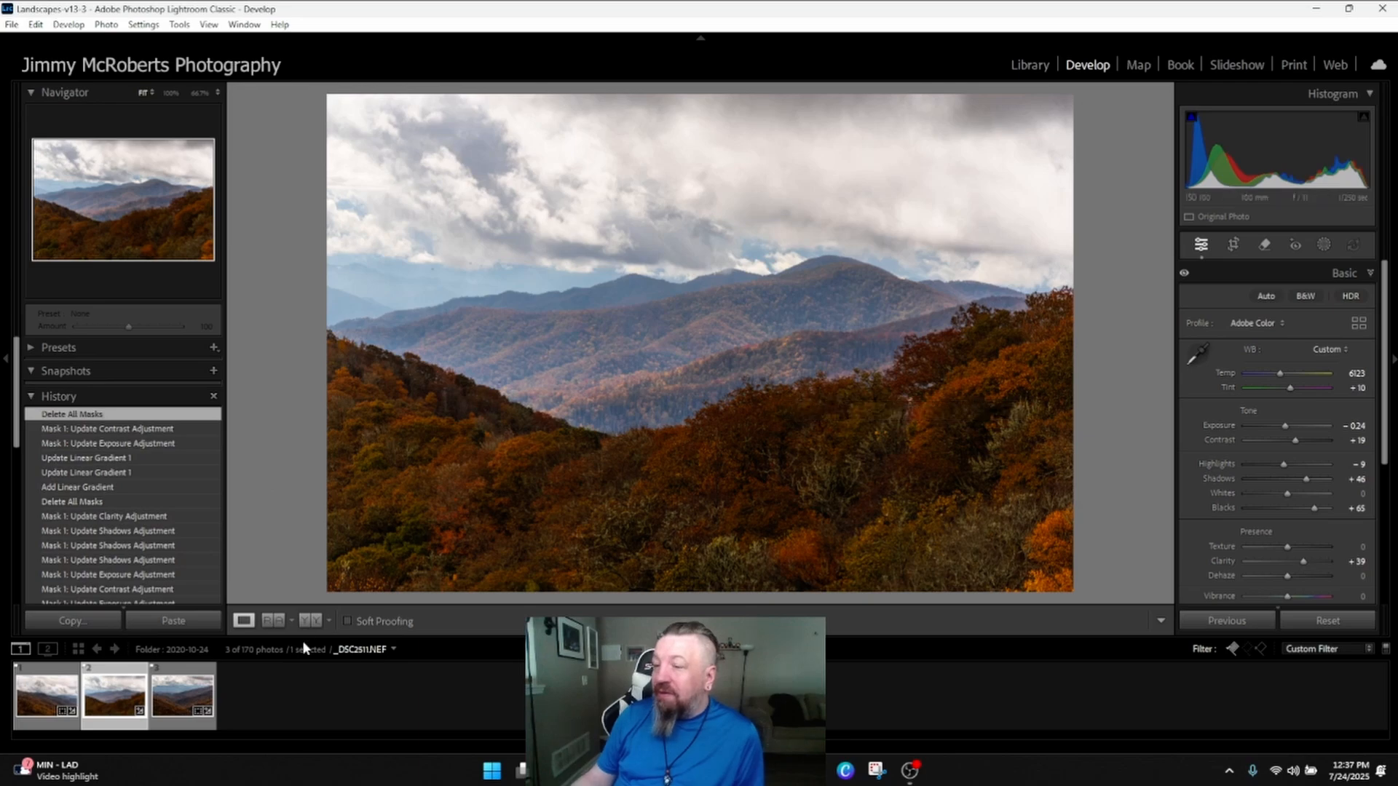
# - Send the third photo, _DSC2519.NEF, to Adobe Photoshop 2024 for editing
pyautogui.click(182, 721)
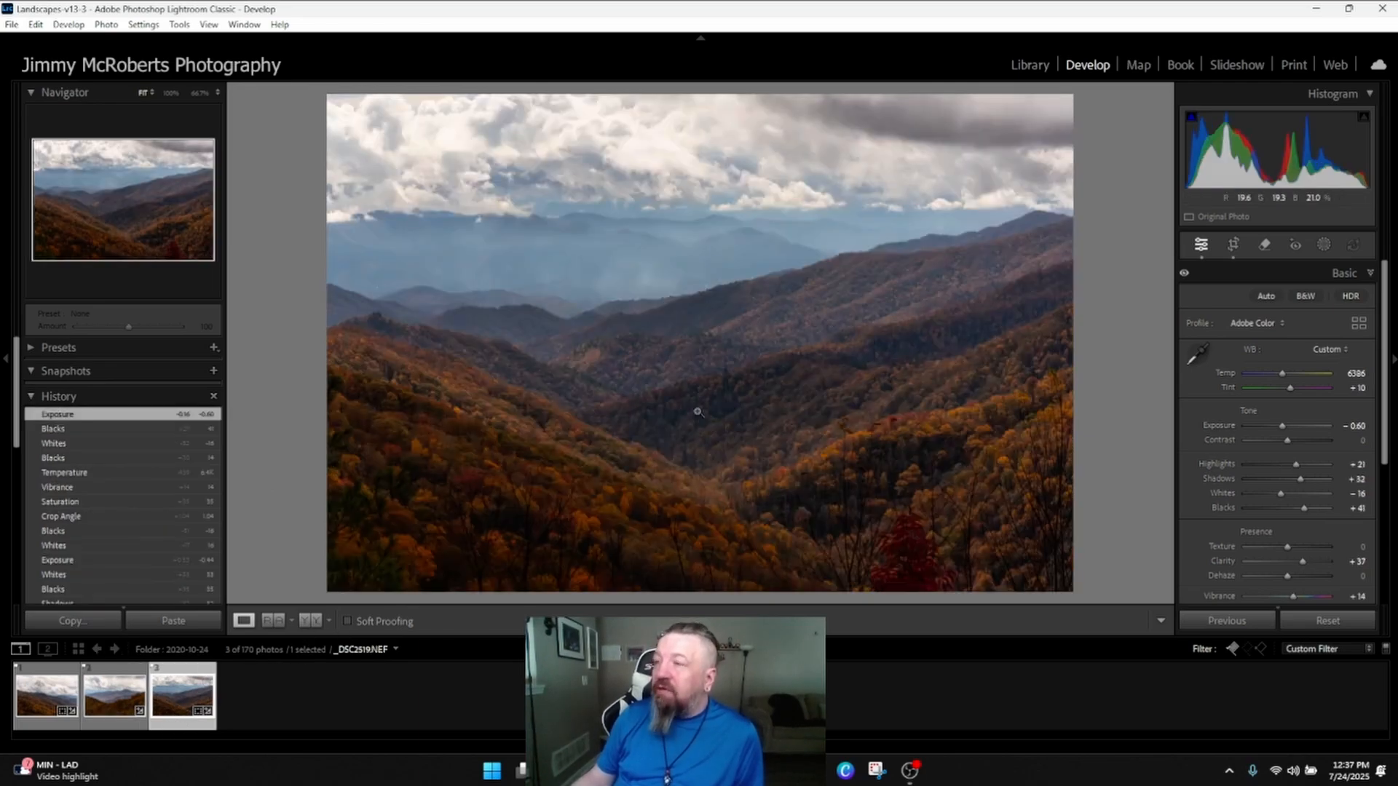
pyautogui.rightClick(719, 378)
pyautogui.moveTo(808, 412)
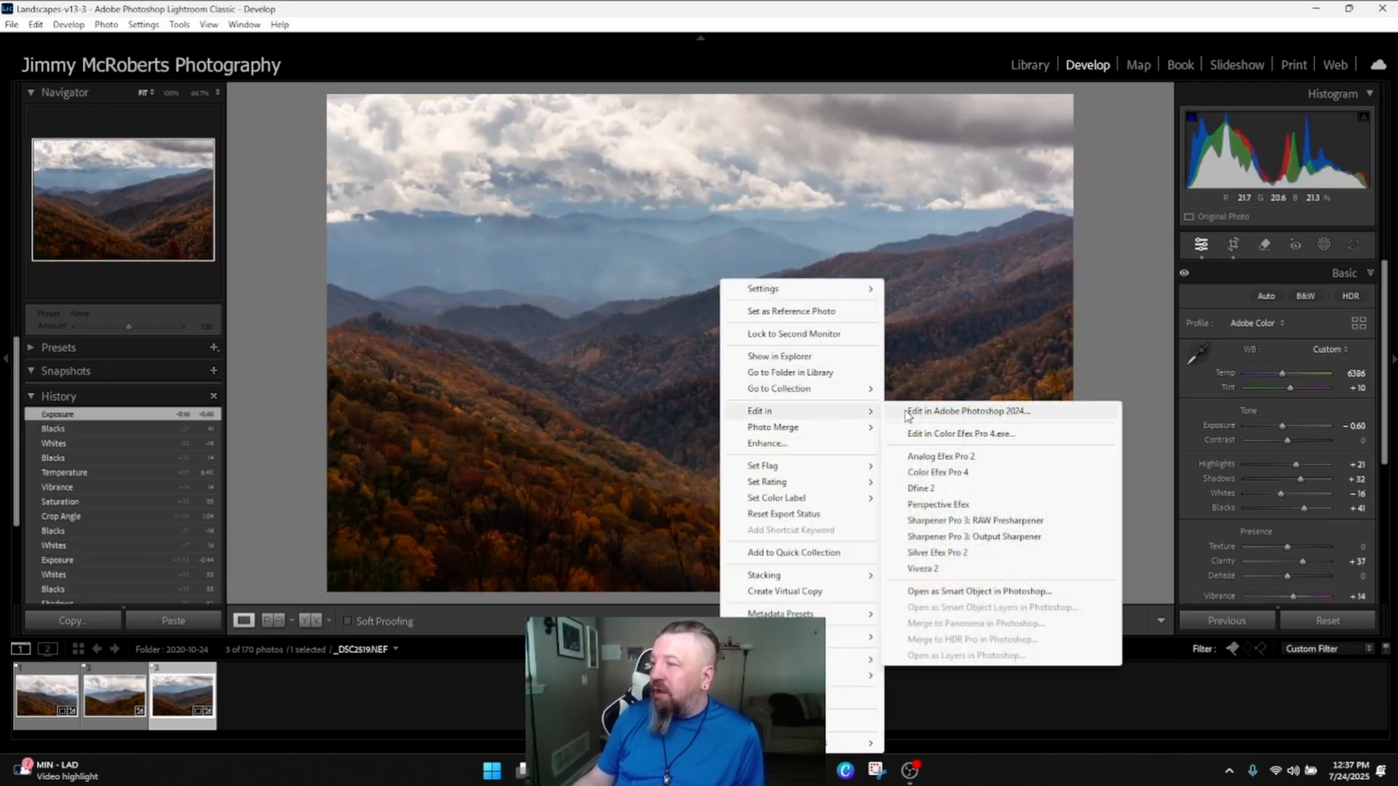
pyautogui.click(905, 412)
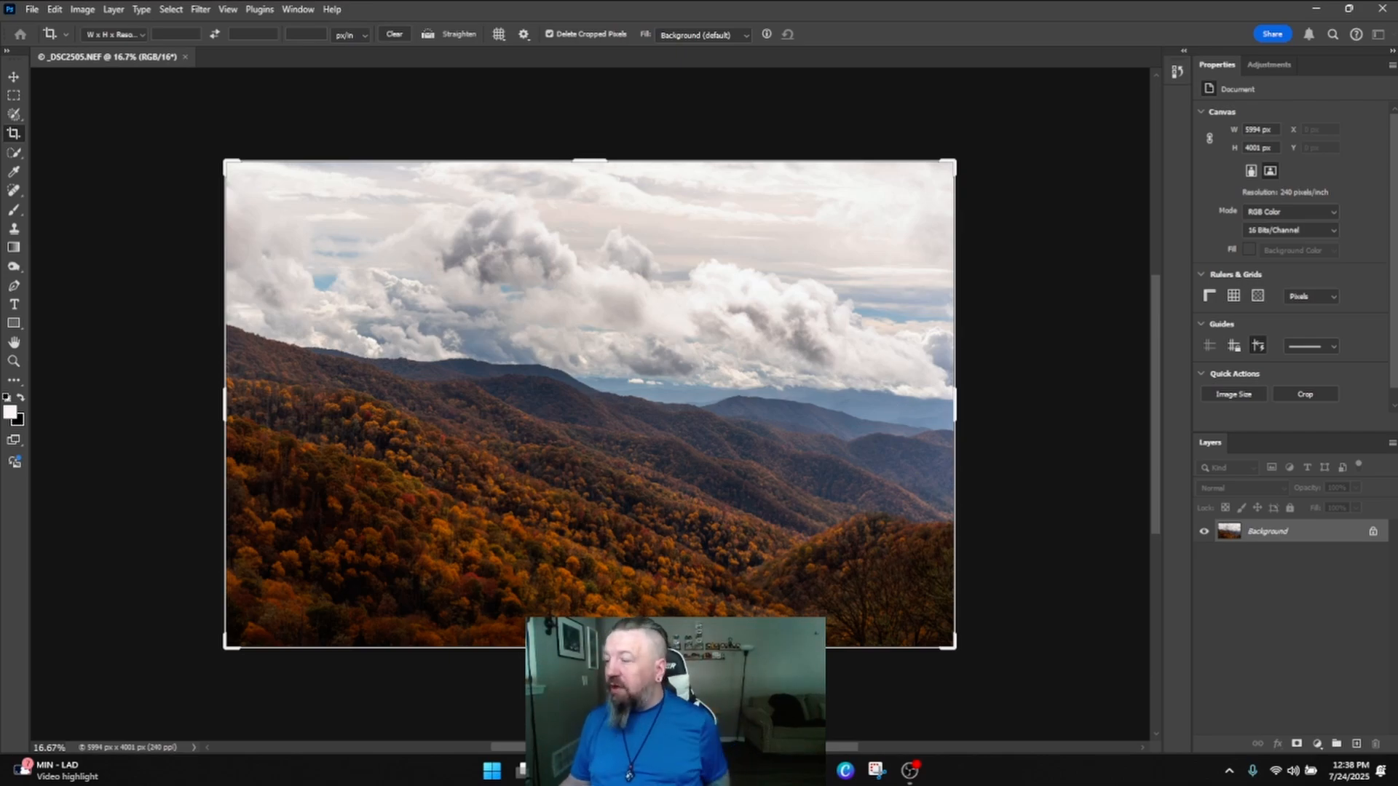
pyautogui.moveTo(781, 770)
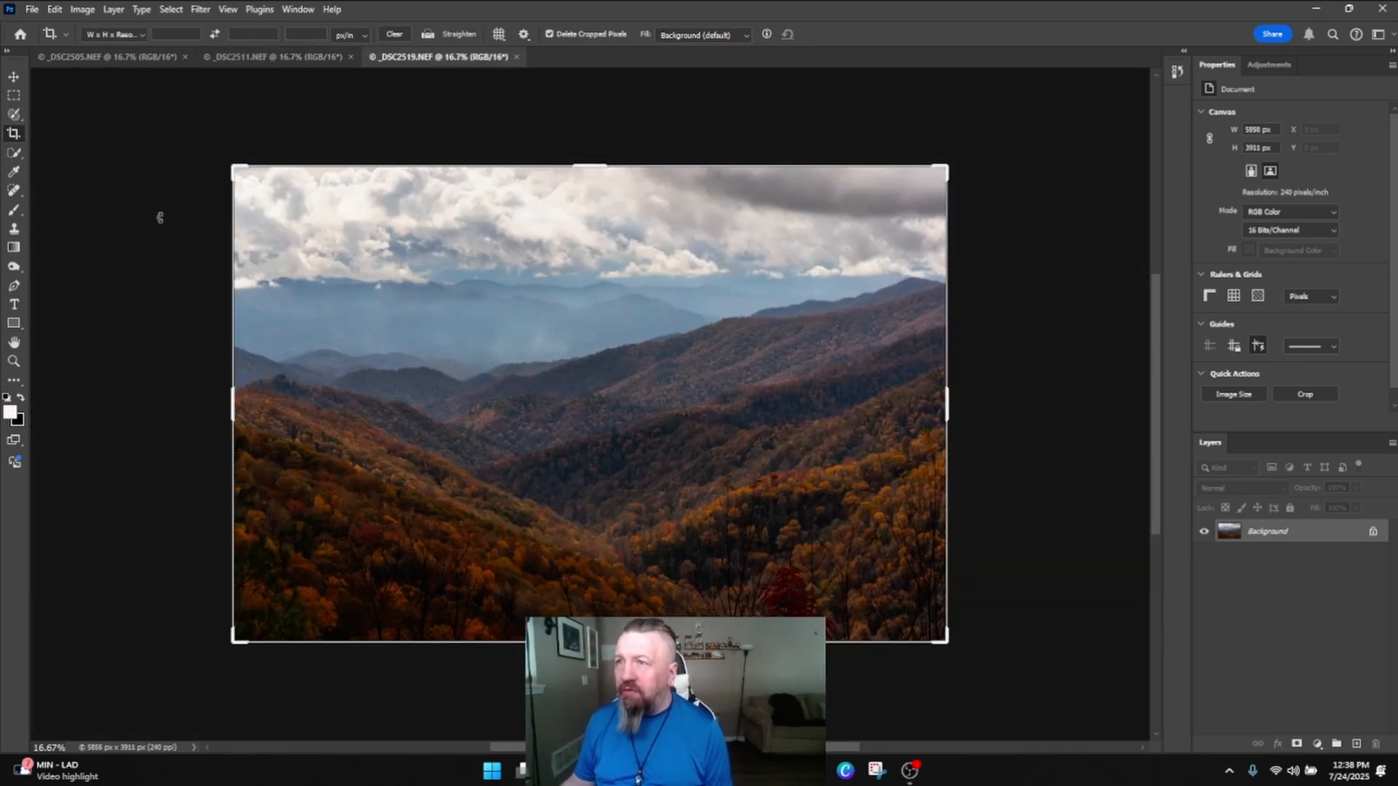
# - Leave the Crop tool for the Move tool and open _DSC2505.NEF in the Nik Collection filter Color Efex Pro 4
pyautogui.press('v')
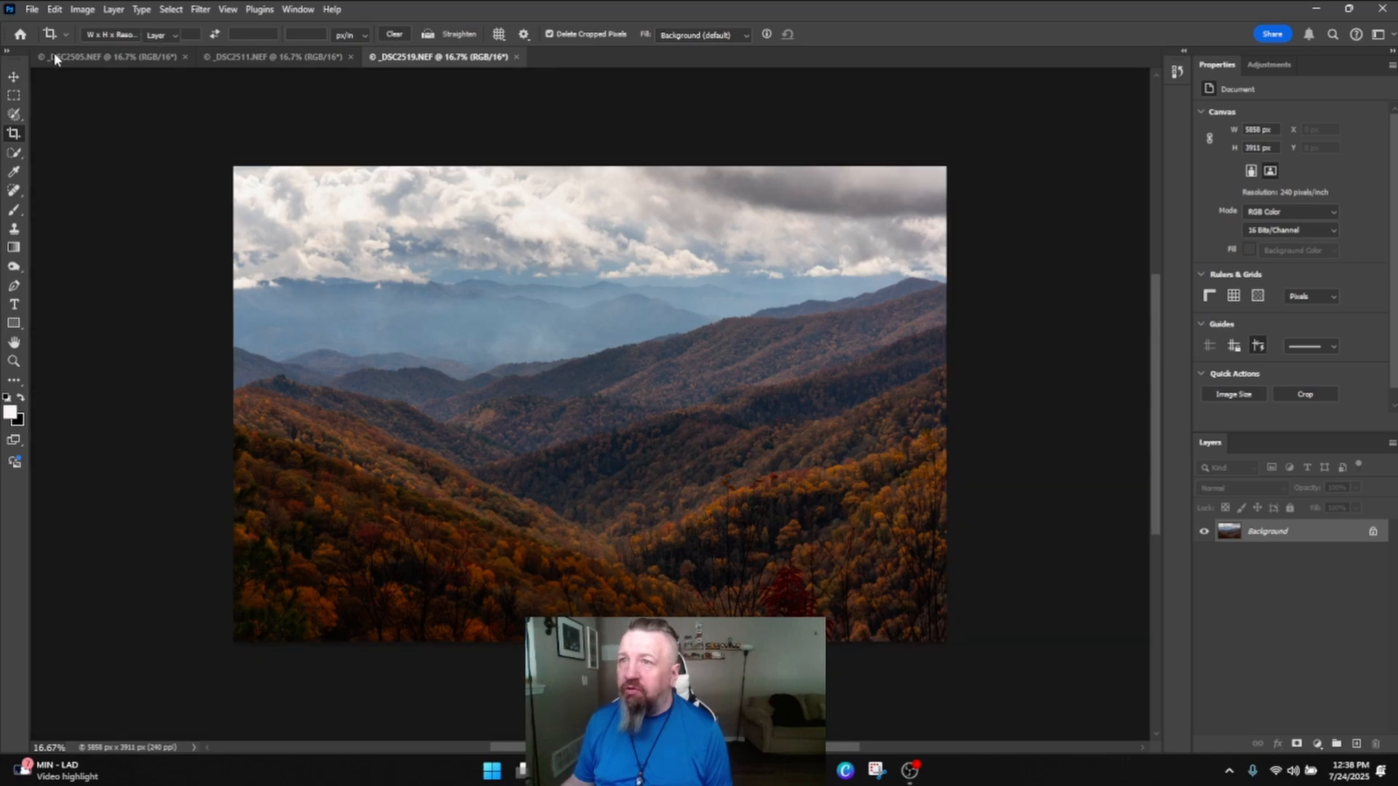
pyautogui.click(61, 58)
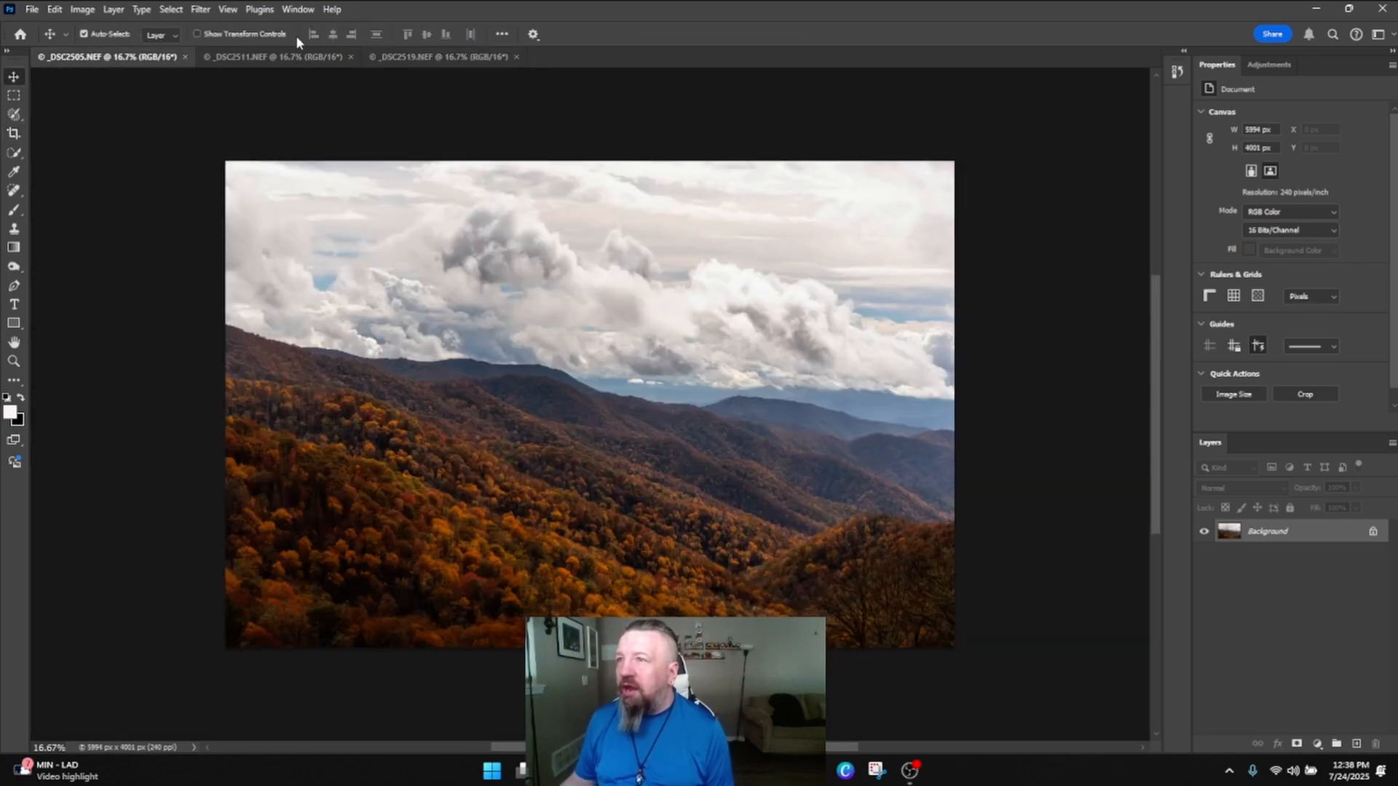
pyautogui.click(201, 10)
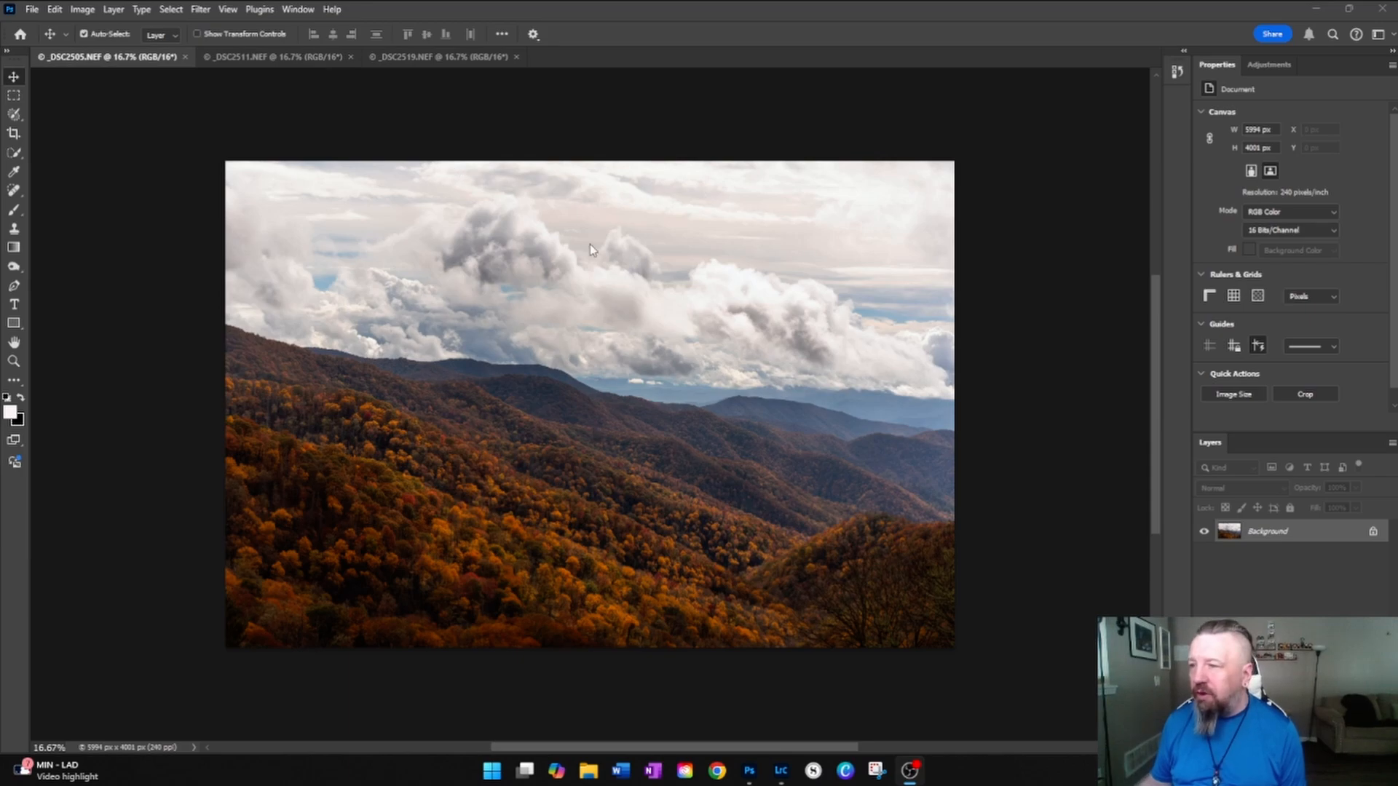
pyautogui.click(197, 10)
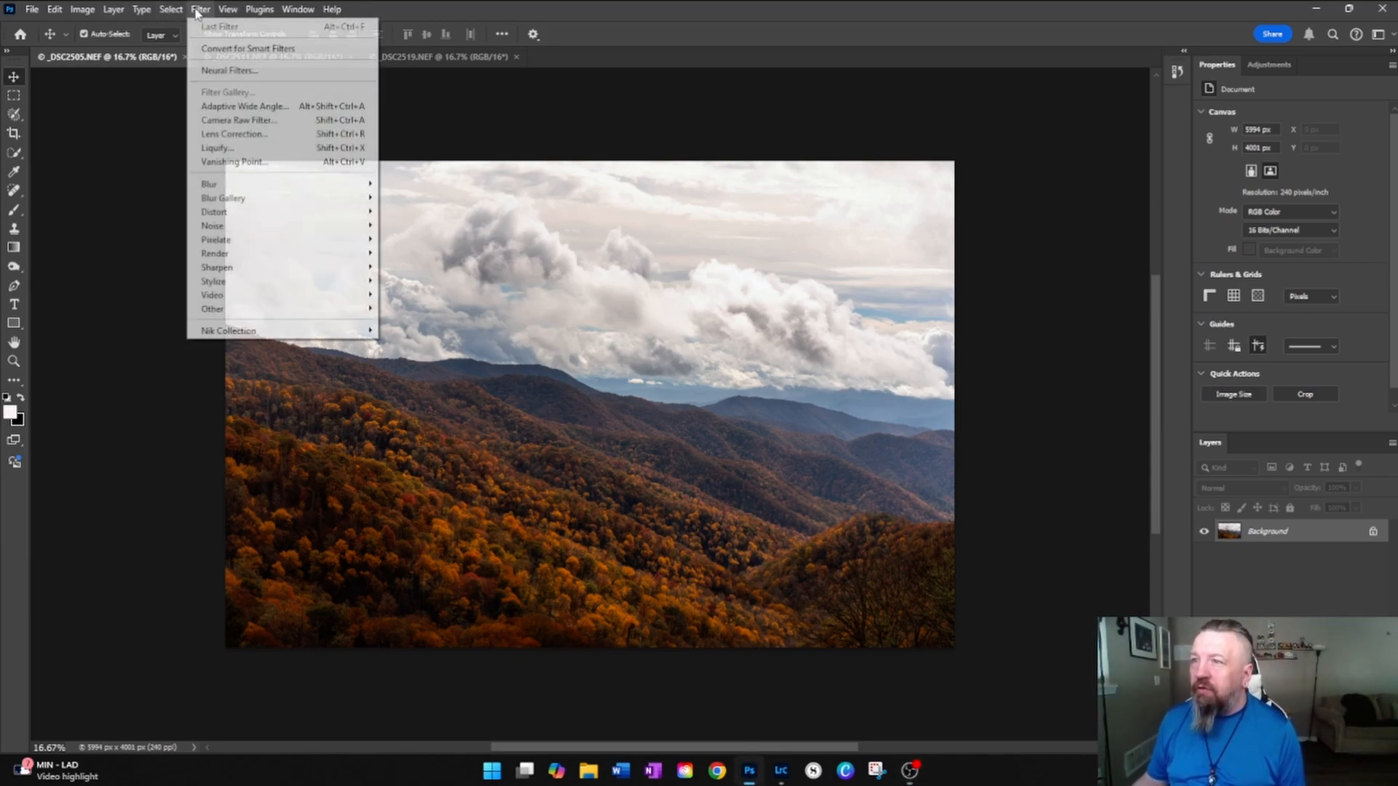
pyautogui.moveTo(297, 332)
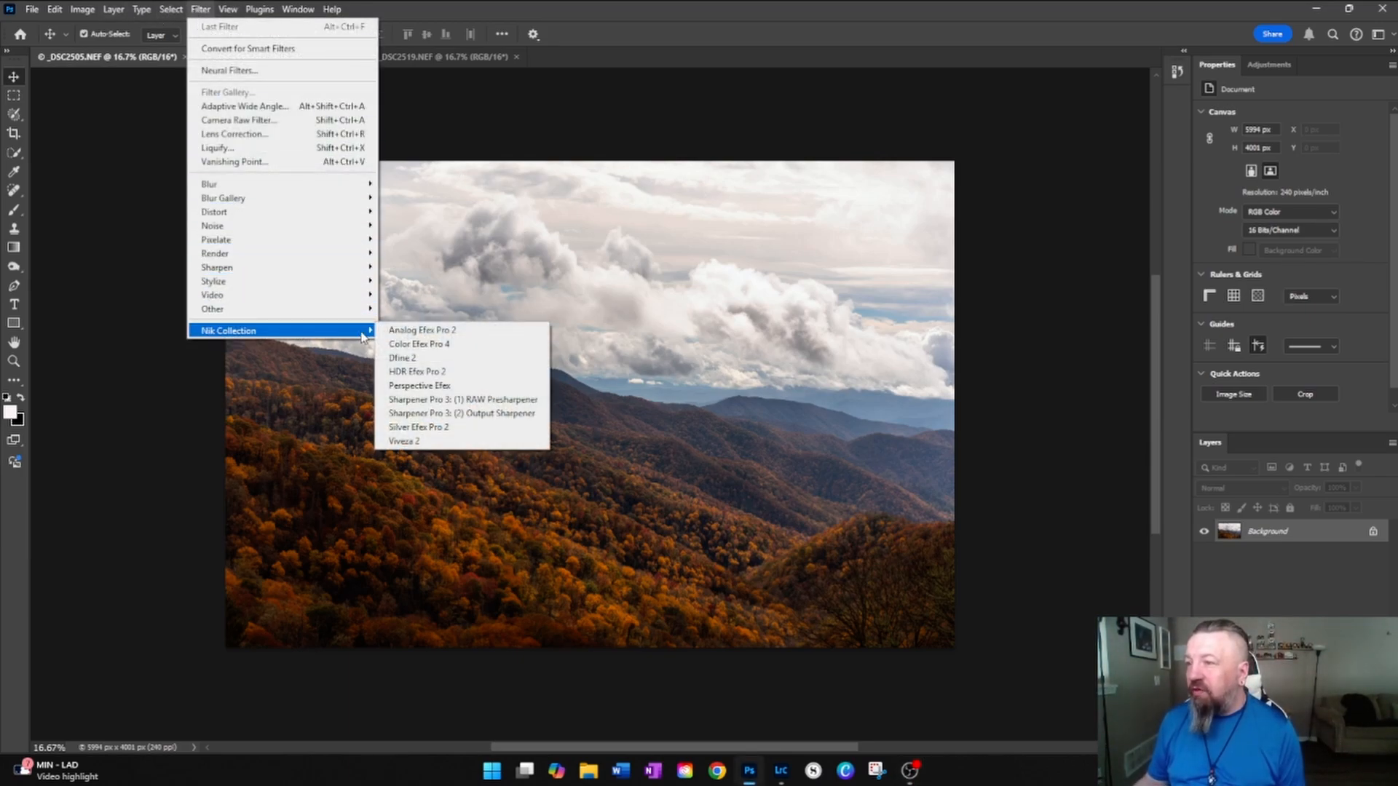
pyautogui.click(436, 330)
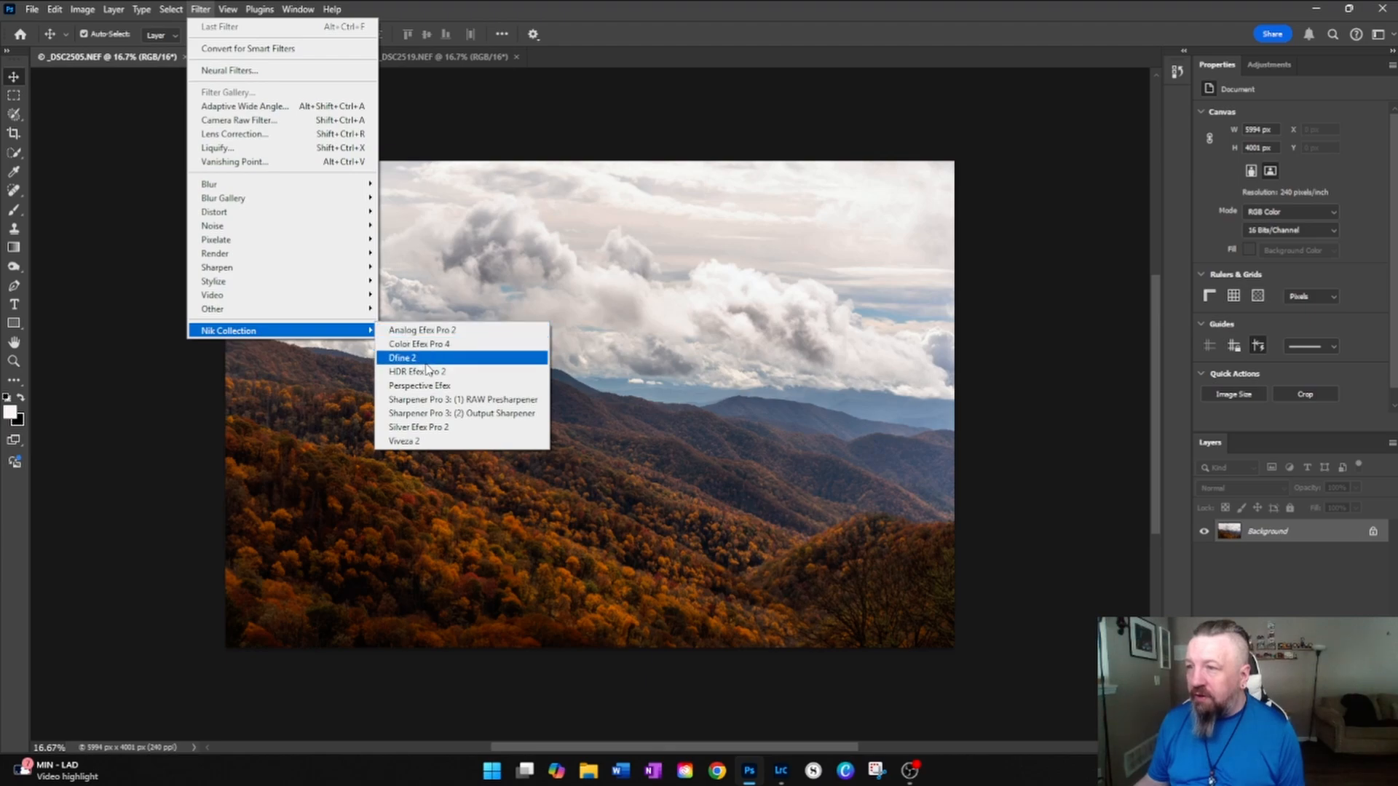
pyautogui.click(434, 346)
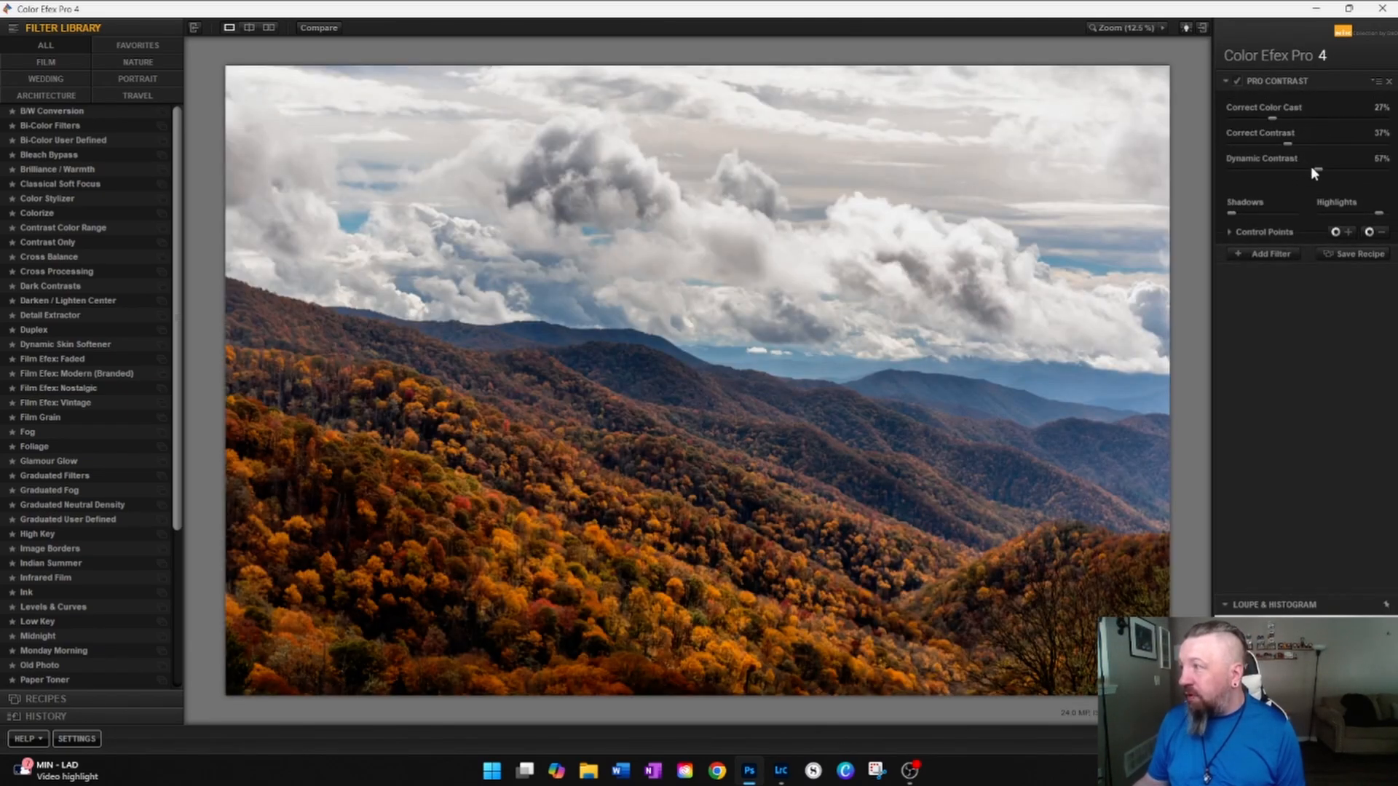
# - Set the Pro Contrast filter's Dynamic Contrast to 0%, Correct Color Cast to 100% and Correct Contrast to 11%
pyautogui.moveTo(1304, 168); pyautogui.dragTo(1226, 164)
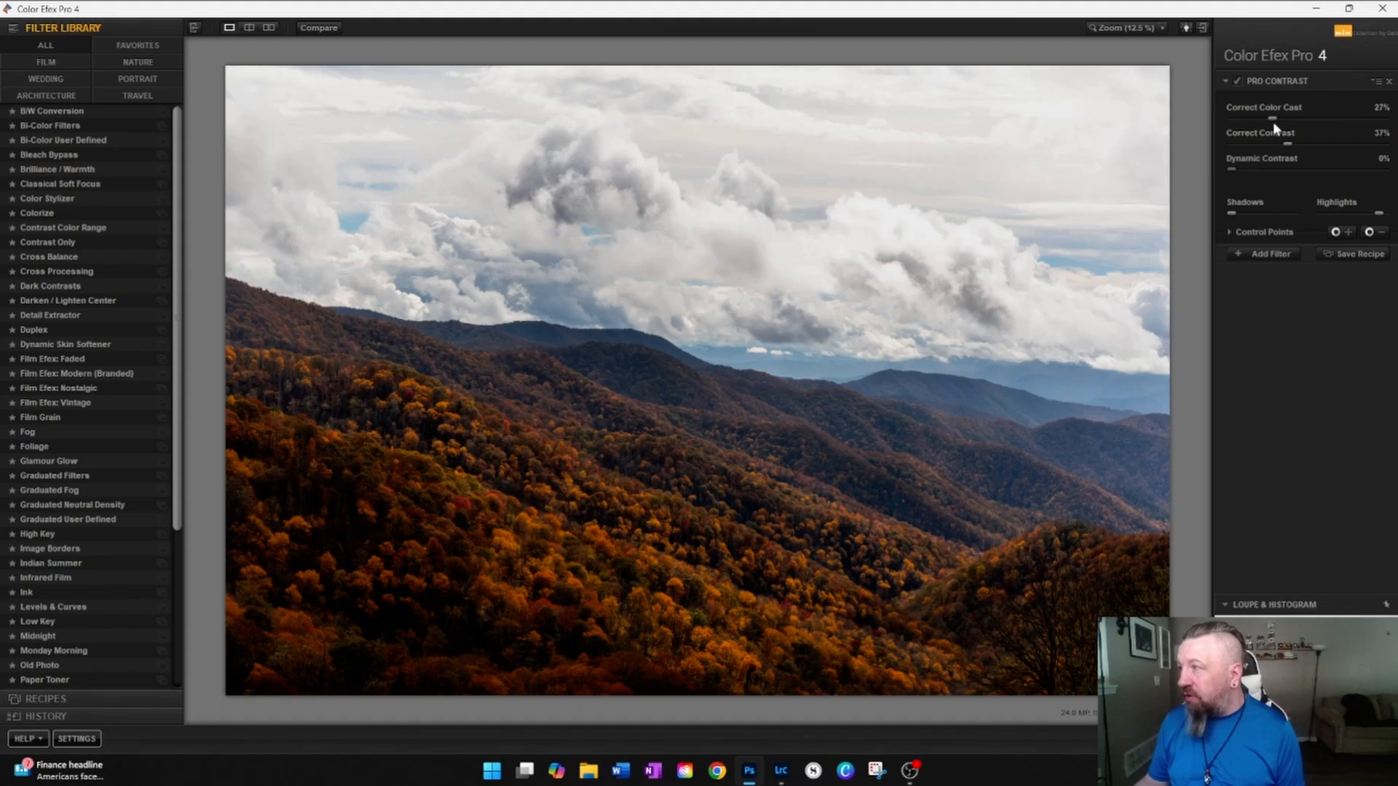
pyautogui.moveTo(1273, 120); pyautogui.dragTo(1221, 121)
pyautogui.click(1228, 143)
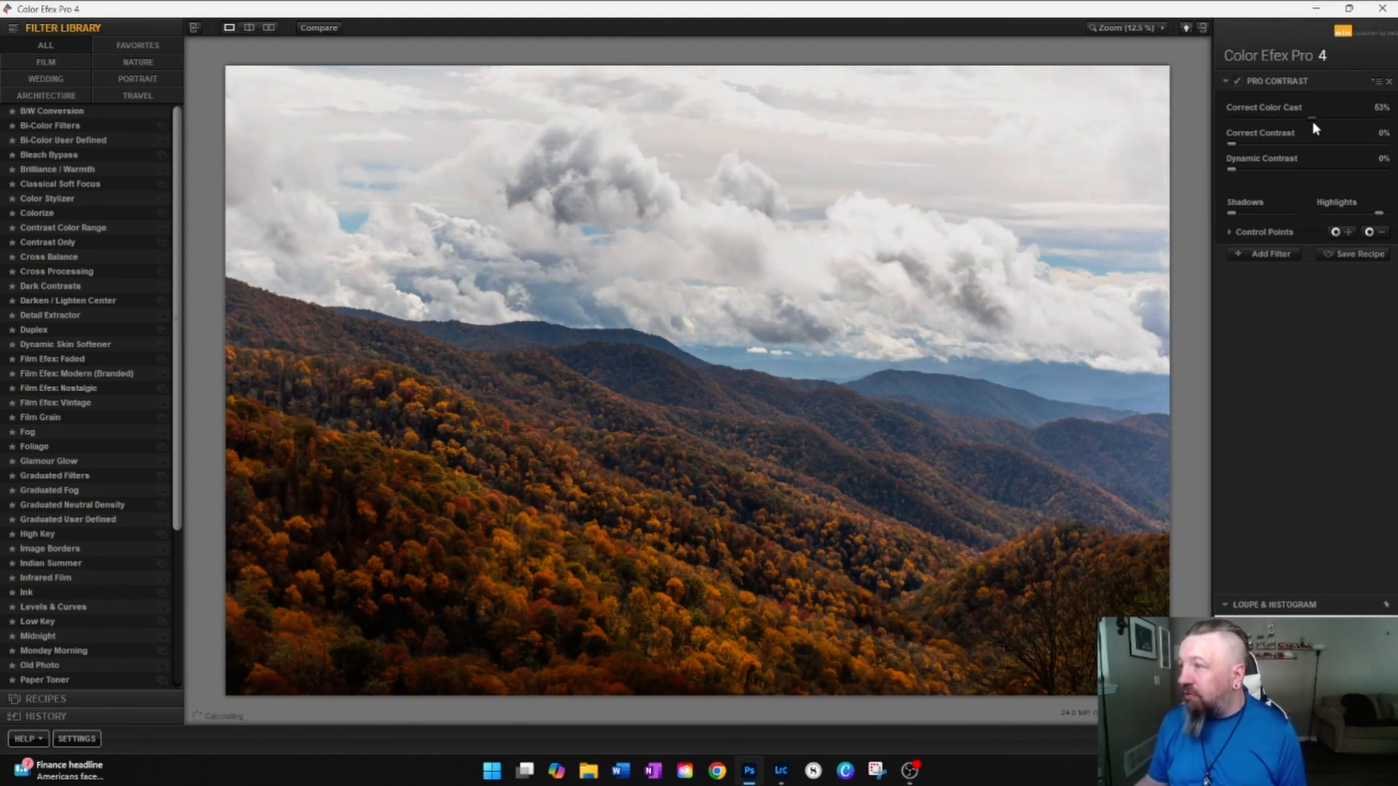
pyautogui.moveTo(1289, 117); pyautogui.dragTo(1364, 129)
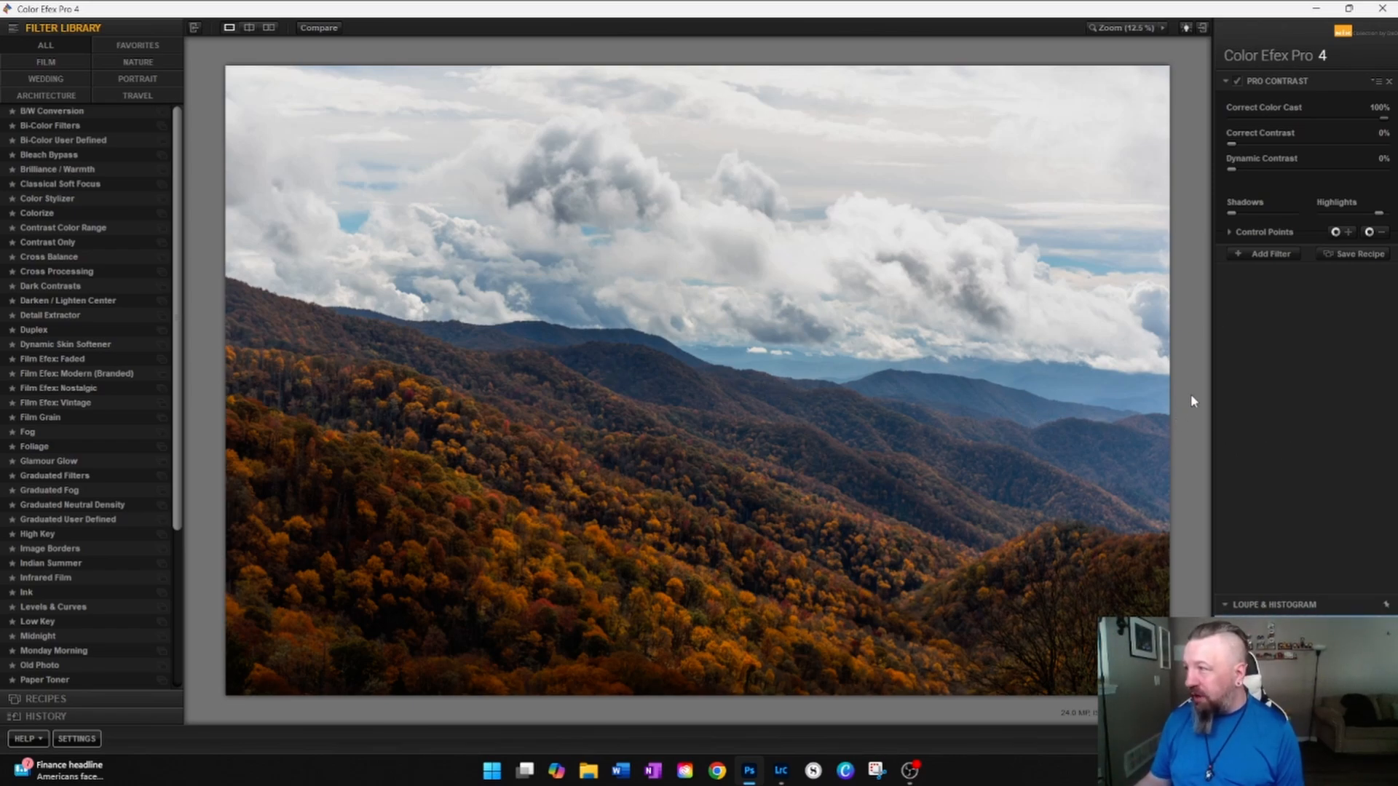
pyautogui.moveTo(1273, 144); pyautogui.dragTo(1242, 145)
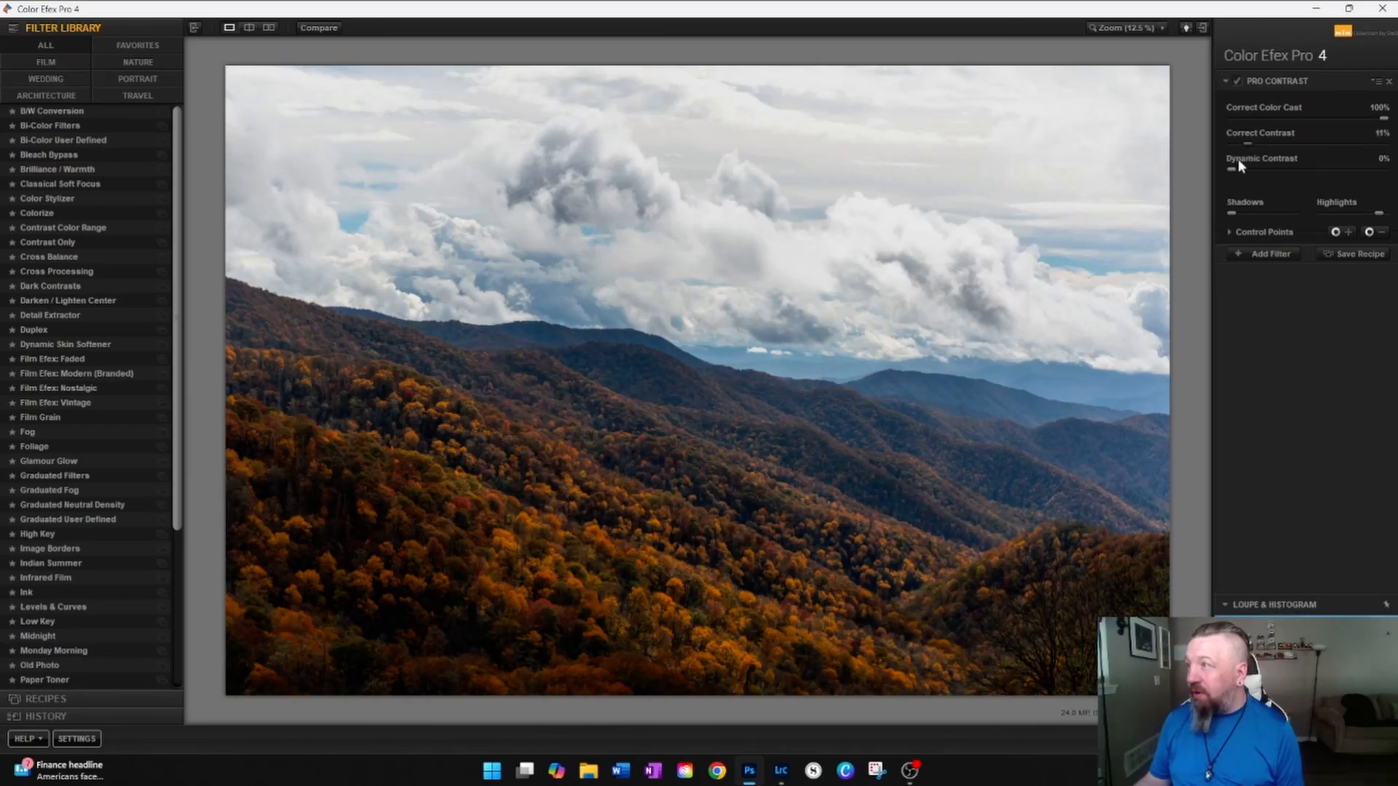
# - Set Pro Contrast's Shadows and Highlights about halfway and Dynamic Contrast to 41%, reduce Correct Color Cast, and apply the filter
pyautogui.moveTo(1230, 168)
pyautogui.mouseDown()
pyautogui.moveTo(1347, 175)
pyautogui.moveTo(1231, 180)
pyautogui.mouseUp()
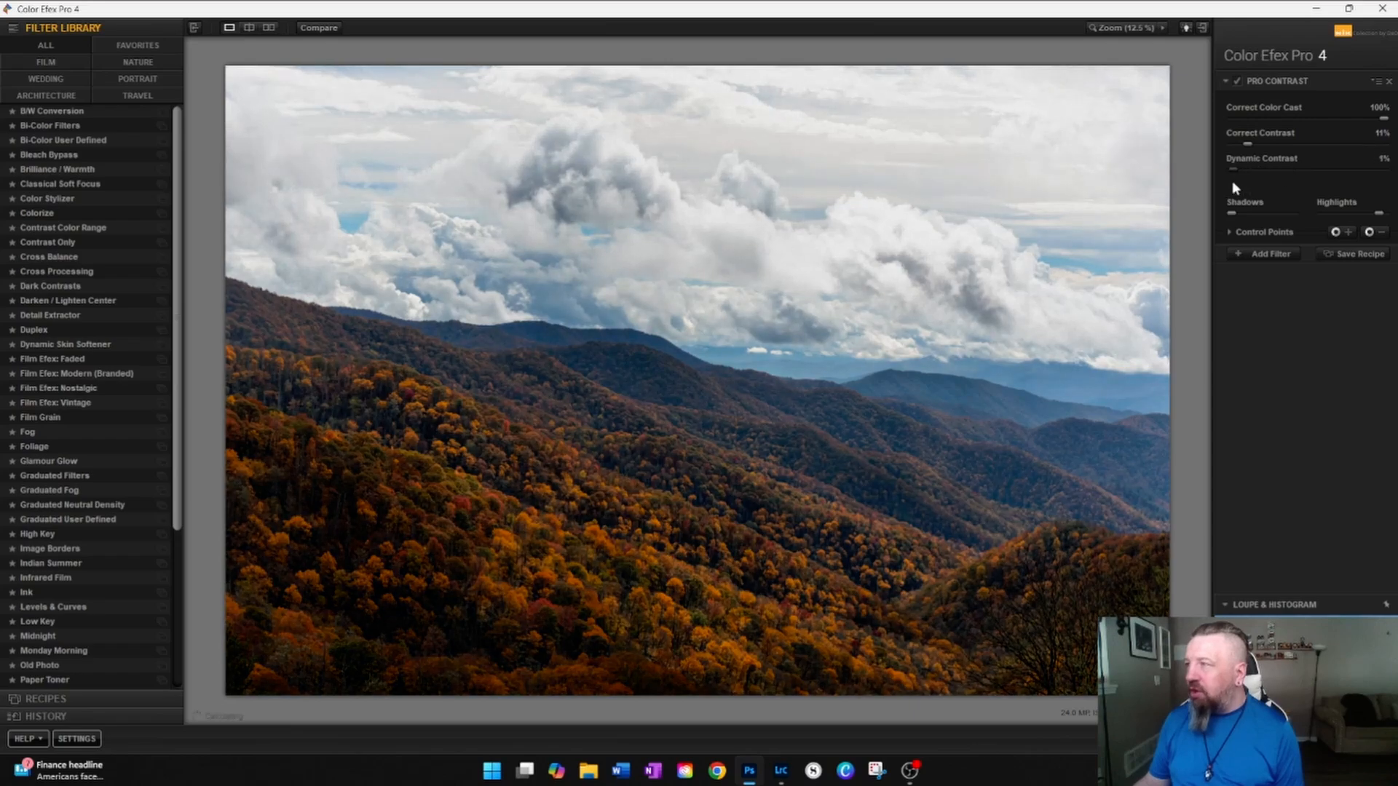
pyautogui.click(1368, 215)
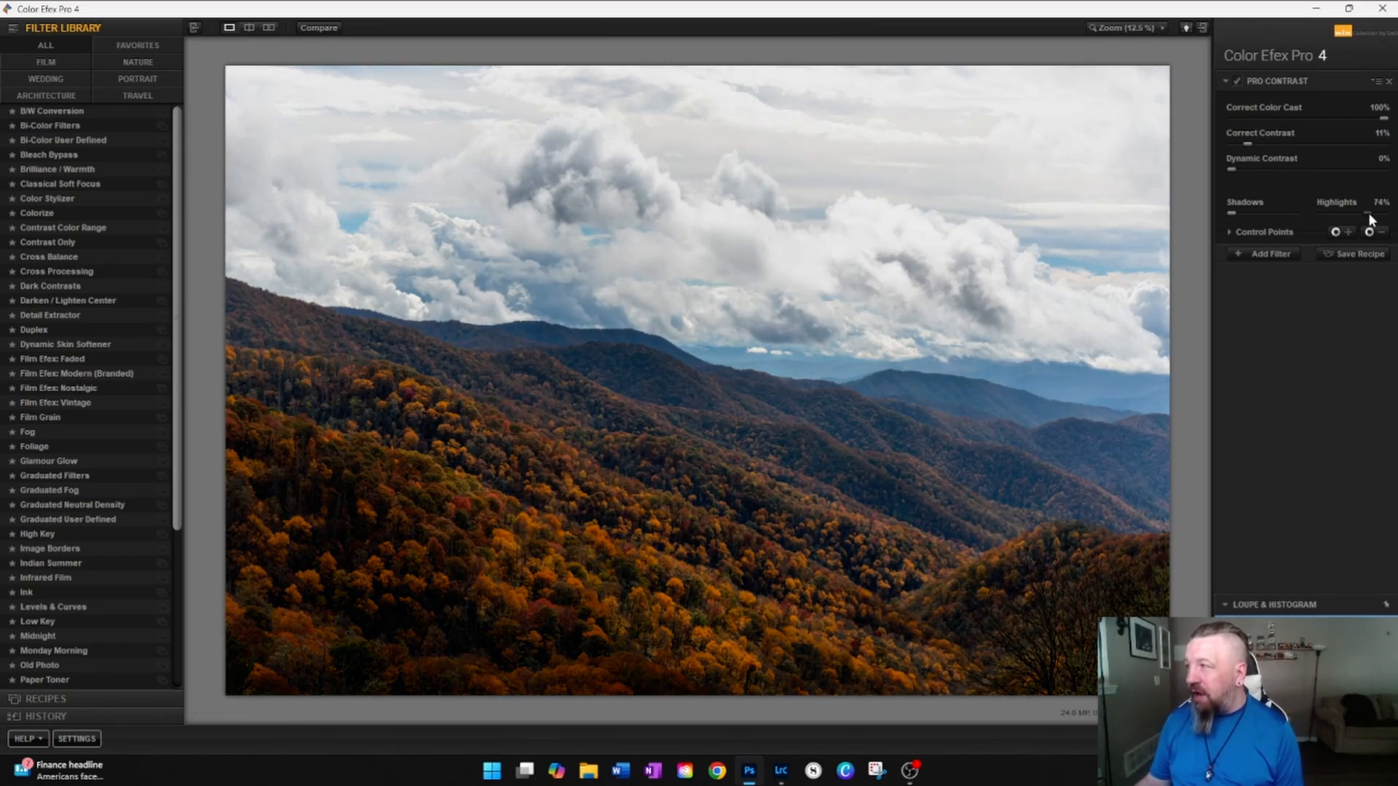
pyautogui.click(1281, 214)
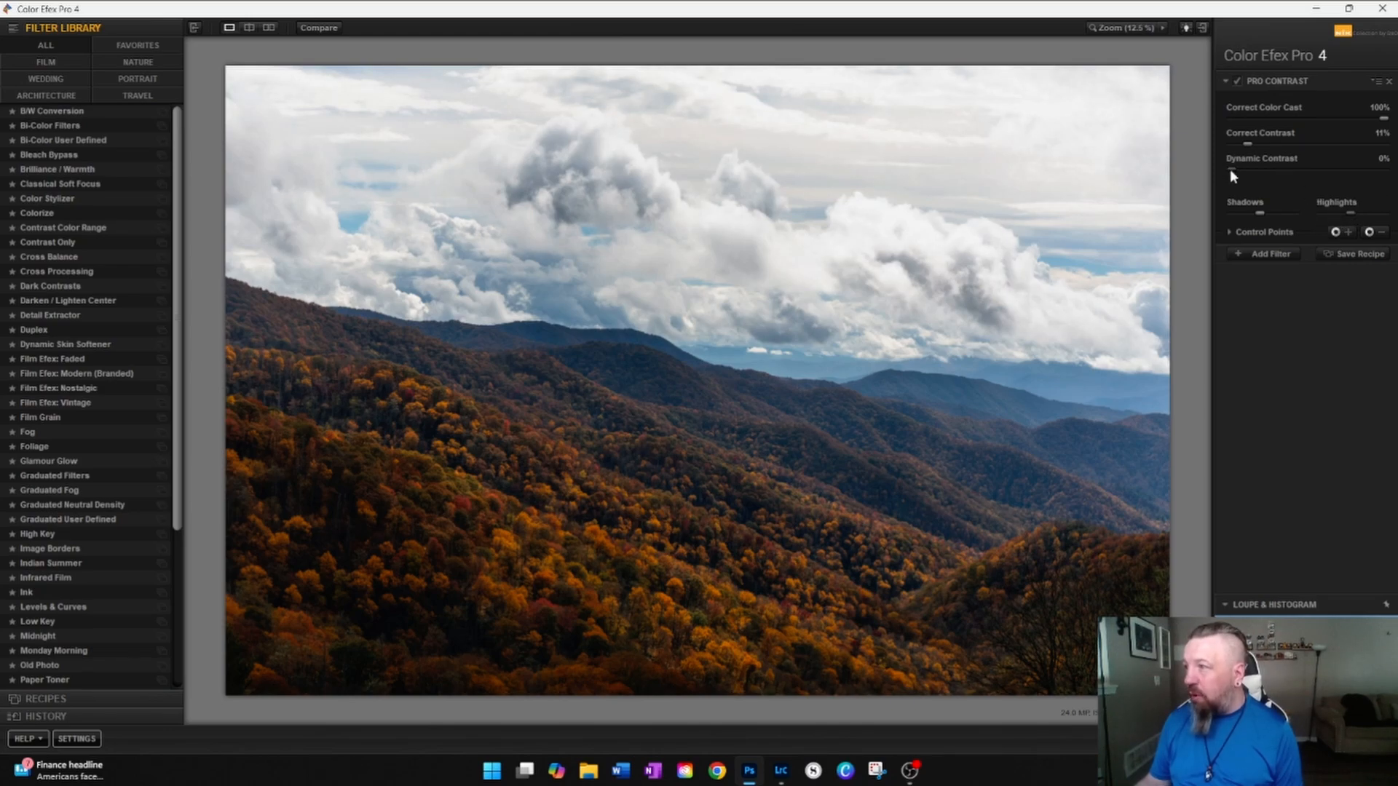
pyautogui.moveTo(1227, 169); pyautogui.dragTo(1292, 177)
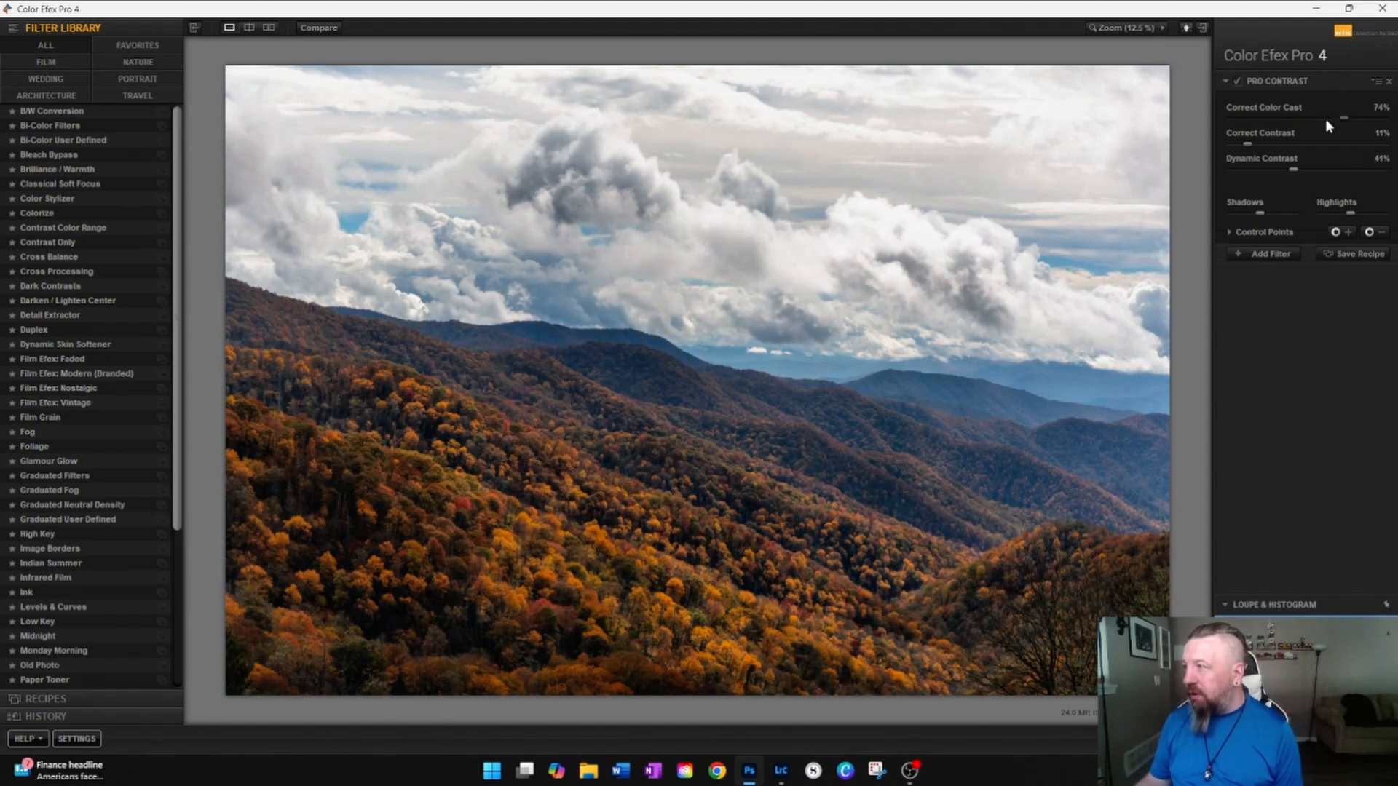
pyautogui.moveTo(1319, 120); pyautogui.dragTo(1313, 119)
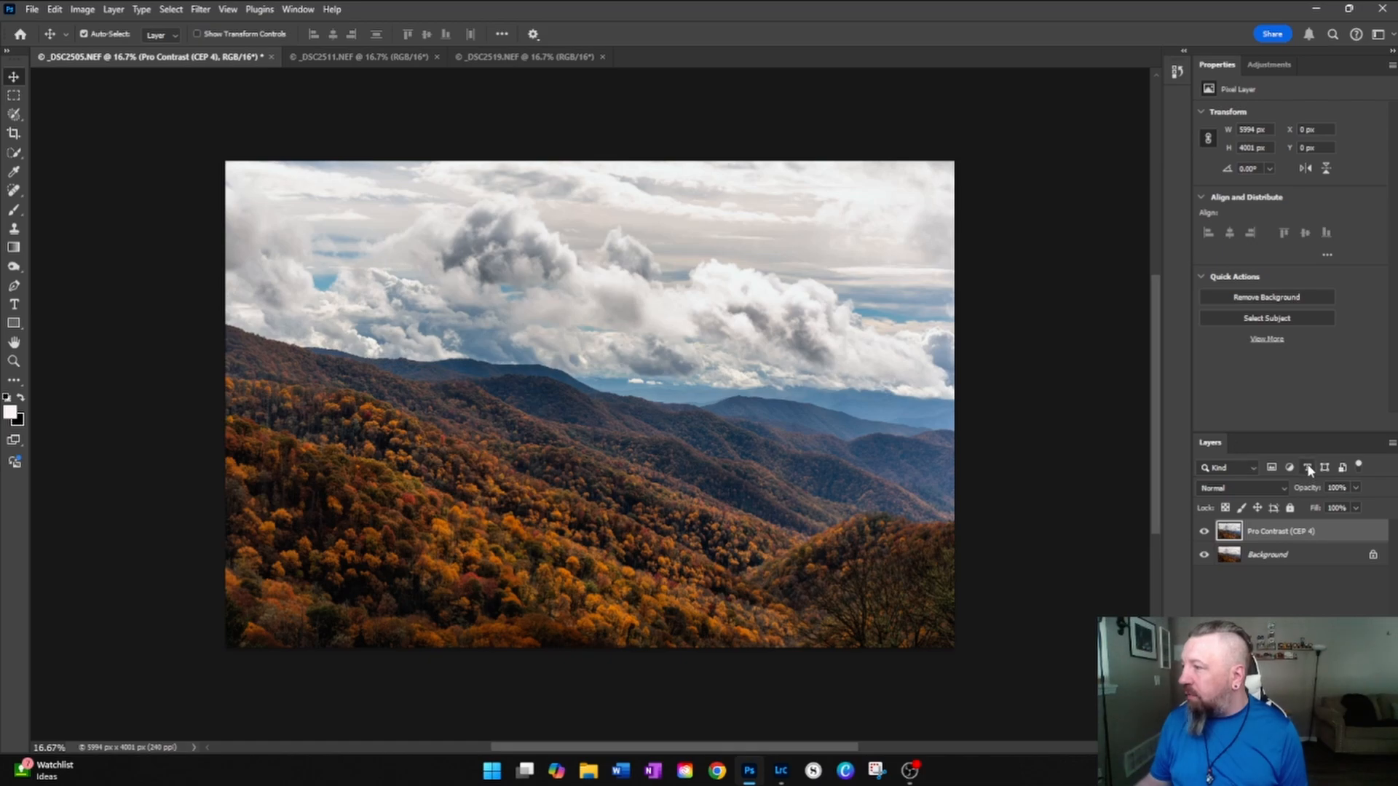
pyautogui.click(1391, 445)
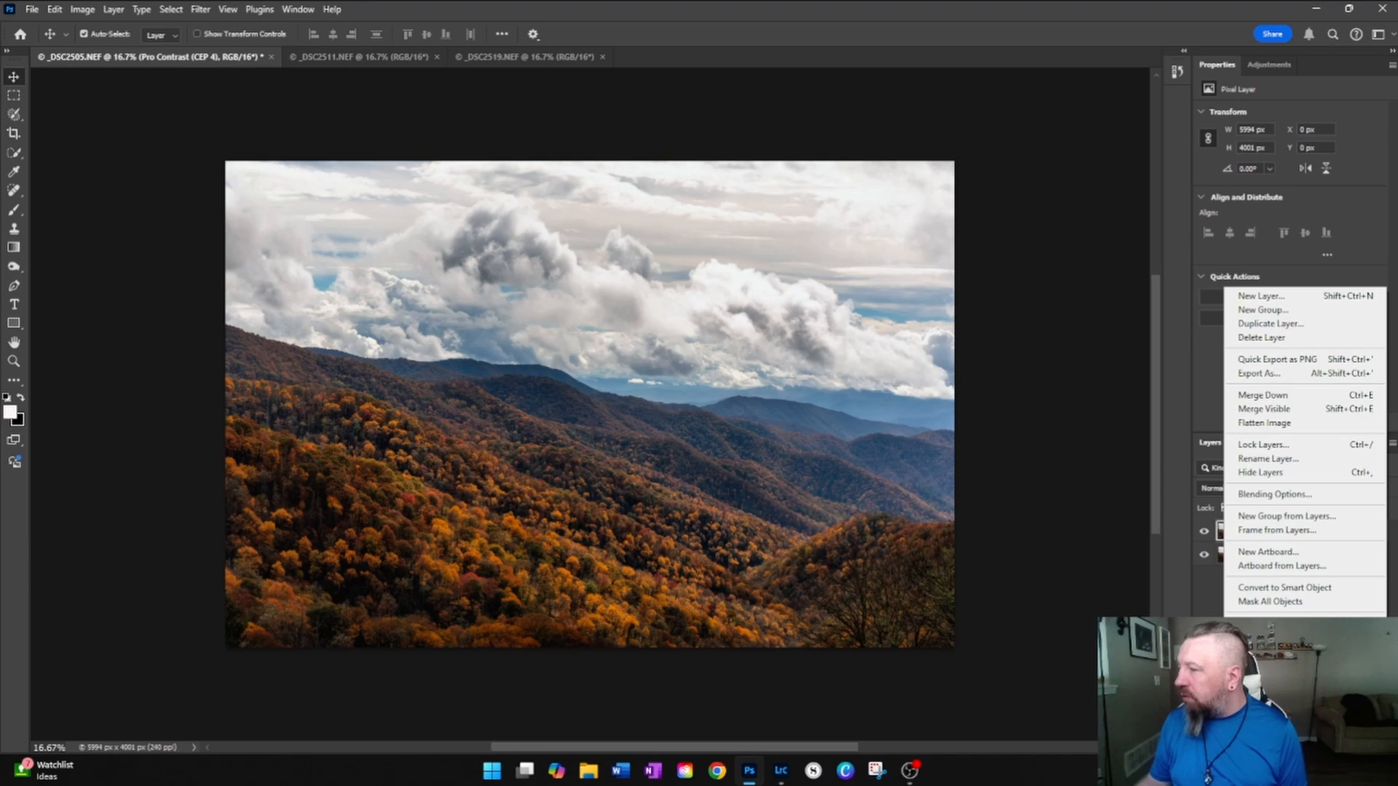
pyautogui.click(1136, 373)
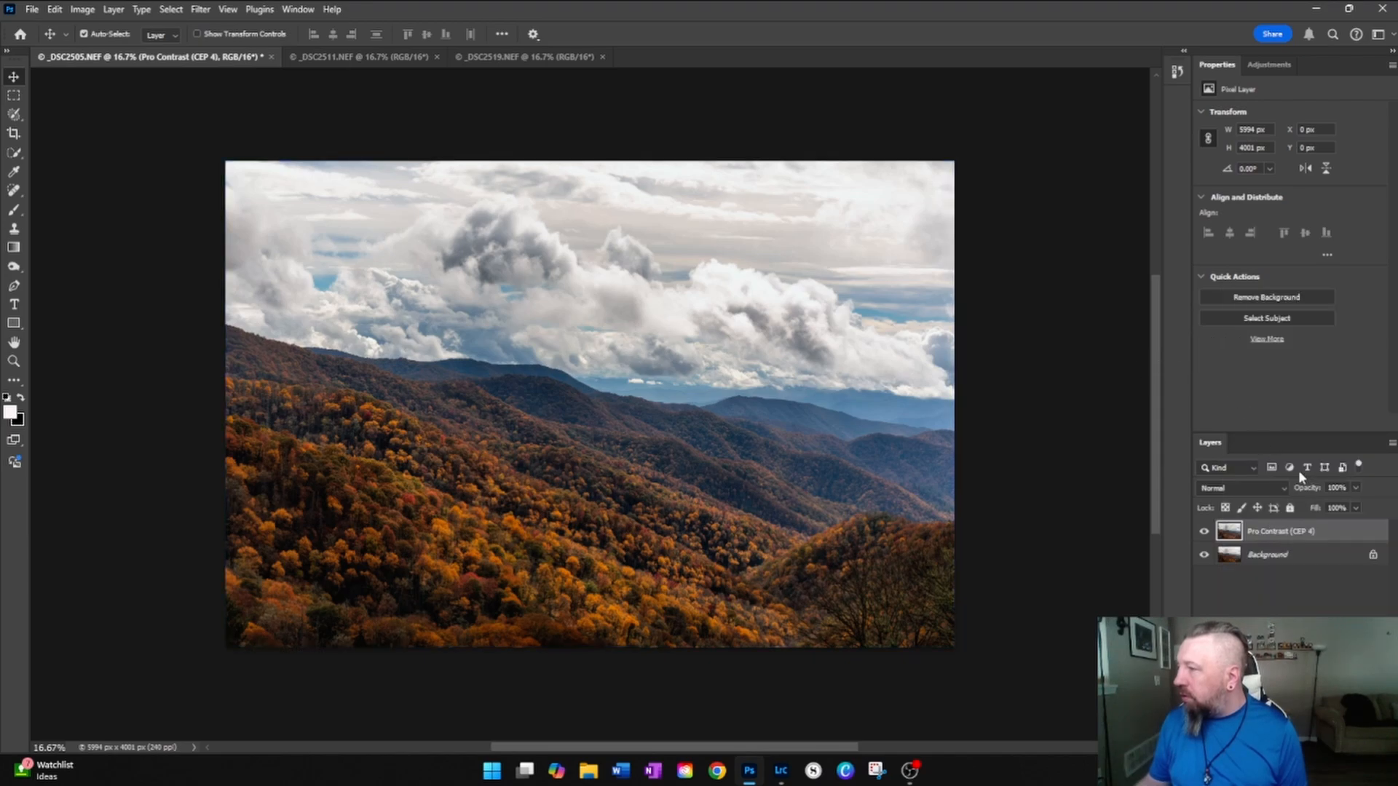
pyautogui.click(1279, 559)
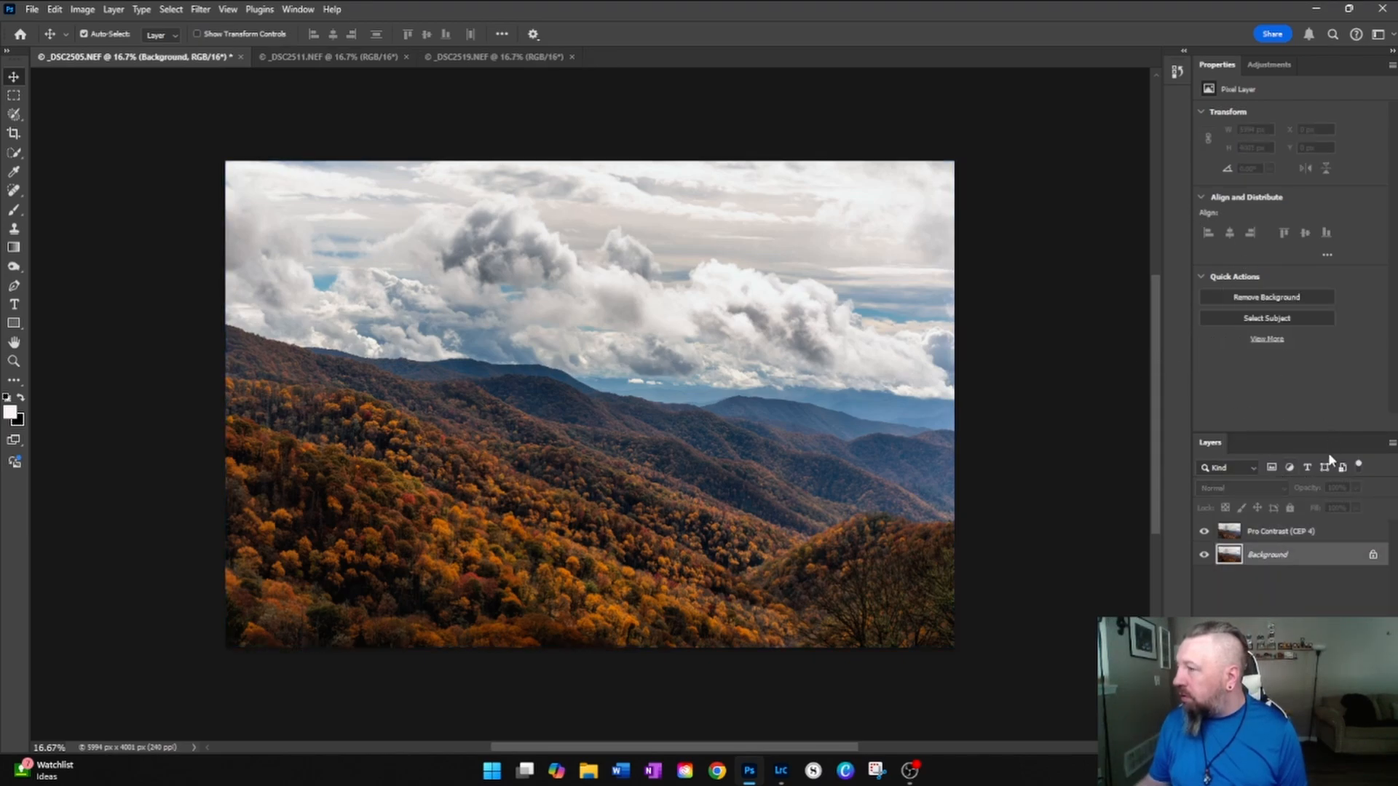
pyautogui.click(1304, 530)
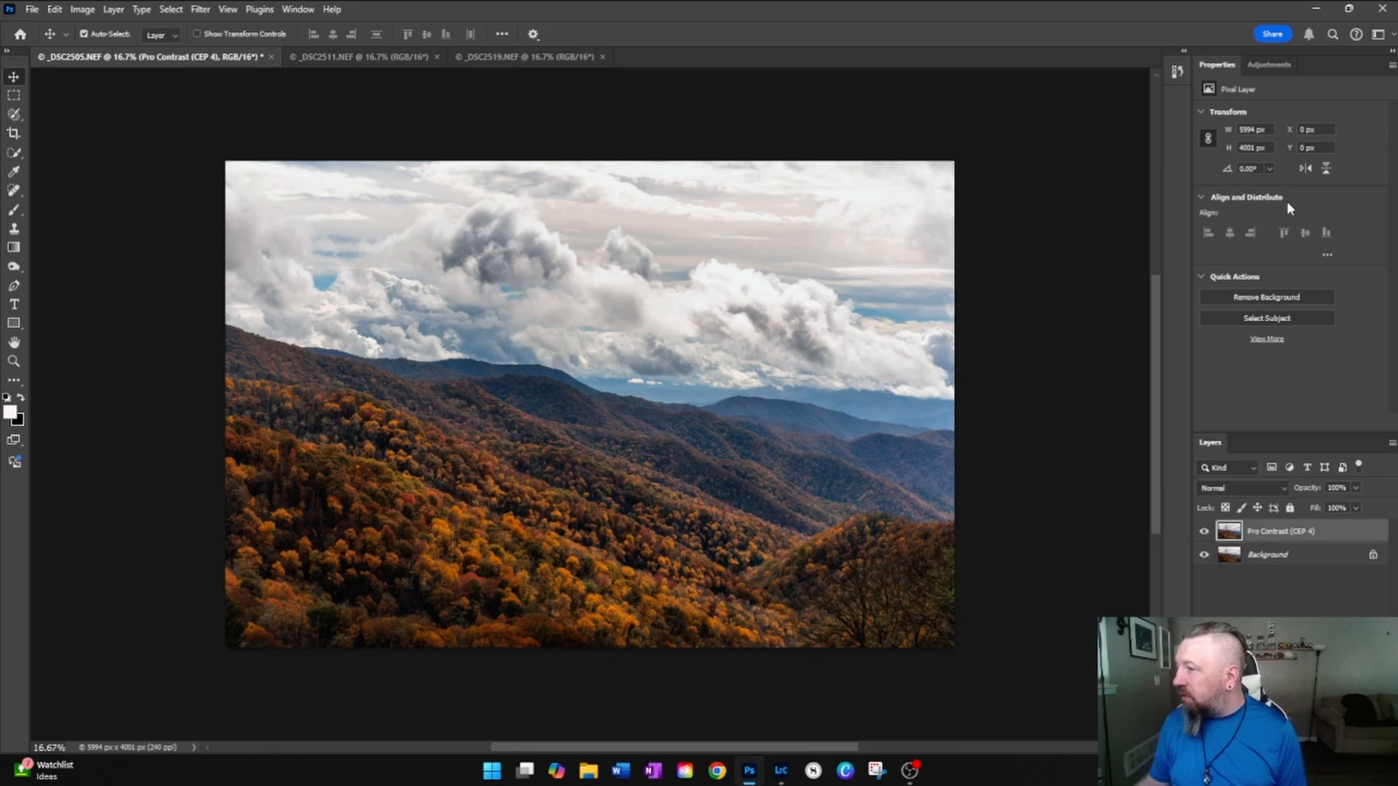
# - Add a Hue/Saturation adjustment layer above the Pro Contrast layer and set its Saturation to +11
pyautogui.click(1252, 65)
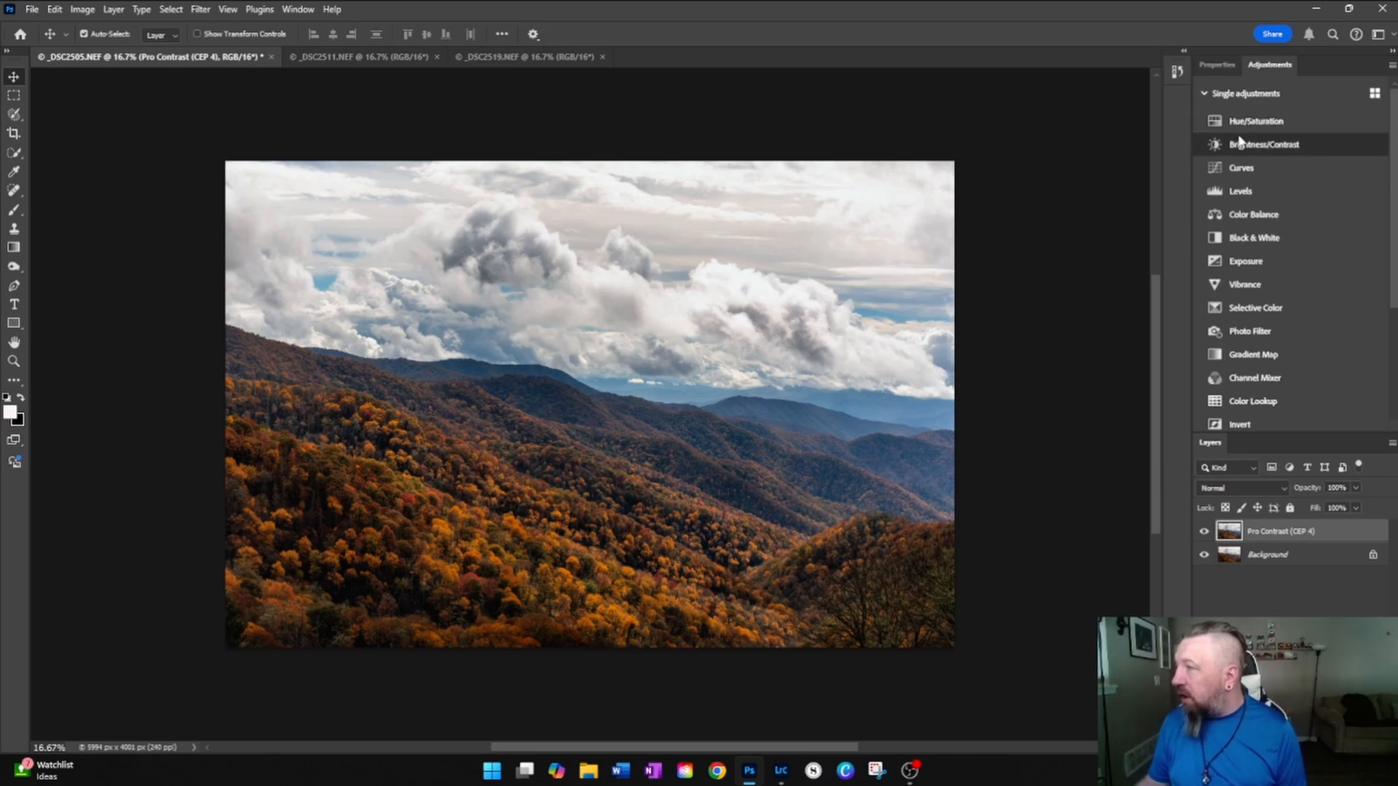
pyautogui.click(1239, 123)
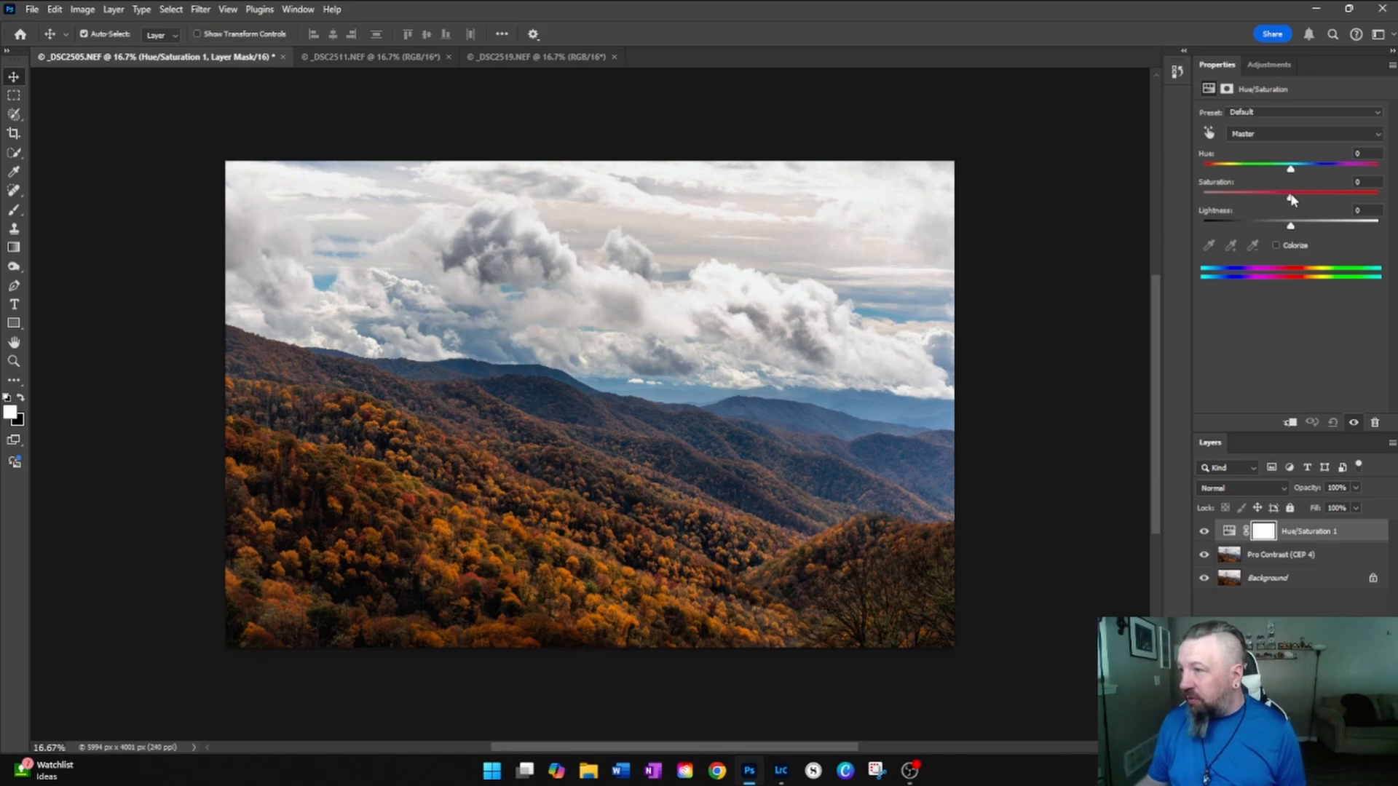
pyautogui.moveTo(1291, 199); pyautogui.dragTo(1281, 198)
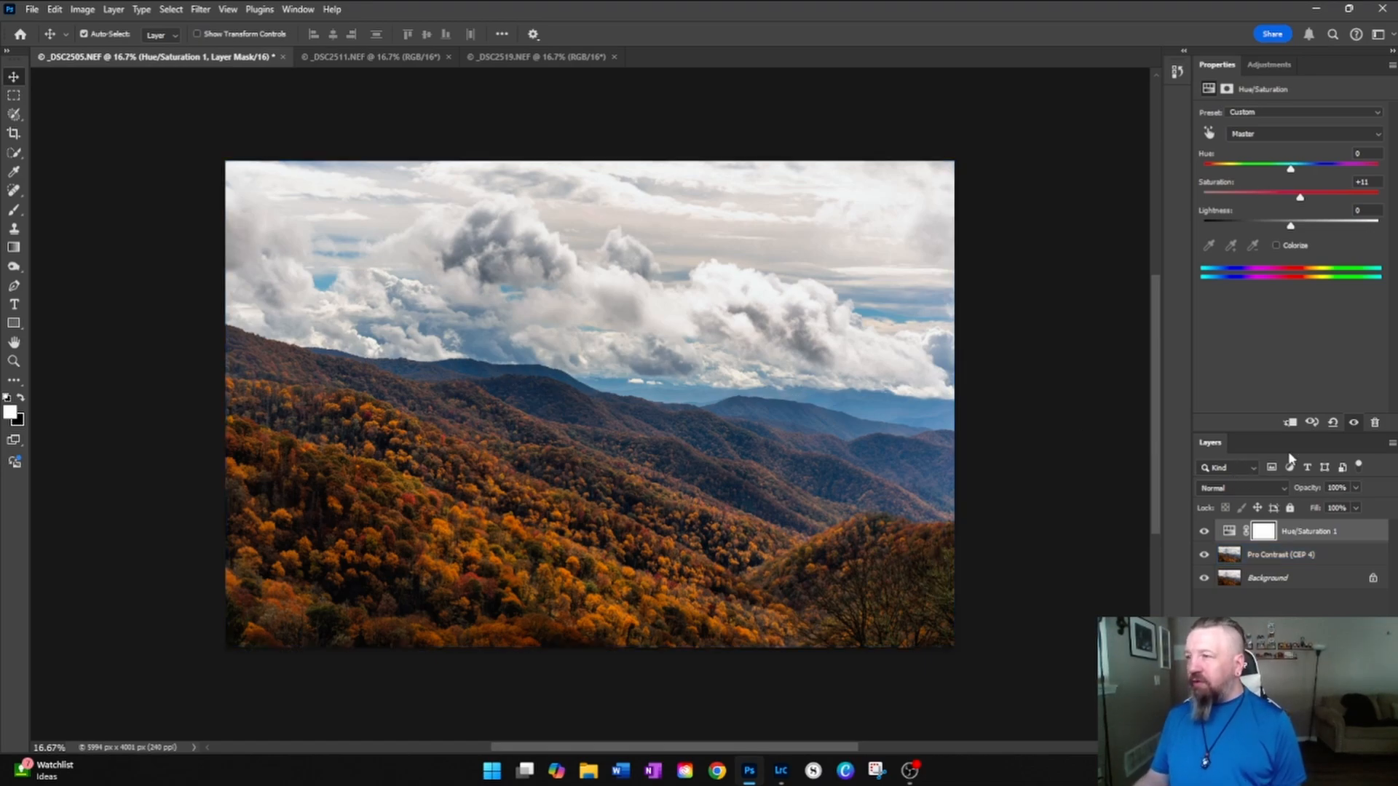
# - Flatten _DSC2505.NEF into a single background layer and convert it to 8 Bits/Channel
pyautogui.click(1392, 442)
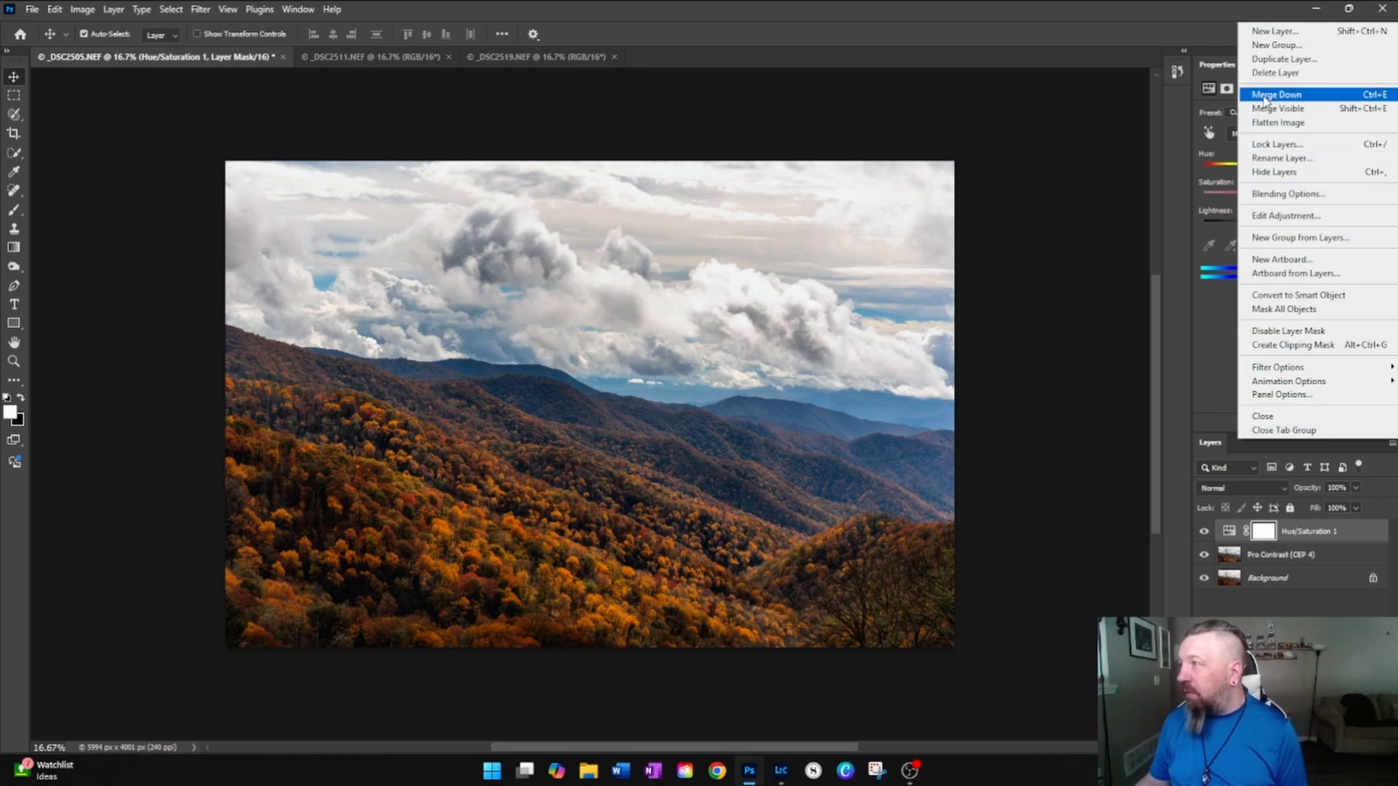
pyautogui.click(1271, 122)
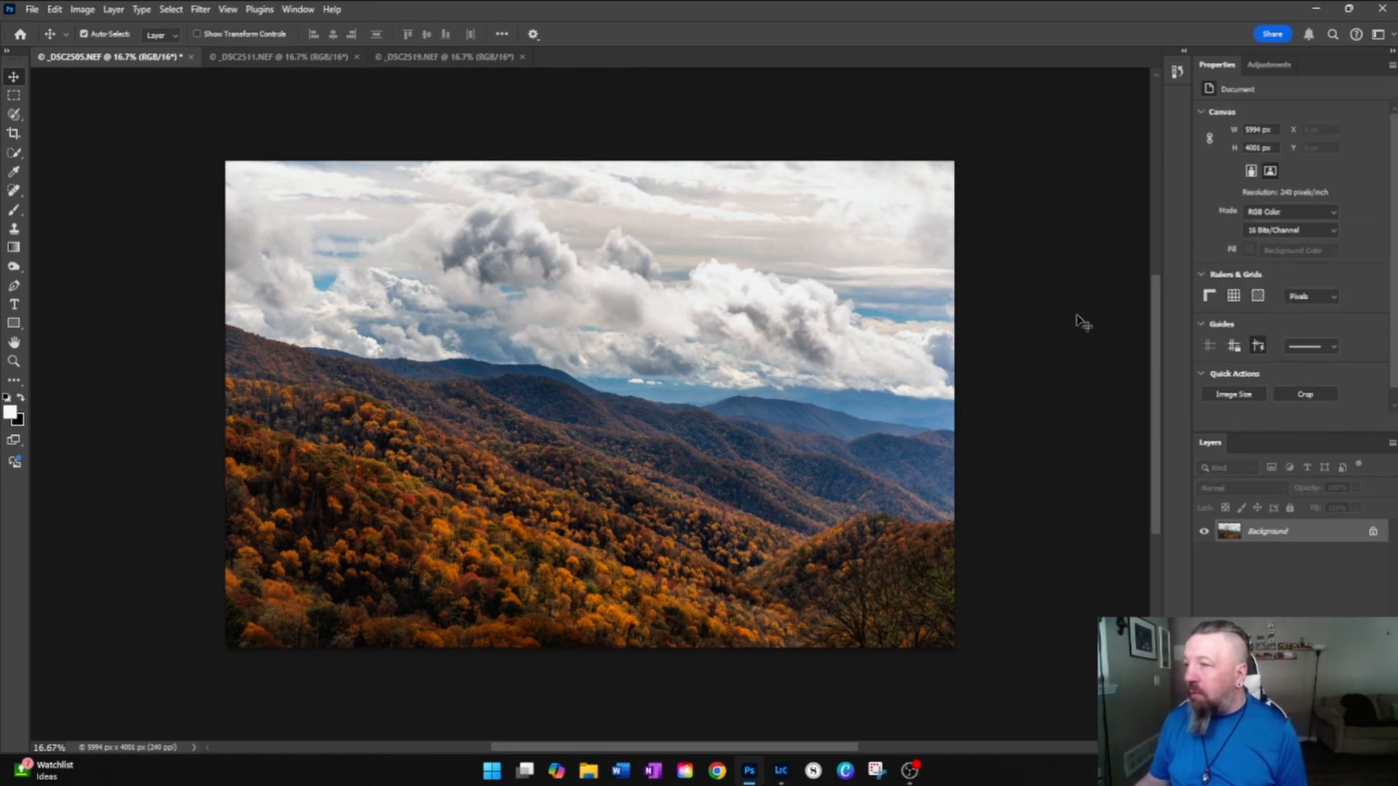
pyautogui.click(82, 11)
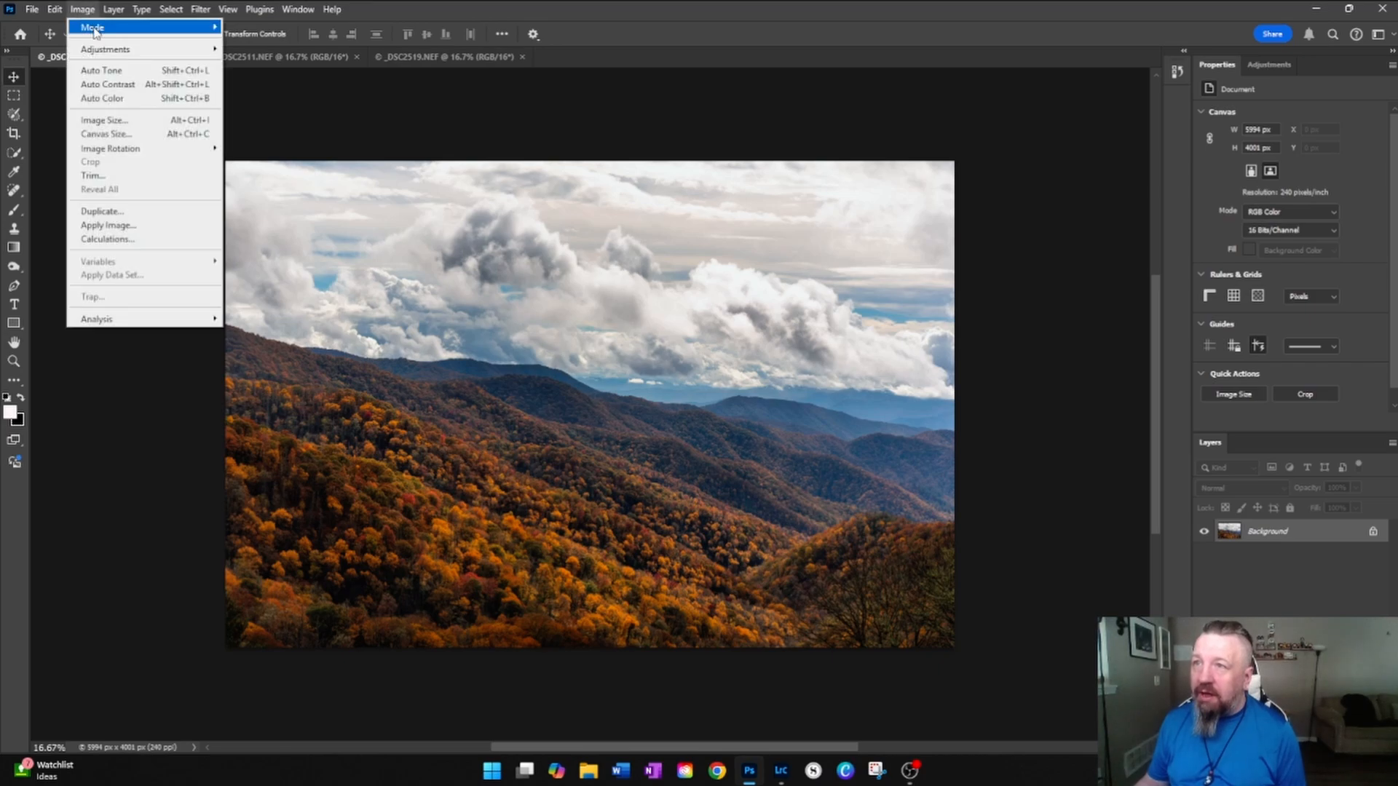
pyautogui.moveTo(155, 33)
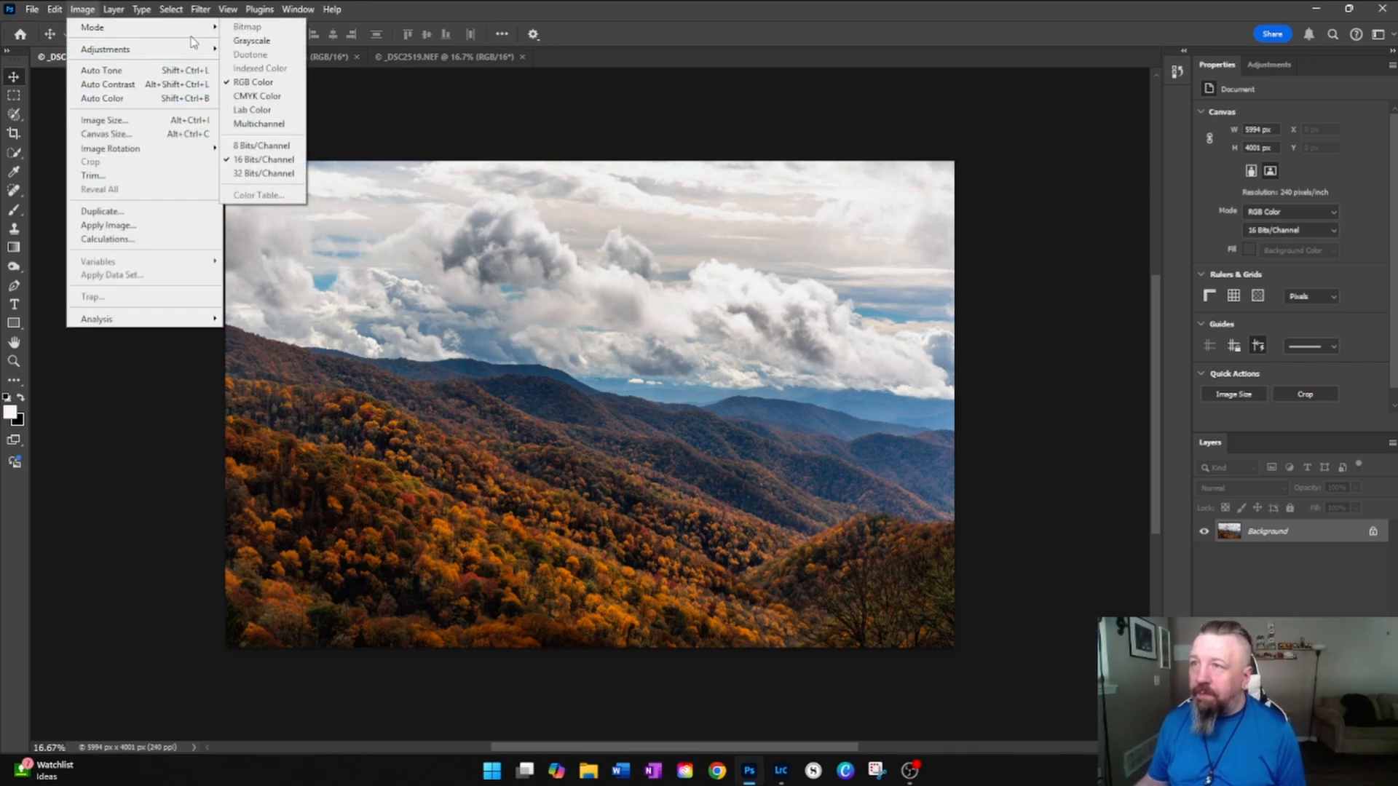
pyautogui.click(248, 146)
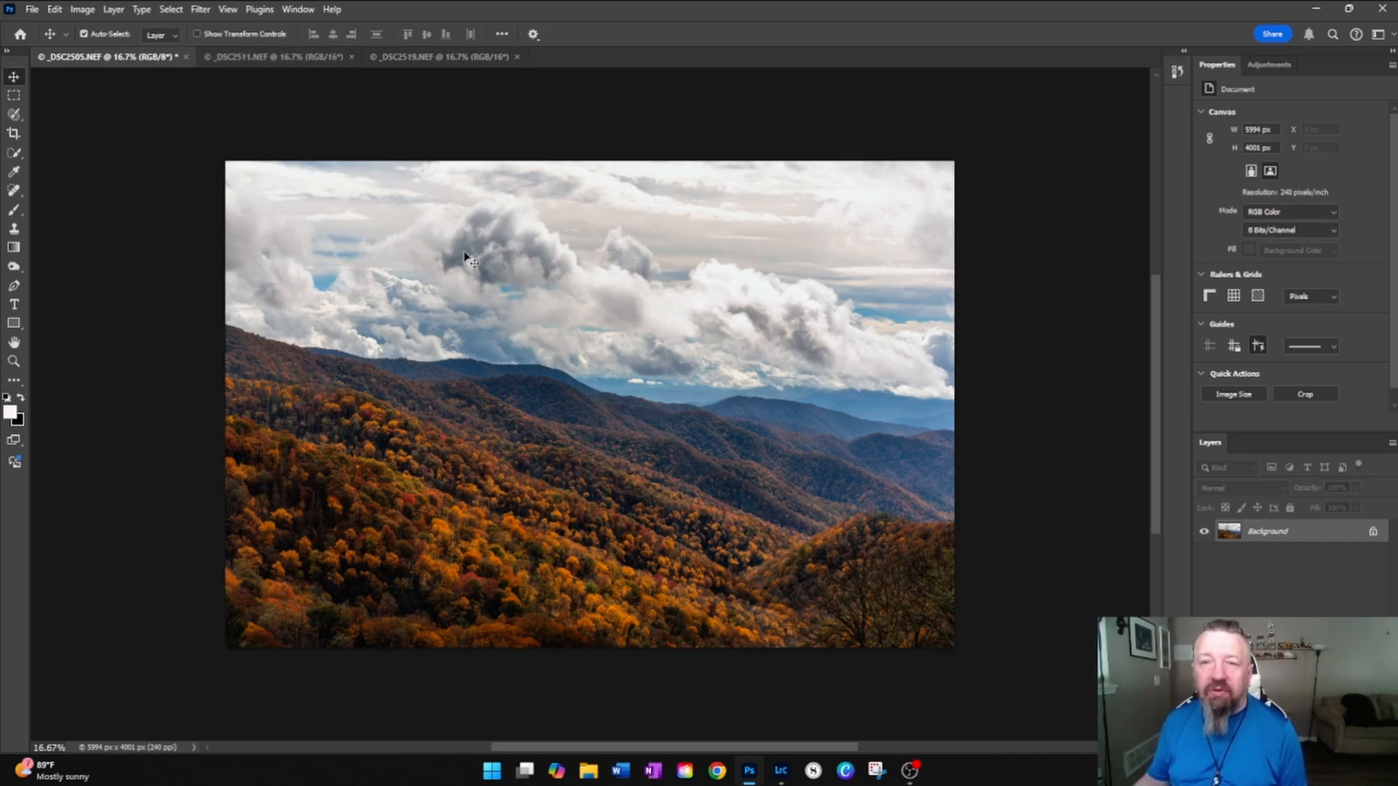
# - Switch to _DSC2511.NEF and open it in the Nik Collection filter Color Efex Pro 4
pyautogui.click(249, 57)
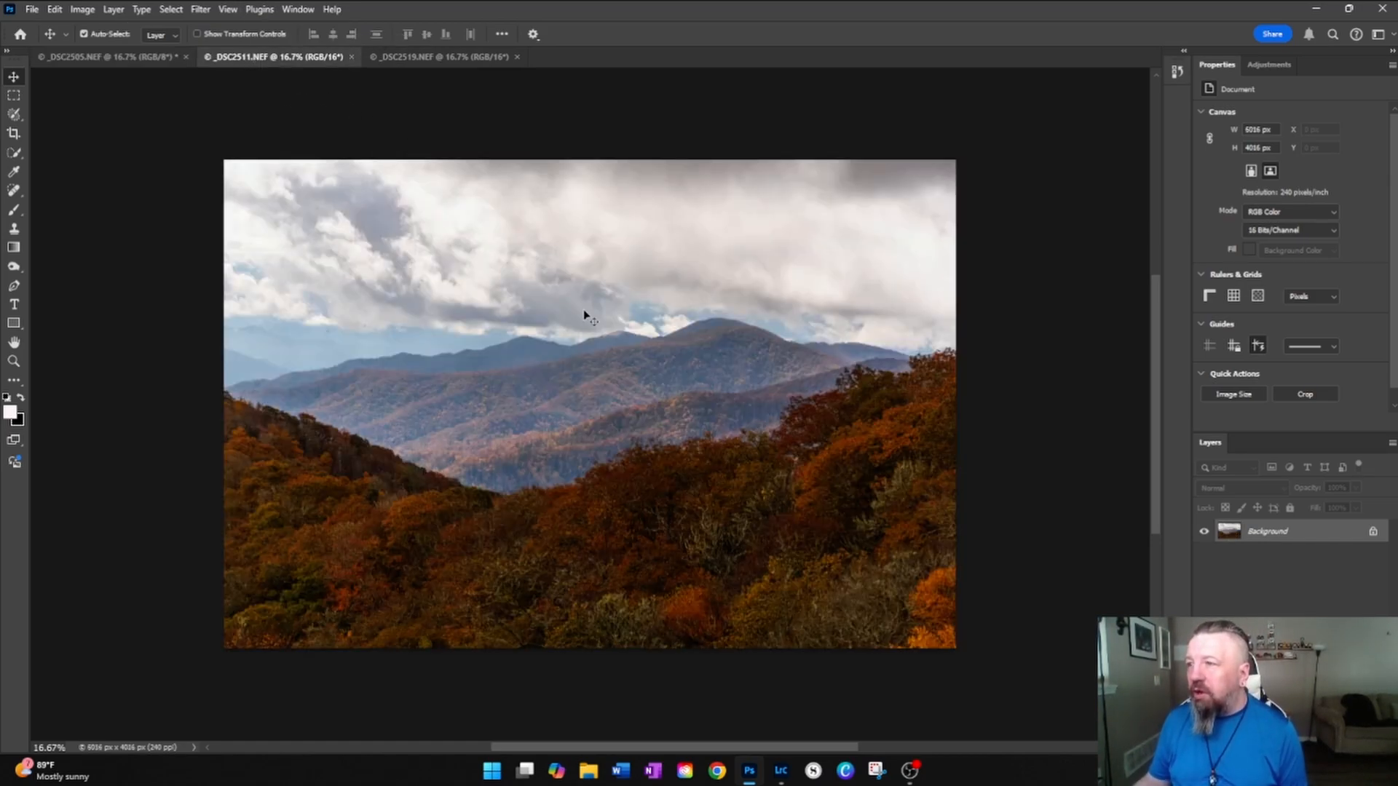
pyautogui.click(208, 10)
pyautogui.moveTo(324, 329)
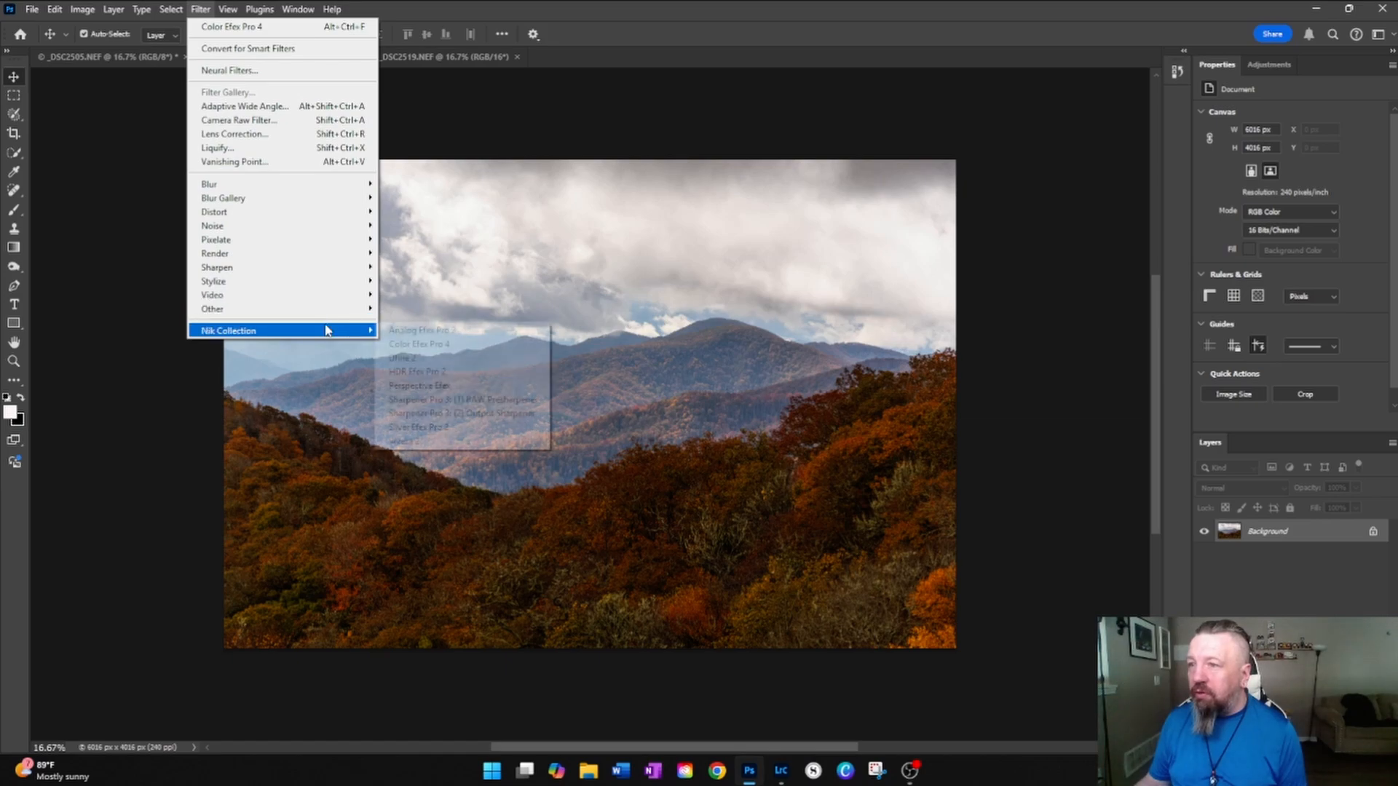
pyautogui.click(440, 346)
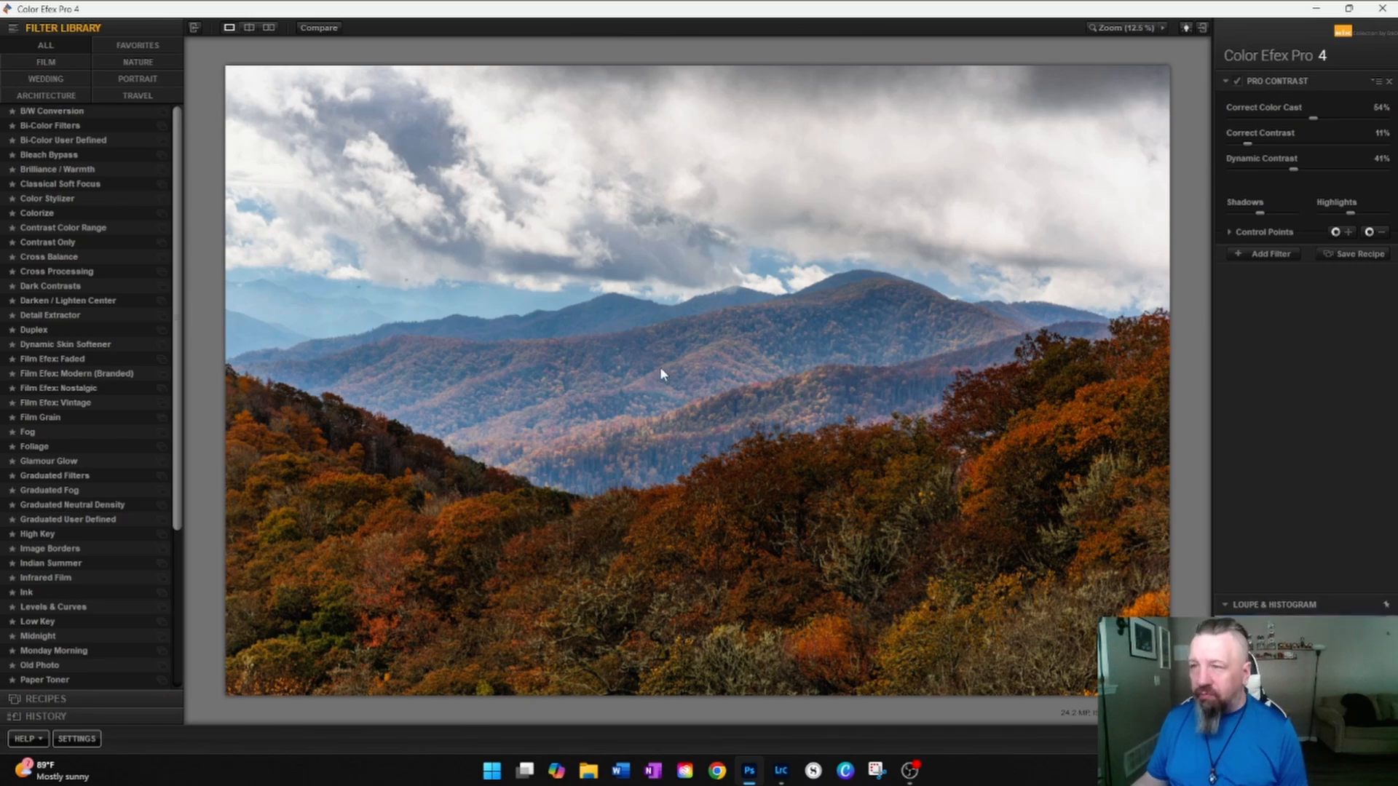
# - Set Pro Contrast's Correct Color Cast to 0%, Correct Contrast to 22% and Dynamic Contrast to 85%, and apply the filter
pyautogui.moveTo(1383, 211)
pyautogui.moveTo(1309, 118); pyautogui.dragTo(1238, 117)
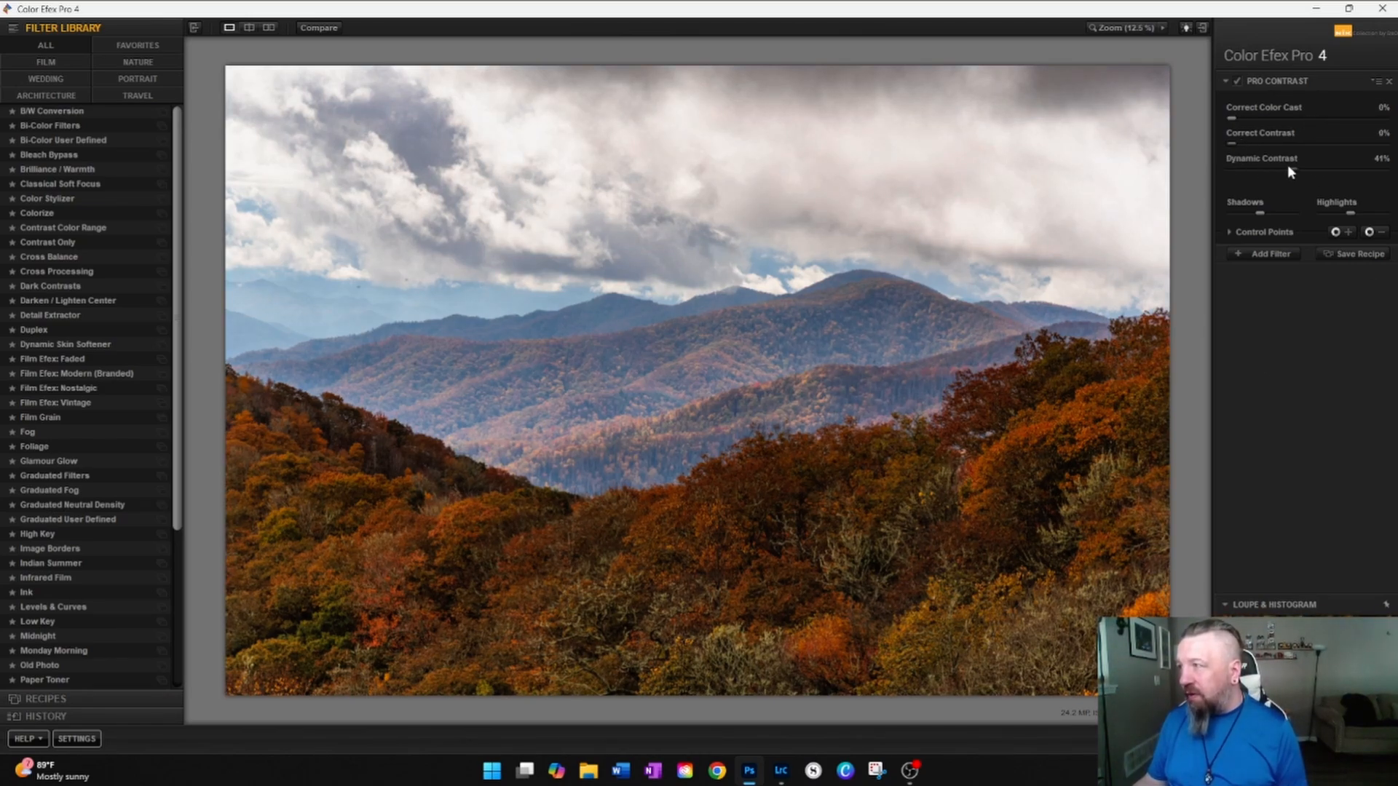
pyautogui.moveTo(1282, 170); pyautogui.dragTo(1228, 173)
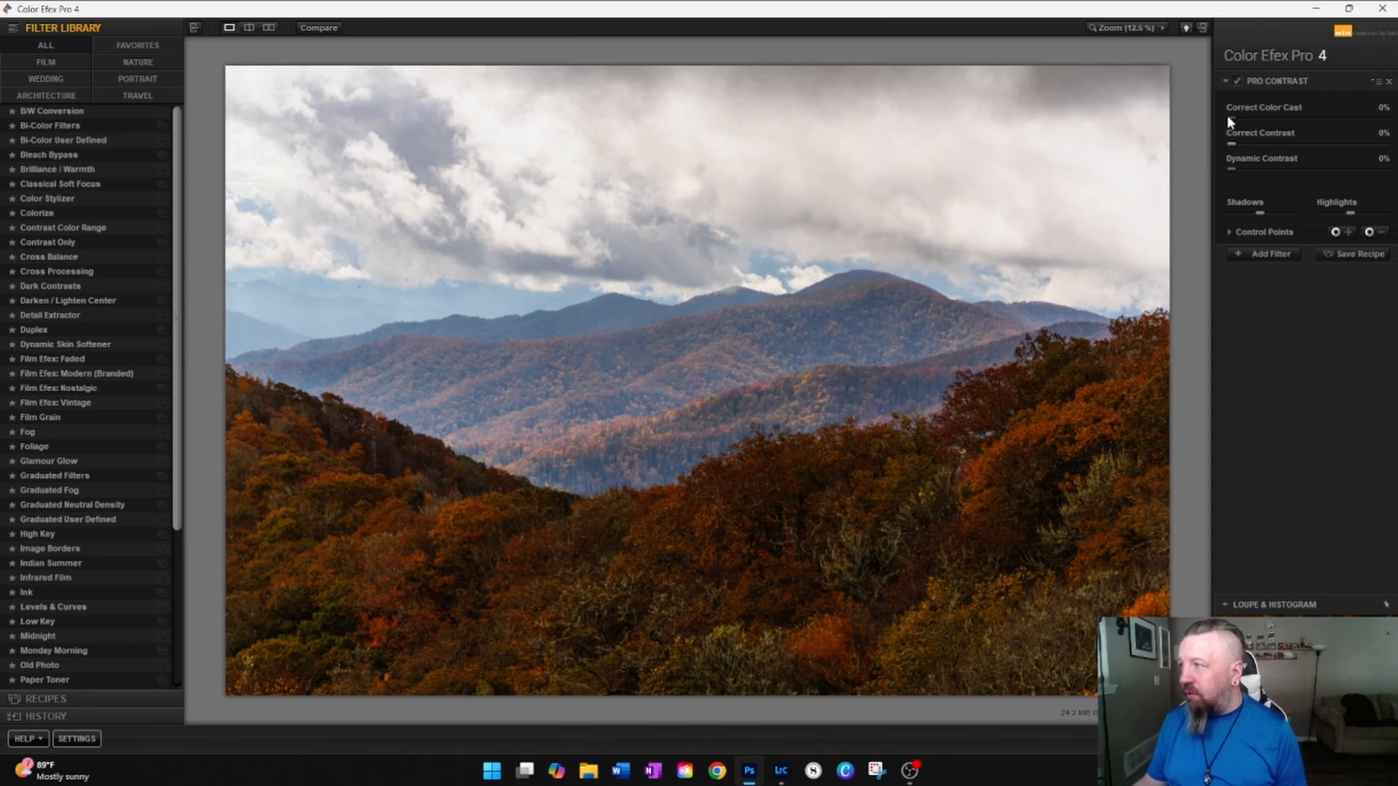
pyautogui.moveTo(1231, 116)
pyautogui.mouseDown()
pyautogui.moveTo(1353, 120)
pyautogui.moveTo(1219, 118)
pyautogui.mouseUp()
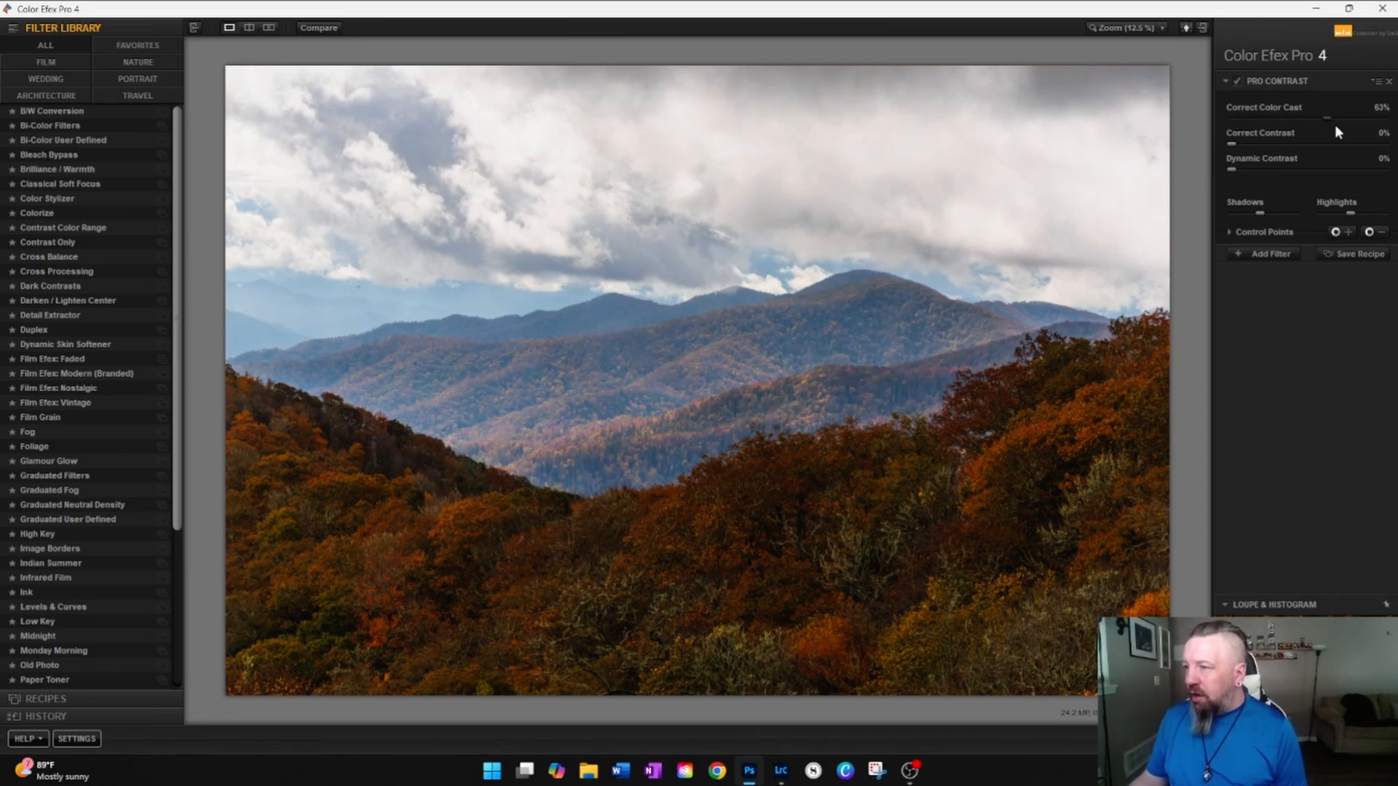
pyautogui.moveTo(1327, 118); pyautogui.dragTo(1313, 149)
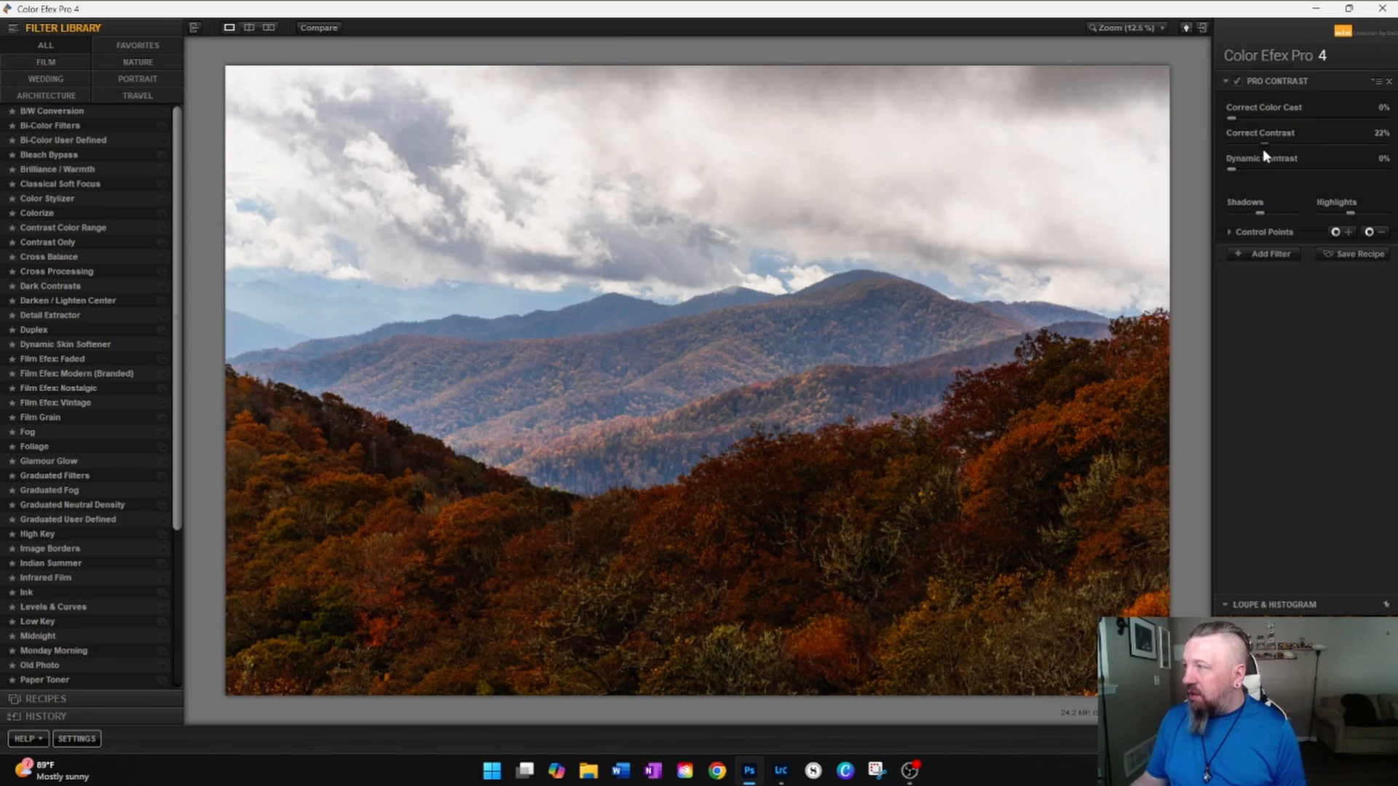
pyautogui.moveTo(1232, 168); pyautogui.dragTo(1360, 187)
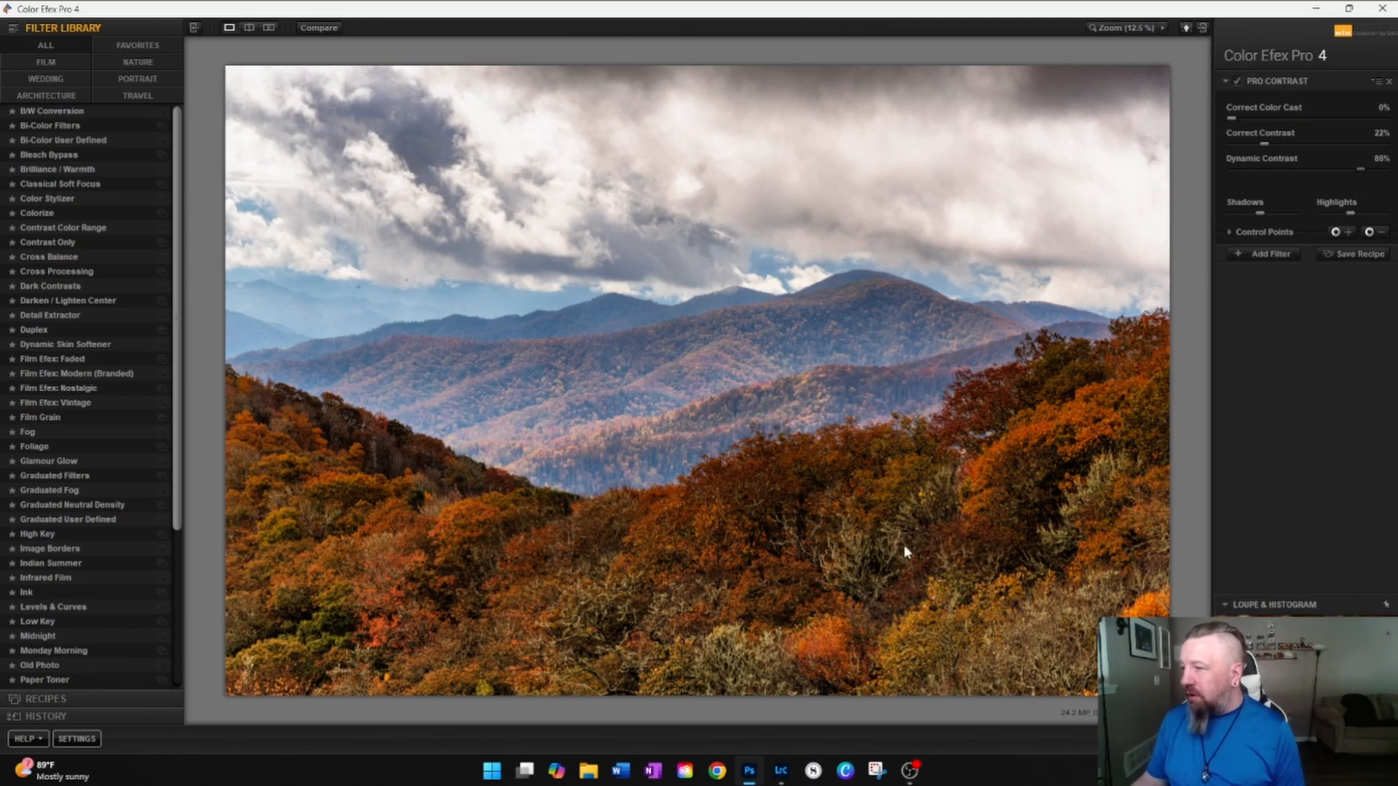
pyautogui.click(1351, 738)
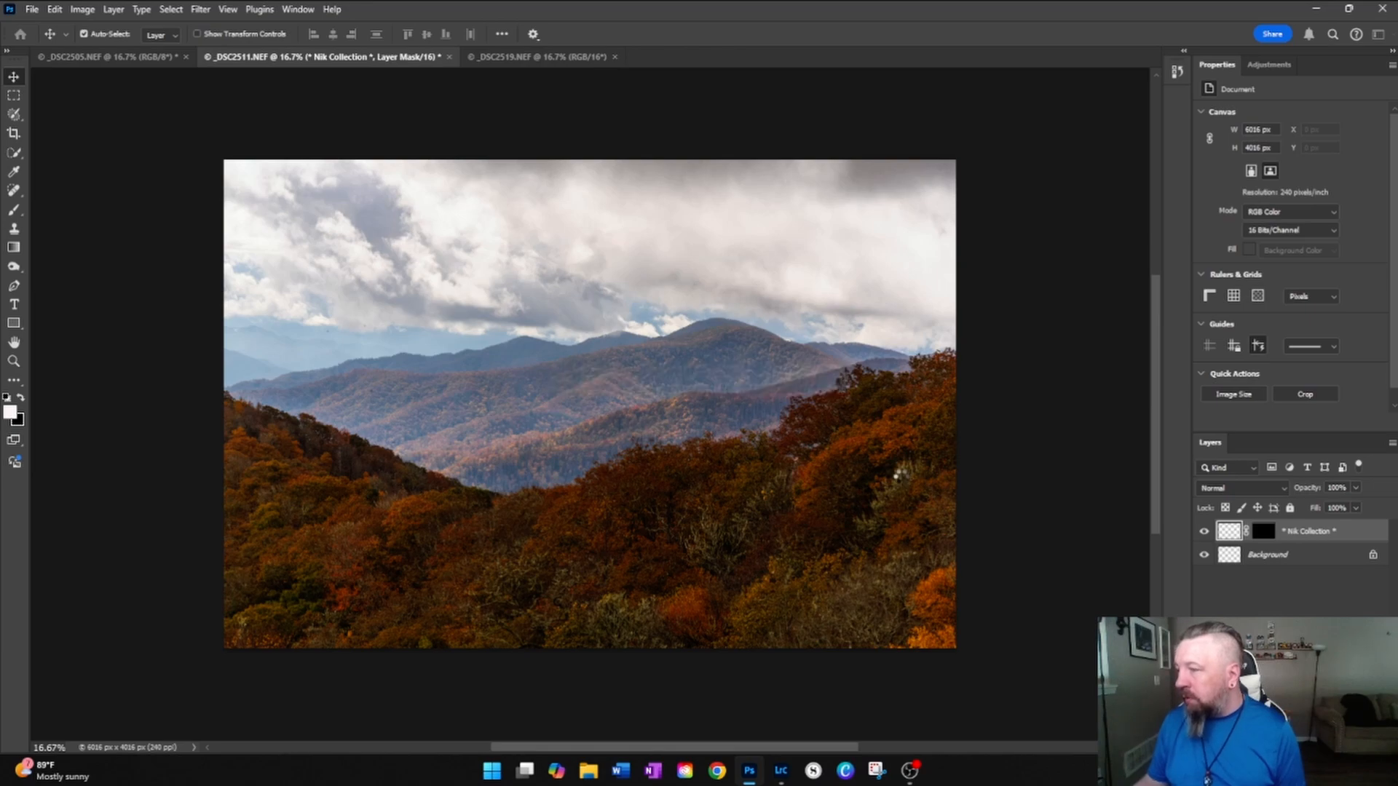
# - Flatten _DSC2511.NEF with its Pro Contrast layer and convert it to 8 Bits/Channel
pyautogui.click(1391, 443)
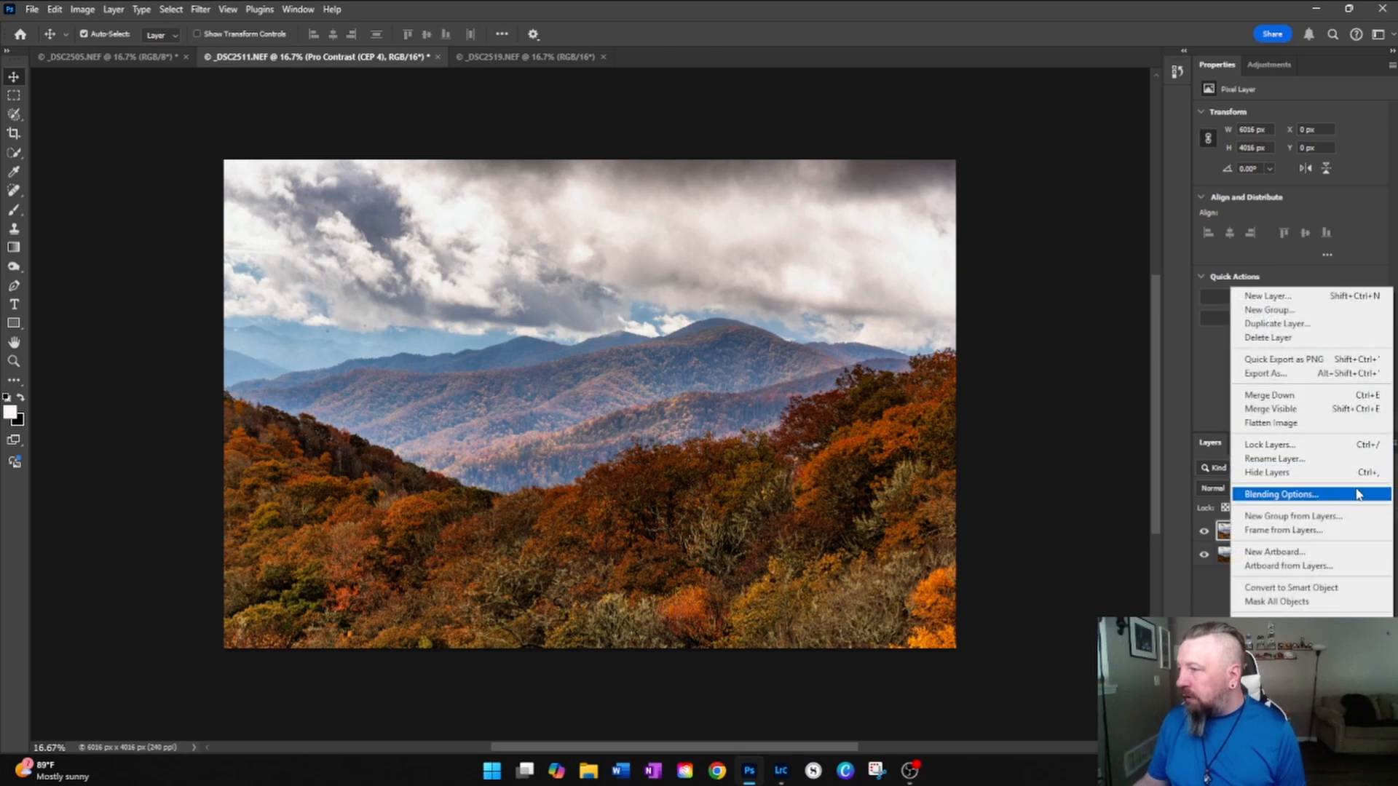
pyautogui.click(1271, 423)
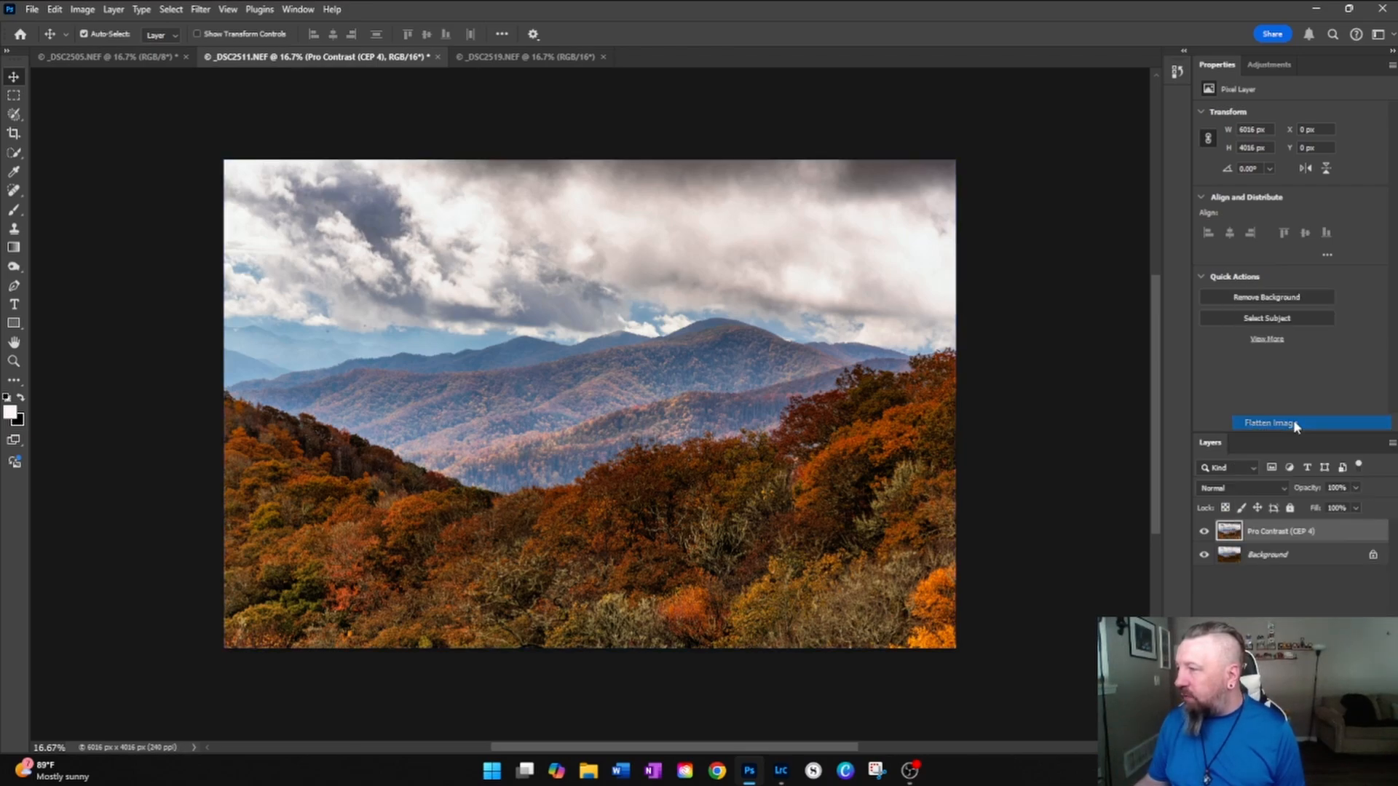
pyautogui.click(82, 10)
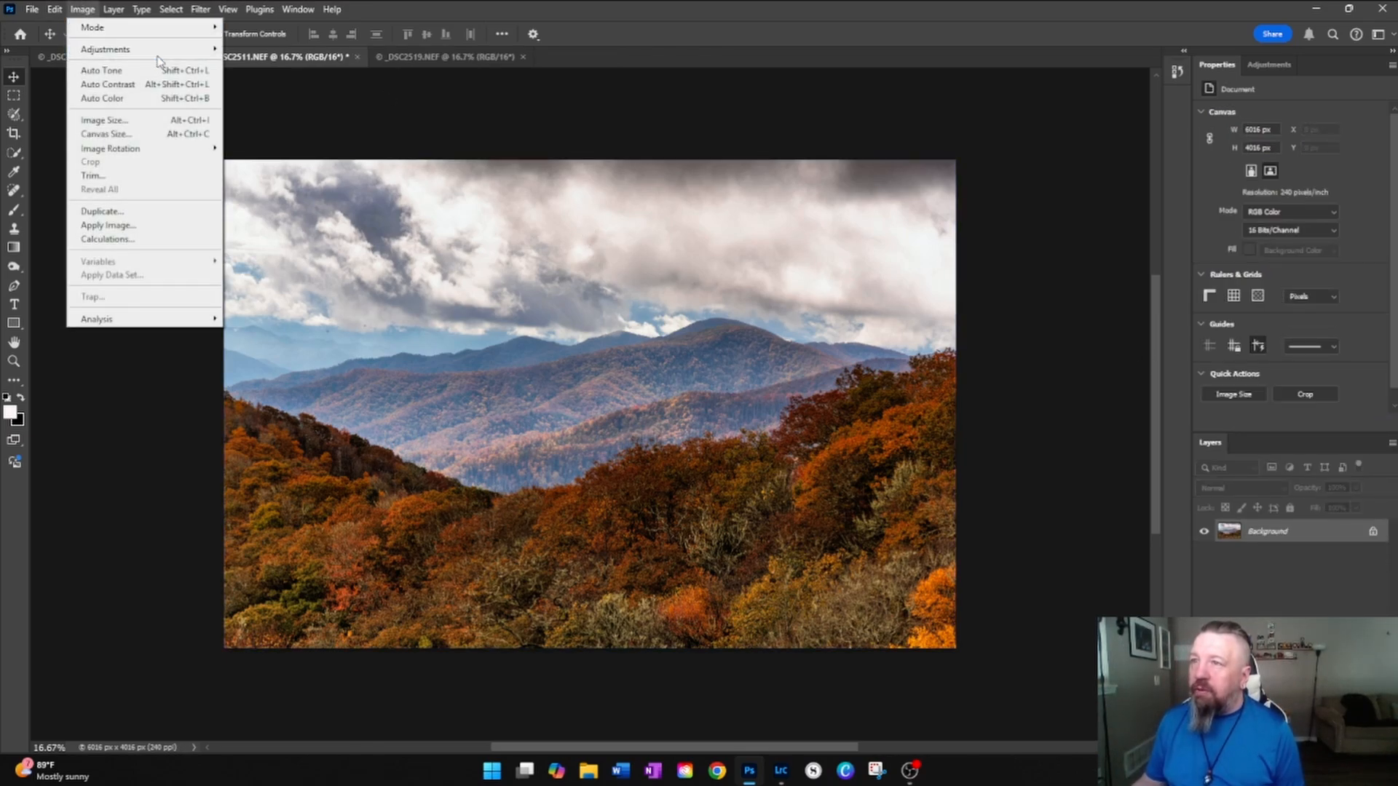
pyautogui.moveTo(162, 27)
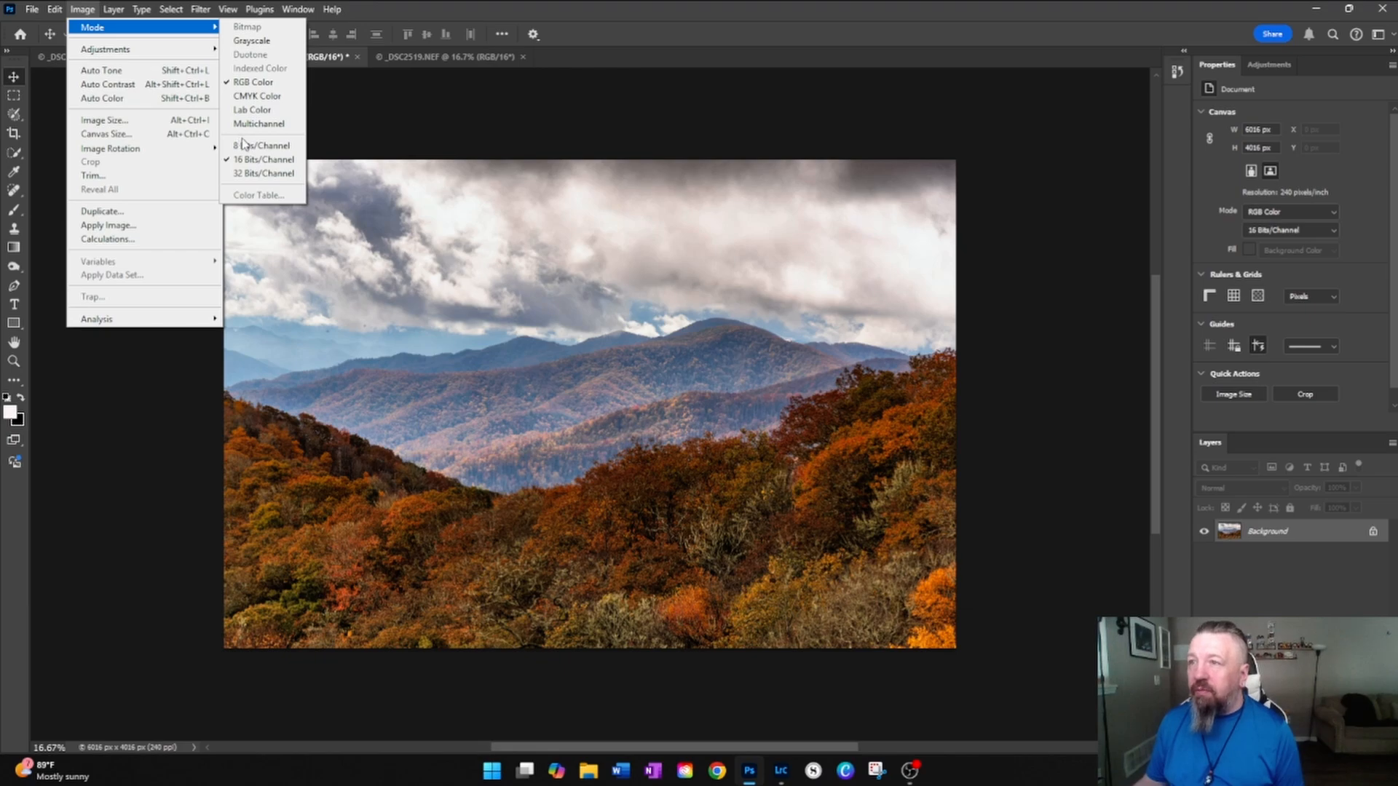
pyautogui.click(244, 145)
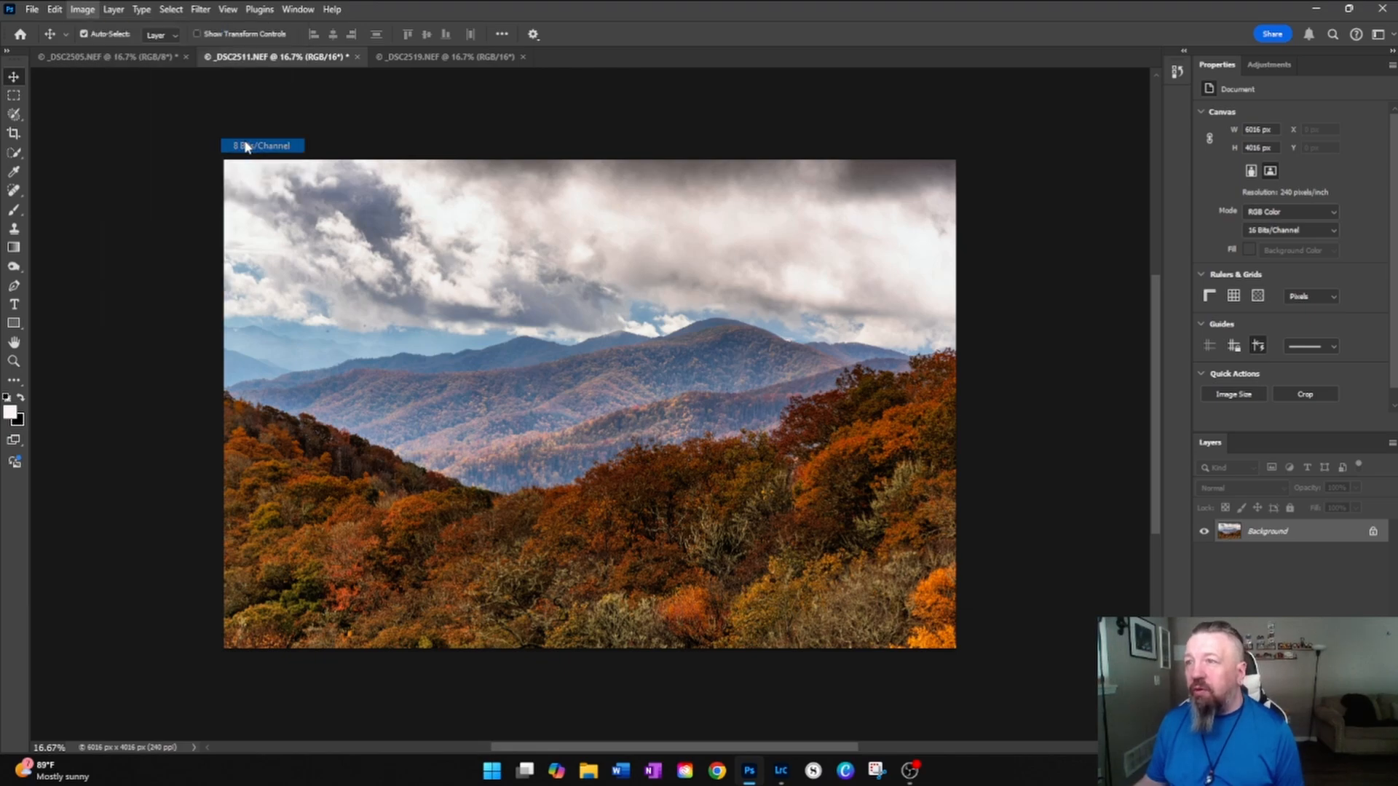
# - Switch to _DSC2519.NEF and open it in the Nik Collection filter Color Efex Pro 4
pyautogui.click(441, 57)
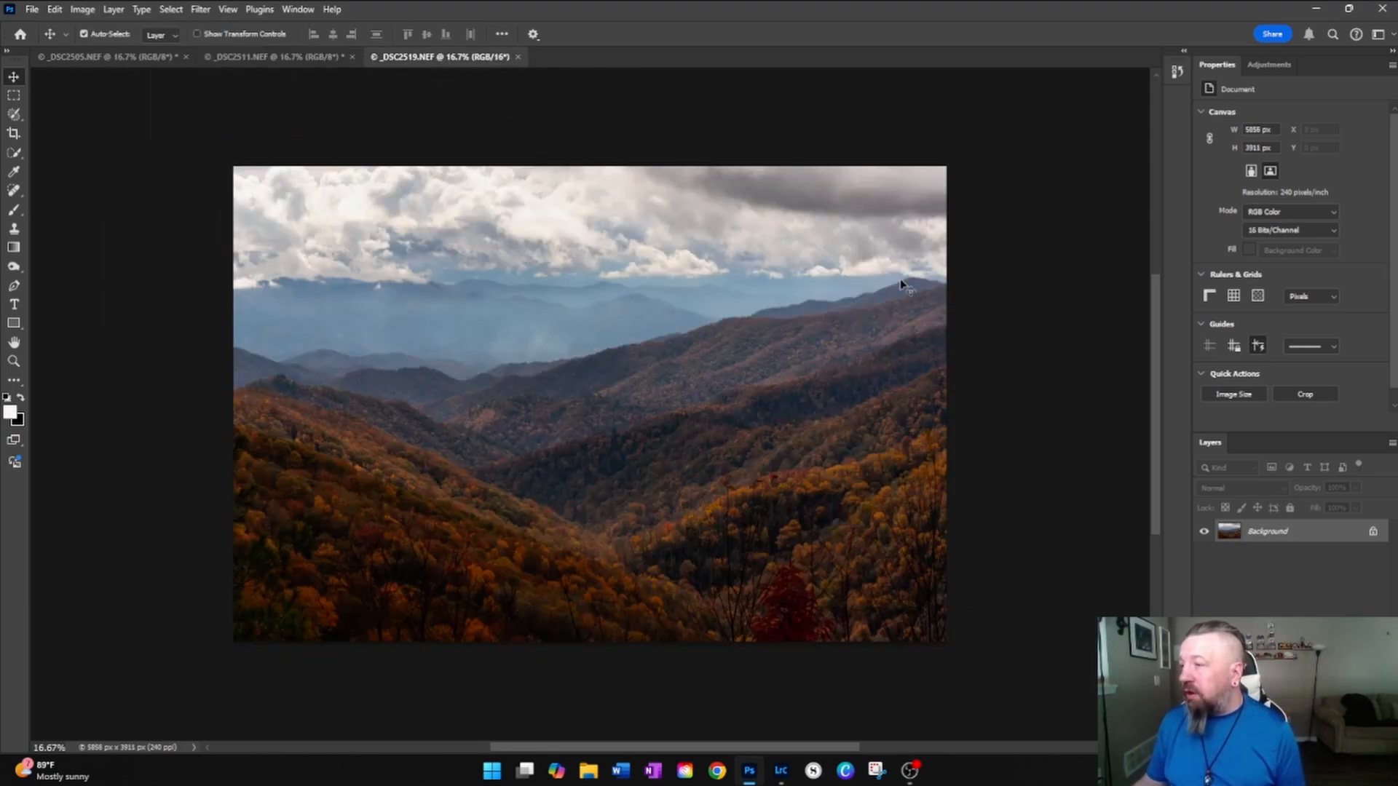
pyautogui.click(201, 10)
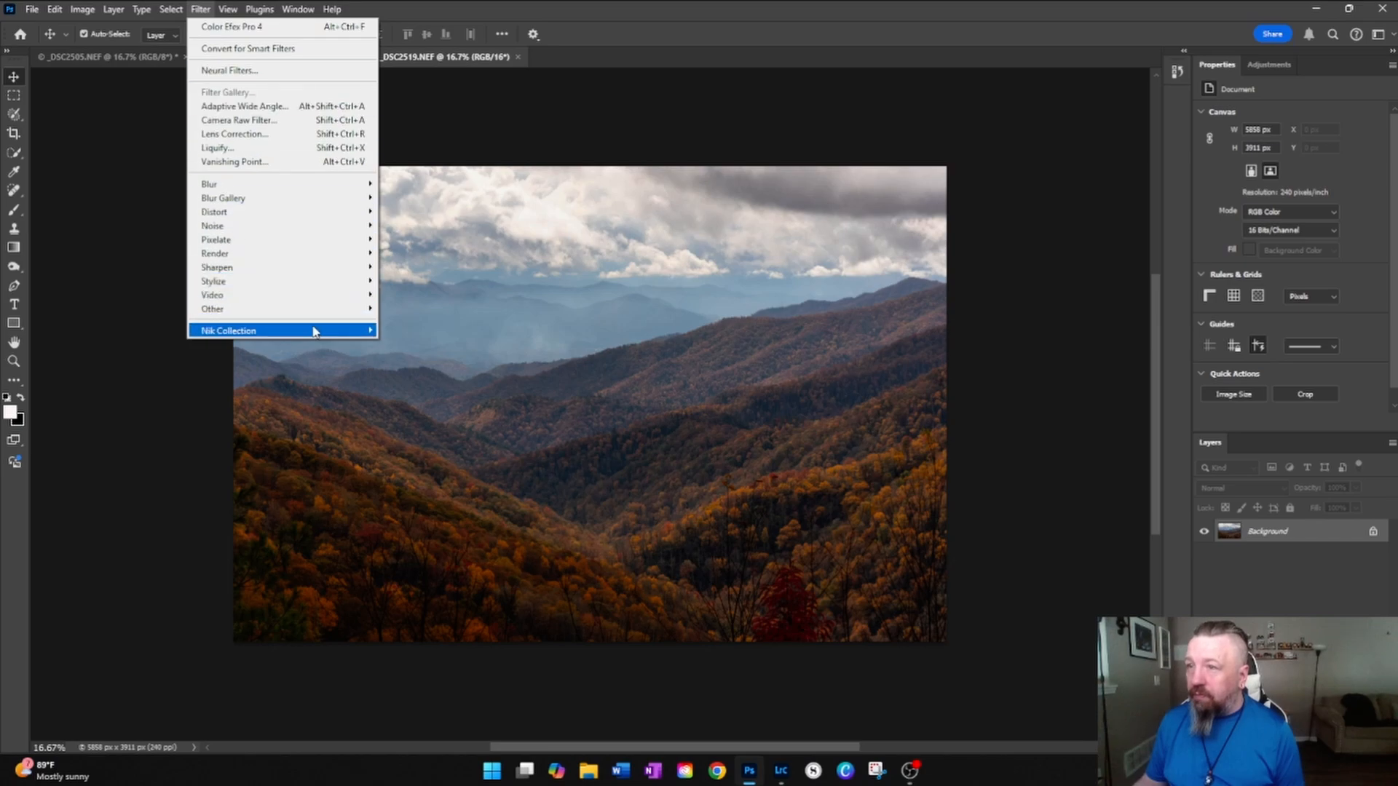
pyautogui.moveTo(327, 332)
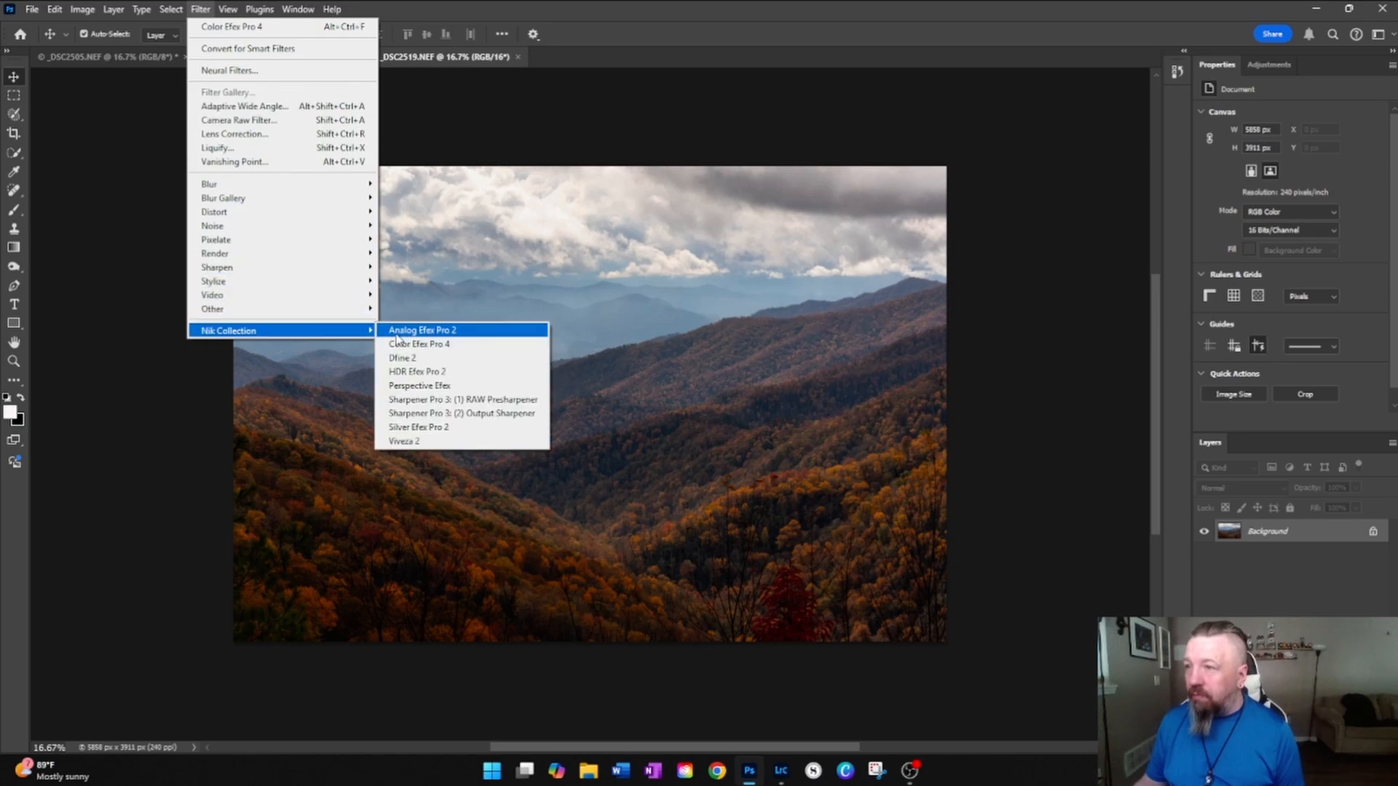
pyautogui.click(470, 352)
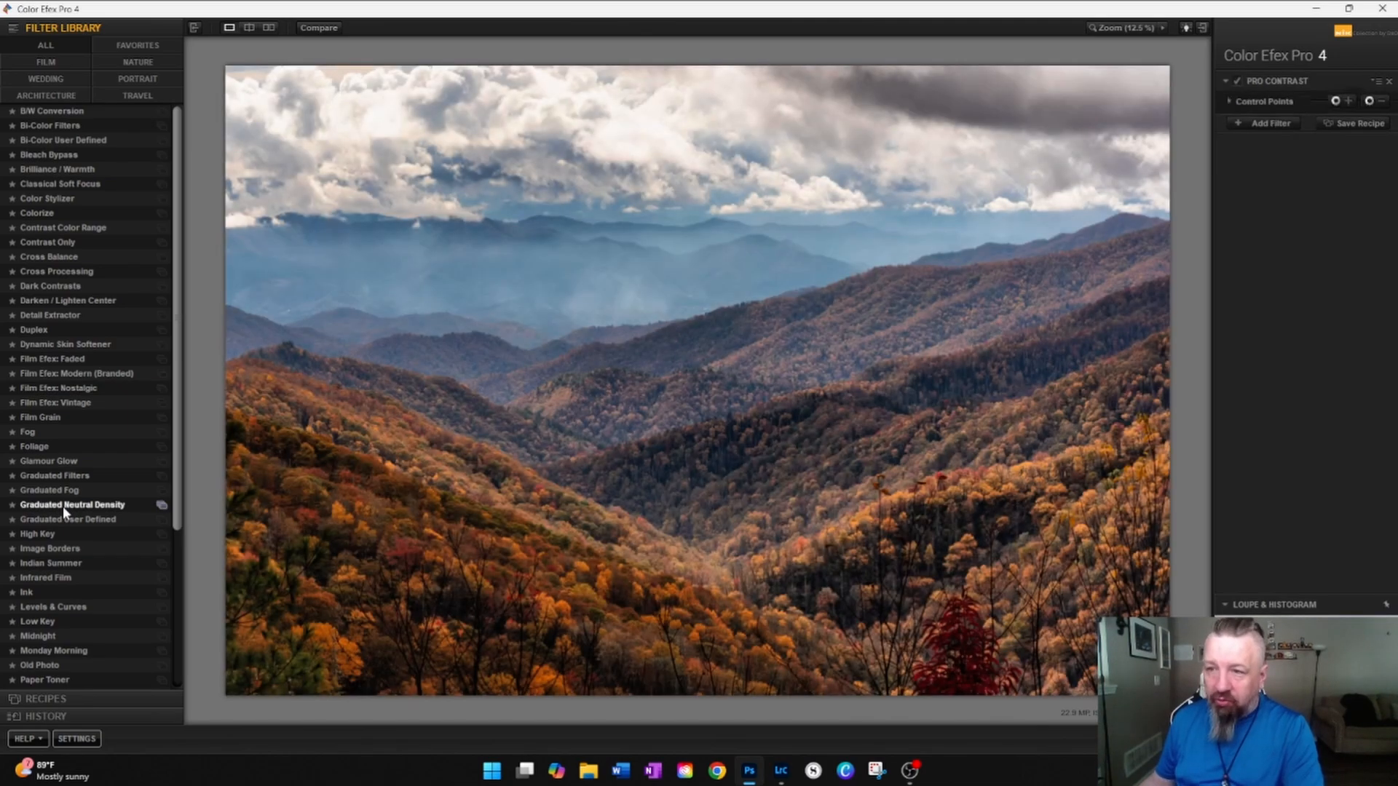
# - Try the Graduated Neutral Density filter with Upper Tonality -39%, Lower Tonality 9%, Blend 44% and Rotation 128°, and reset it to its defaults
pyautogui.click(63, 505)
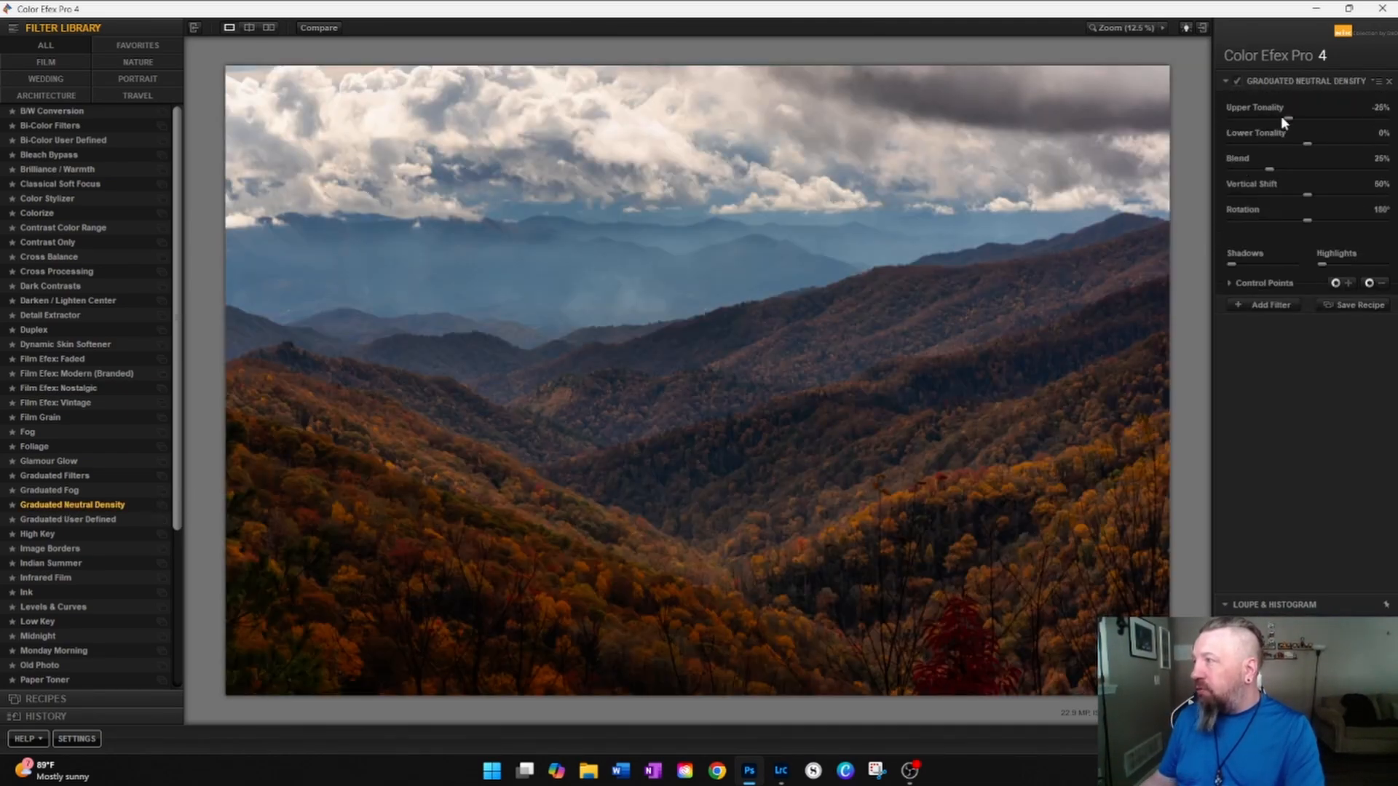
pyautogui.click(1292, 114)
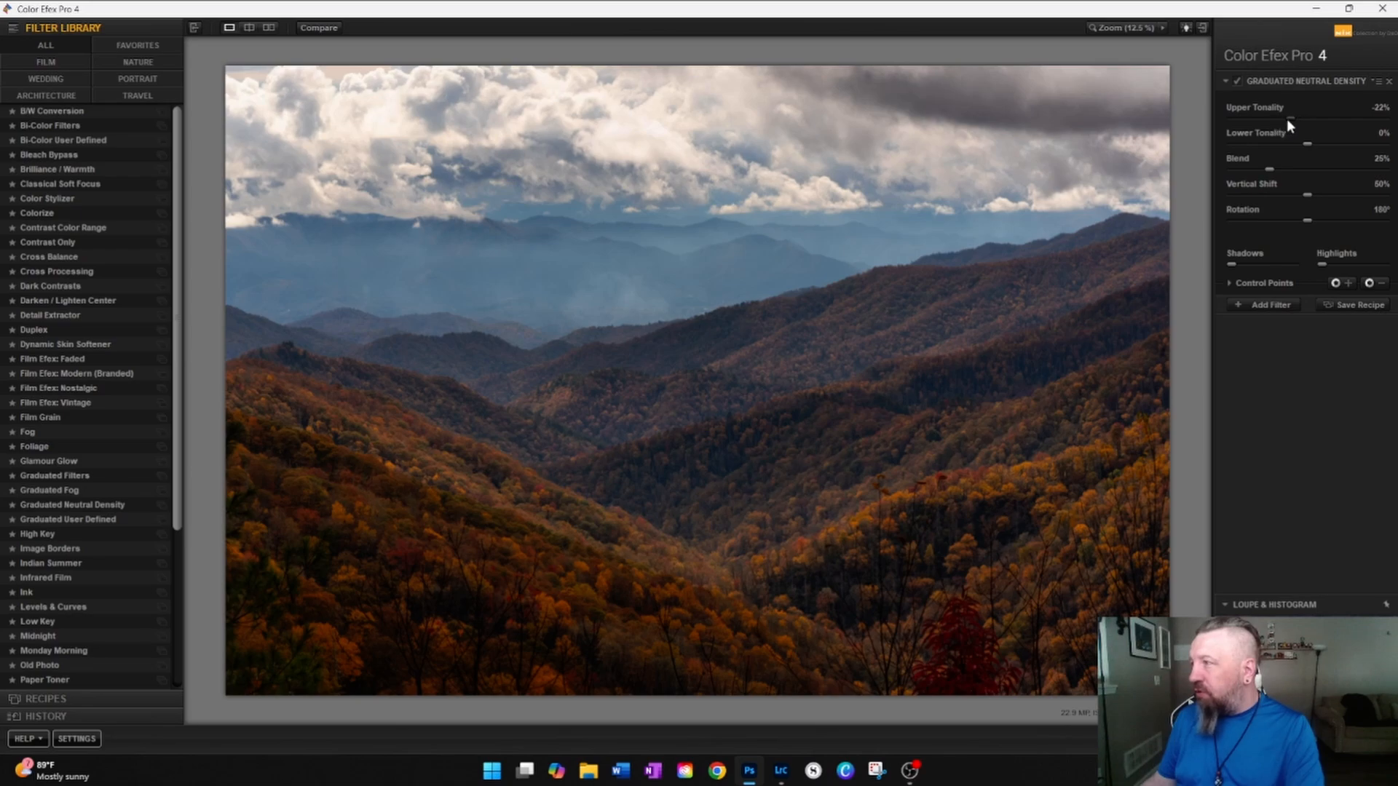
pyautogui.moveTo(1287, 120)
pyautogui.mouseDown()
pyautogui.moveTo(1264, 123)
pyautogui.moveTo(1303, 125)
pyautogui.moveTo(1271, 126)
pyautogui.mouseUp()
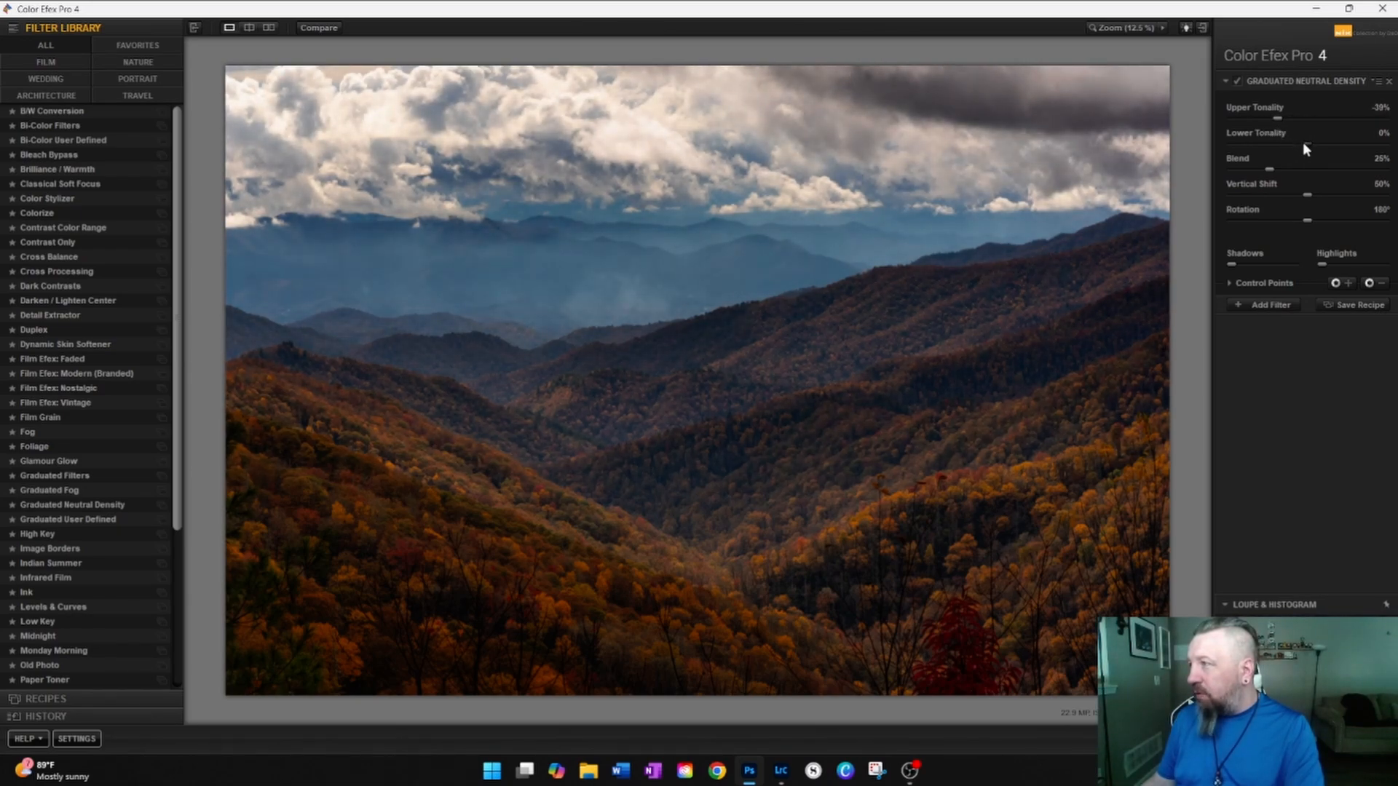
pyautogui.moveTo(1303, 142)
pyautogui.mouseDown()
pyautogui.moveTo(1286, 146)
pyautogui.moveTo(1325, 142)
pyautogui.moveTo(1306, 166)
pyautogui.mouseUp()
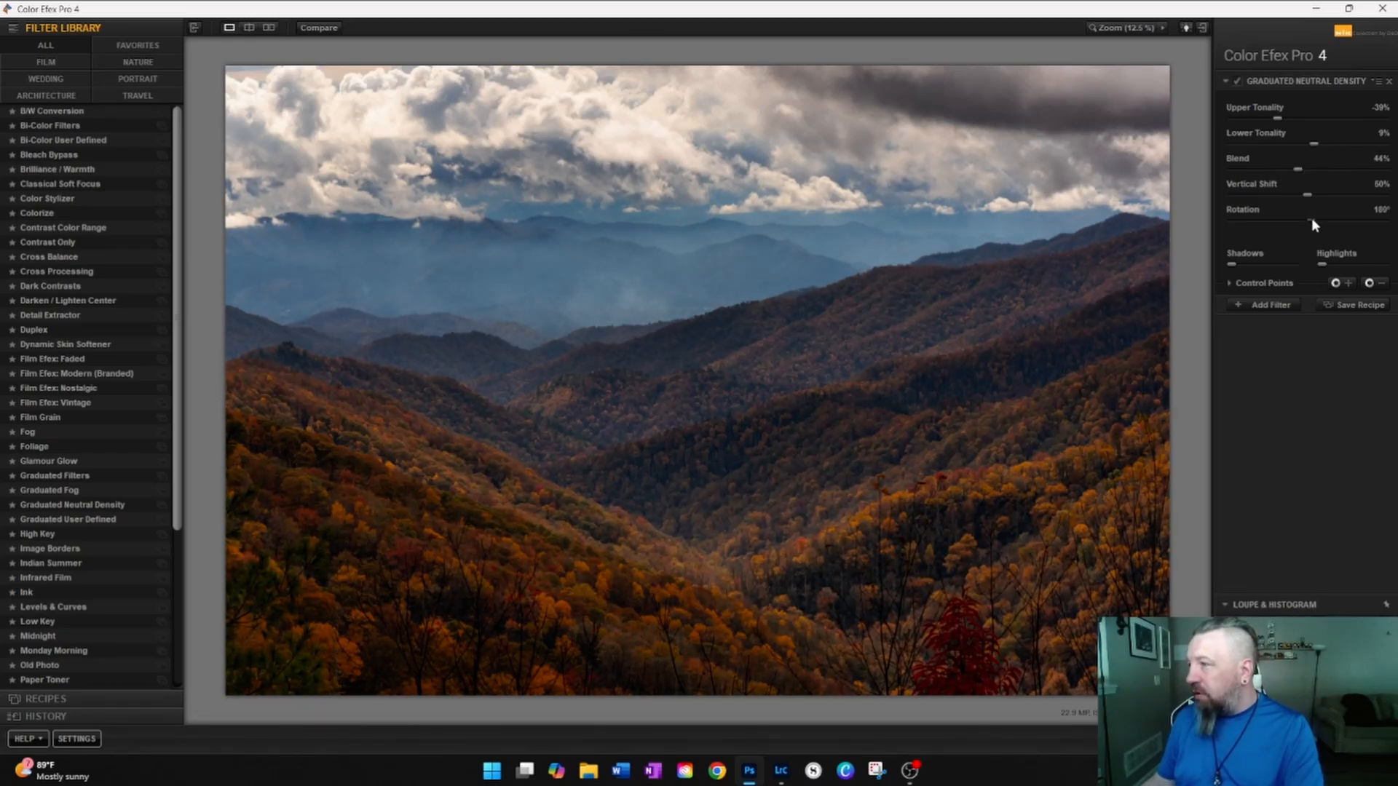
pyautogui.moveTo(1311, 217); pyautogui.dragTo(1284, 223)
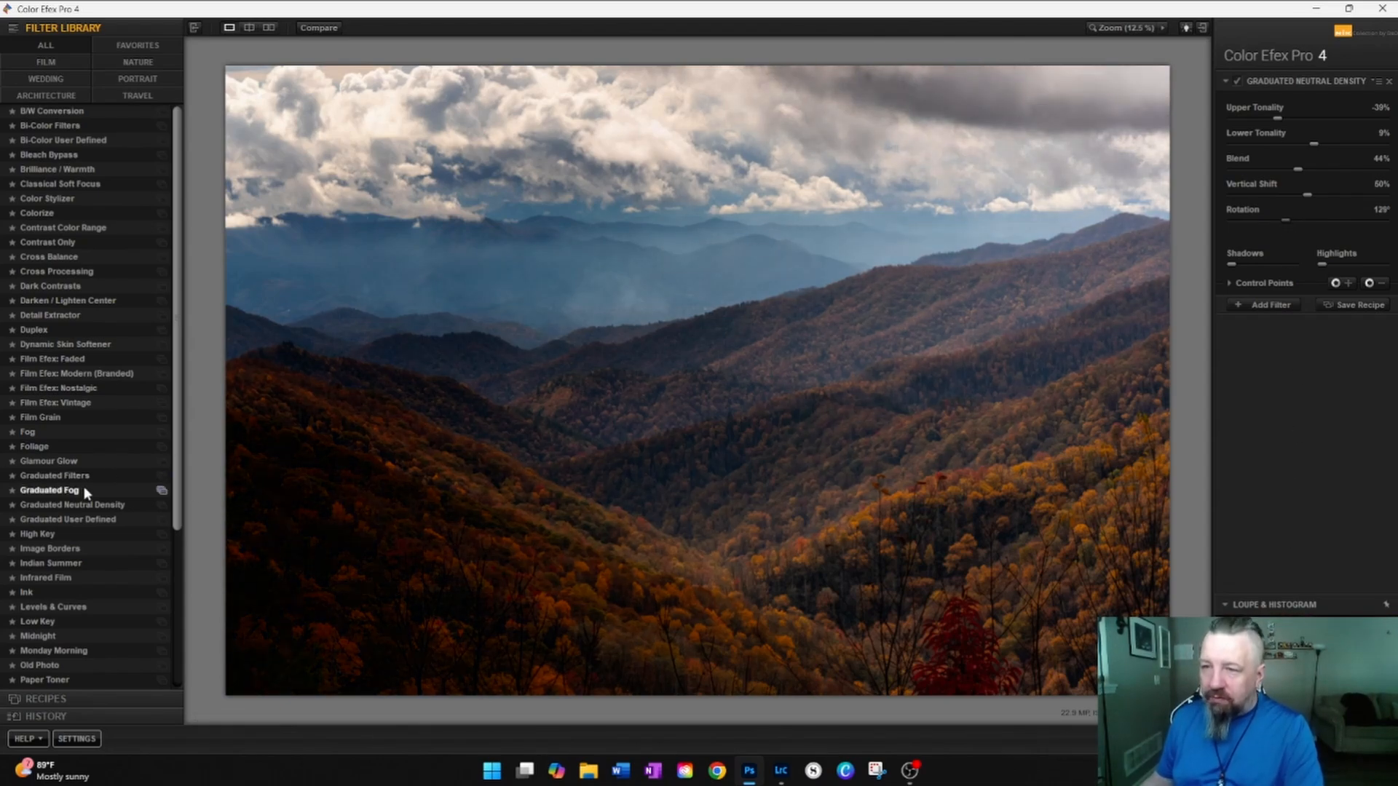
pyautogui.click(69, 507)
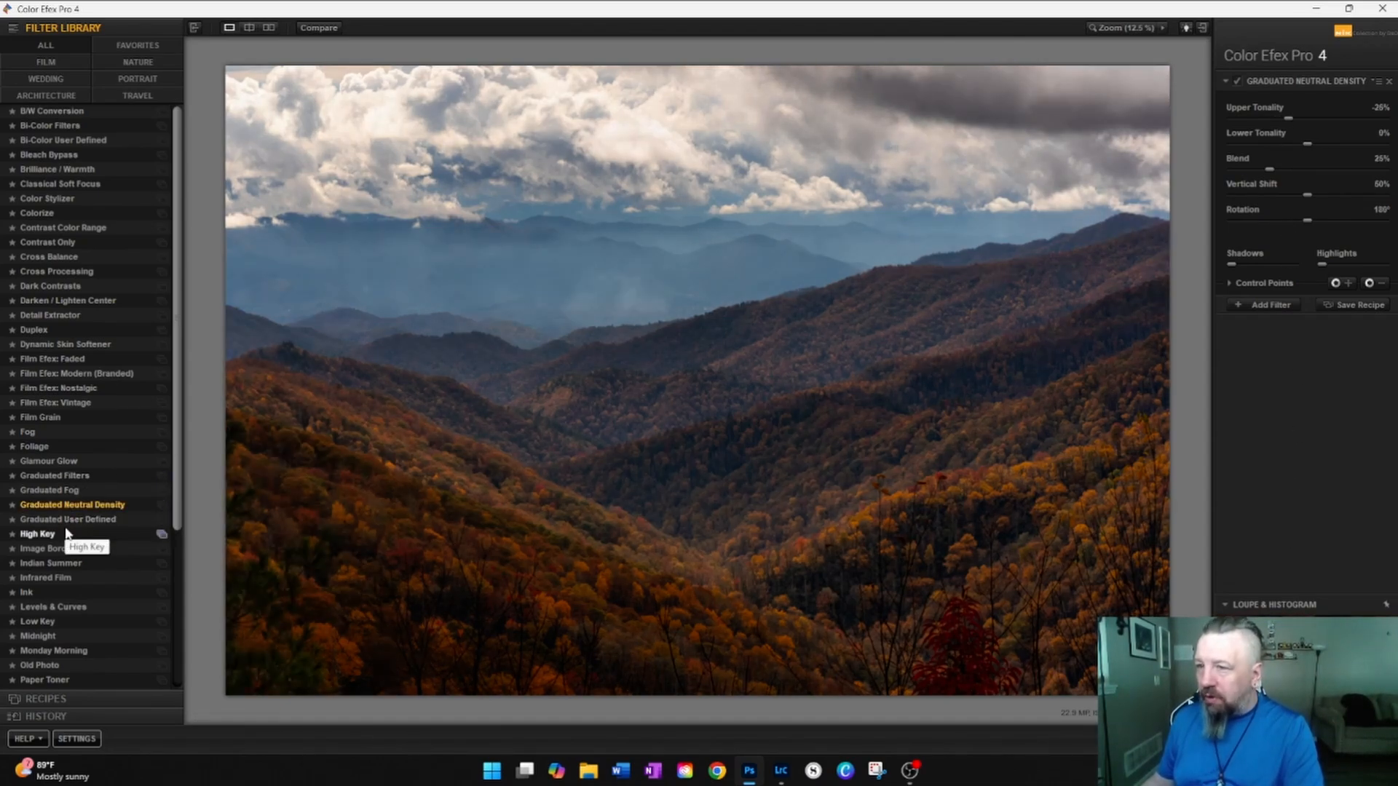
# - Choose the Pro Contrast filter and set Correct Color Cast to 0%, Correct Contrast to 14% and Dynamic Contrast to 52%
pyautogui.scroll(-2, 70, 520)
pyautogui.scroll(-4, 68, 519)
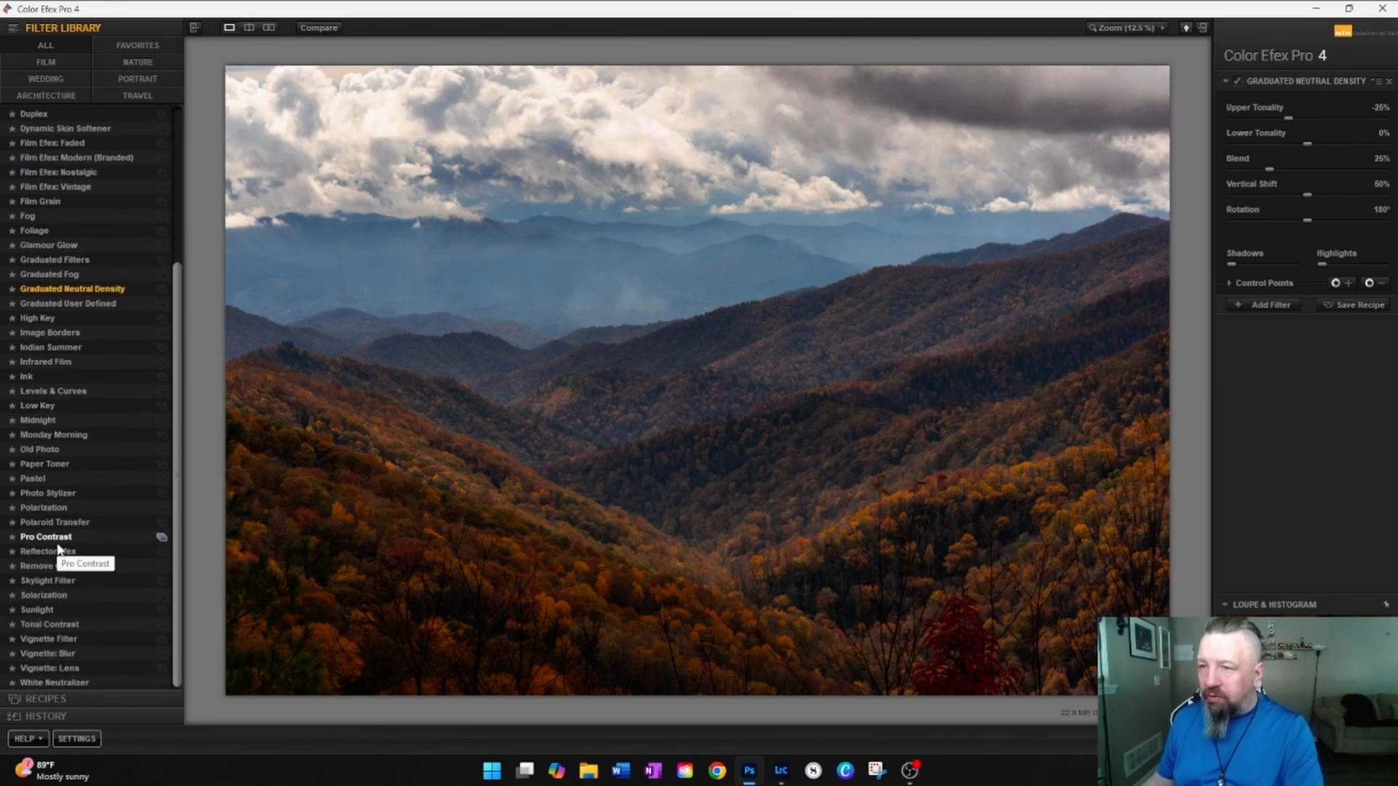
pyautogui.click(60, 539)
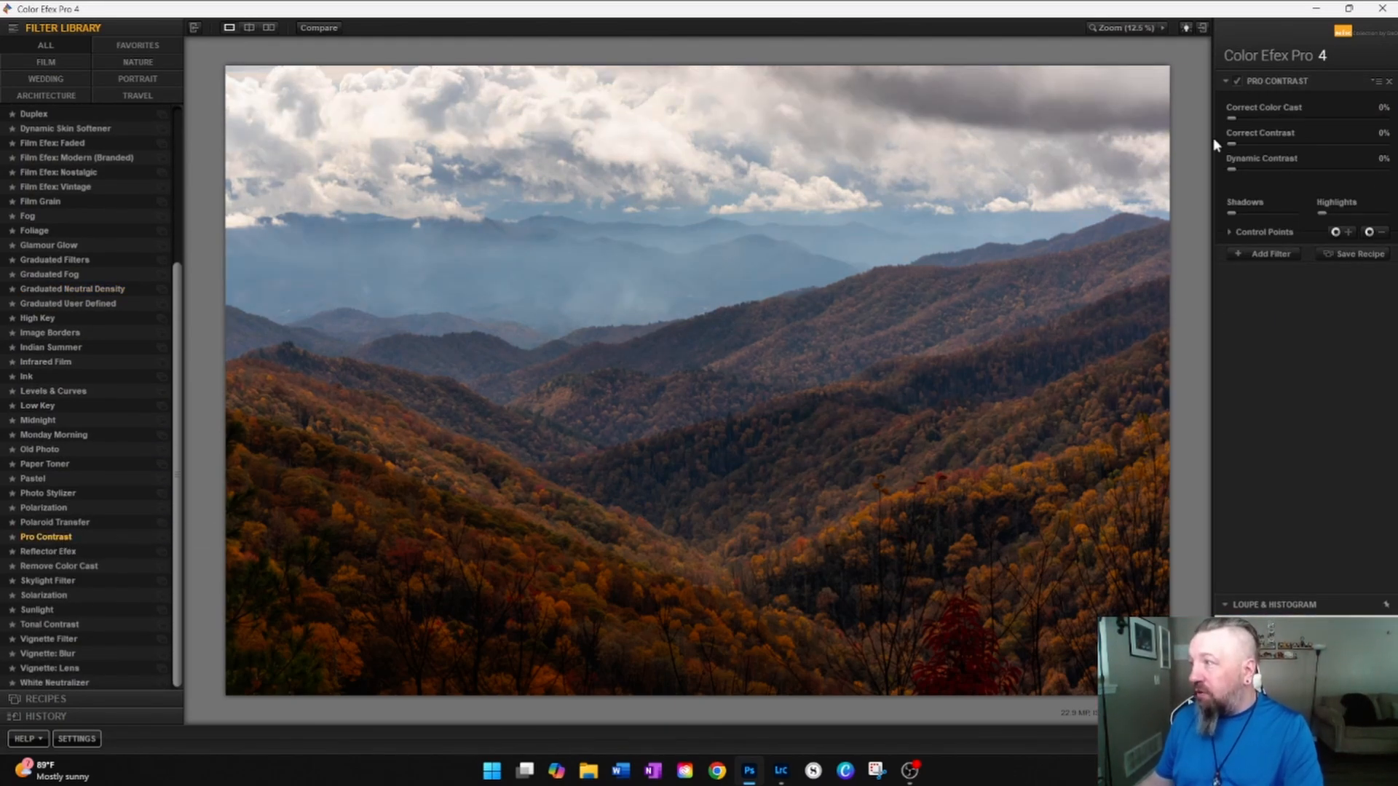
pyautogui.moveTo(1231, 118); pyautogui.dragTo(1308, 181)
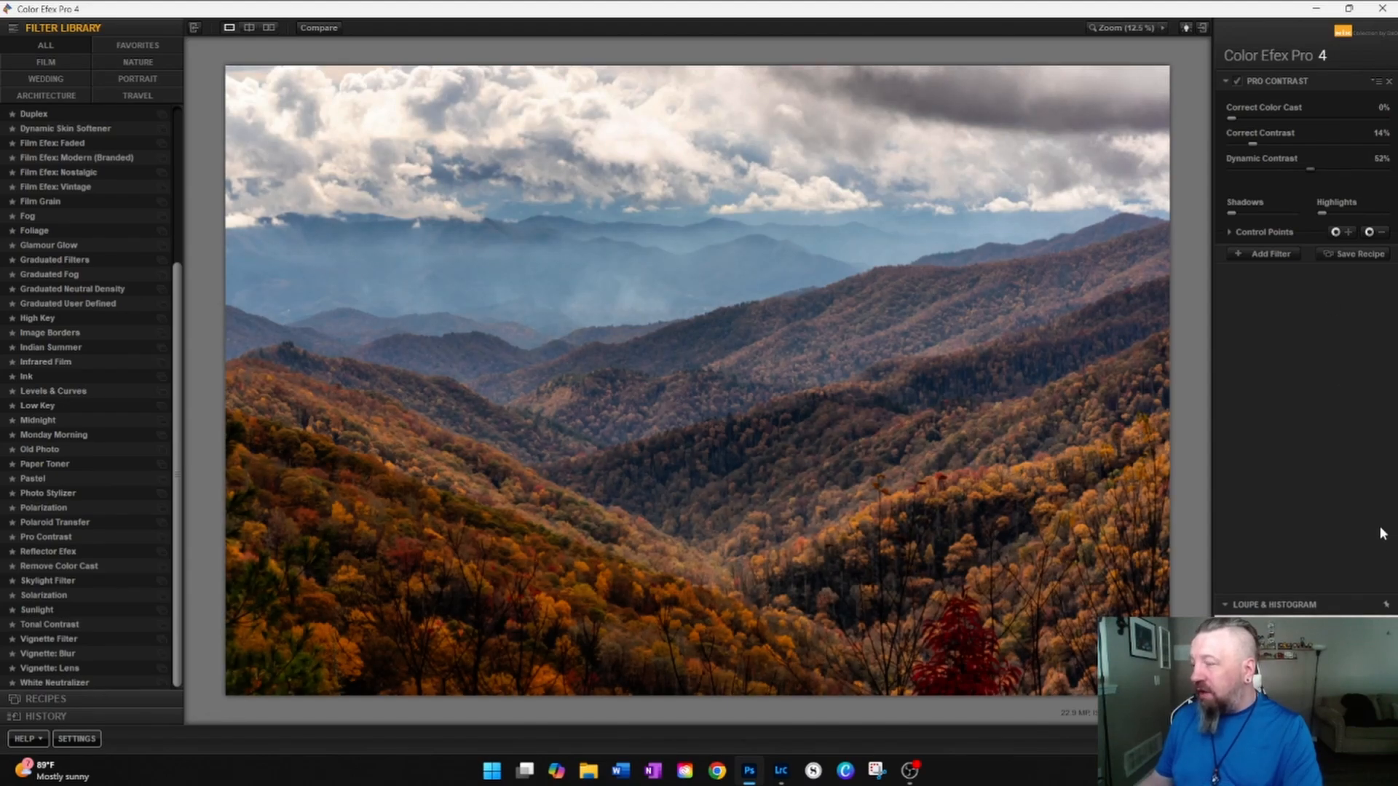
# - Apply the configured Pro Contrast filter to _DSC2519.NEF and return to Photoshop
pyautogui.click(1368, 738)
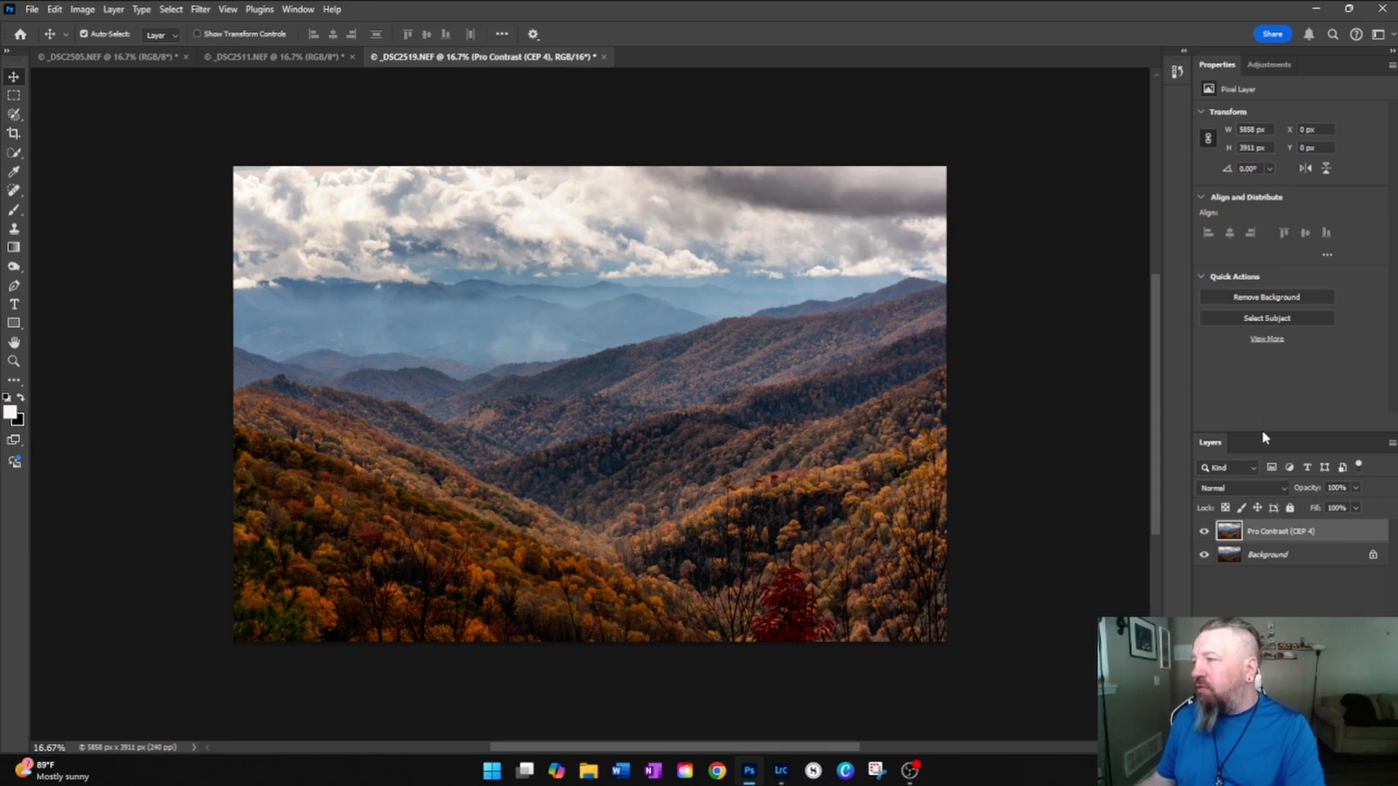
pyautogui.click(1265, 65)
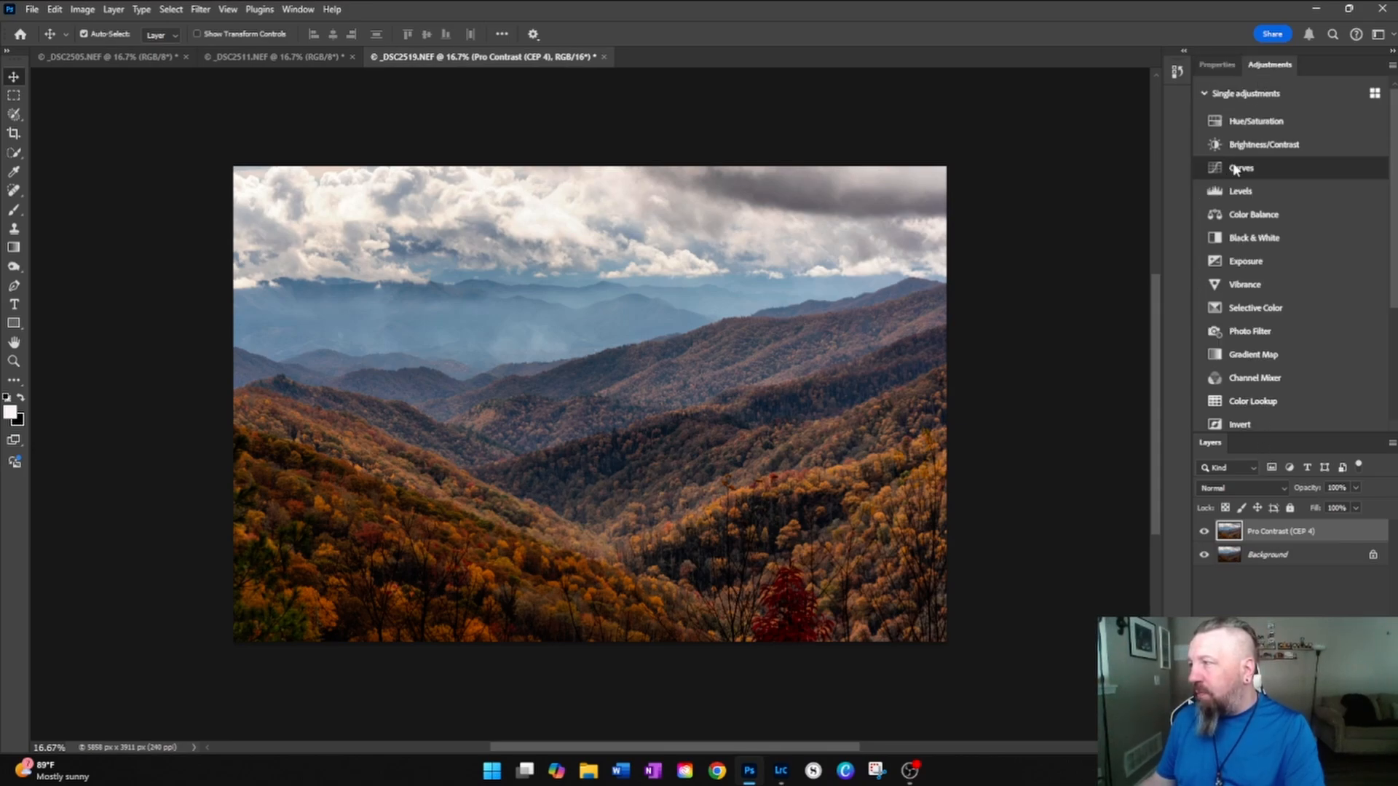
pyautogui.click(1254, 145)
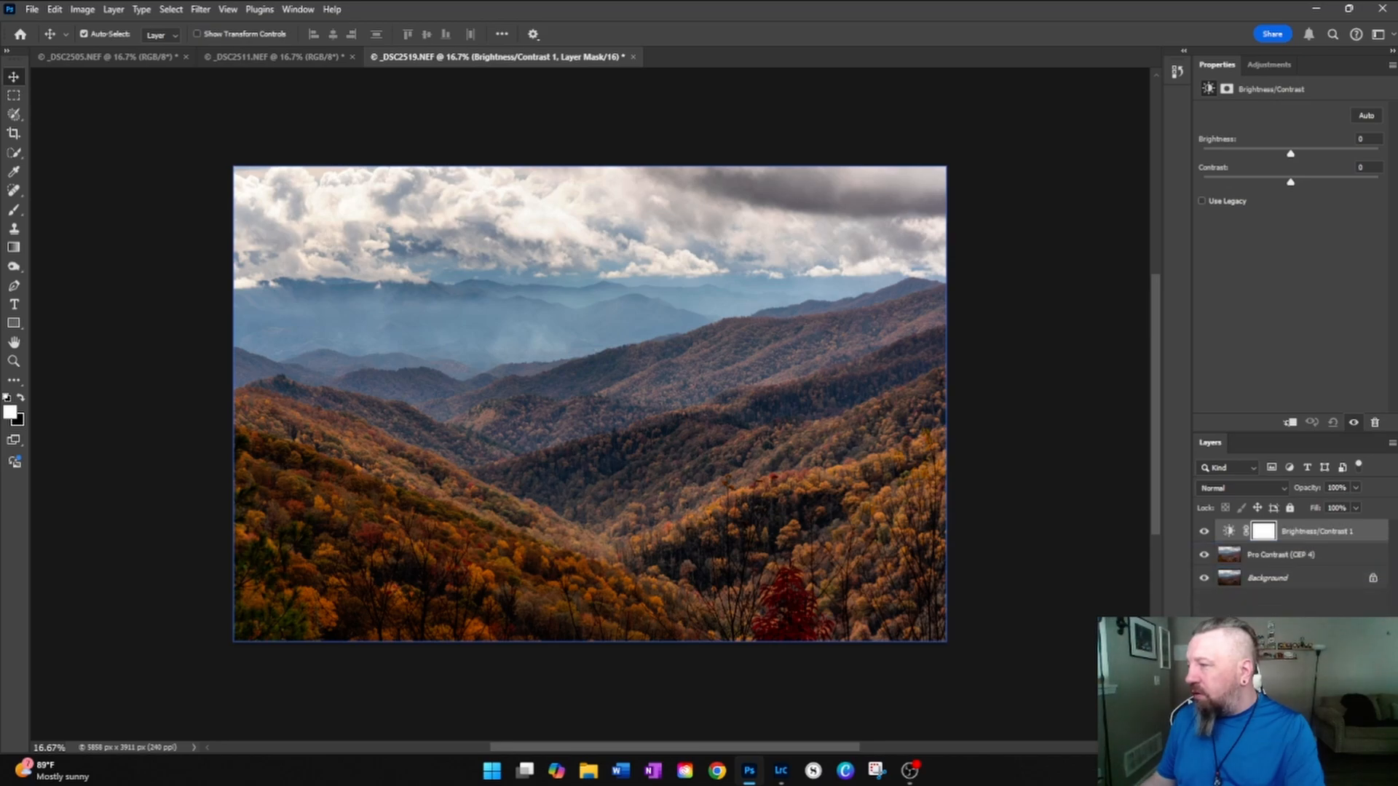
pyautogui.hotkey('ctrl', 'z')
# - Add a Hue/Saturation adjustment layer above the Pro Contrast layer and set its Master Saturation to +26
pyautogui.click(1267, 65)
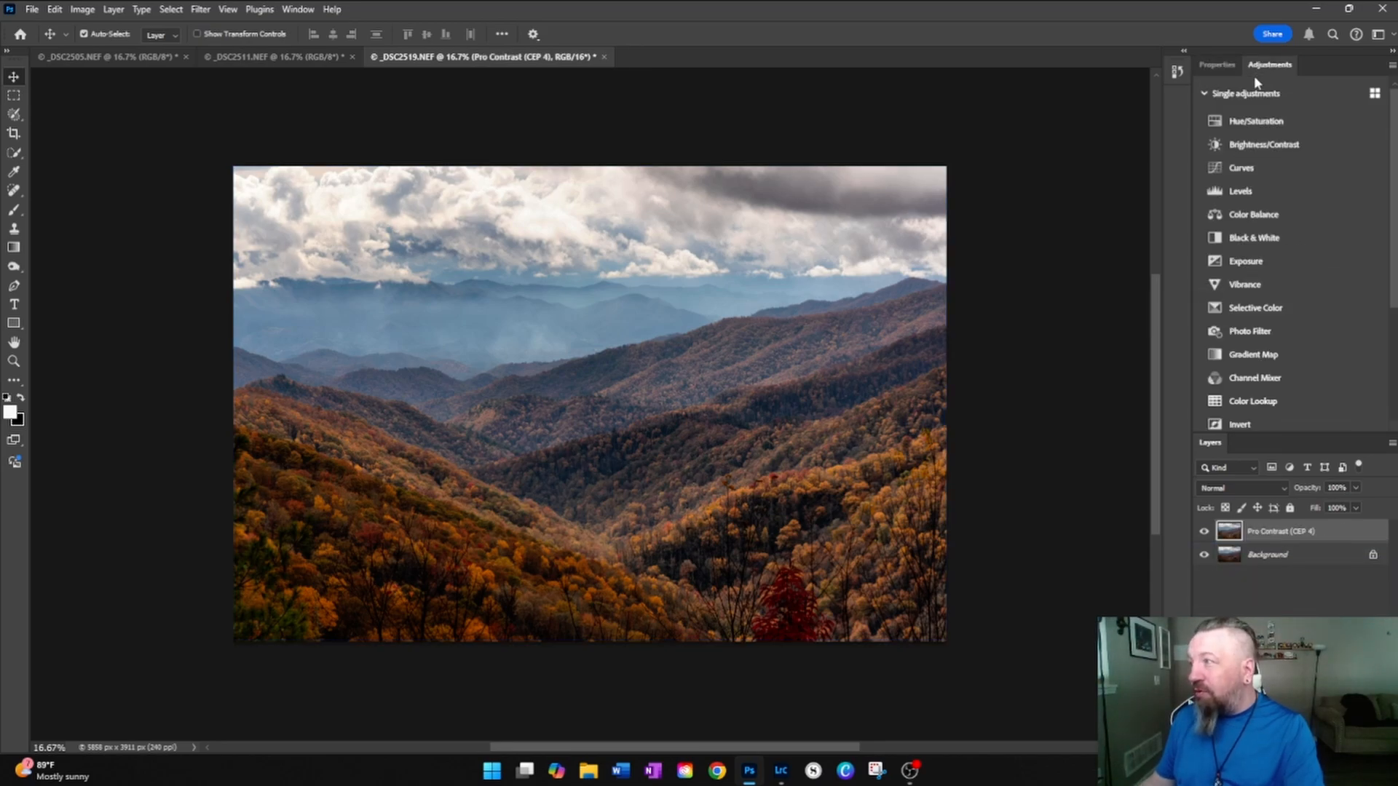
pyautogui.click(1208, 123)
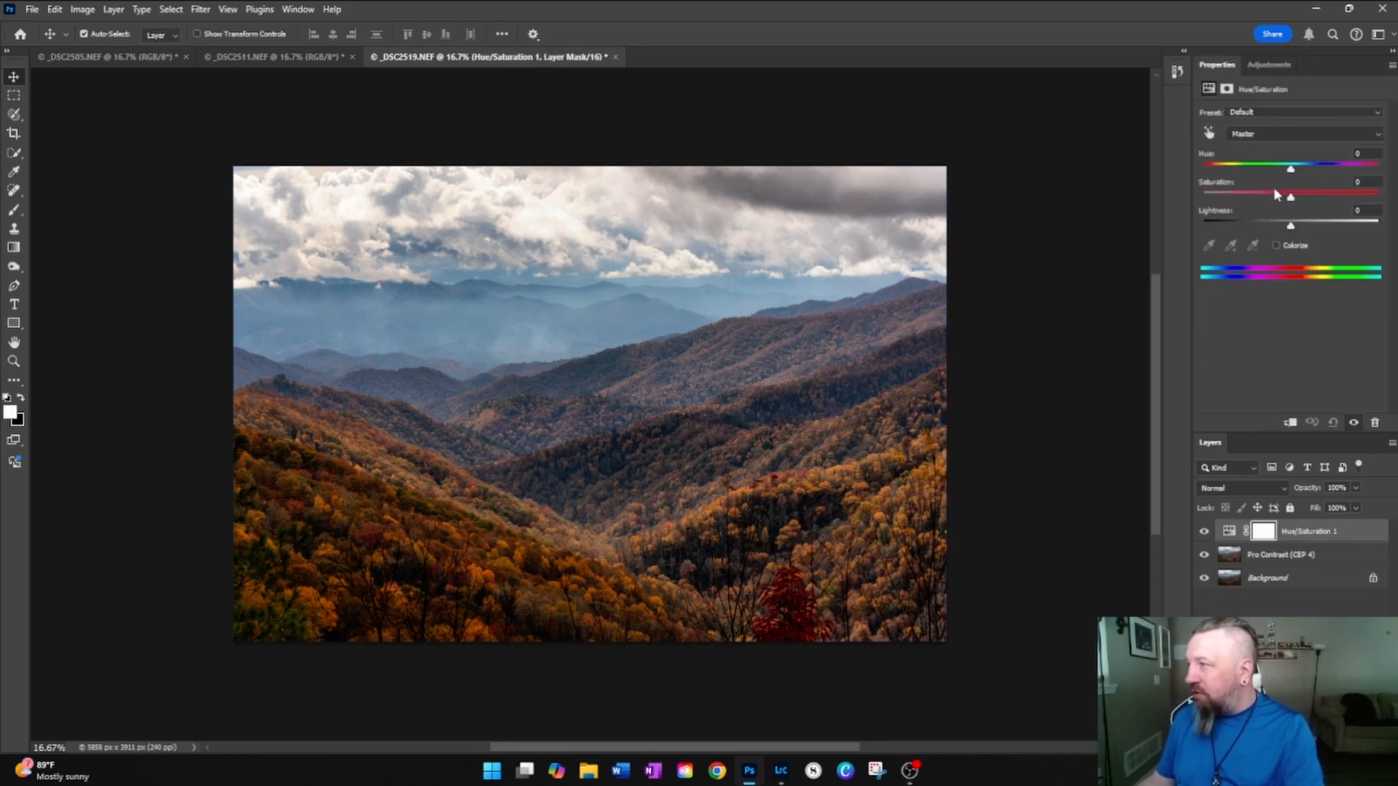
pyautogui.moveTo(1292, 198); pyautogui.dragTo(1315, 198)
pyautogui.click(260, 488)
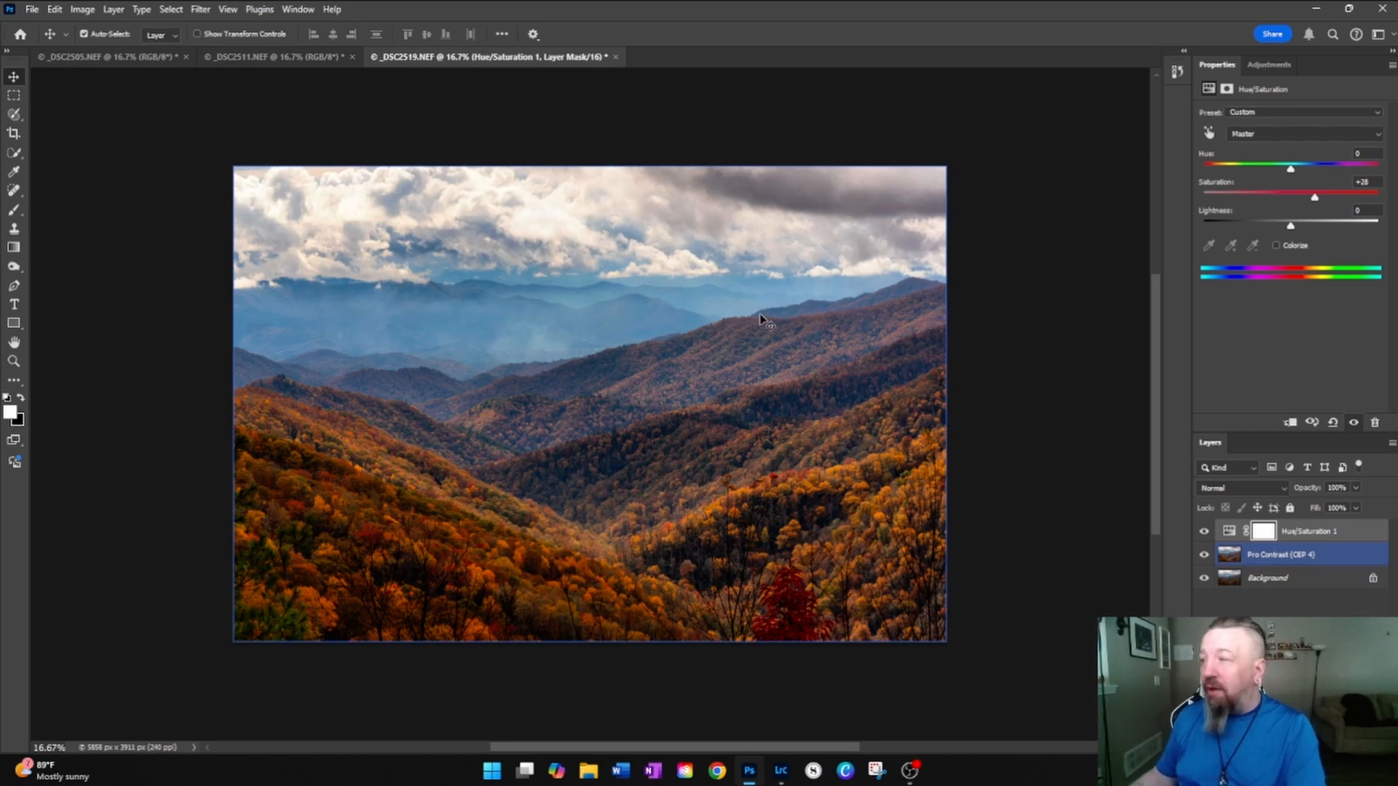
# - Flatten _DSC2519.NEF with its Pro Contrast and Hue/Saturation layers and convert it to 8 Bits/Channel
pyautogui.click(1391, 442)
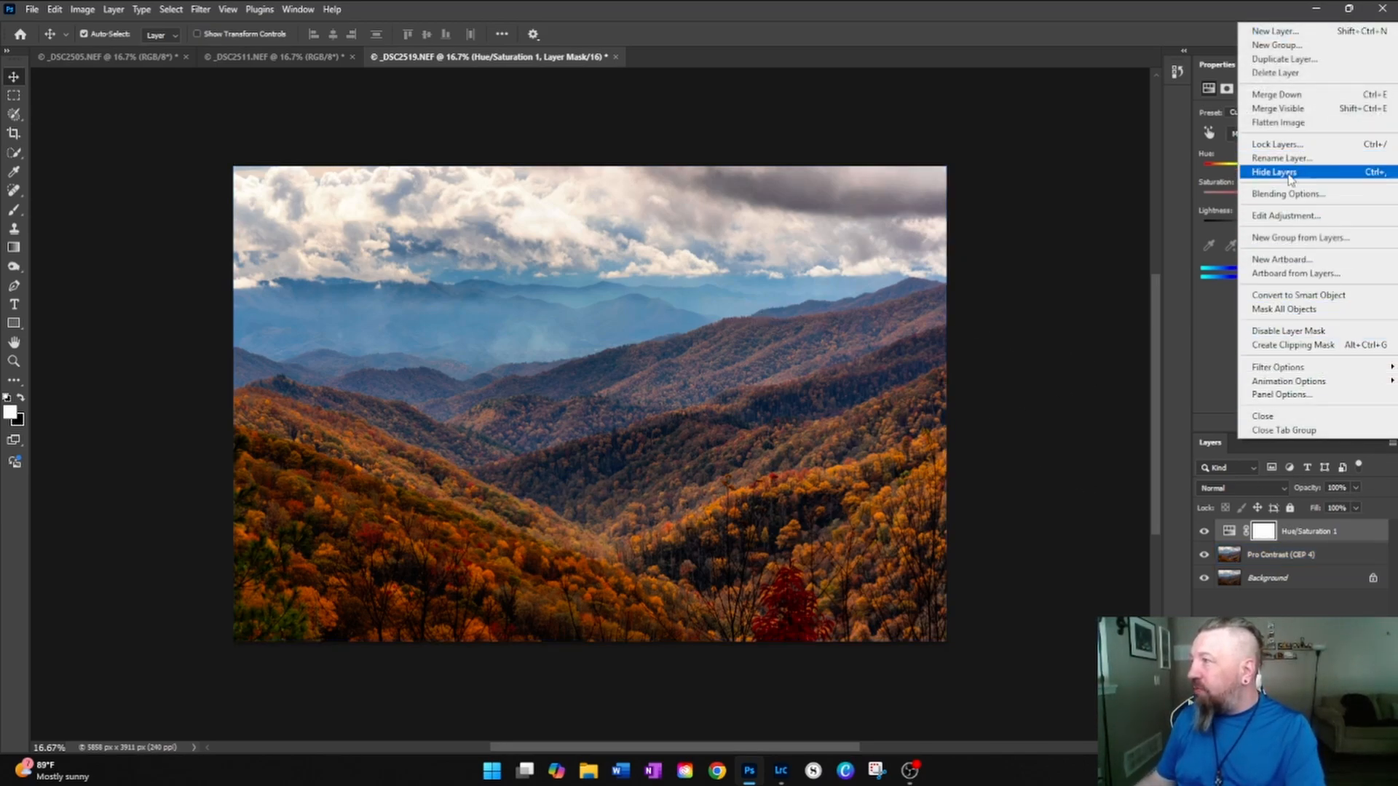
pyautogui.click(1279, 122)
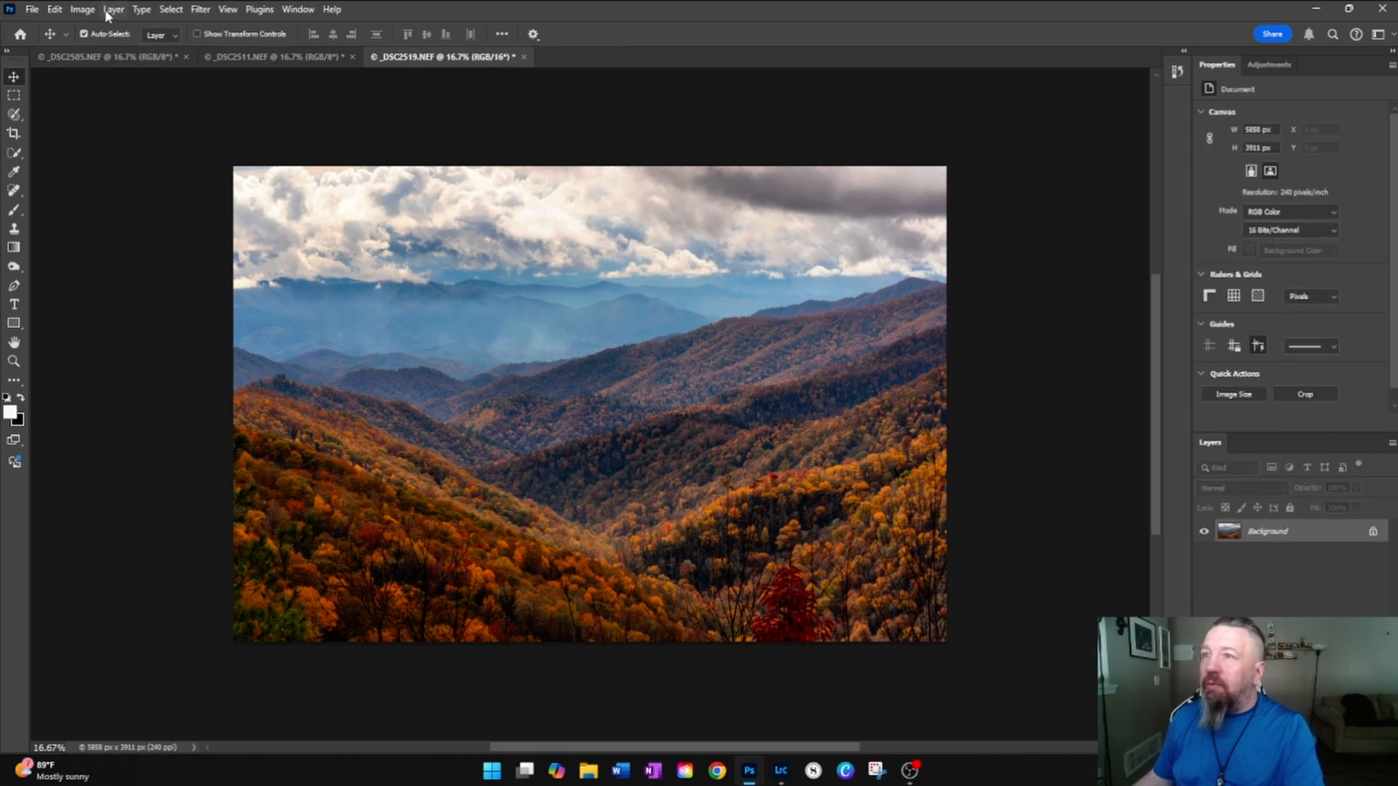
pyautogui.click(82, 9)
pyautogui.moveTo(182, 28)
pyautogui.click(240, 146)
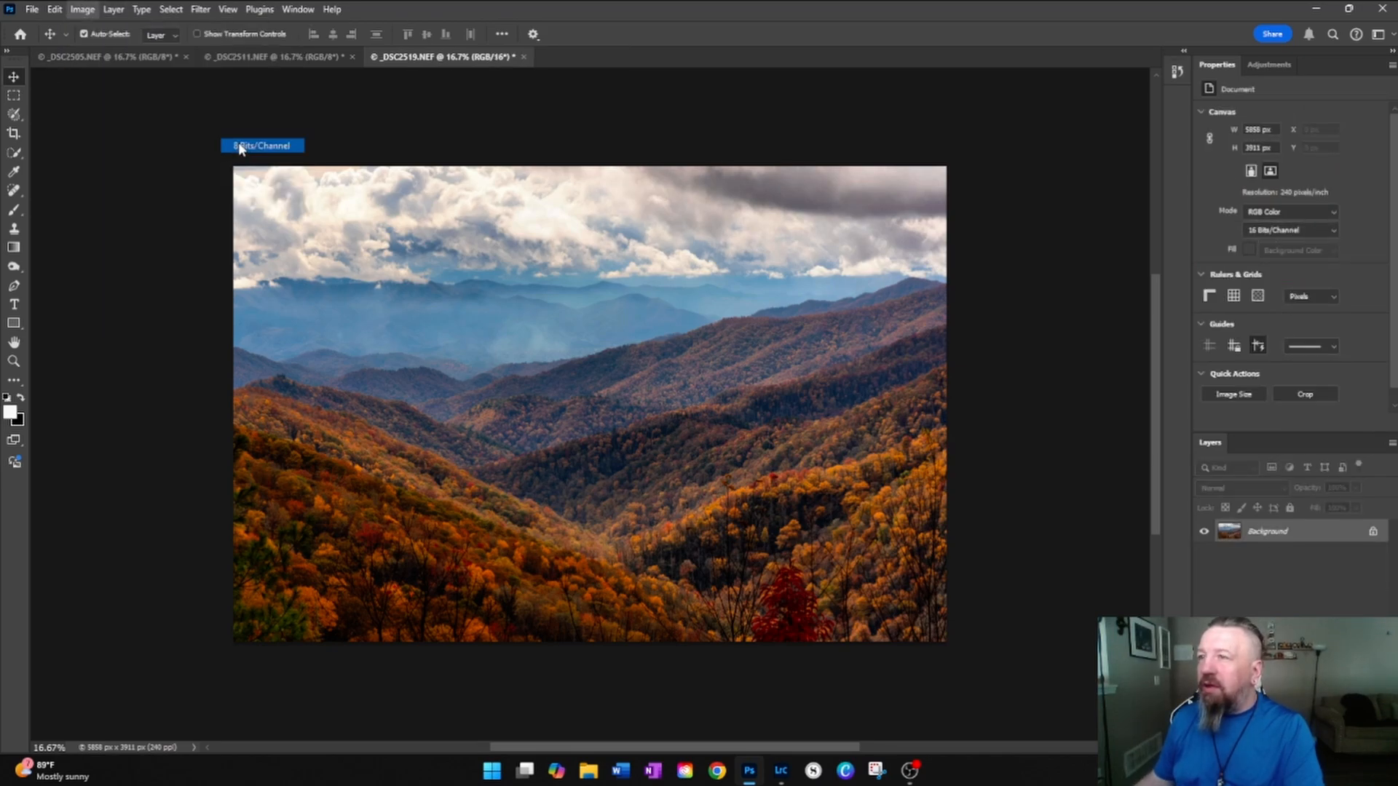